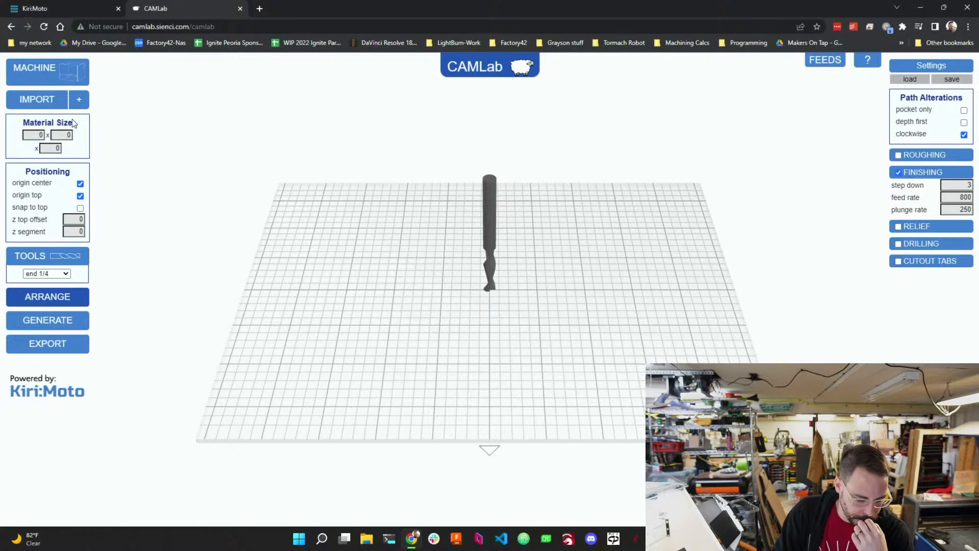
Switch to the Kiri:Moto tab and open the CNC device selector, browsing the standard devices list.
{"action": "left_click", "coordinate": [53, 8]}
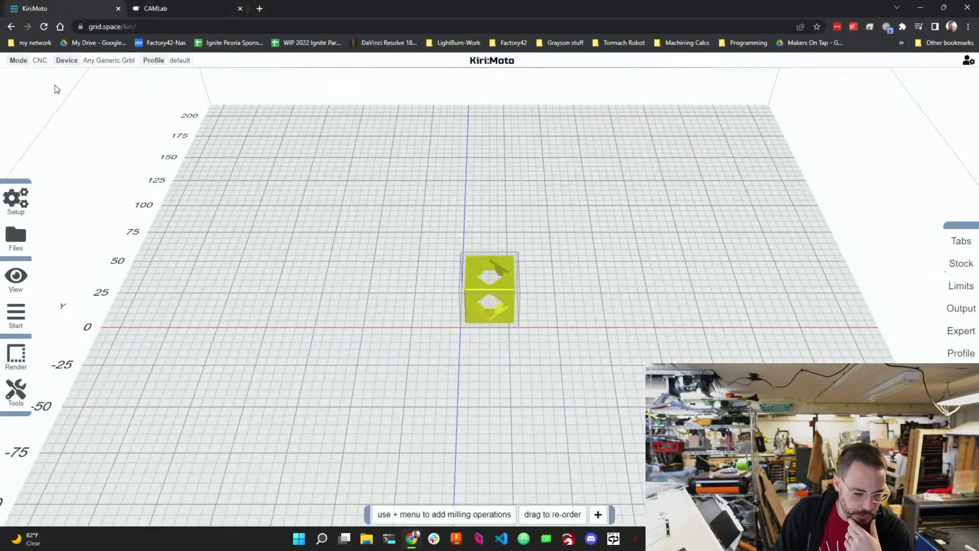
{"action": "left_click", "coordinate": [38, 61]}
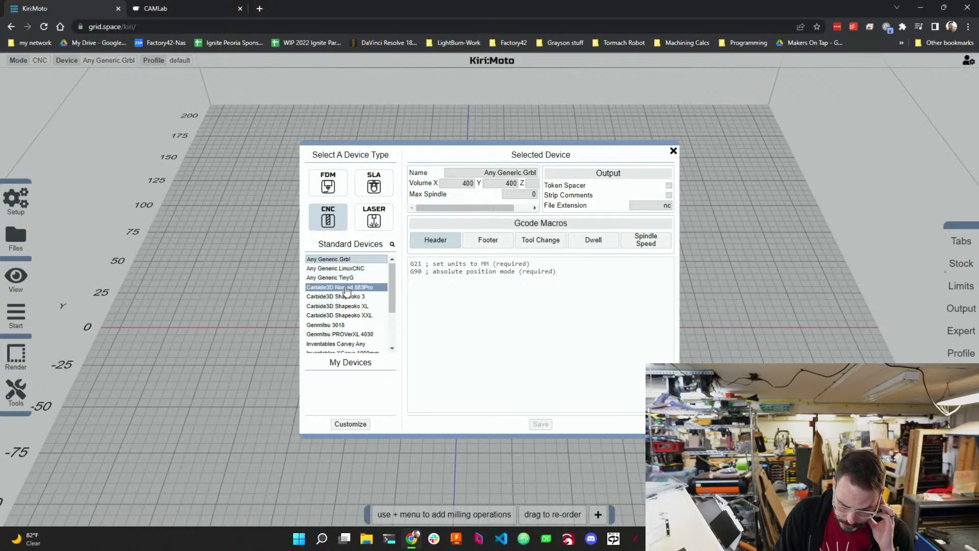
{"action": "scroll", "coordinate": [346, 293], "scroll_direction": "down", "scroll_amount": 2}
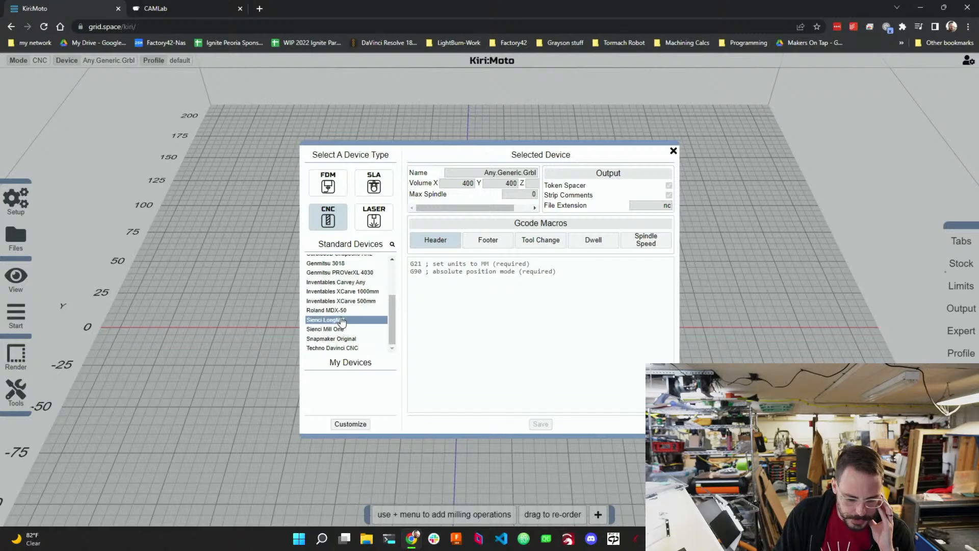
{"action": "scroll", "coordinate": [346, 322], "scroll_direction": "up", "scroll_amount": 3}
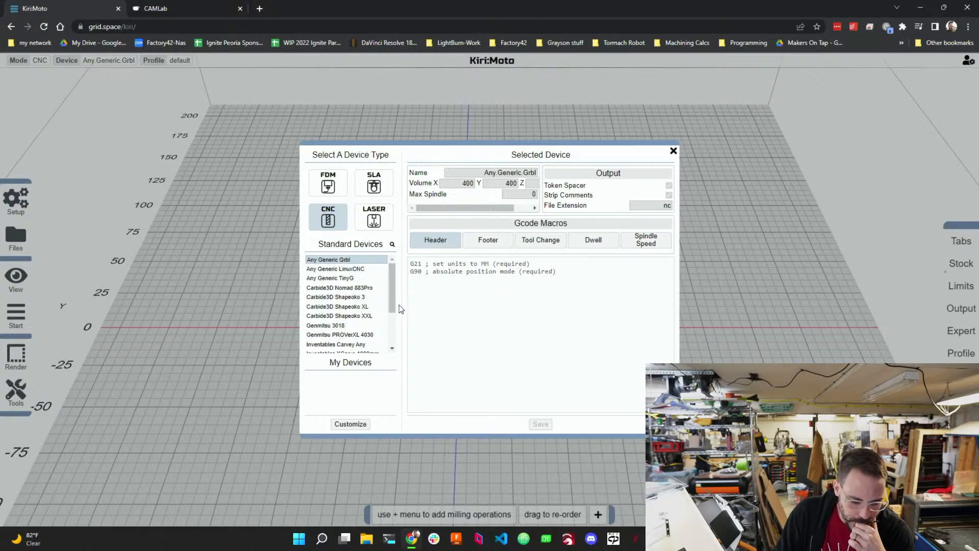
Create a customizable copy of the Any Generic Grbl device.
{"action": "left_click", "coordinate": [467, 183]}
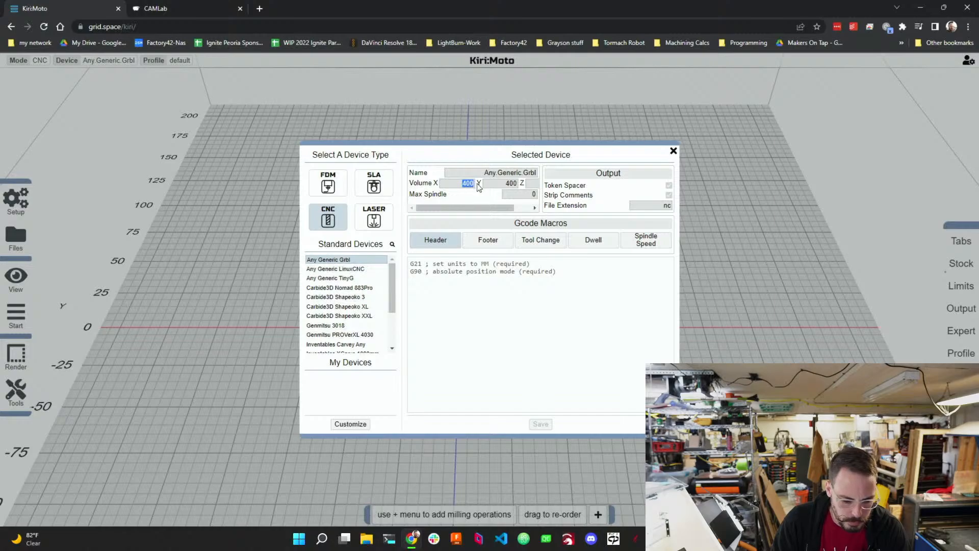
{"action": "mouse_move", "coordinate": [491, 207]}
{"action": "left_mouse_down"}
{"action": "mouse_move", "coordinate": [524, 208]}
{"action": "mouse_move", "coordinate": [487, 206]}
{"action": "left_mouse_up"}
{"action": "left_click", "coordinate": [500, 183]}
{"action": "left_click_drag", "start_coordinate": [475, 207], "coordinate": [509, 209]}
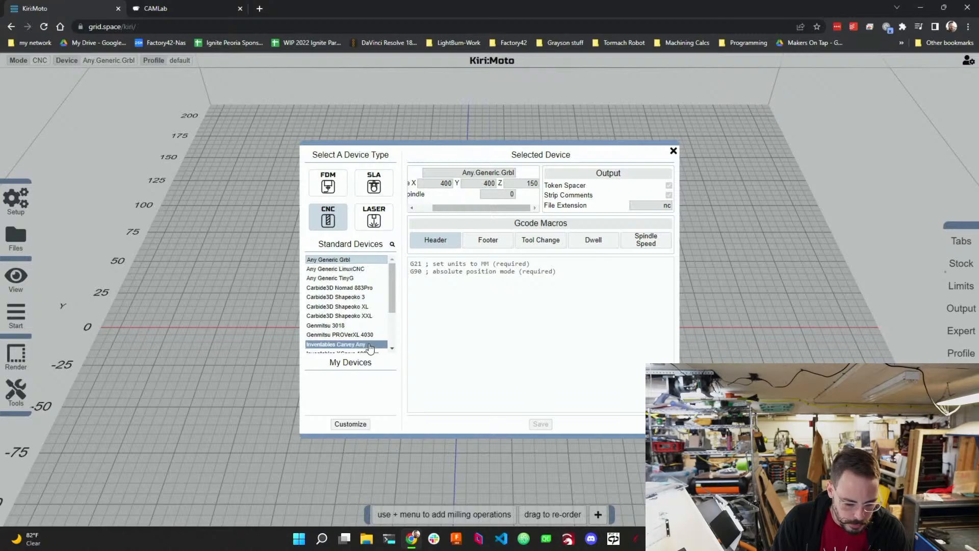
{"action": "left_click", "coordinate": [350, 425]}
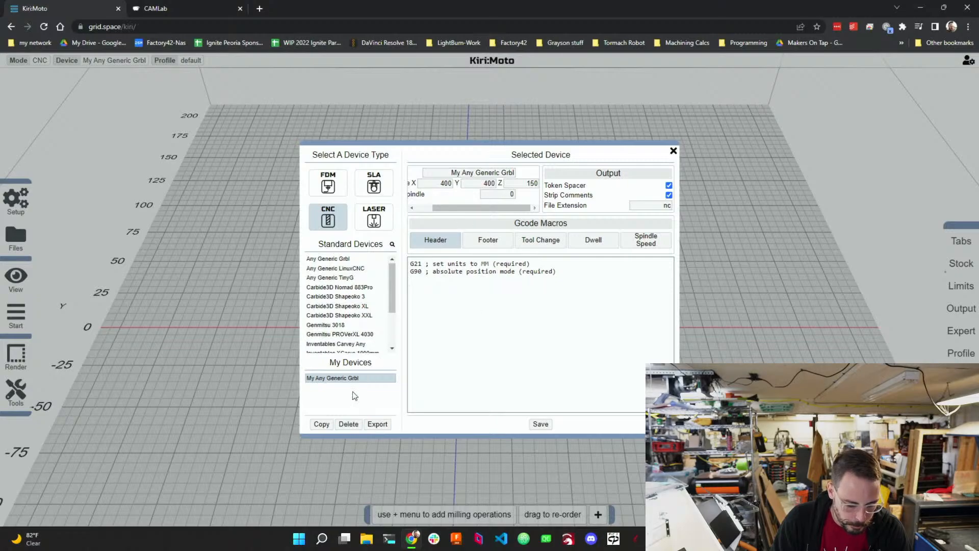
Set the custom device's volume to X 300 and Y 200.
{"action": "left_click_drag", "start_coordinate": [466, 208], "coordinate": [447, 207]}
{"action": "double_click", "coordinate": [464, 186]}
{"action": "type", "text": "3"}
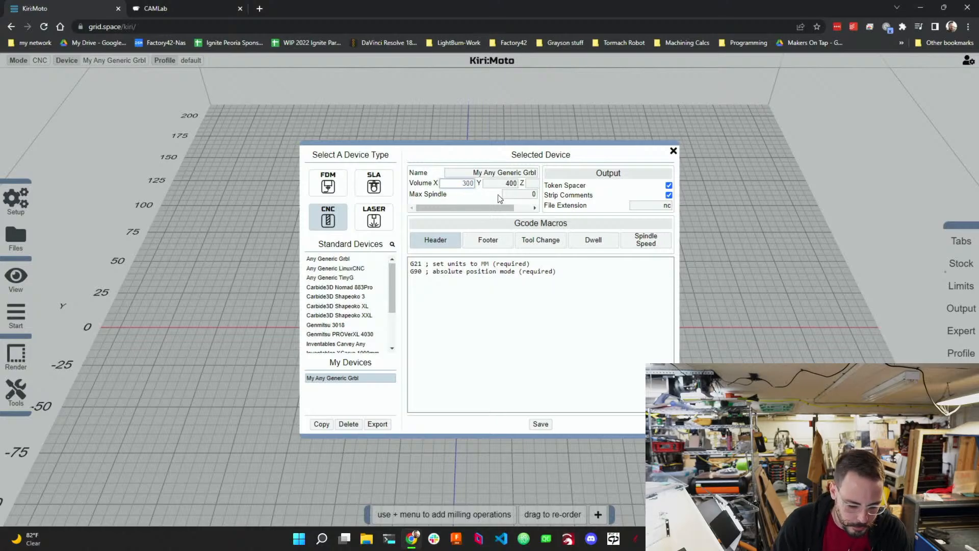
{"action": "left_click", "coordinate": [498, 183]}
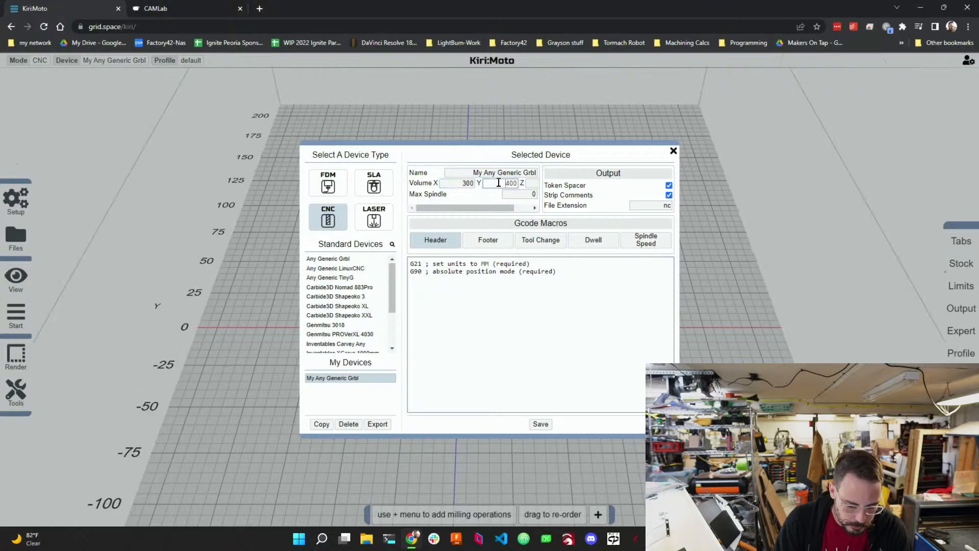
{"action": "double_click", "coordinate": [498, 183]}
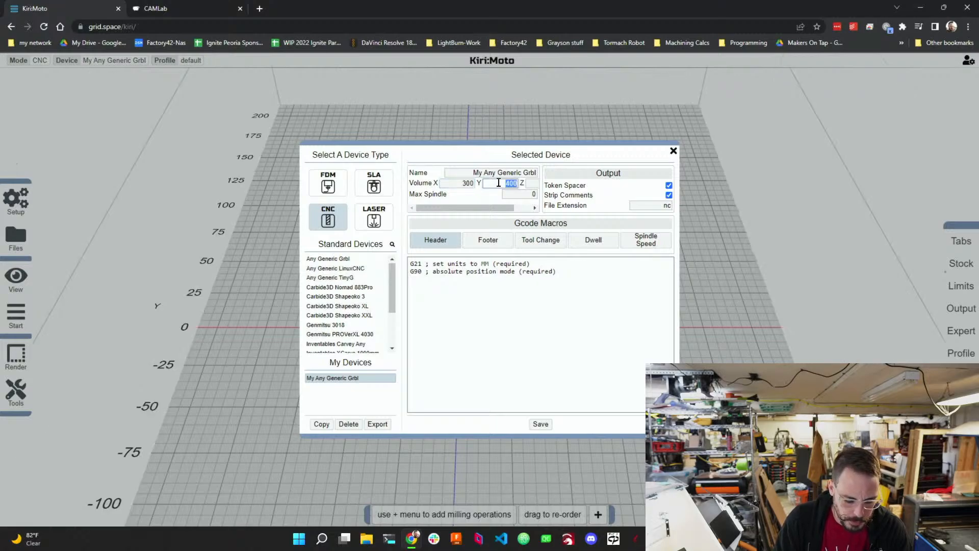
{"action": "type", "text": "200"}
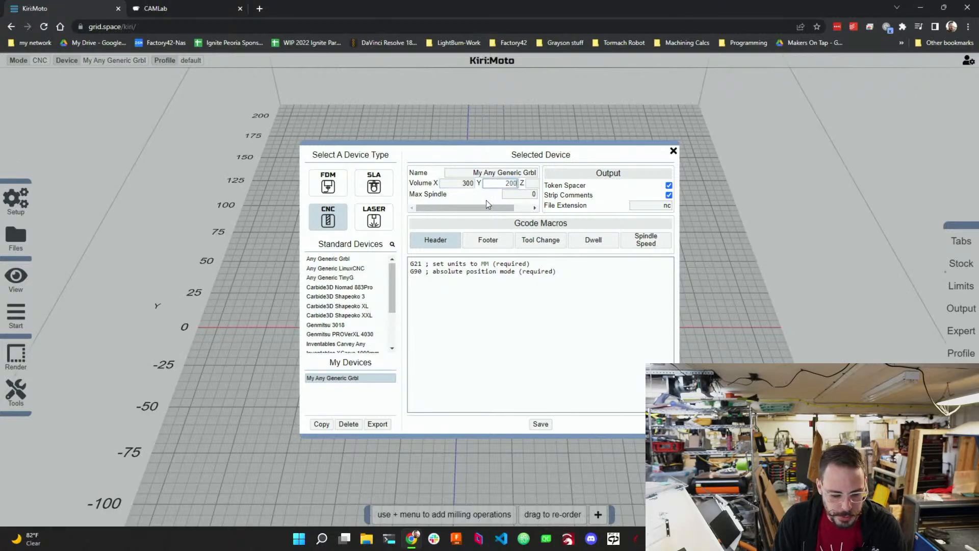
Set the device's max spindle speed to 24000.
{"action": "mouse_move", "coordinate": [475, 208]}
{"action": "left_mouse_down"}
{"action": "mouse_move", "coordinate": [525, 204]}
{"action": "mouse_move", "coordinate": [470, 203]}
{"action": "left_mouse_up"}
{"action": "left_click", "coordinate": [520, 194]}
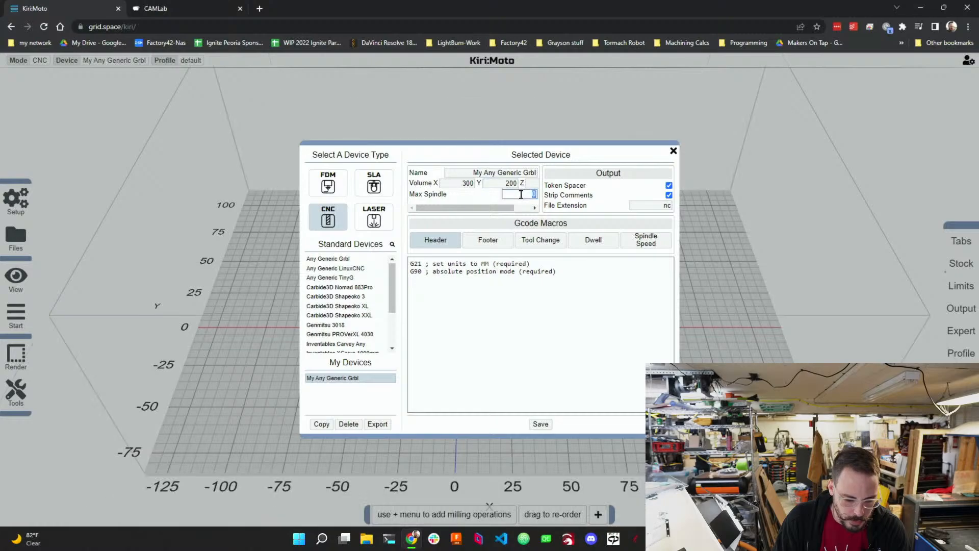
{"action": "type", "text": "24"}
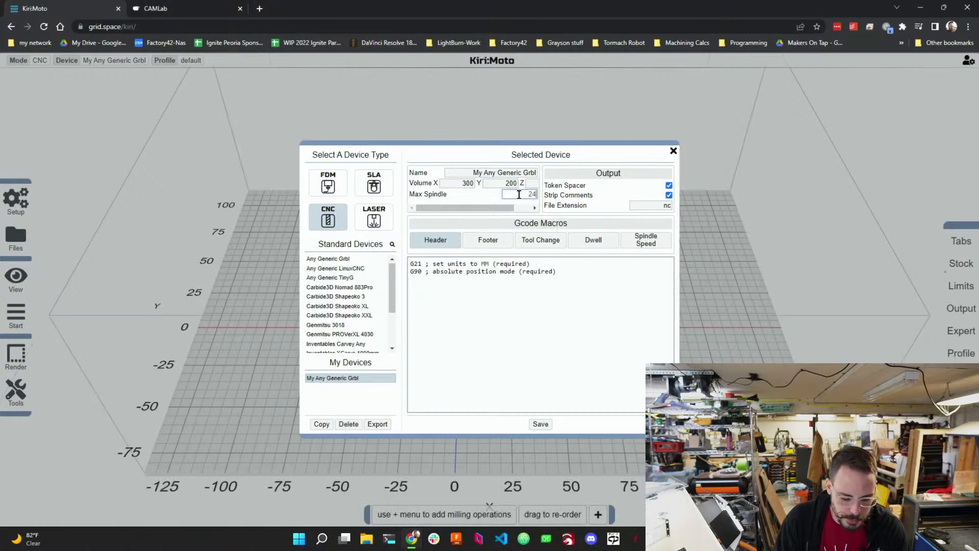
{"action": "type", "text": "000"}
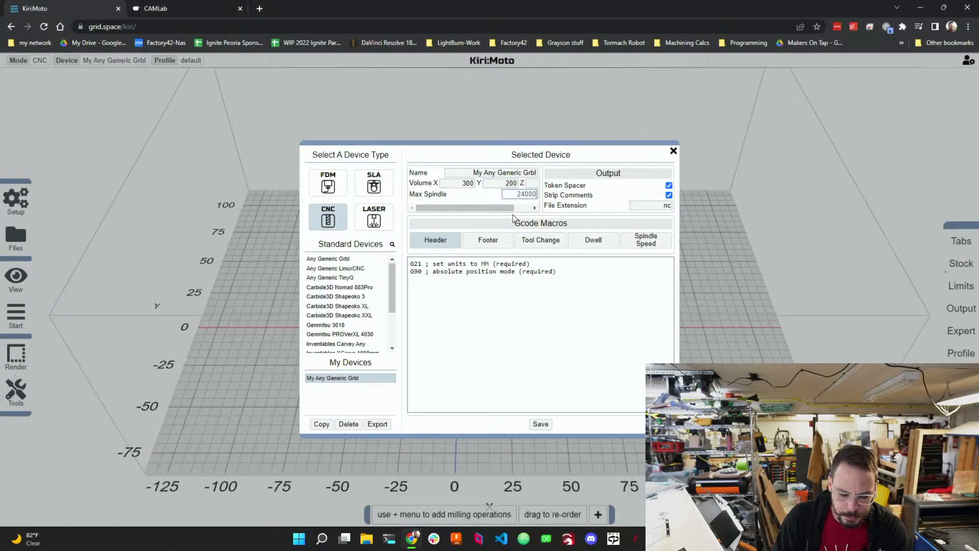
Review the Header, Footer, Tool Change, Dwell and Spindle Speed G-code macros and save the device.
{"action": "left_click_drag", "start_coordinate": [503, 206], "coordinate": [536, 205]}
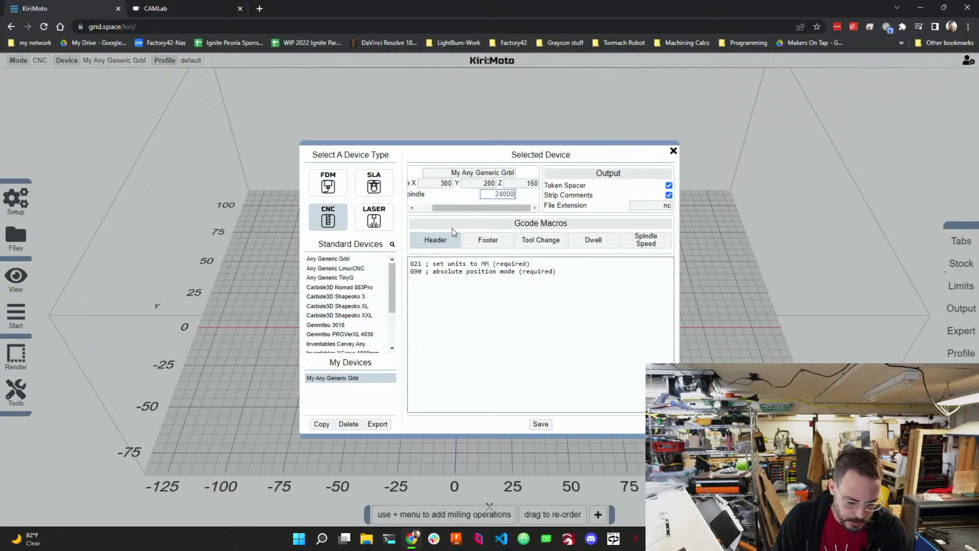
{"action": "left_click", "coordinate": [589, 203]}
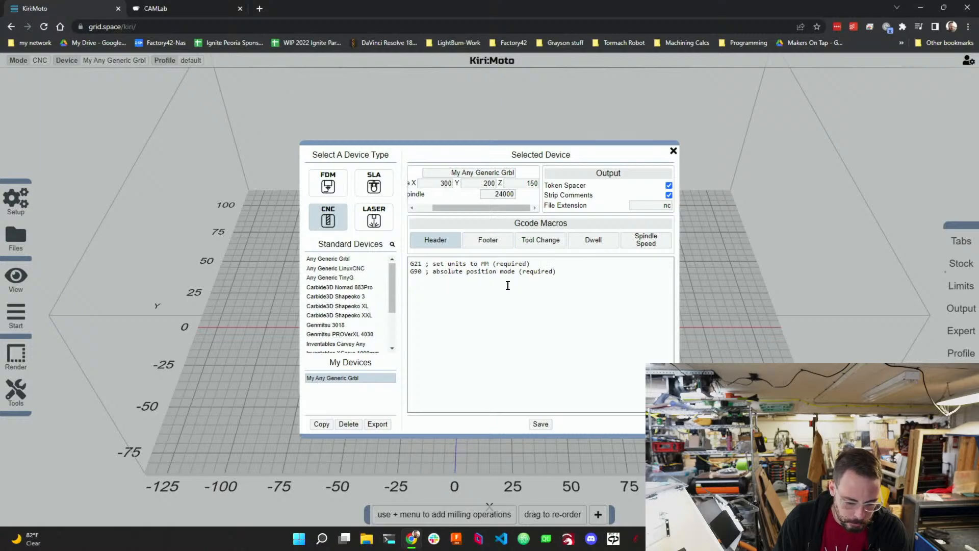
{"action": "left_click", "coordinate": [485, 246]}
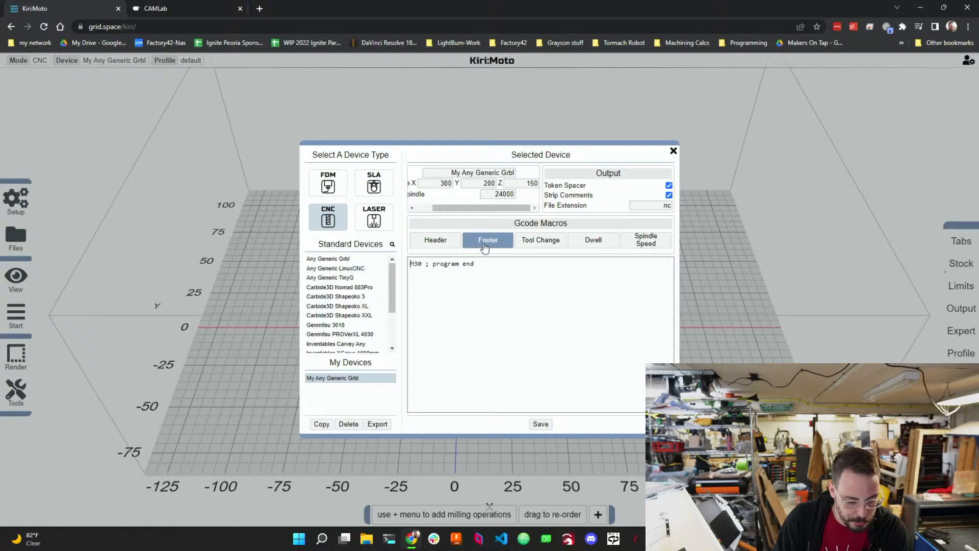
{"action": "left_click", "coordinate": [556, 241]}
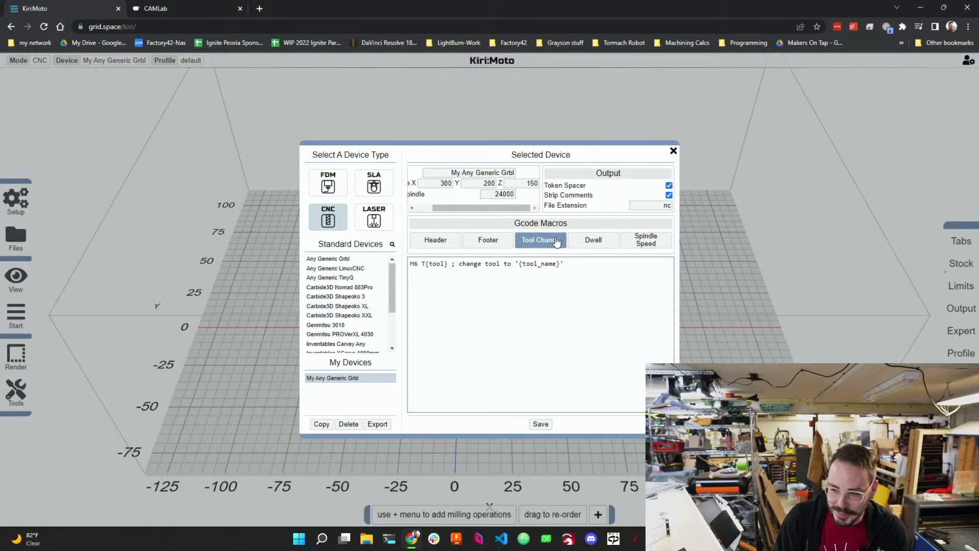
{"action": "left_click", "coordinate": [598, 244]}
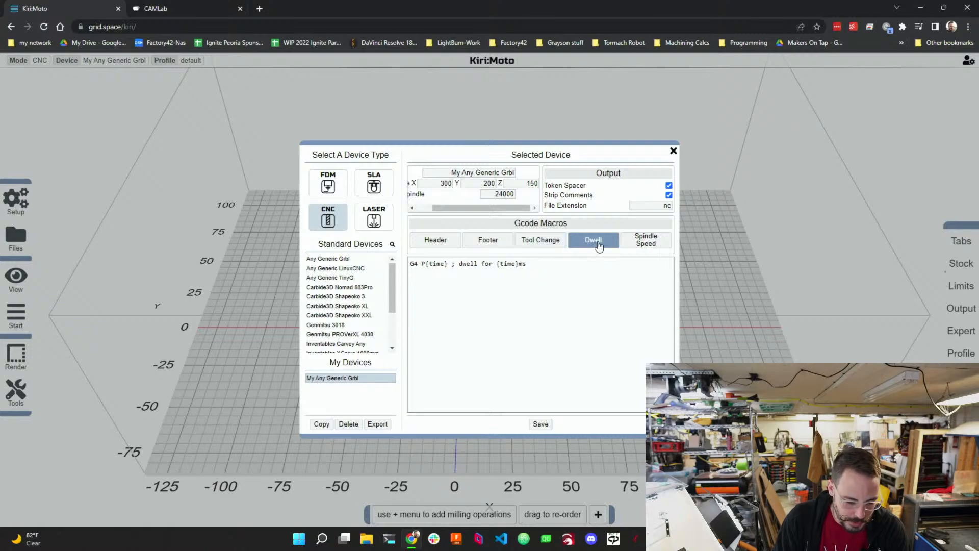
{"action": "left_click", "coordinate": [645, 247]}
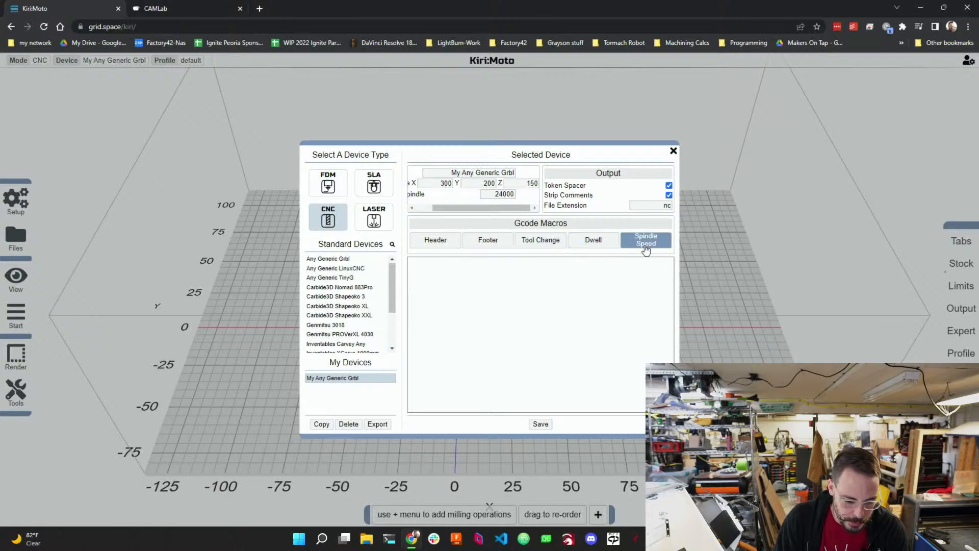
{"action": "left_click", "coordinate": [455, 246]}
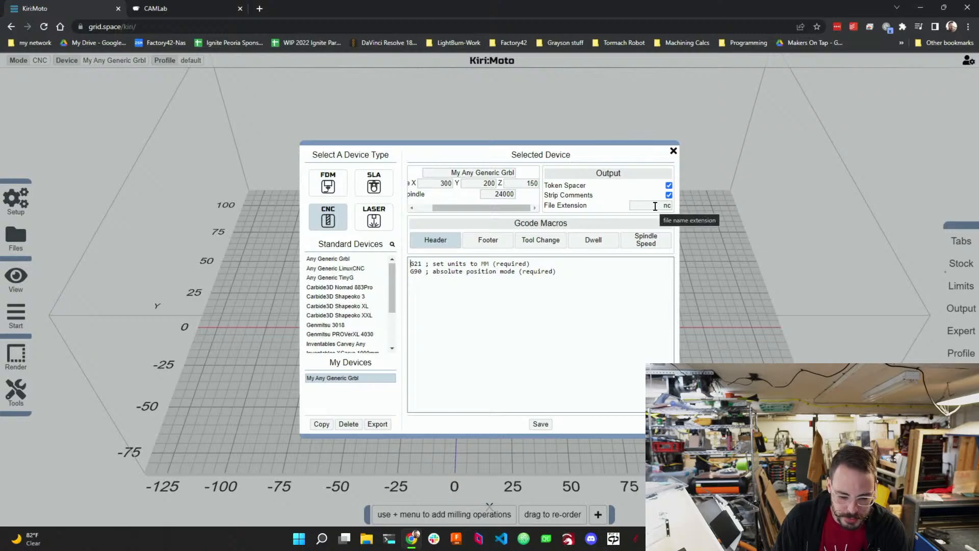
{"action": "left_click", "coordinate": [540, 423]}
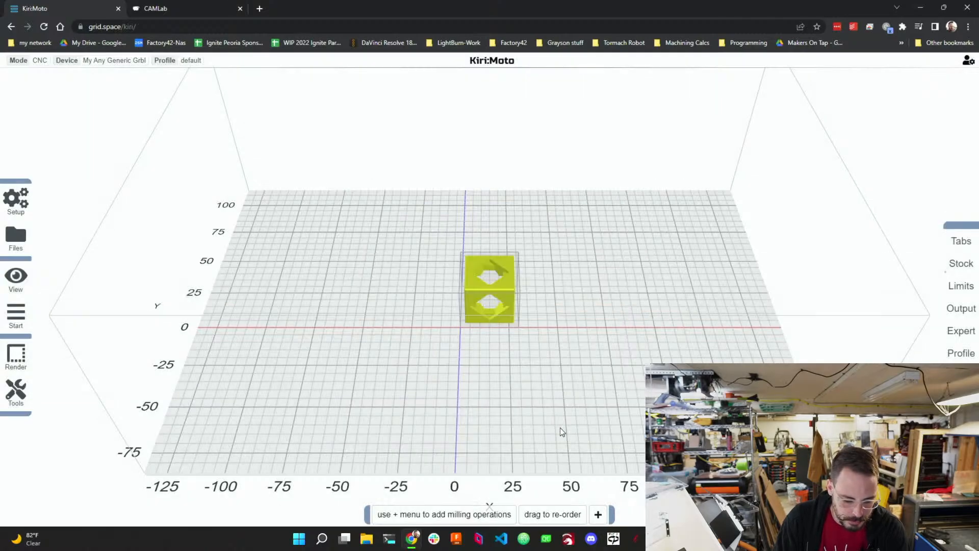
Select the cube part and move it toward the bed's origin corner.
{"action": "left_click", "coordinate": [506, 298]}
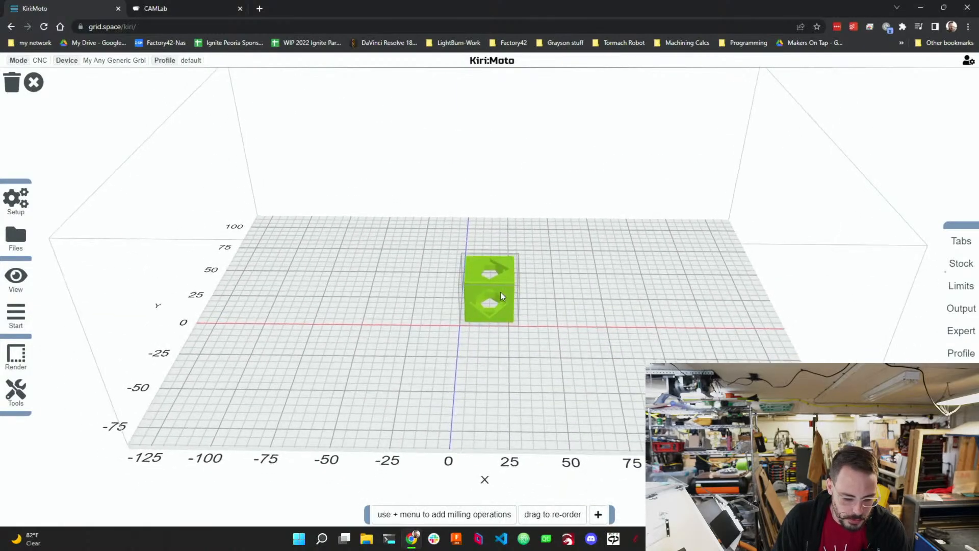
{"action": "left_click_drag", "start_coordinate": [487, 316], "coordinate": [433, 325]}
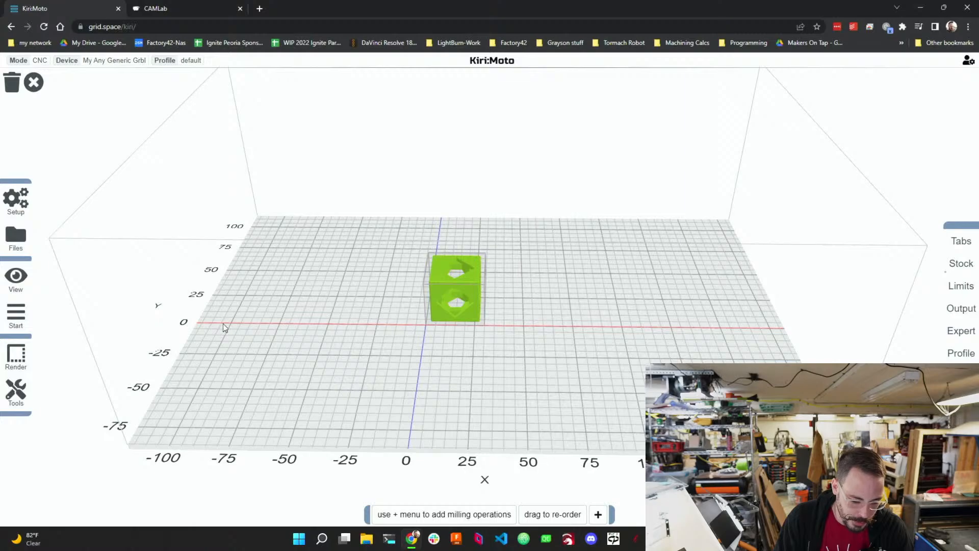
{"action": "left_click_drag", "start_coordinate": [439, 312], "coordinate": [250, 385]}
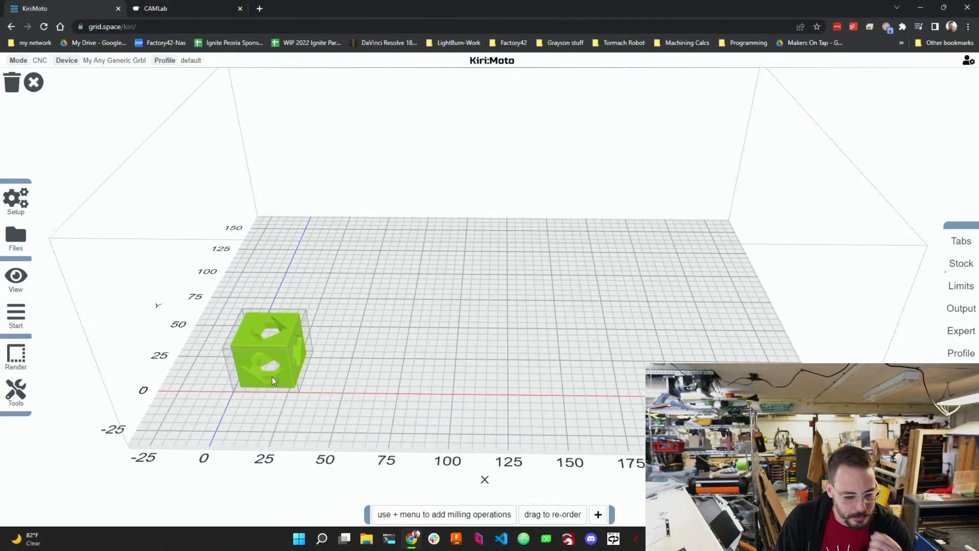
Clear the workspace.
{"action": "right_click", "coordinate": [266, 374]}
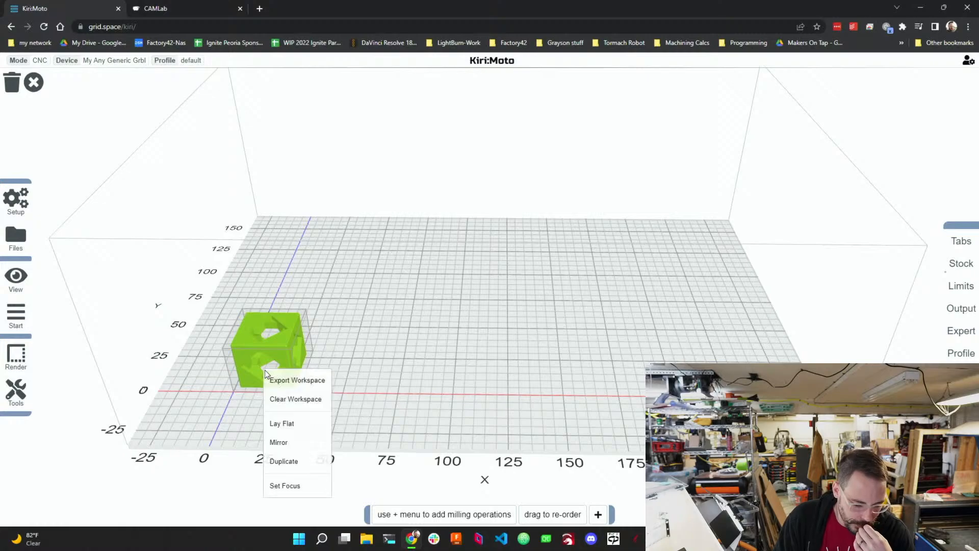
{"action": "left_click", "coordinate": [311, 400]}
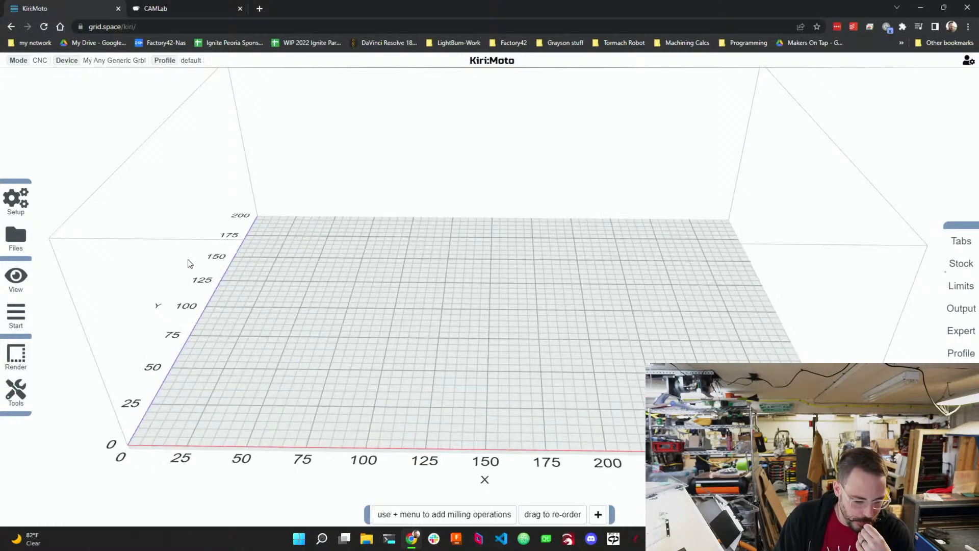
Open the file import dialog and navigate to the Zero2CAM folder on the Desktop.
{"action": "mouse_move", "coordinate": [20, 238]}
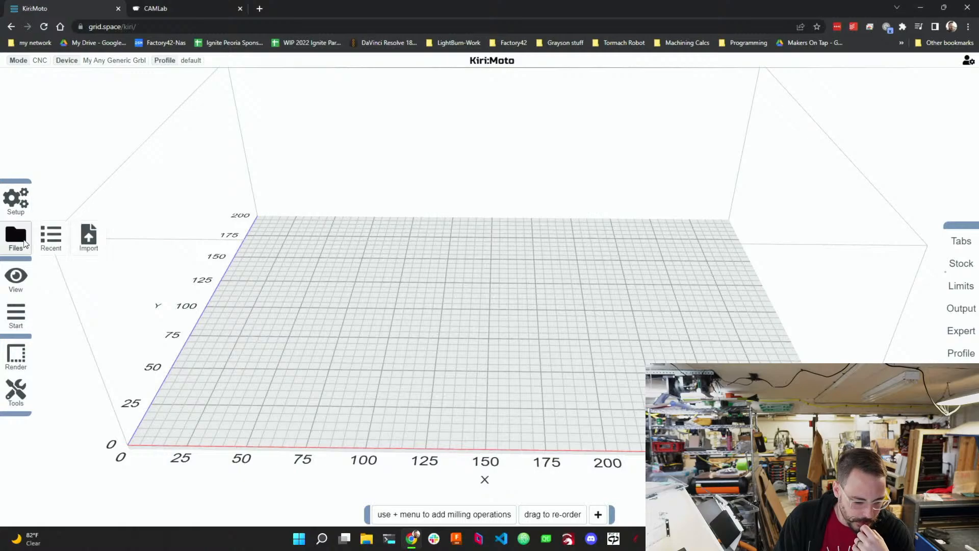
{"action": "left_click", "coordinate": [88, 239]}
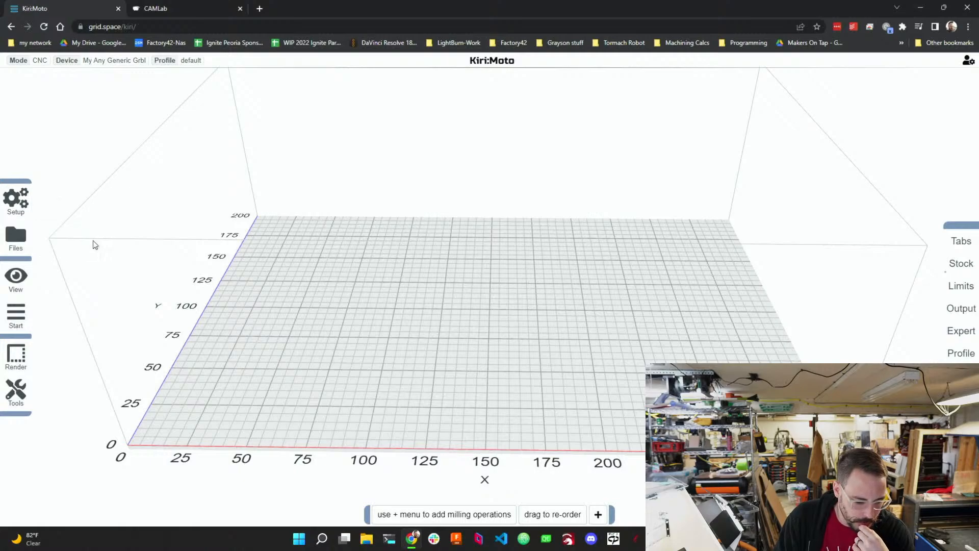
{"action": "left_click", "coordinate": [64, 125]}
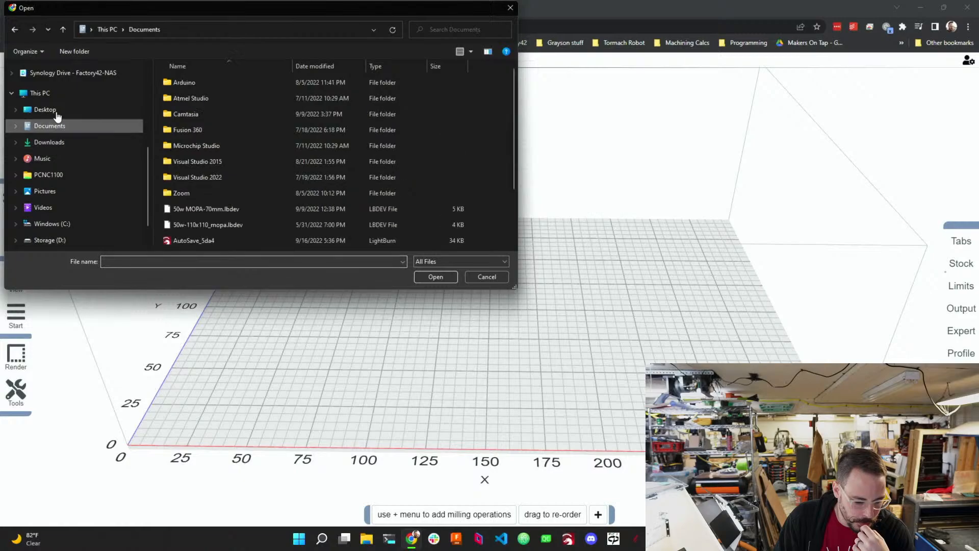
{"action": "left_click", "coordinate": [56, 109]}
{"action": "double_click", "coordinate": [206, 145]}
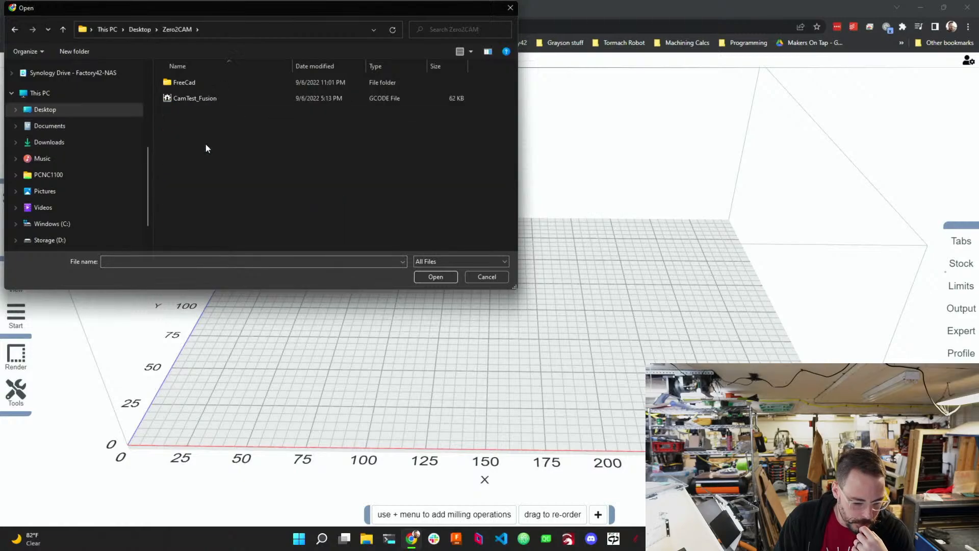
{"action": "double_click", "coordinate": [209, 84]}
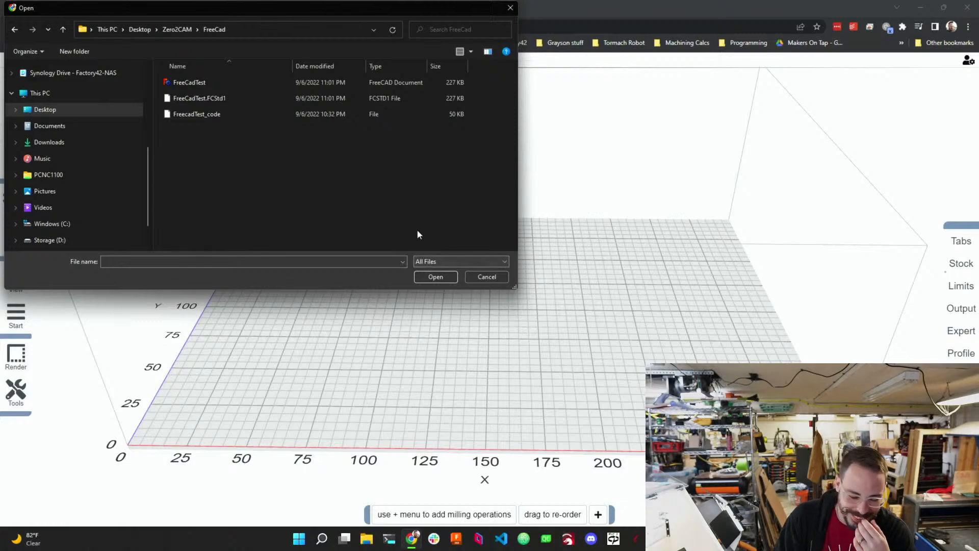
{"action": "key", "text": "alt+Left"}
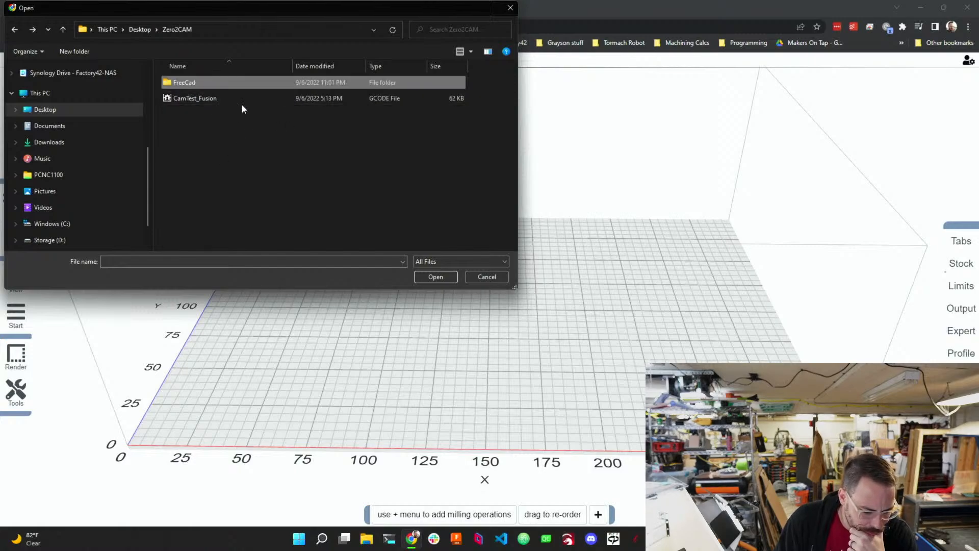
{"action": "left_click", "coordinate": [142, 31]}
{"action": "double_click", "coordinate": [176, 144]}
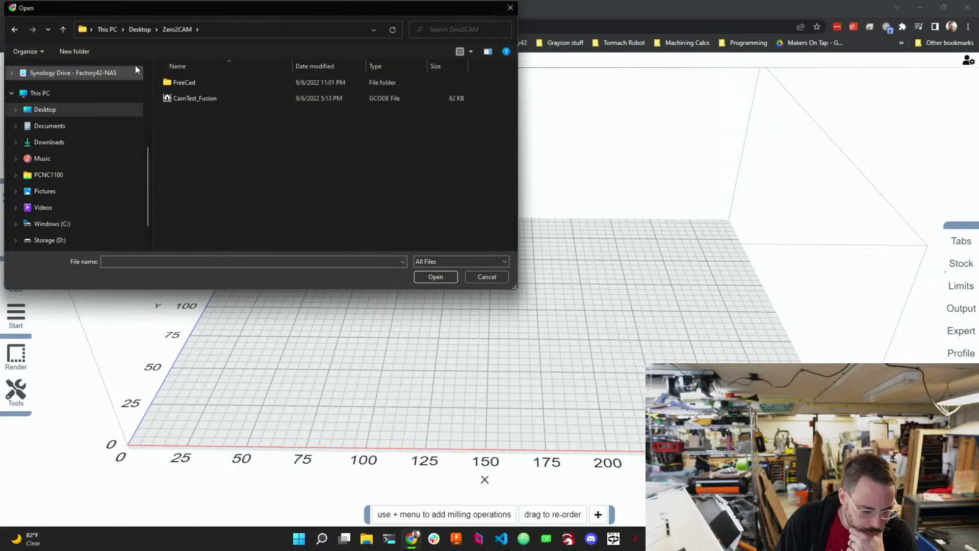
Create a new folder named KiriMoto inside Zero2CAM and close the import dialog.
{"action": "left_click", "coordinate": [75, 51]}
{"action": "type", "text": "Kiri"}
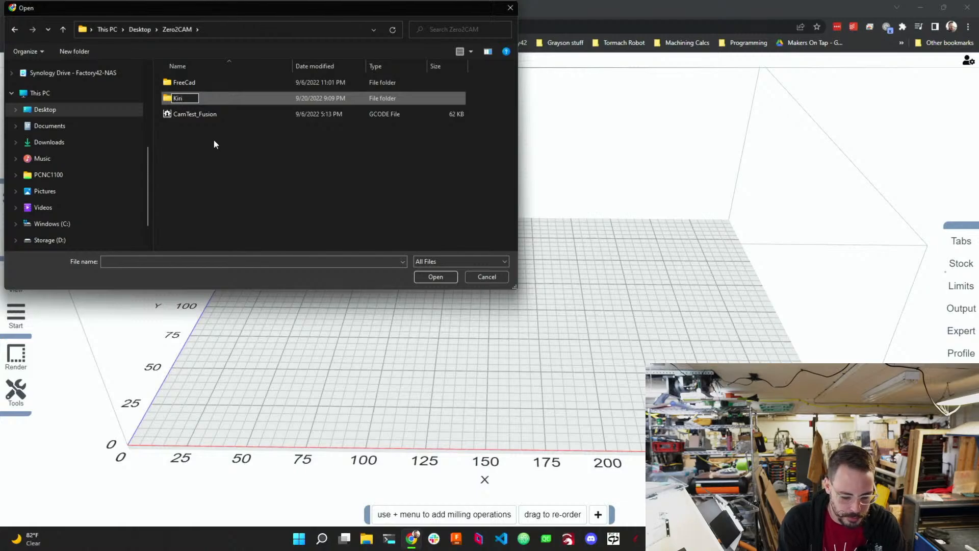
{"action": "key", "text": "shift+semicolon"}
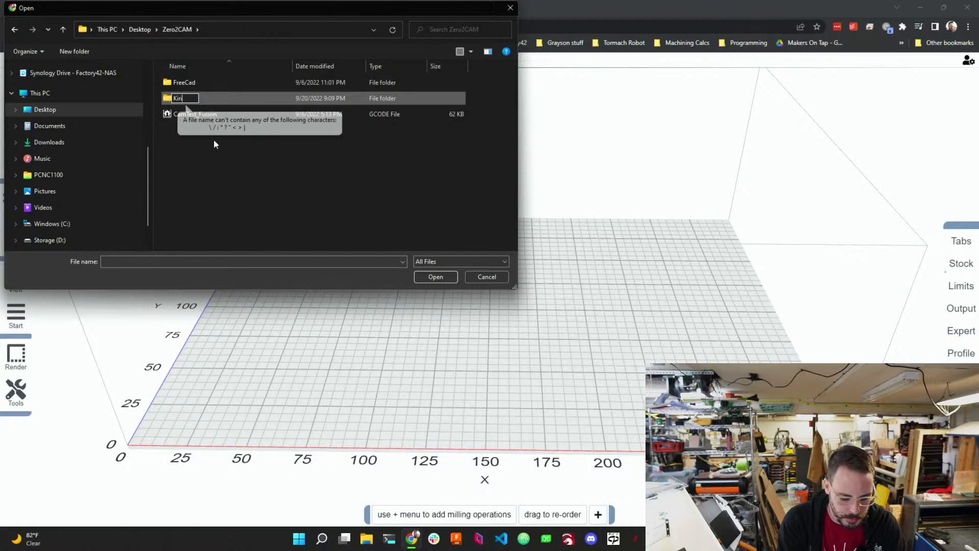
{"action": "key", "text": "BackSpace"}
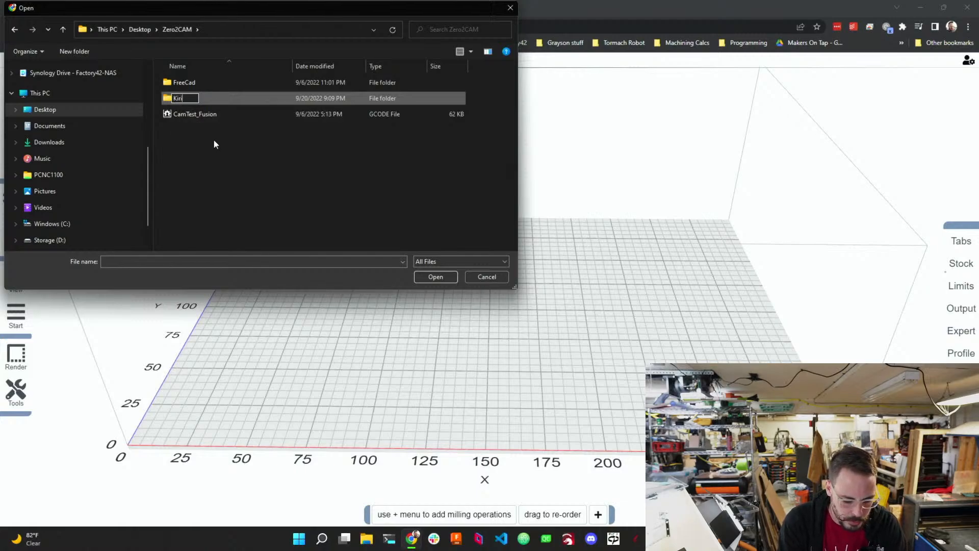
{"action": "type", "text": "iMoto"}
{"action": "key", "text": "Return"}
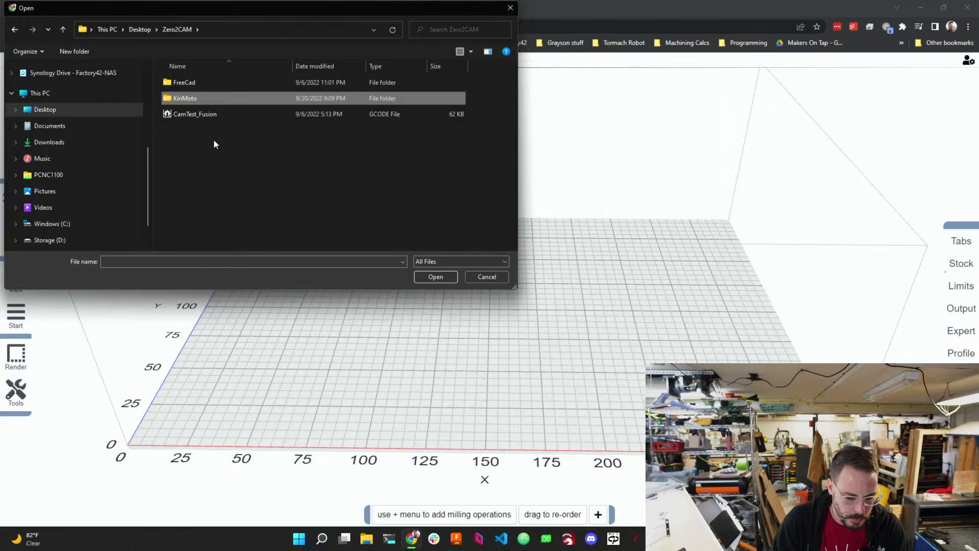
{"action": "left_click", "coordinate": [445, 277]}
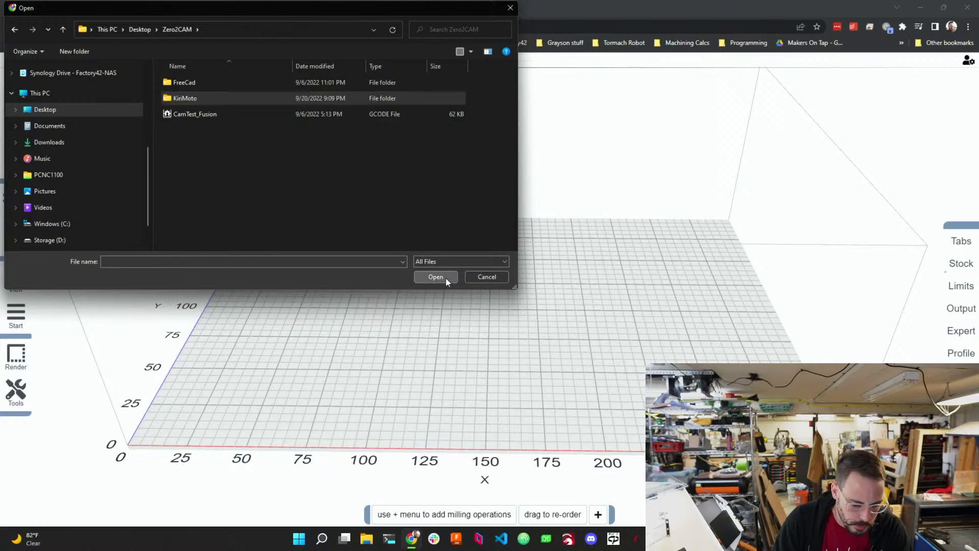
{"action": "left_click", "coordinate": [483, 277]}
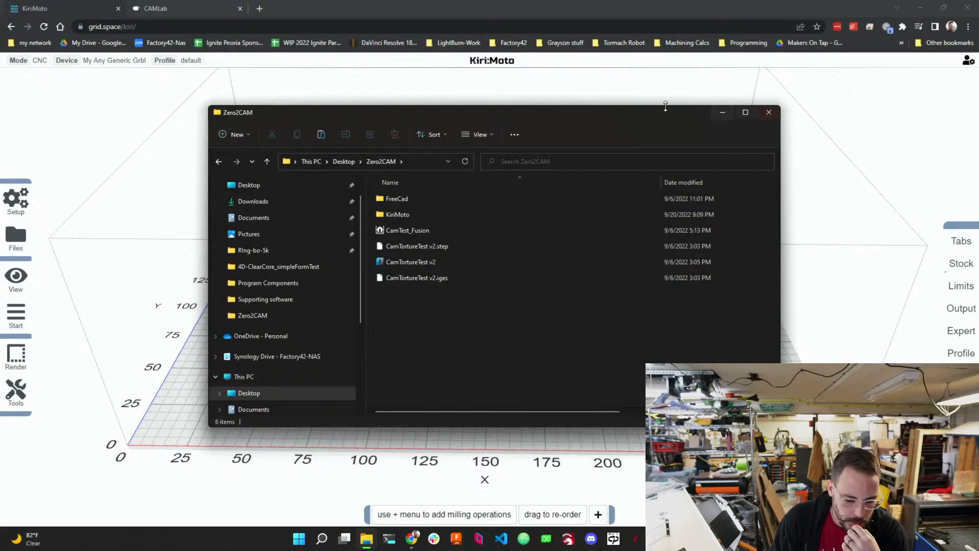
Try to import CamTortureTest v2.step by dropping it from the Zero2CAM folder onto the workspace.
{"action": "left_click_drag", "start_coordinate": [655, 112], "coordinate": [836, 107]}
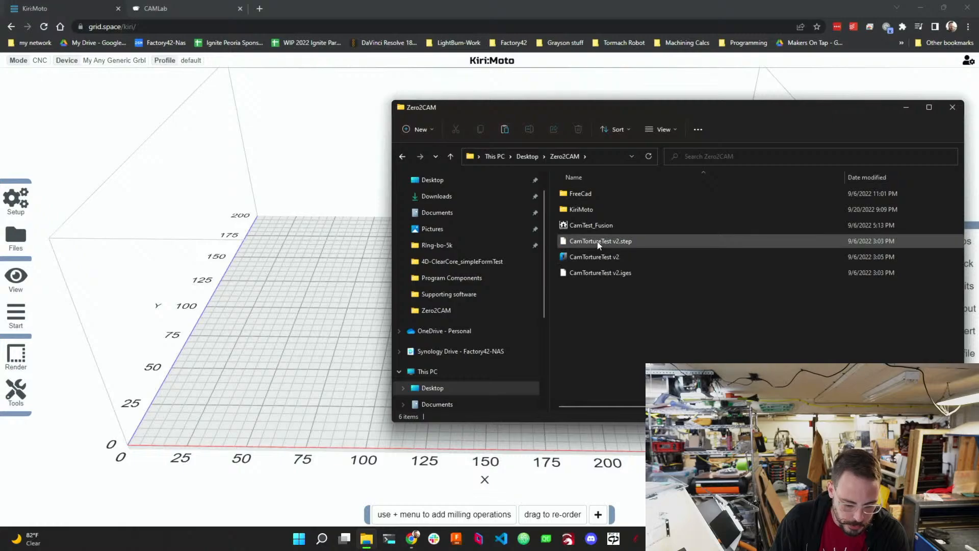
{"action": "left_click_drag", "start_coordinate": [598, 240], "coordinate": [301, 301]}
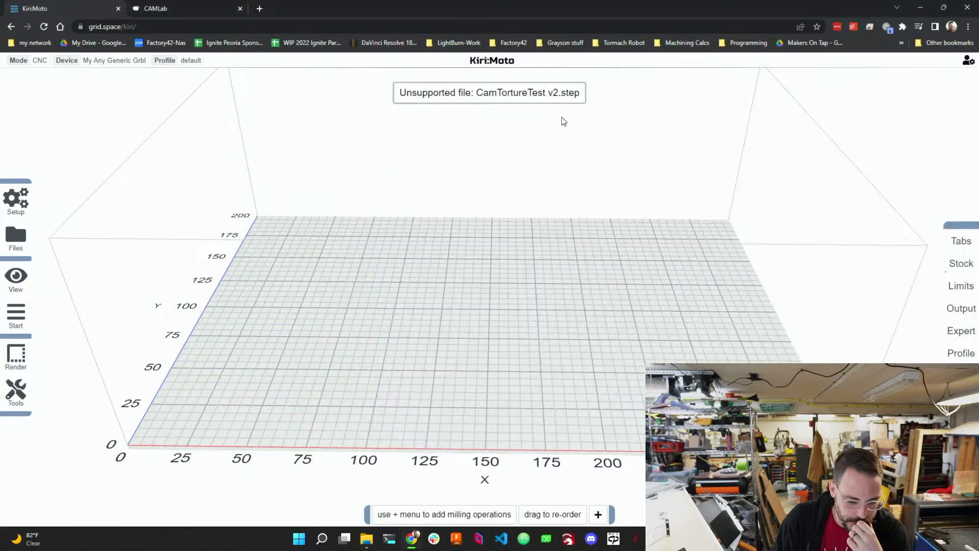
Try to import CamTortureTest v2.iges from the Desktop Zero2CAM folder.
{"action": "mouse_move", "coordinate": [20, 244]}
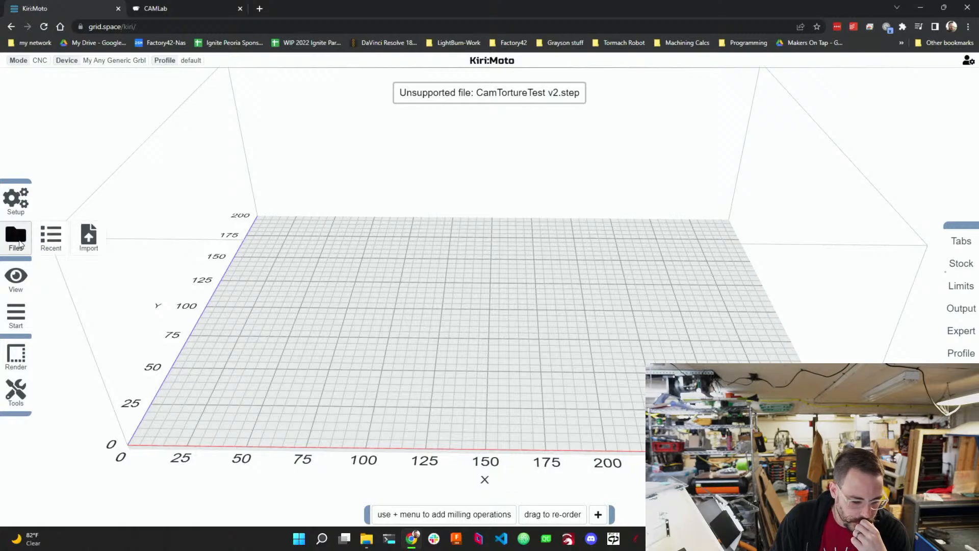
{"action": "left_click", "coordinate": [87, 237]}
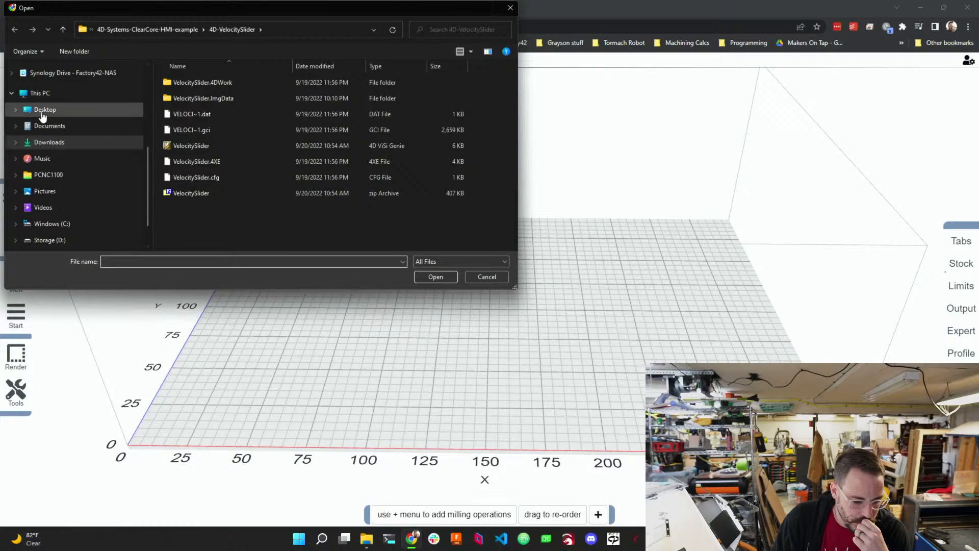
{"action": "left_click", "coordinate": [42, 112]}
{"action": "double_click", "coordinate": [190, 146]}
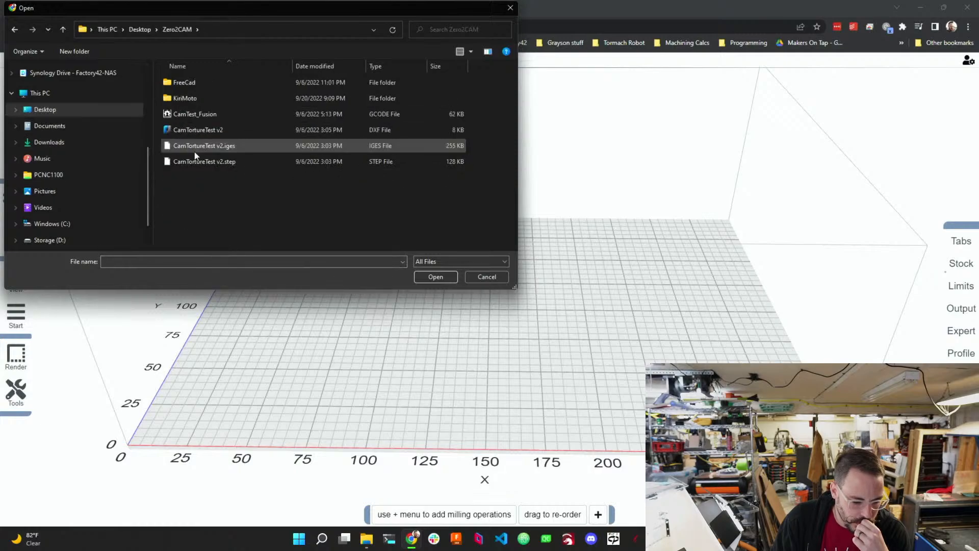
{"action": "left_click", "coordinate": [221, 146]}
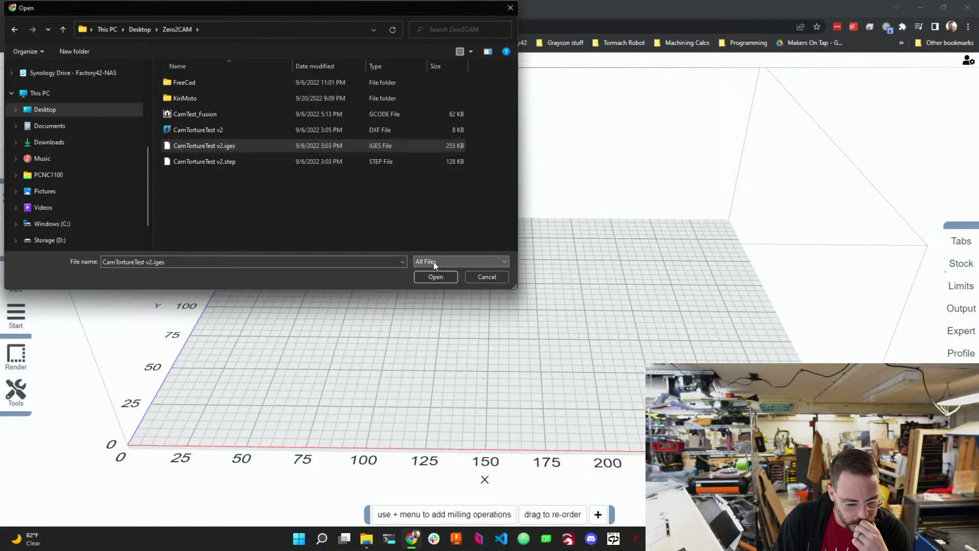
{"action": "left_click", "coordinate": [435, 276]}
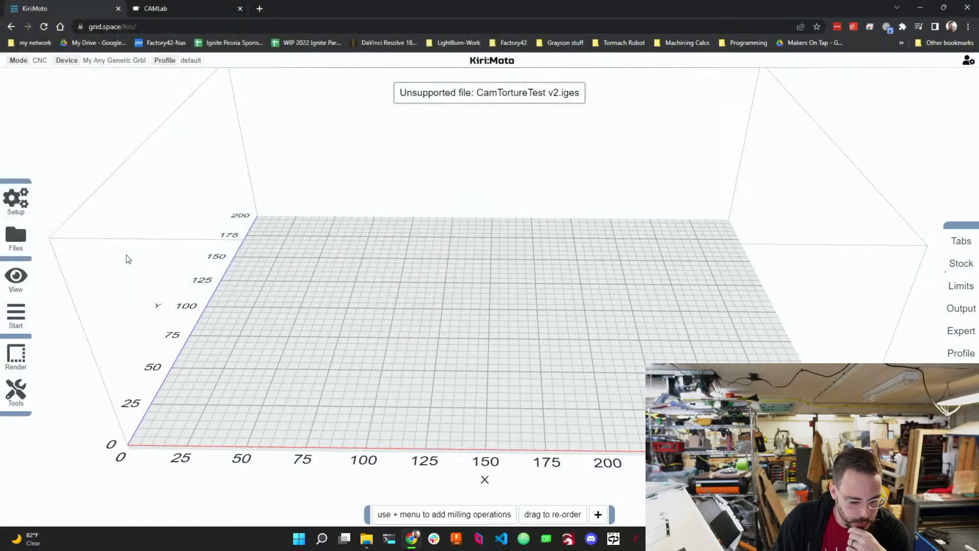
Try to import the CamTortureTest v2 DXF file from Zero2CAM.
{"action": "mouse_move", "coordinate": [19, 239]}
{"action": "left_click", "coordinate": [78, 237]}
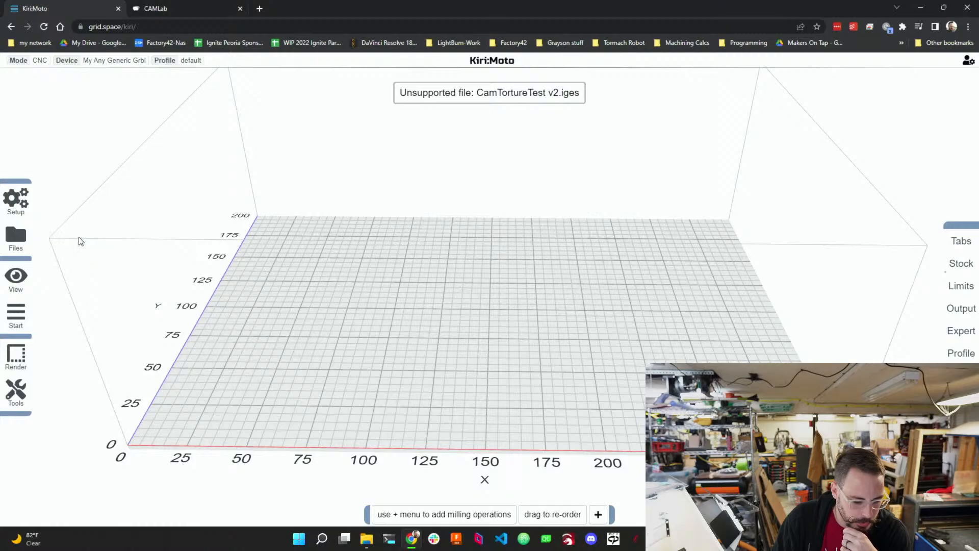
{"action": "left_click", "coordinate": [188, 130]}
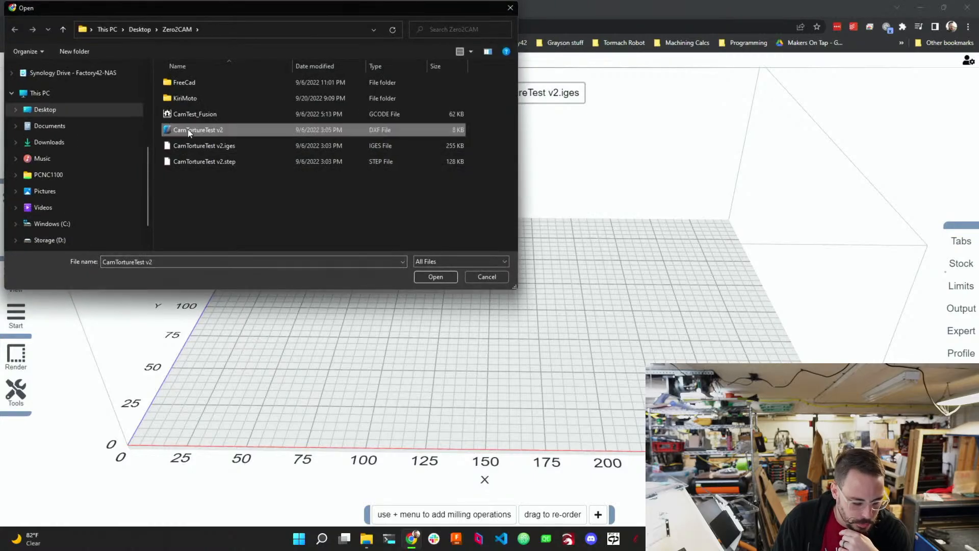
{"action": "left_click", "coordinate": [429, 280]}
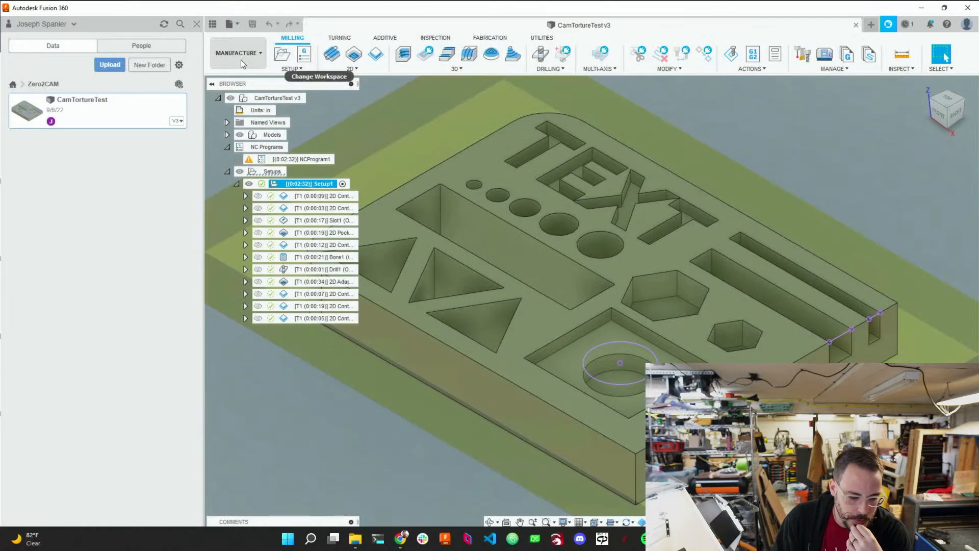
Open the CamTortureTest design in Fusion 360 and save it as an STL mesh in the Desktop Zero2CAM folder.
{"action": "left_click", "coordinate": [241, 60]}
{"action": "left_click", "coordinate": [243, 79]}
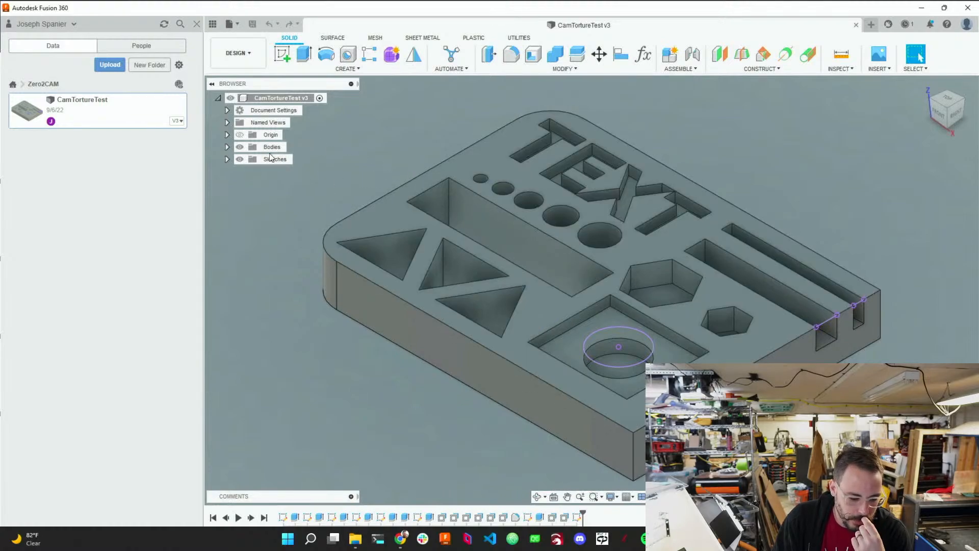
{"action": "right_click", "coordinate": [280, 98]}
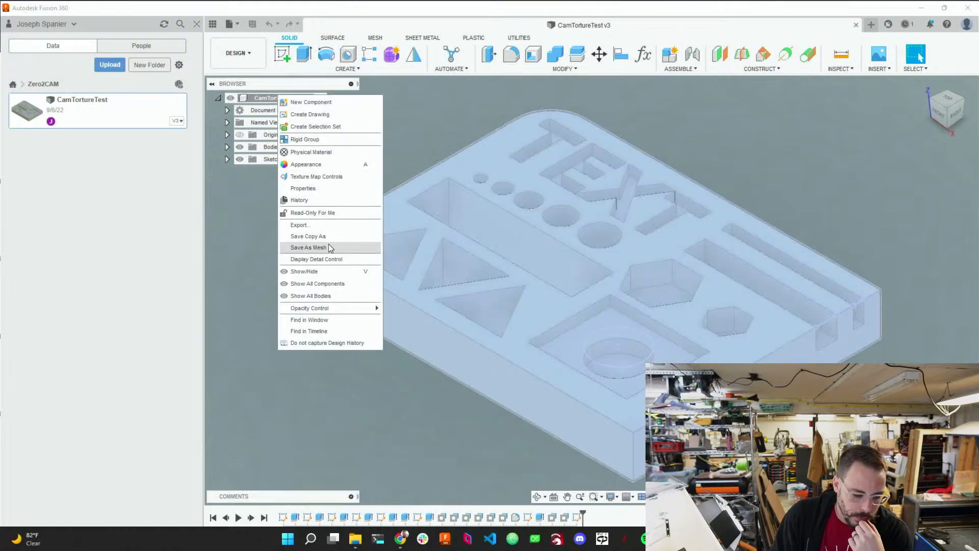
{"action": "left_click", "coordinate": [374, 248]}
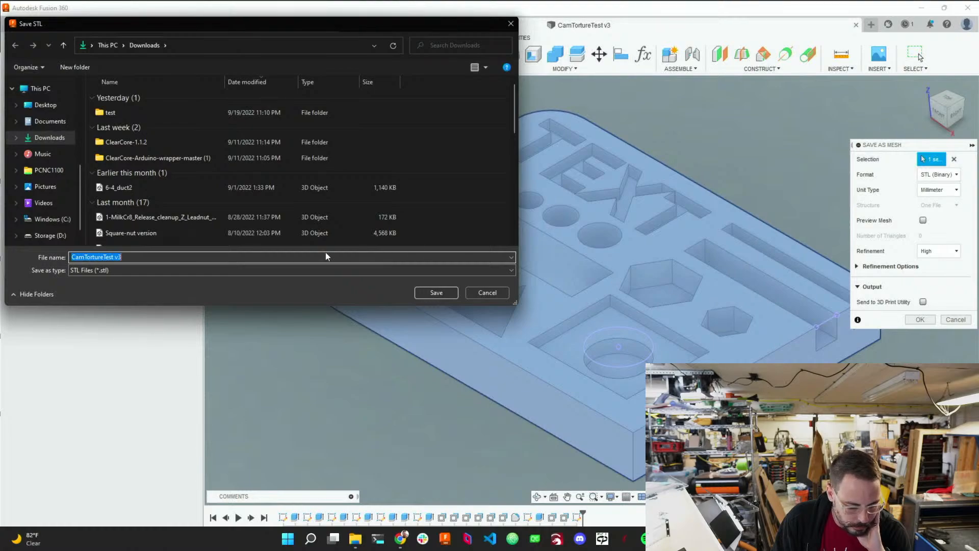
{"action": "left_click", "coordinate": [52, 107]}
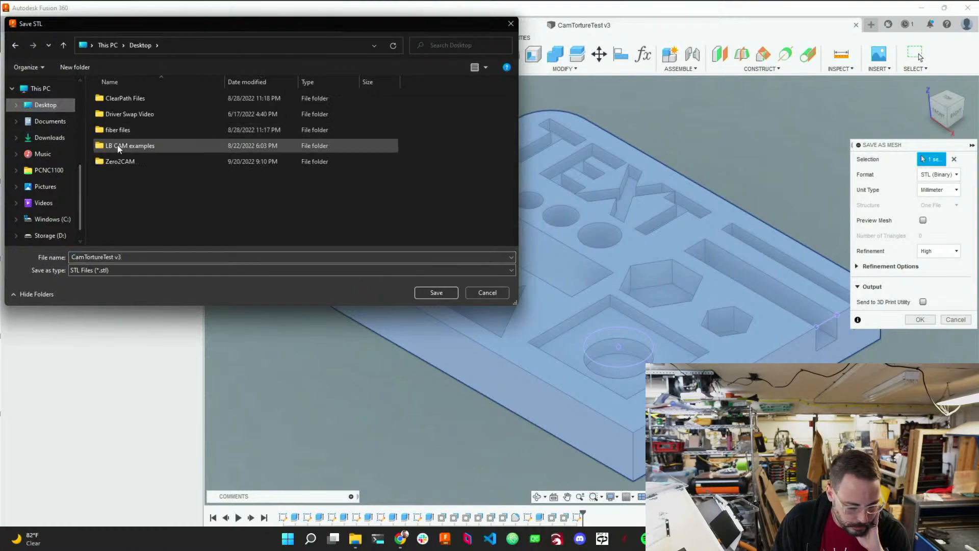
{"action": "double_click", "coordinate": [120, 161]}
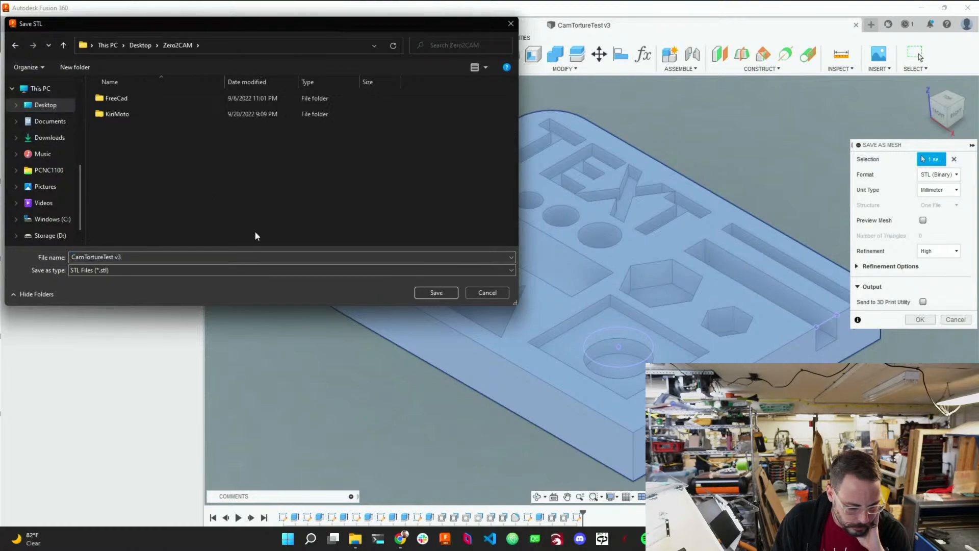
{"action": "left_click", "coordinate": [431, 295]}
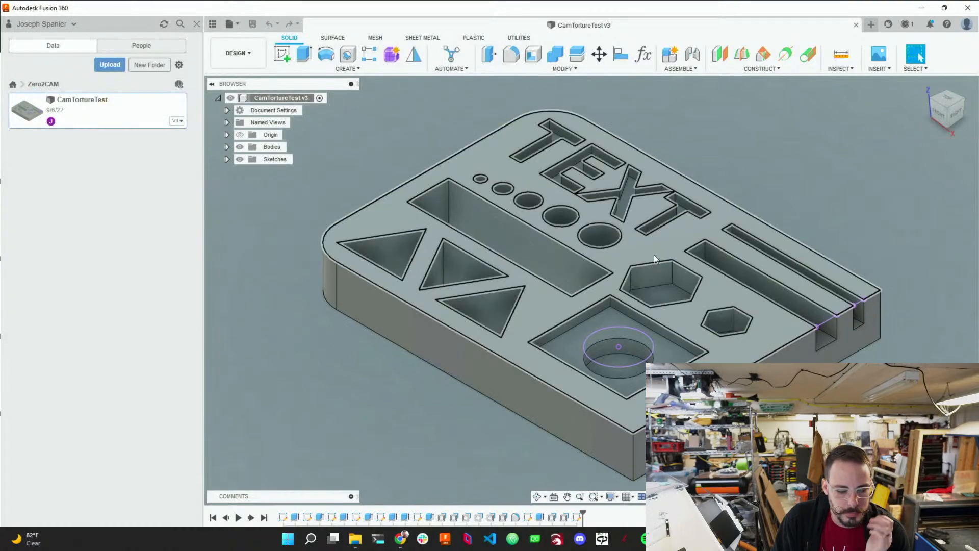
Switch back to Kiri:Moto and drop the CamTortureTest v3 STL from Zero2CAM onto the workspace.
{"action": "left_click", "coordinate": [921, 8]}
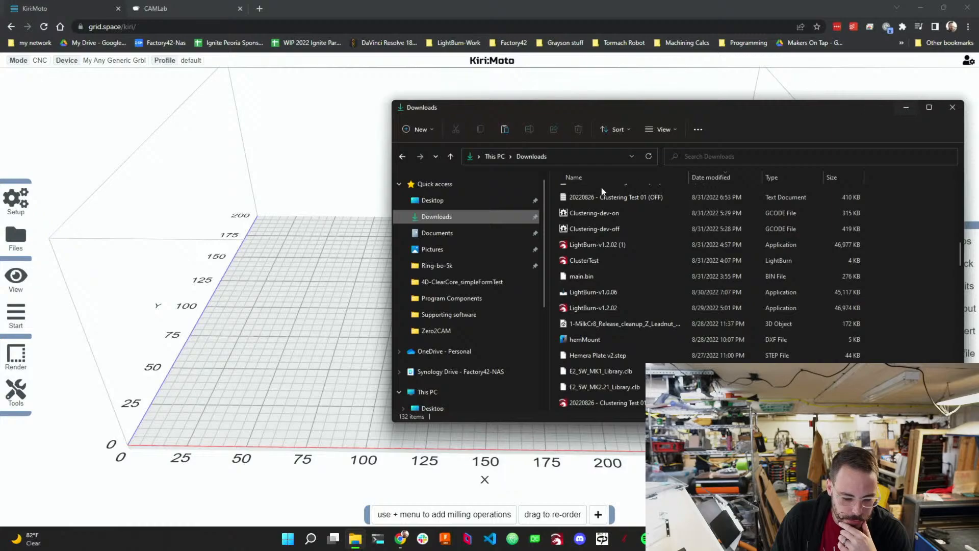
{"action": "left_click", "coordinate": [468, 200]}
{"action": "left_click", "coordinate": [592, 256]}
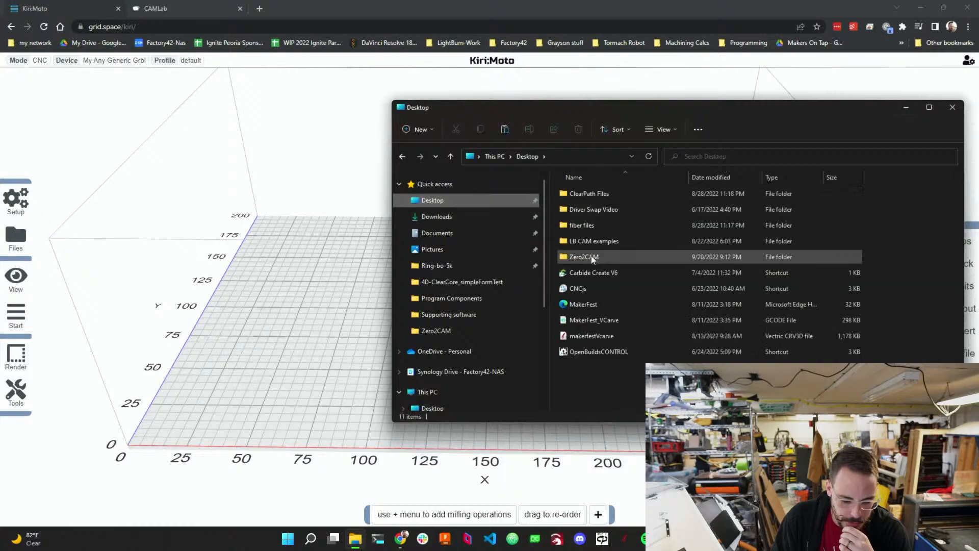
{"action": "double_click", "coordinate": [593, 255]}
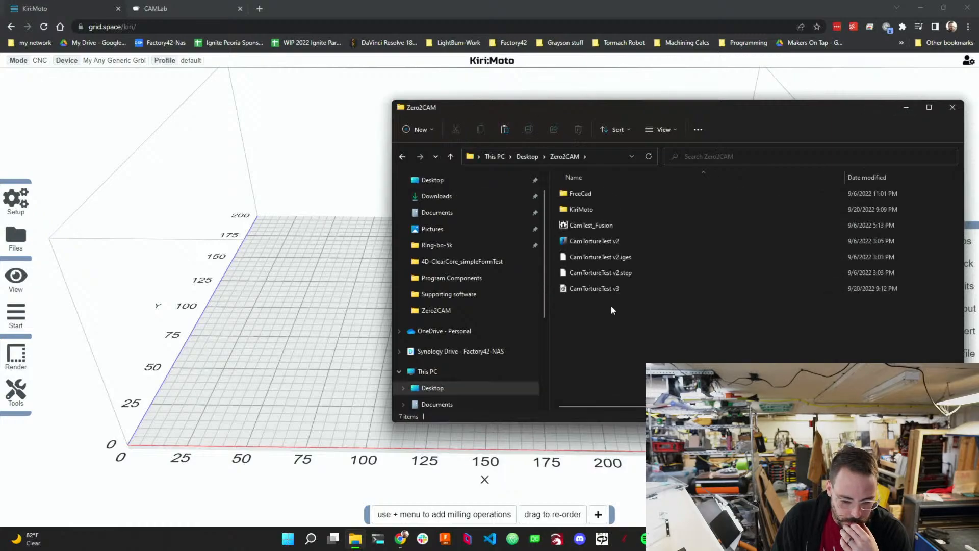
{"action": "left_click_drag", "start_coordinate": [596, 295], "coordinate": [337, 298]}
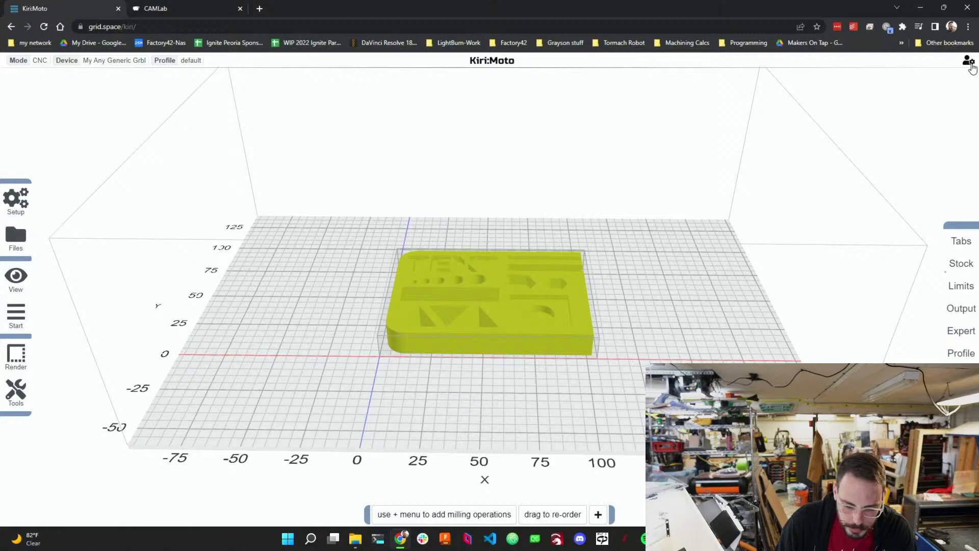
Open the Kiri:Moto Help documentation, read the Interface page on supported import file types, then close the Help dialog.
{"action": "mouse_move", "coordinate": [972, 68]}
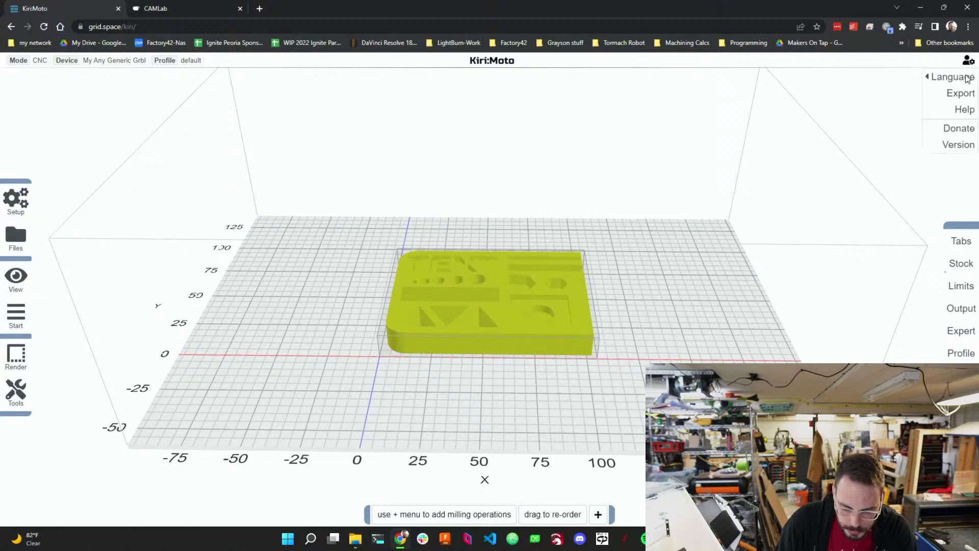
{"action": "left_click", "coordinate": [965, 110]}
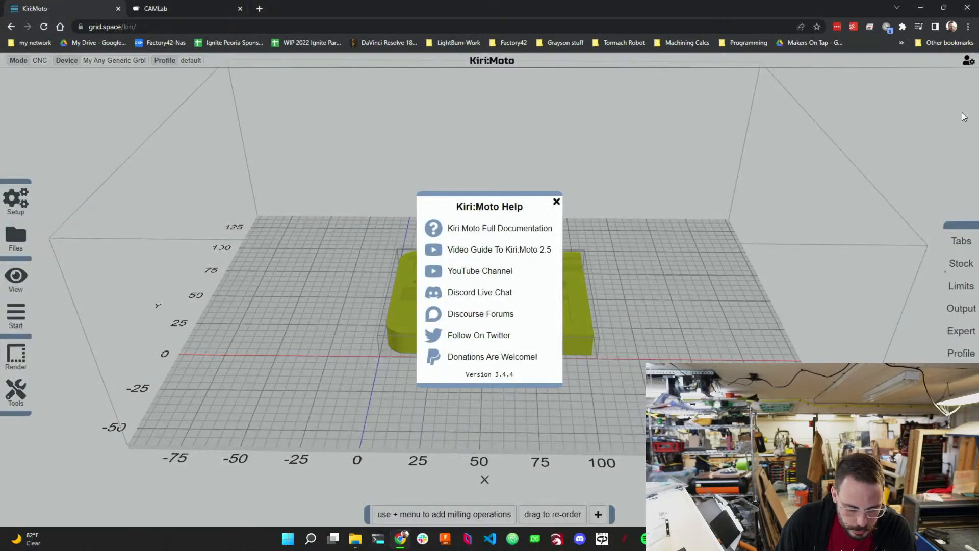
{"action": "left_click", "coordinate": [534, 228]}
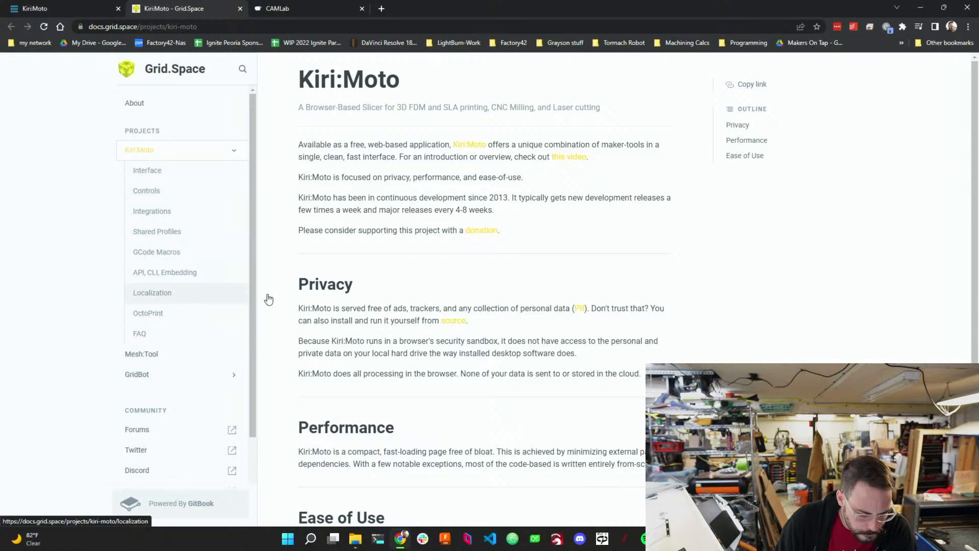
{"action": "scroll", "coordinate": [469, 324], "scroll_direction": "down", "scroll_amount": 4}
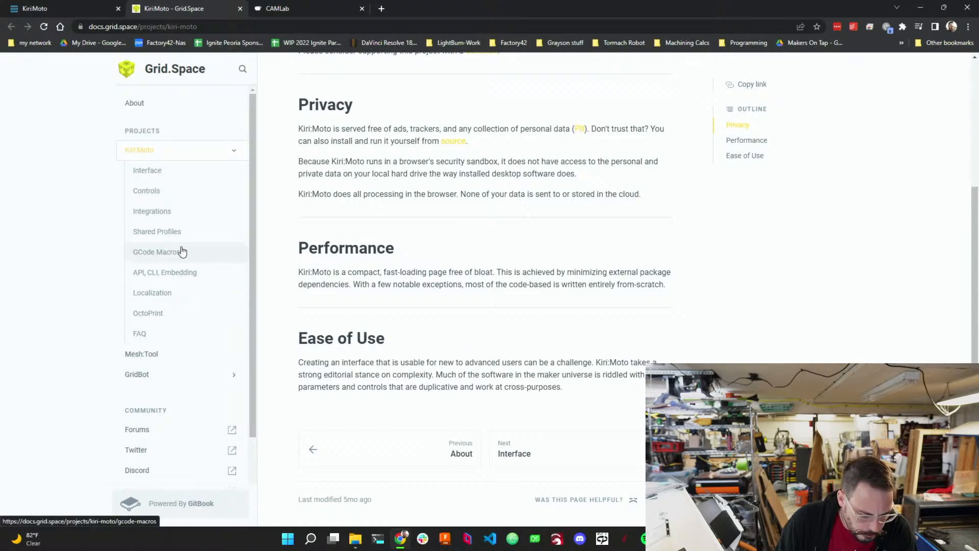
{"action": "left_click", "coordinate": [176, 181]}
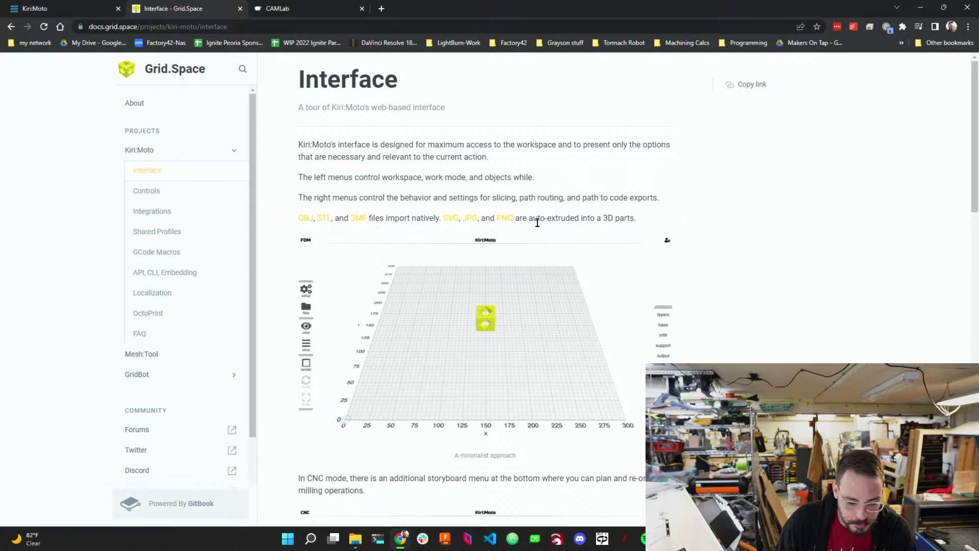
{"action": "left_click", "coordinate": [920, 8]}
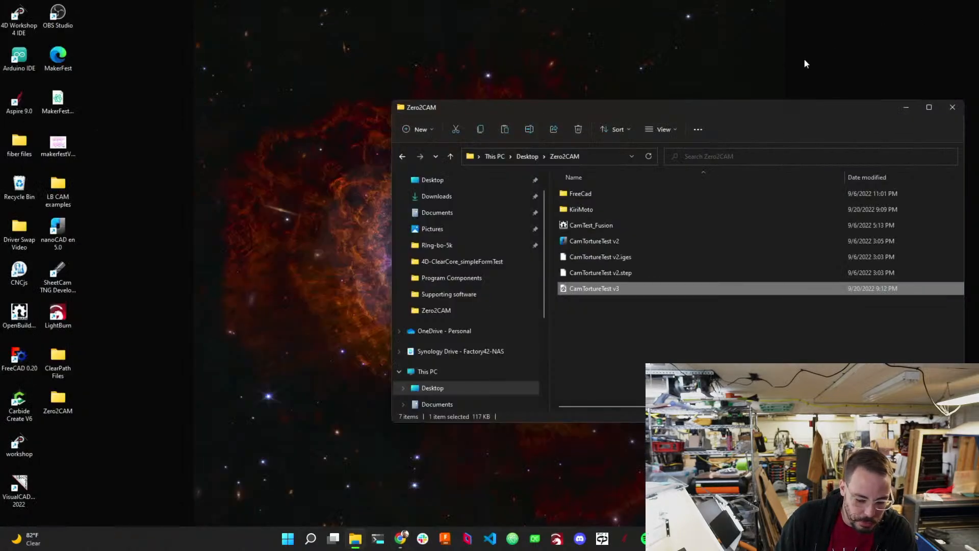
{"action": "left_click", "coordinate": [401, 539]}
{"action": "left_click", "coordinate": [80, 9]}
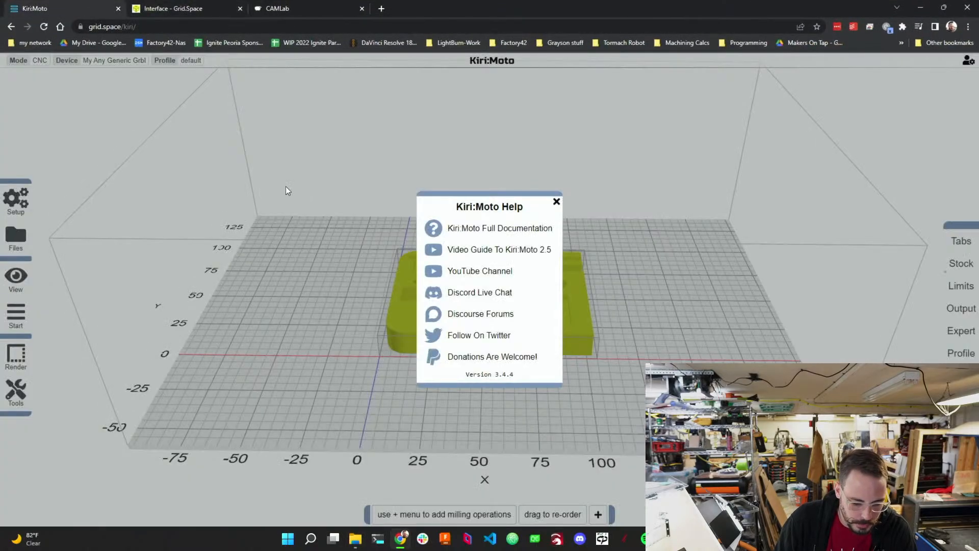
{"action": "left_click", "coordinate": [557, 202]}
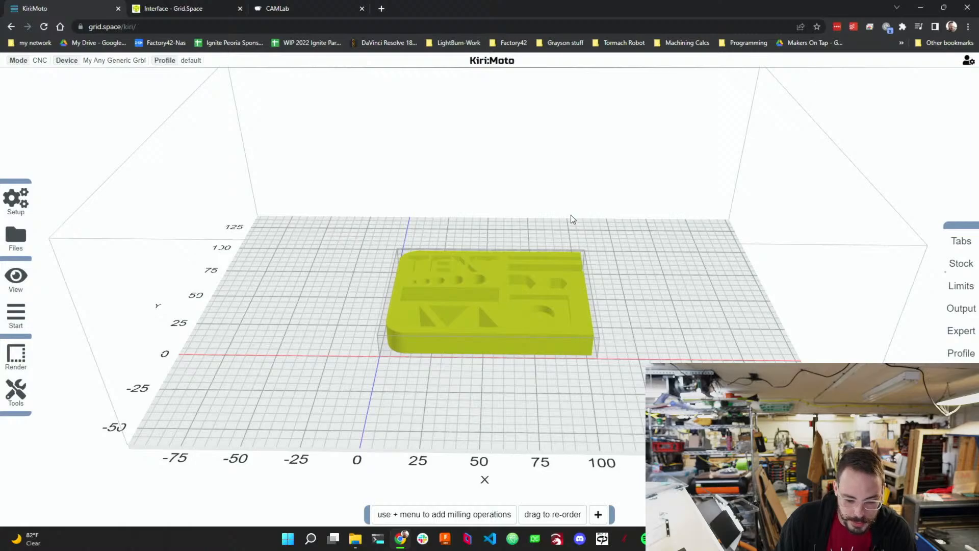
{"action": "left_click_drag", "start_coordinate": [608, 300], "coordinate": [692, 292]}
{"action": "scroll", "coordinate": [495, 335], "scroll_direction": "down", "scroll_amount": 2}
{"action": "scroll", "coordinate": [488, 334], "scroll_direction": "up", "scroll_amount": 7}
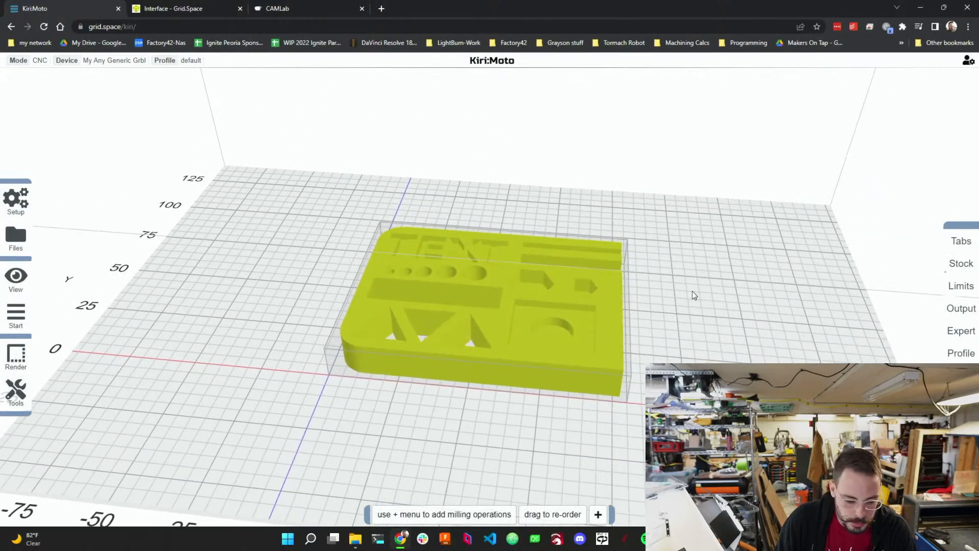
Add a drill operation to the milling storyboard and set its tool to end 1/8.
{"action": "scroll", "coordinate": [607, 283], "scroll_direction": "down", "scroll_amount": 2}
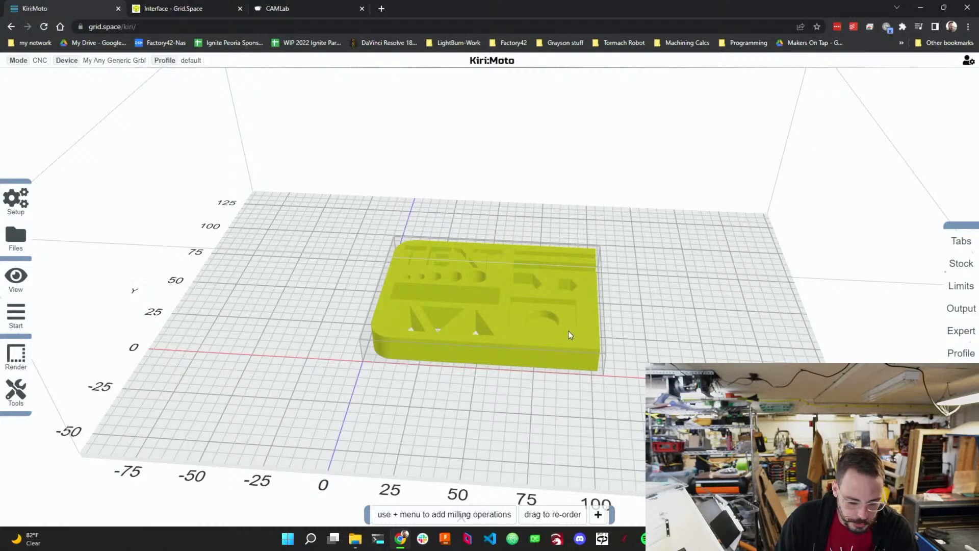
{"action": "left_click_drag", "start_coordinate": [671, 346], "coordinate": [629, 315]}
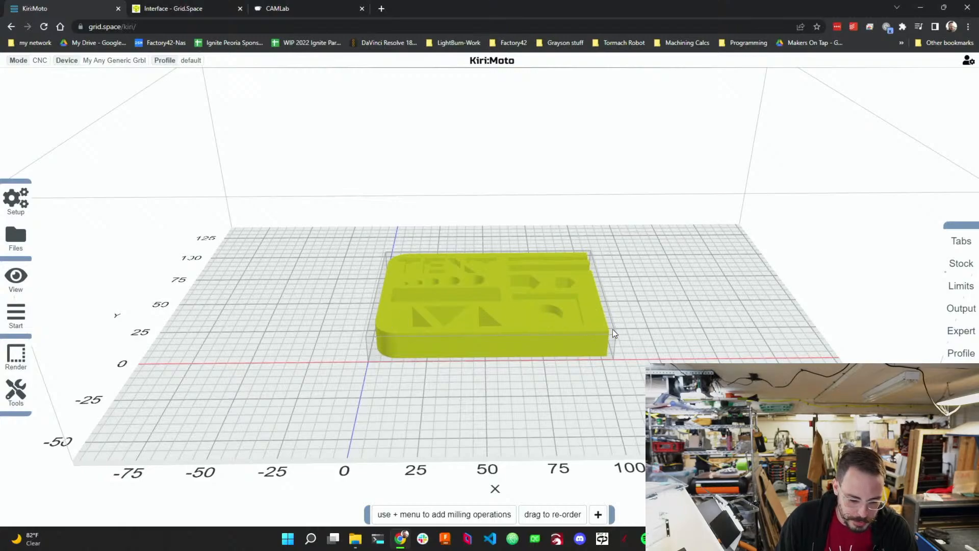
{"action": "left_click_drag", "start_coordinate": [749, 301], "coordinate": [632, 378]}
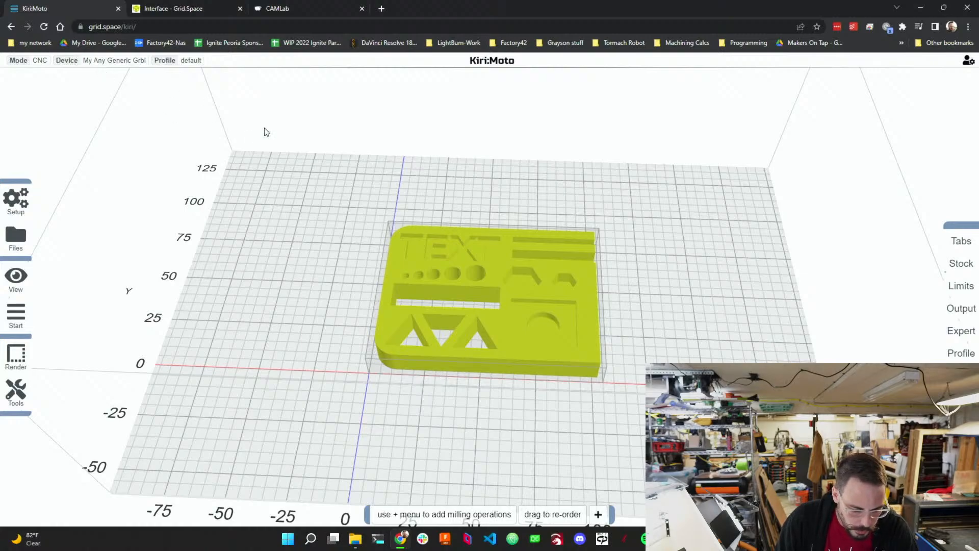
{"action": "left_click", "coordinate": [597, 514]}
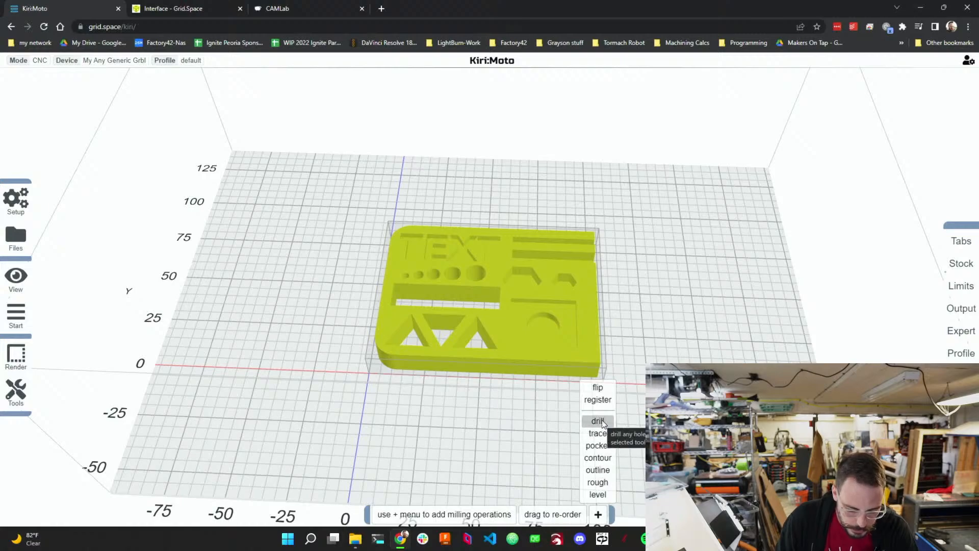
{"action": "left_click", "coordinate": [598, 421]}
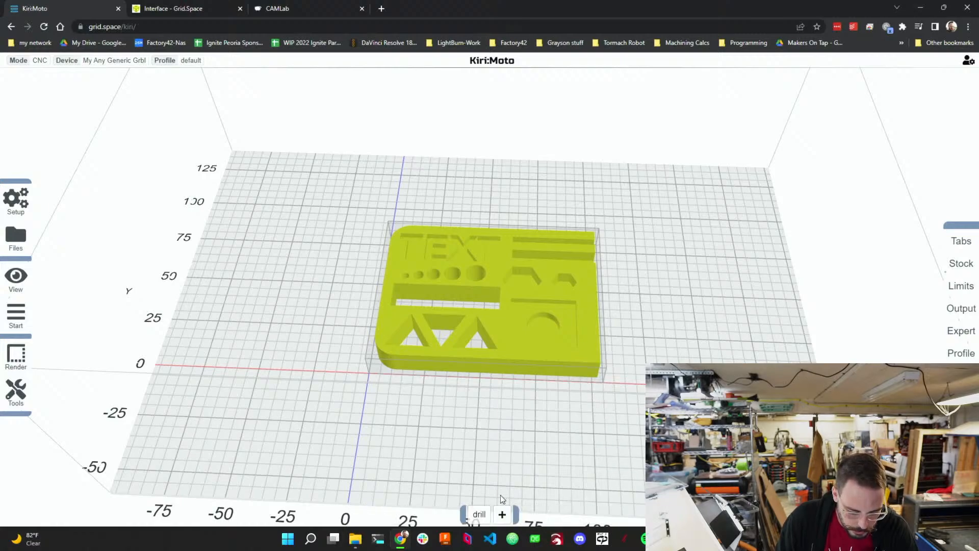
{"action": "mouse_move", "coordinate": [482, 512]}
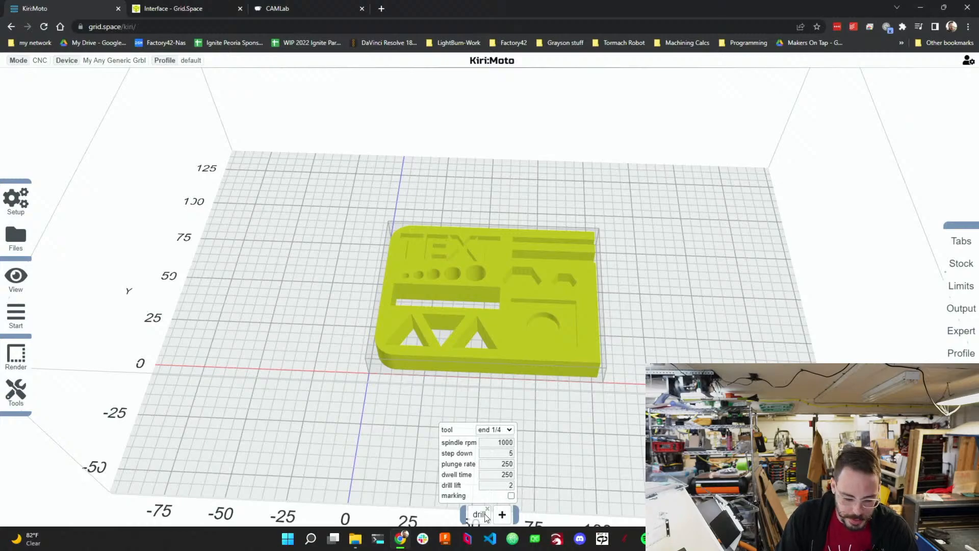
{"action": "left_click", "coordinate": [510, 429]}
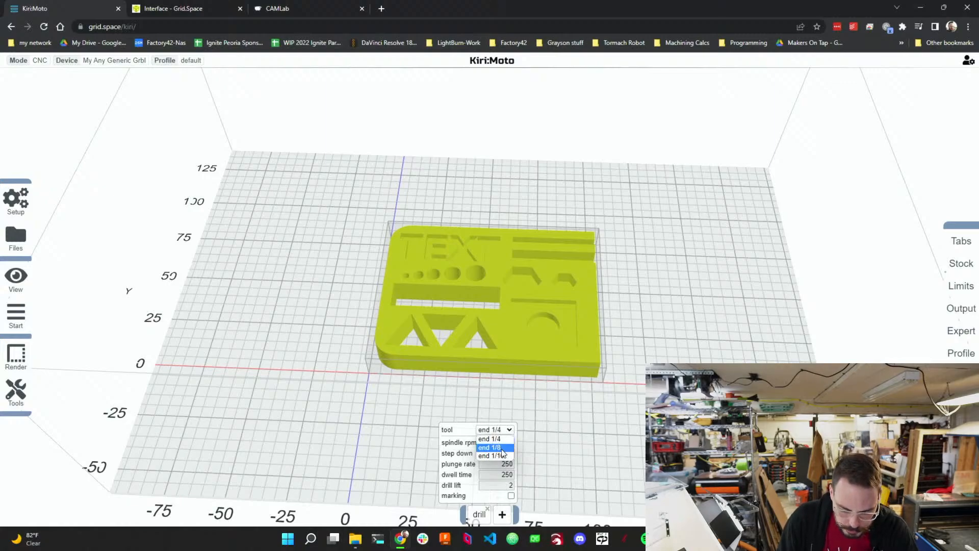
{"action": "left_click", "coordinate": [502, 448]}
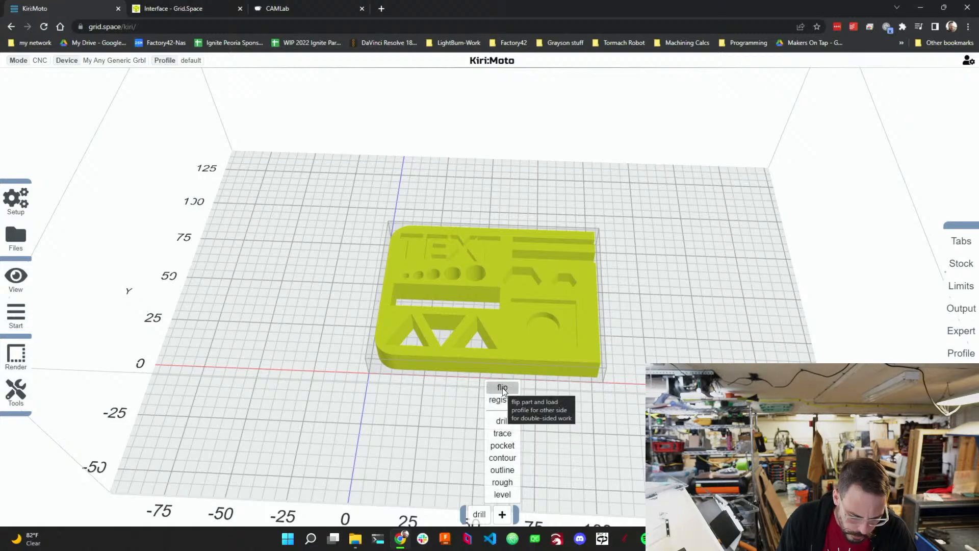
{"action": "mouse_move", "coordinate": [21, 392]}
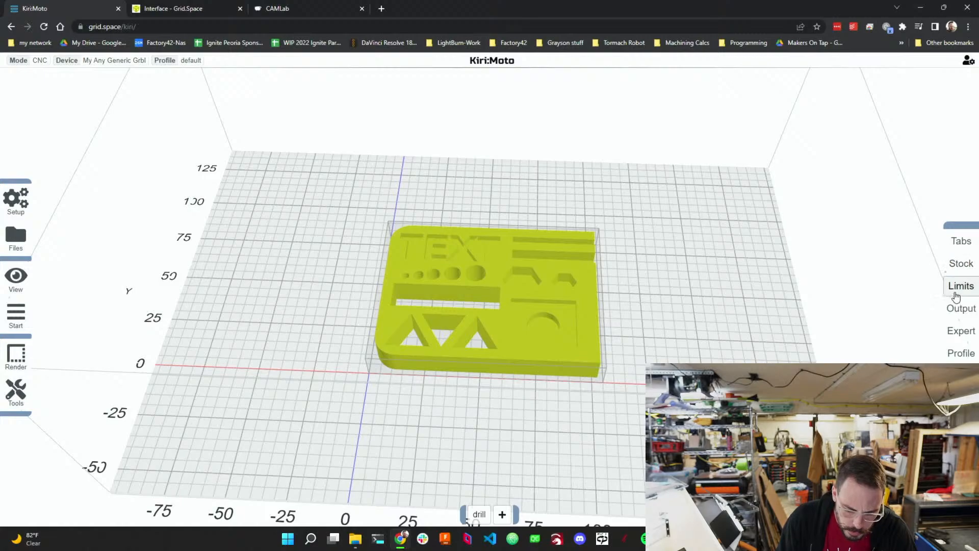
{"action": "mouse_move", "coordinate": [959, 334]}
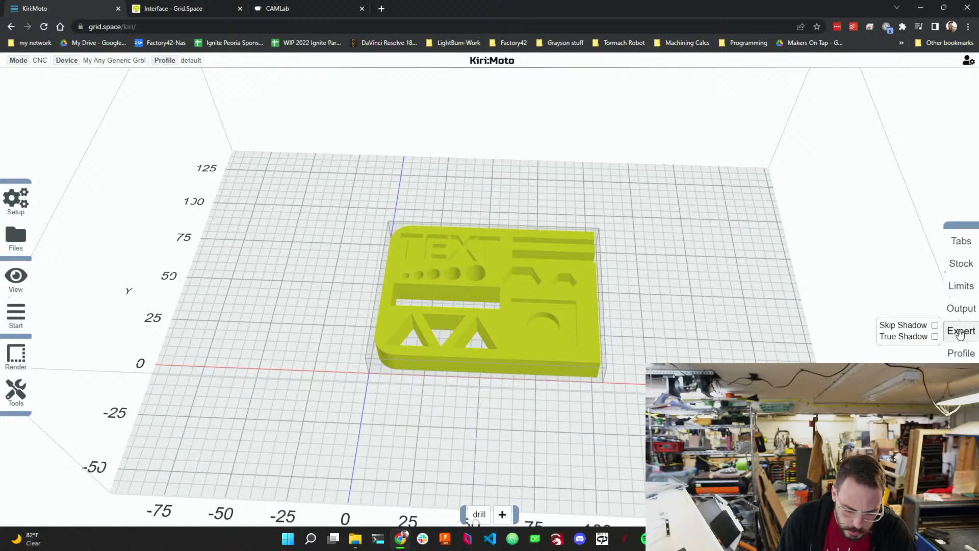
{"action": "left_click", "coordinate": [961, 353]}
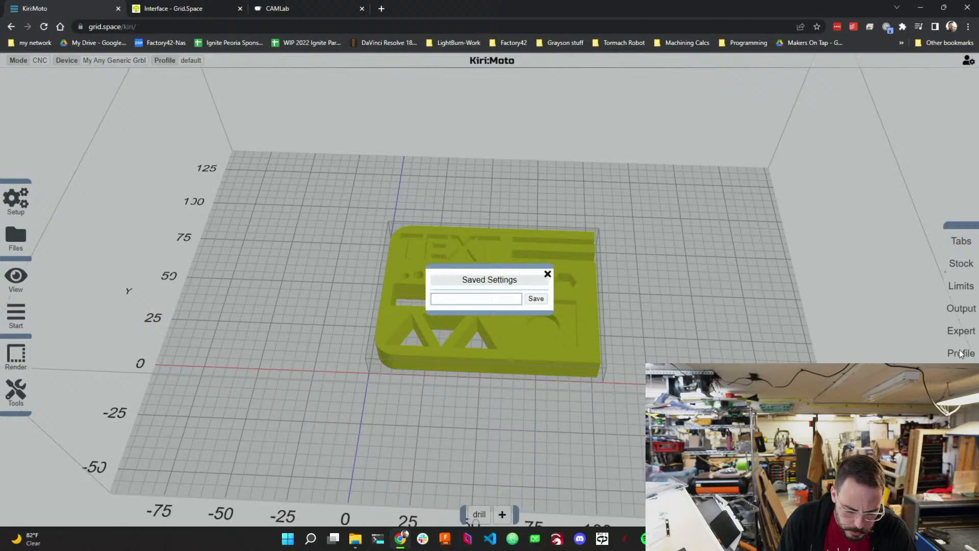
{"action": "left_click", "coordinate": [548, 274]}
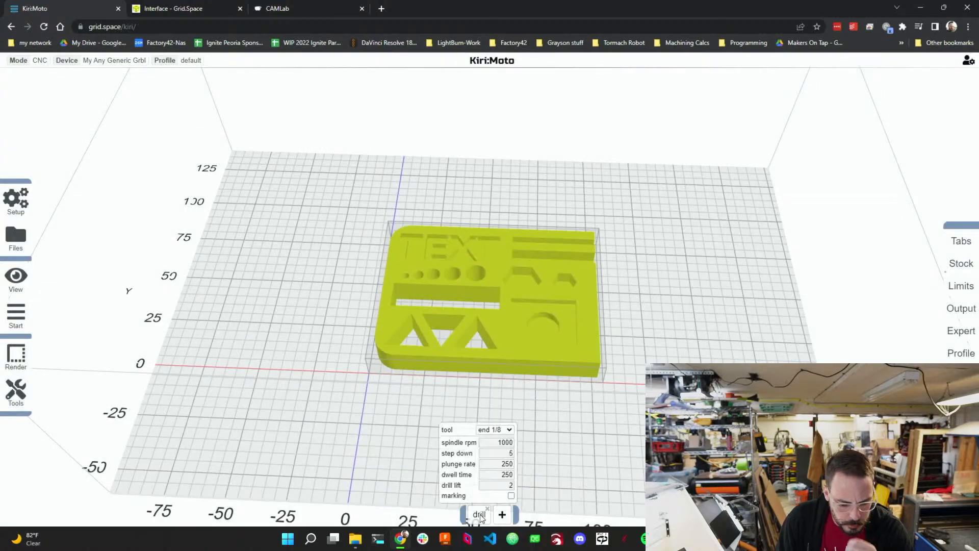
Set the drill operation's spindle speed to 18000 rpm and its dwell time to 0.
{"action": "left_click", "coordinate": [510, 431]}
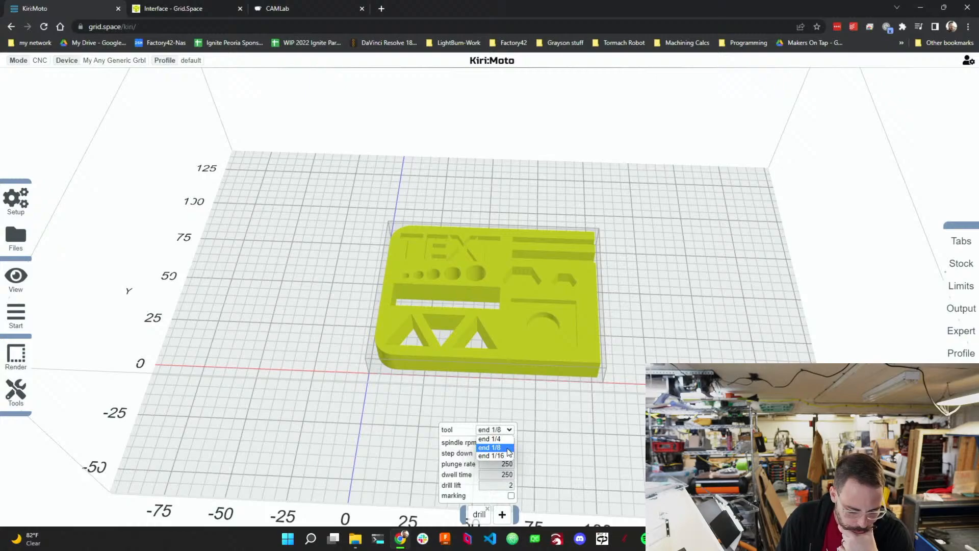
{"action": "left_click", "coordinate": [508, 449]}
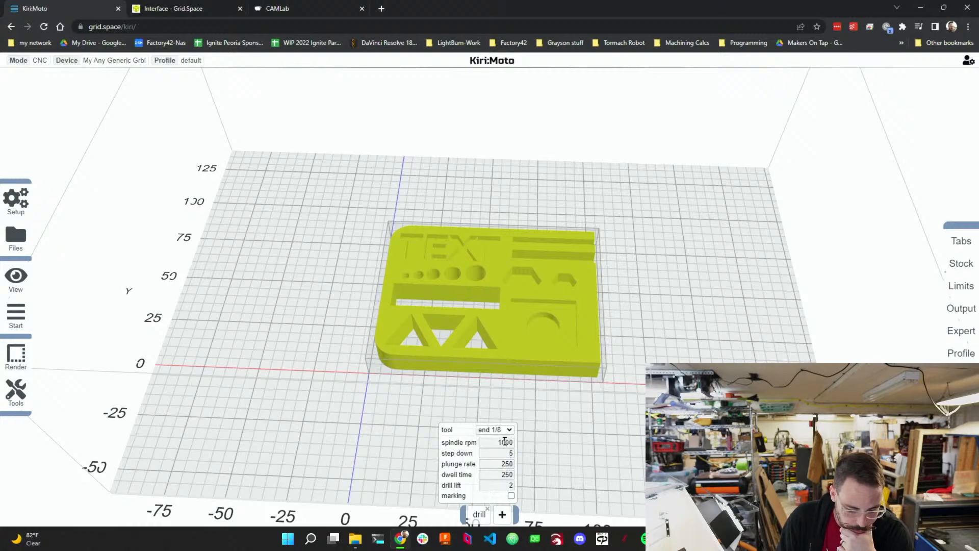
{"action": "double_click", "coordinate": [504, 442]}
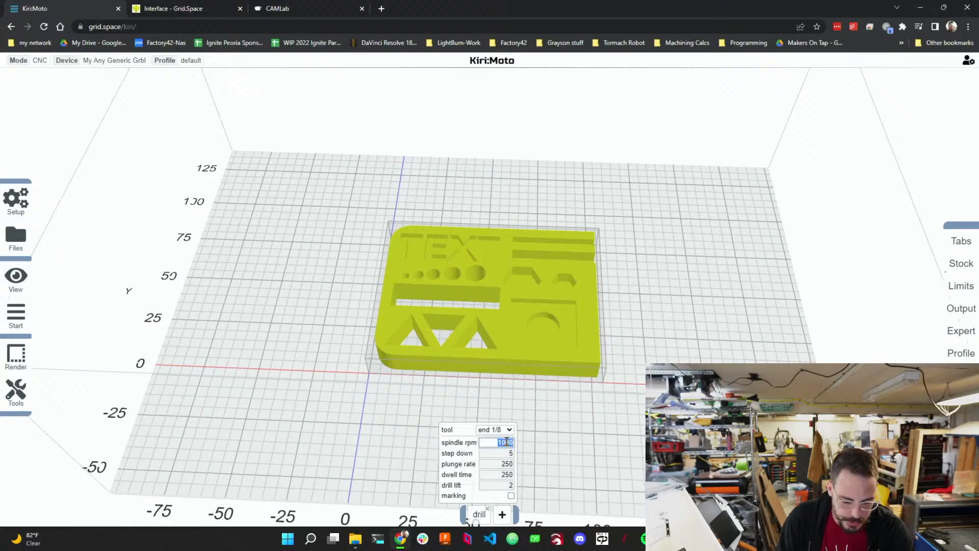
{"action": "type", "text": "10000"}
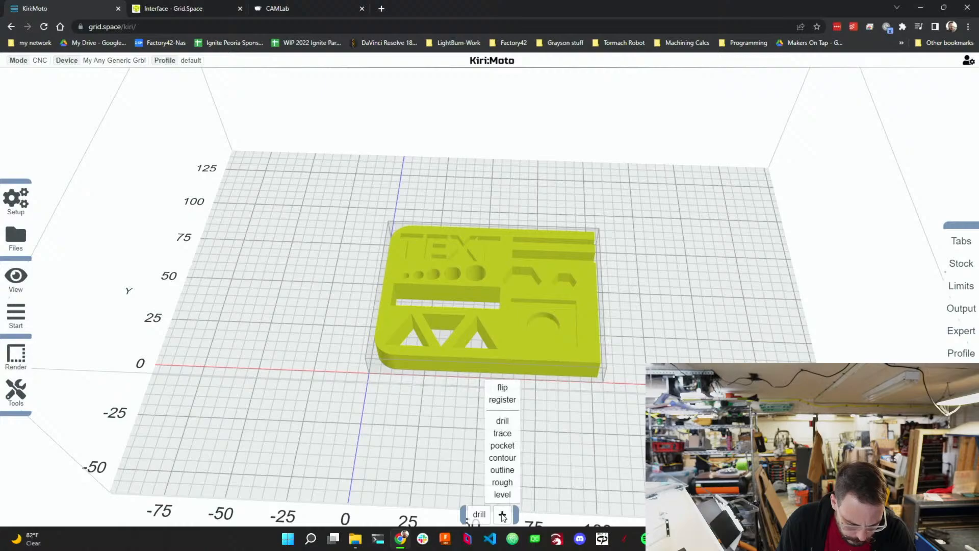
{"action": "mouse_move", "coordinate": [479, 514]}
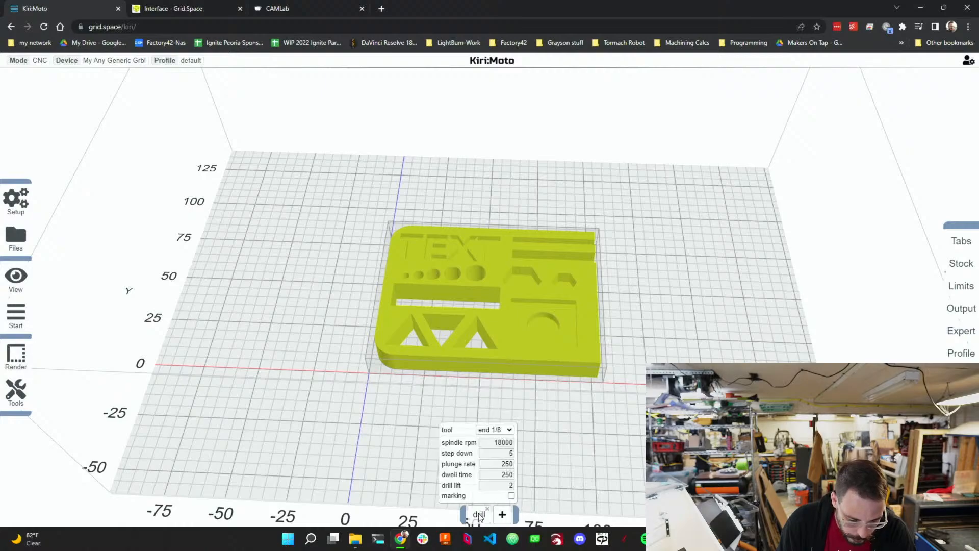
{"action": "left_click", "coordinate": [499, 453]}
{"action": "double_click", "coordinate": [499, 453]}
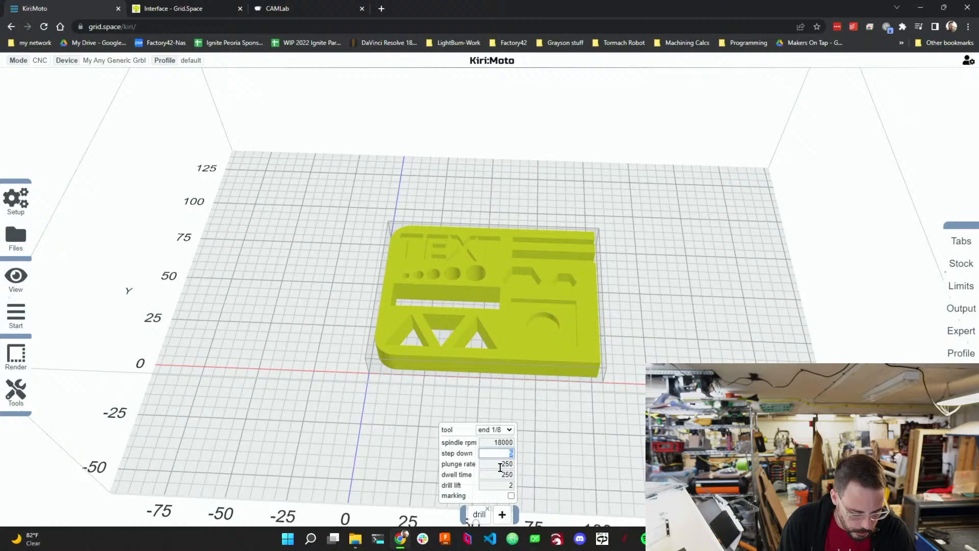
{"action": "key", "text": "Tab"}
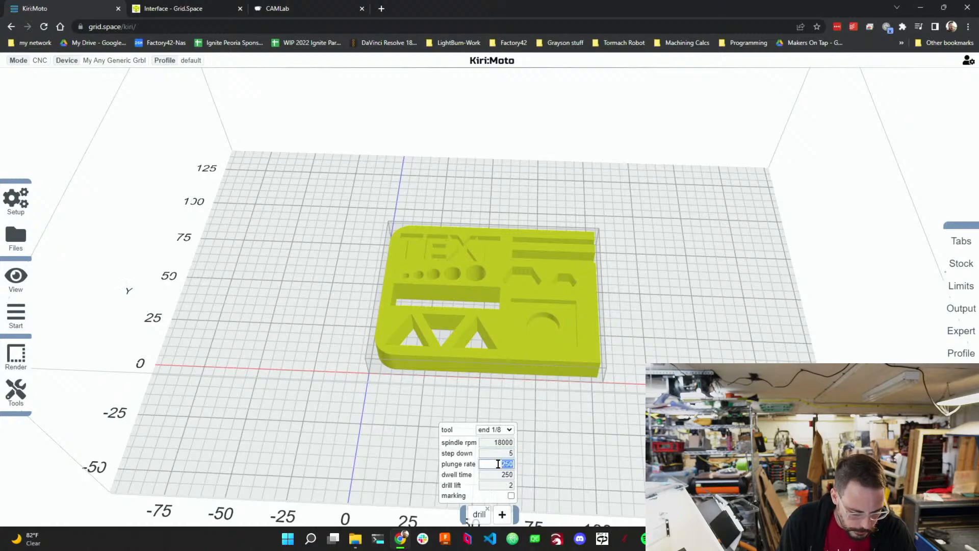
{"action": "key", "text": "Tab"}
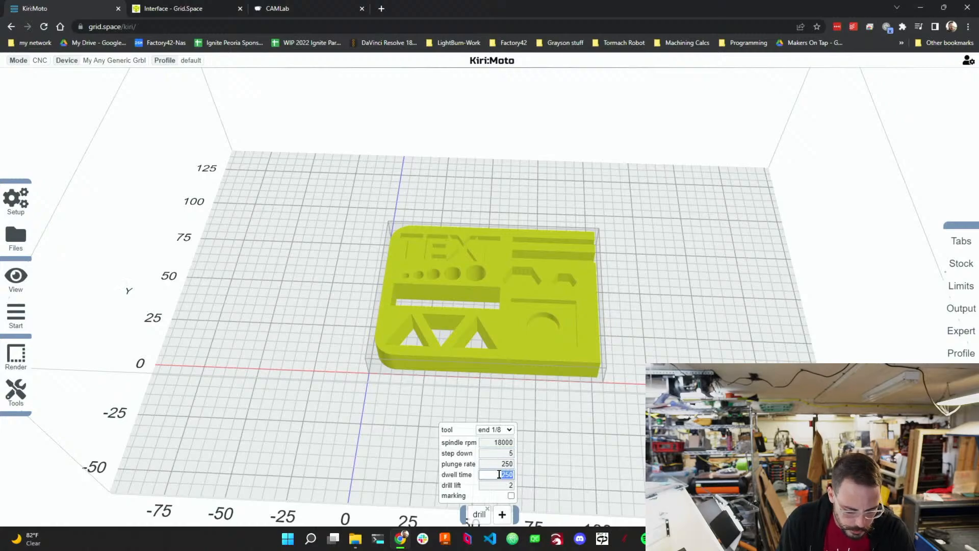
{"action": "type", "text": "0"}
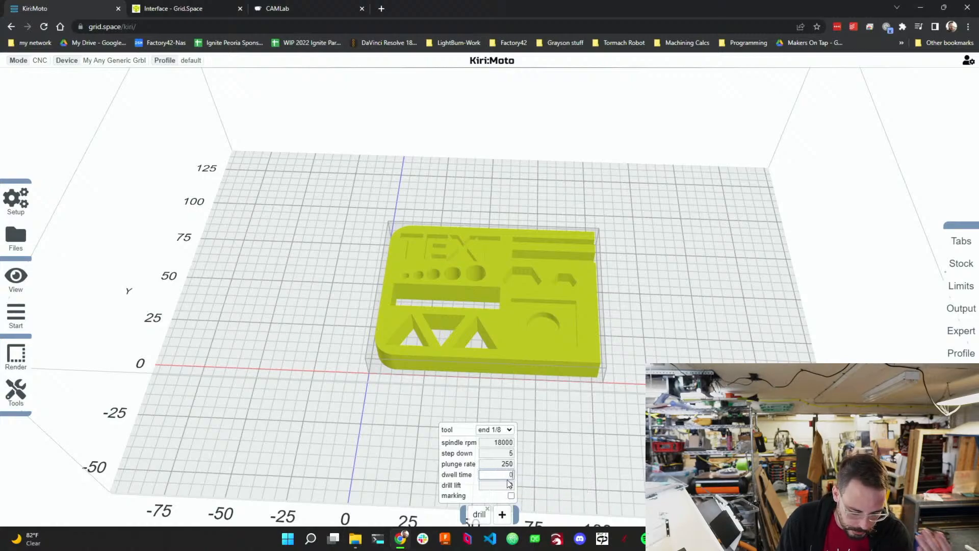
Set the drill operation's step down to 3.
{"action": "left_click", "coordinate": [533, 467]}
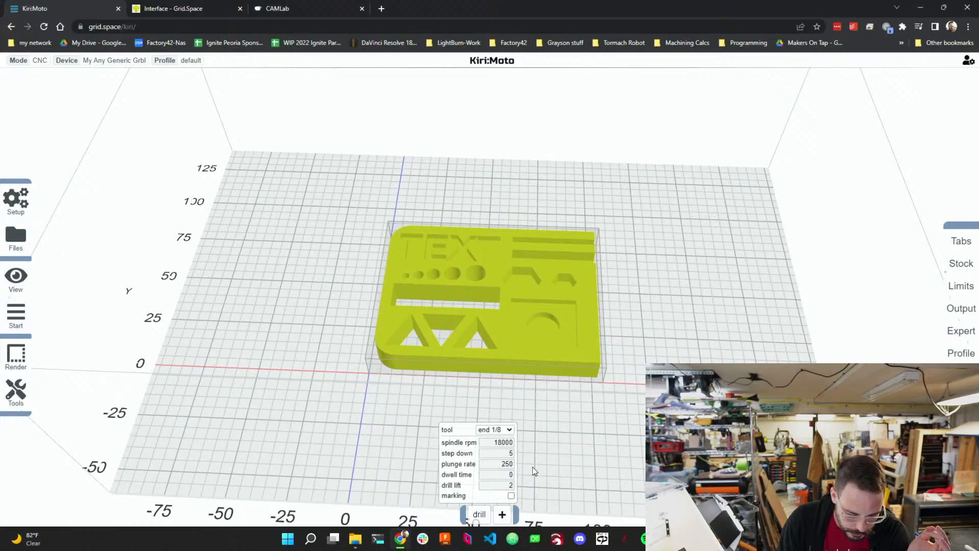
{"action": "left_click", "coordinate": [510, 453]}
{"action": "type", "text": "5"}
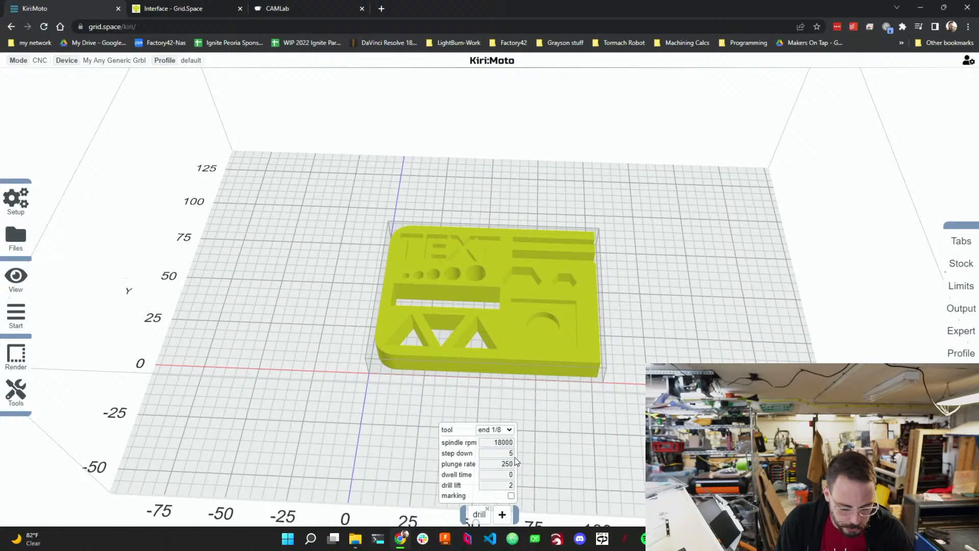
{"action": "left_click", "coordinate": [510, 452]}
{"action": "key", "text": "BackSpace"}
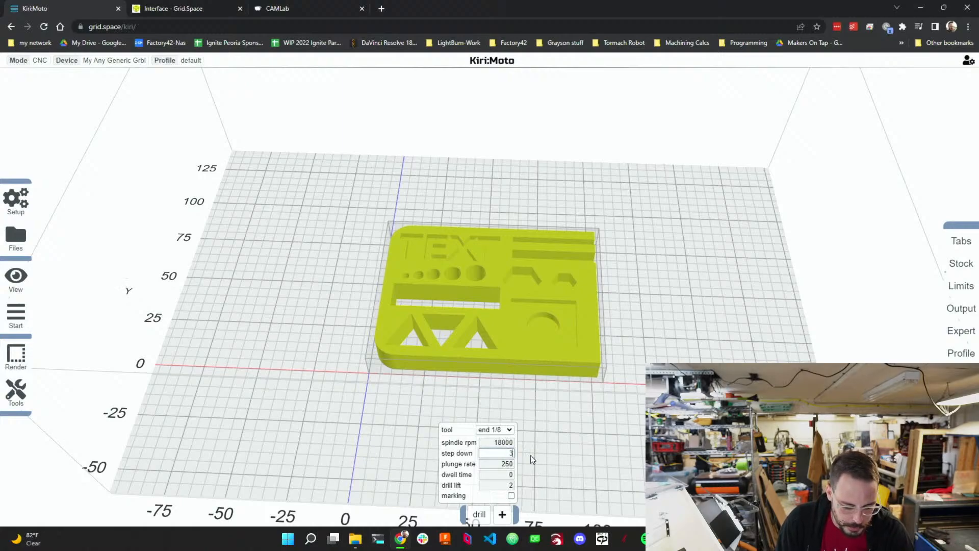
{"action": "key", "text": "Return"}
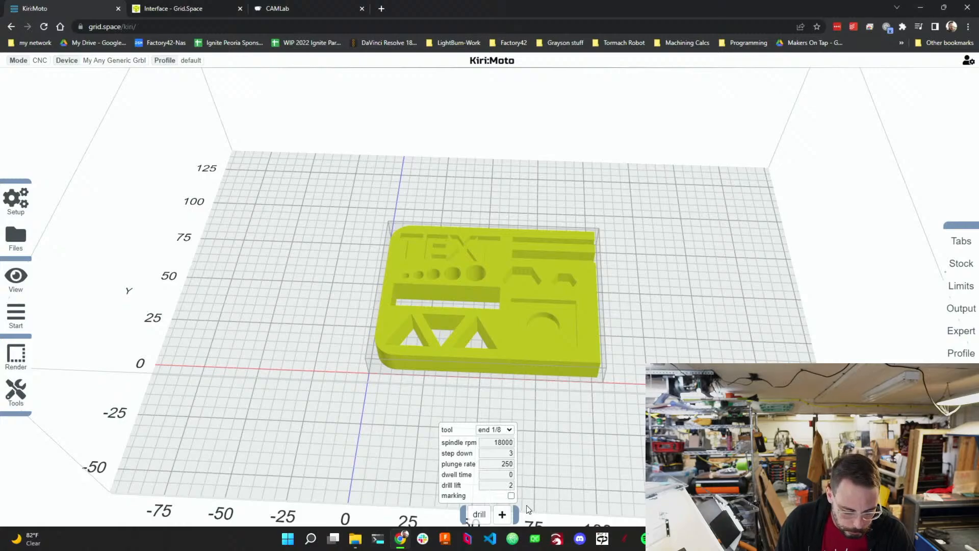
Add a pocket operation using the end 1/8 tool with a spindle speed of 18000 rpm.
{"action": "mouse_move", "coordinate": [501, 512]}
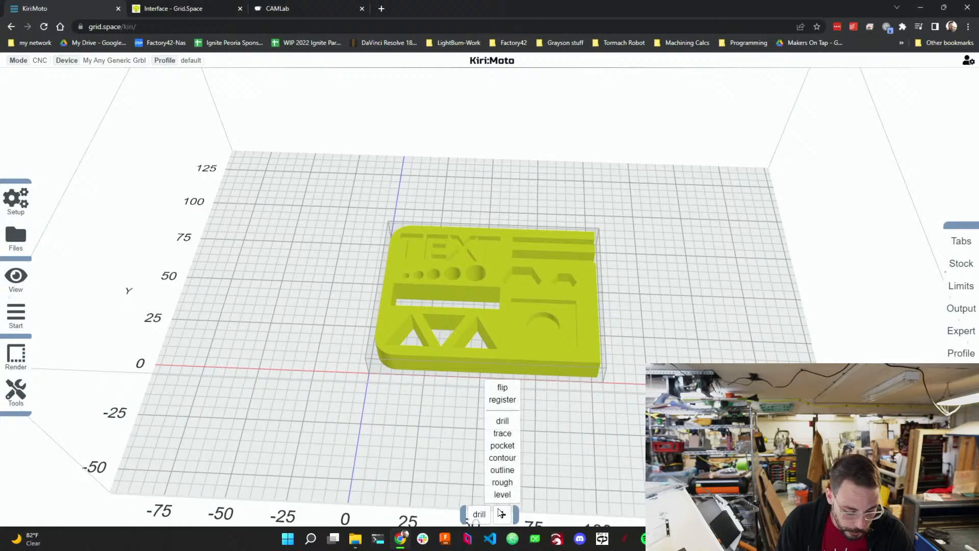
{"action": "left_click", "coordinate": [501, 445]}
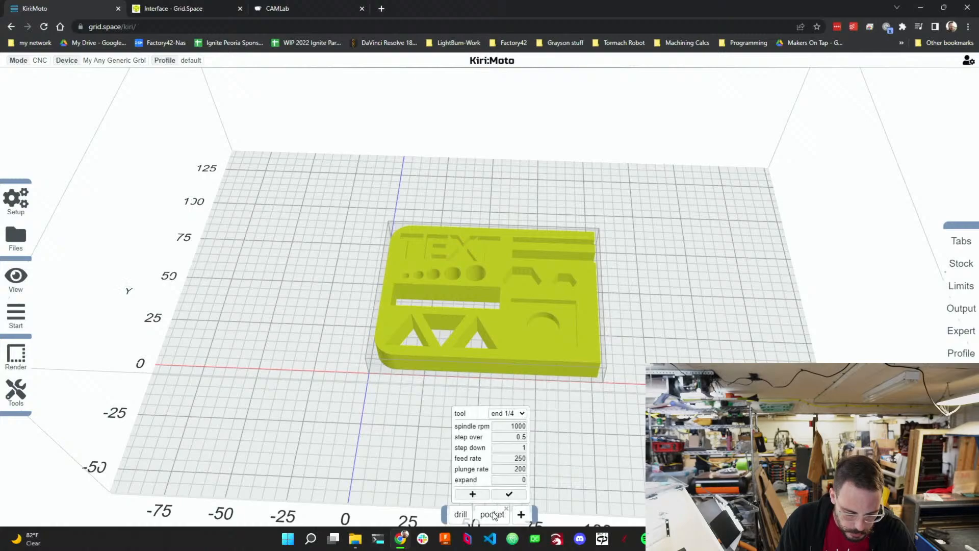
{"action": "left_click", "coordinate": [518, 414]}
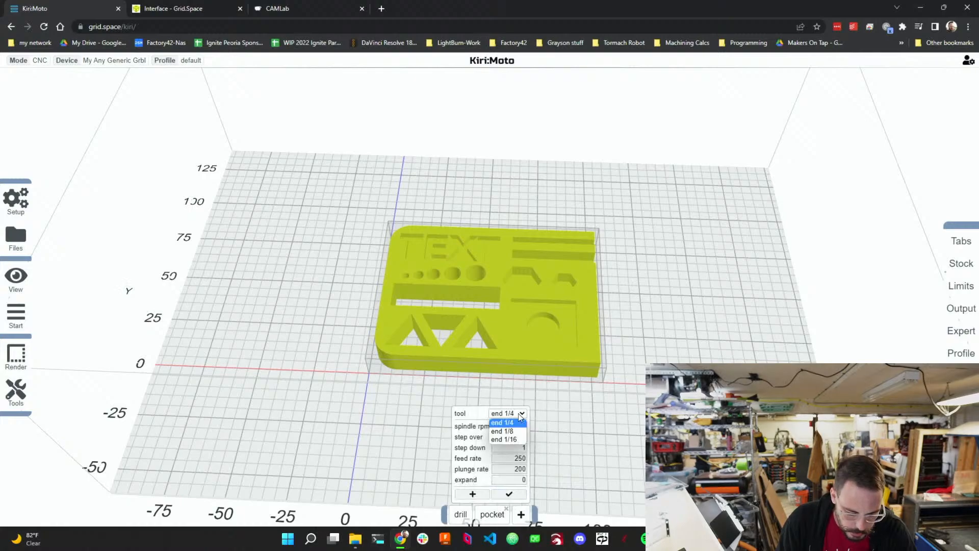
{"action": "left_click", "coordinate": [513, 431]}
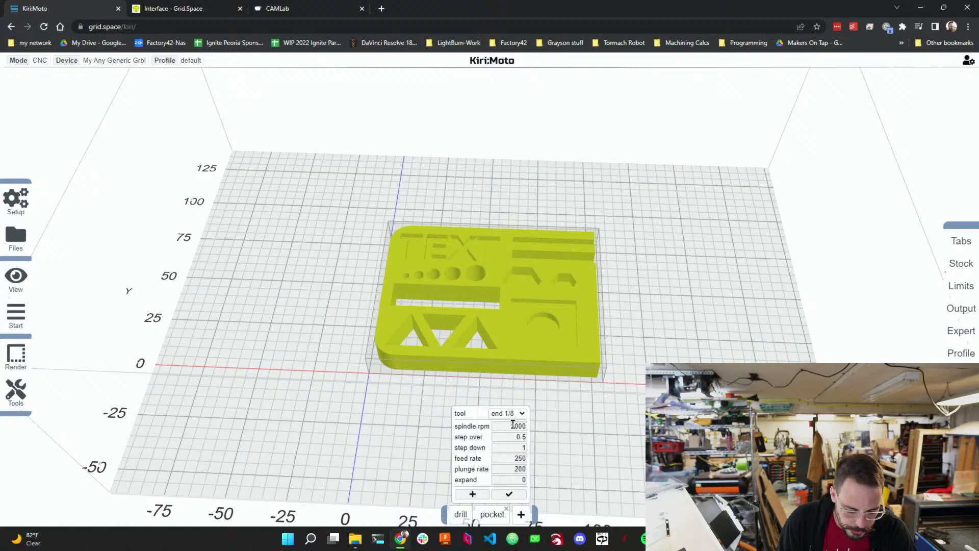
{"action": "left_click", "coordinate": [513, 425]}
{"action": "double_click", "coordinate": [512, 425]}
{"action": "type", "text": "1"}
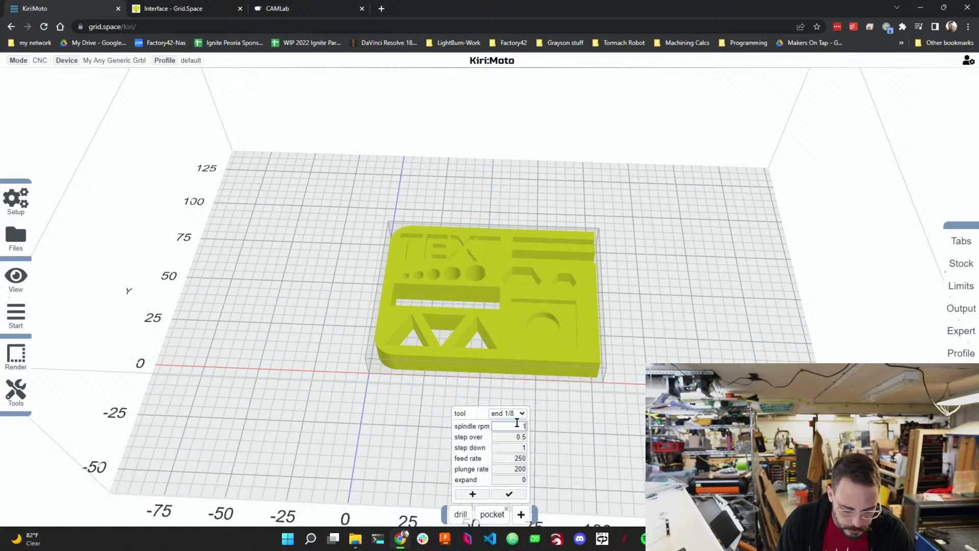
{"action": "type", "text": "8000"}
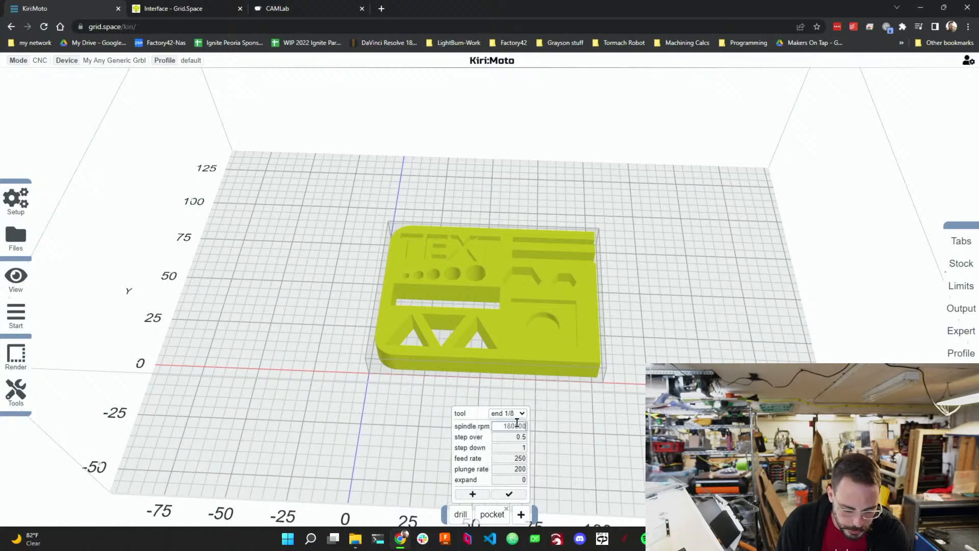
Set the pocket operation's step down to 1 and select its feed rate value for editing.
{"action": "left_click", "coordinate": [524, 447]}
{"action": "type", "text": "1"}
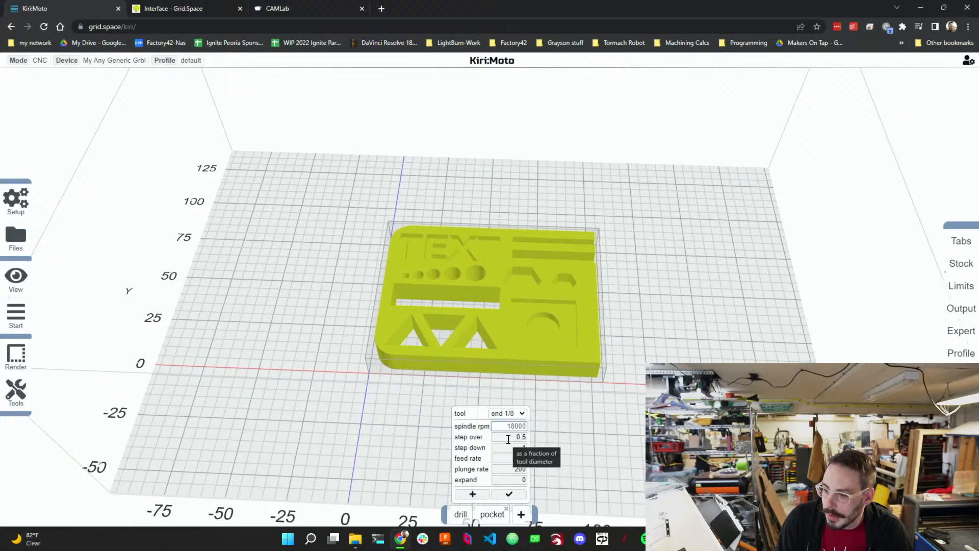
{"action": "left_click", "coordinate": [522, 458]}
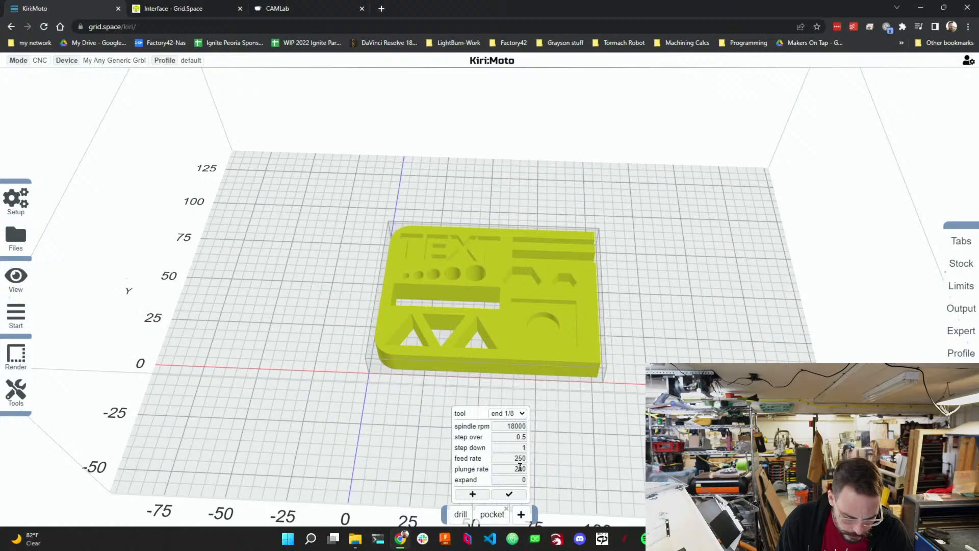
{"action": "type", "text": "25"}
{"action": "double_click", "coordinate": [523, 458]}
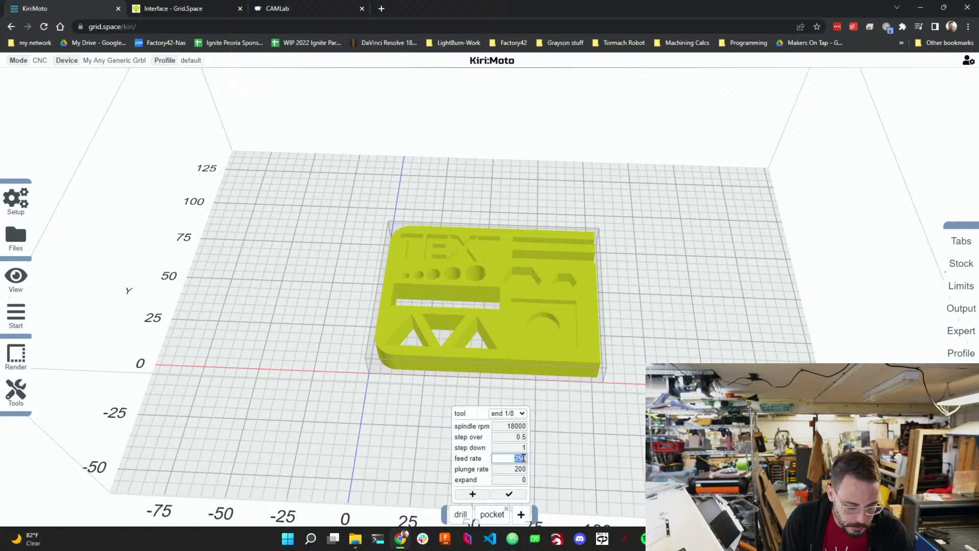
Switch to the Grid.Space Interface documentation tab.
{"action": "left_click", "coordinate": [193, 9]}
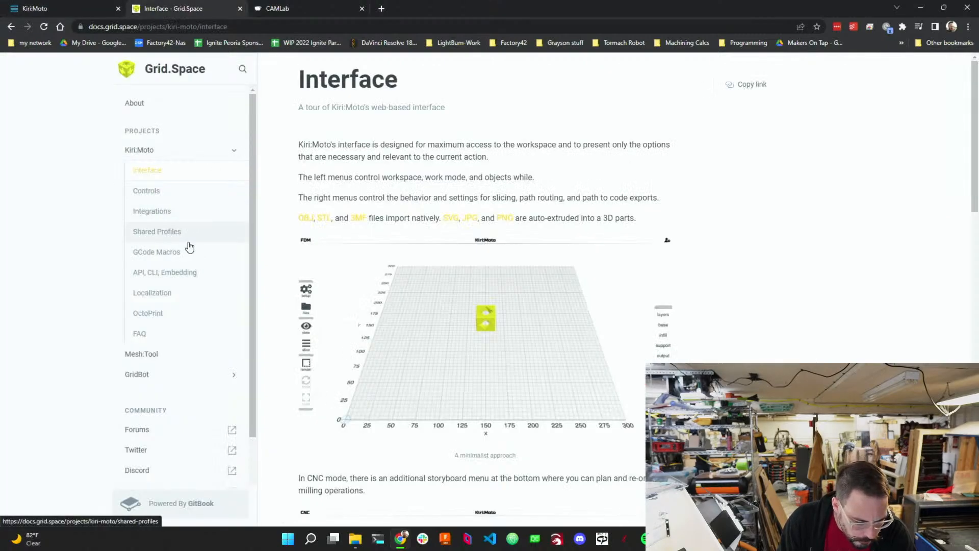
Browse the Controls and Interface pages of the Kiri:Moto documentation.
{"action": "left_click", "coordinate": [171, 194]}
{"action": "scroll", "coordinate": [361, 361], "scroll_direction": "down", "scroll_amount": 14}
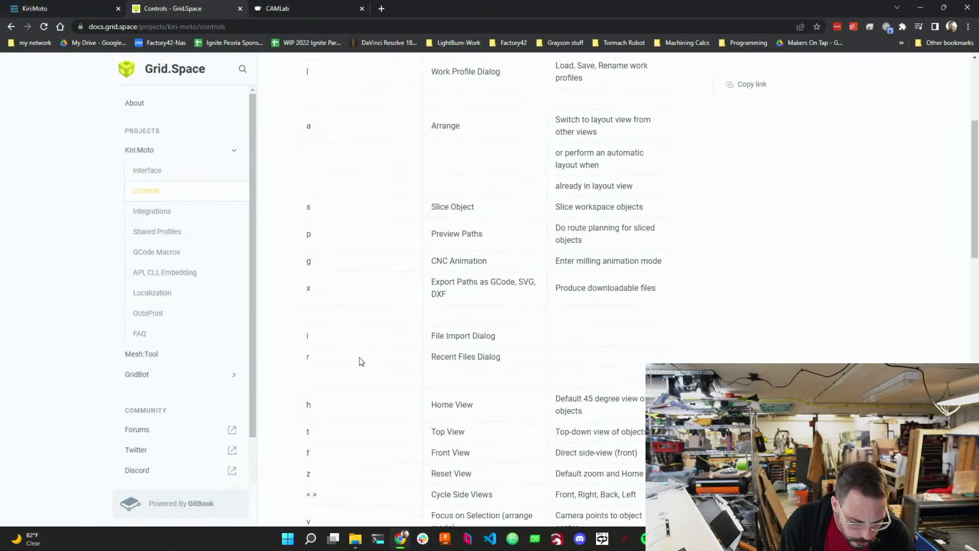
{"action": "scroll", "coordinate": [356, 371], "scroll_direction": "down", "scroll_amount": 6}
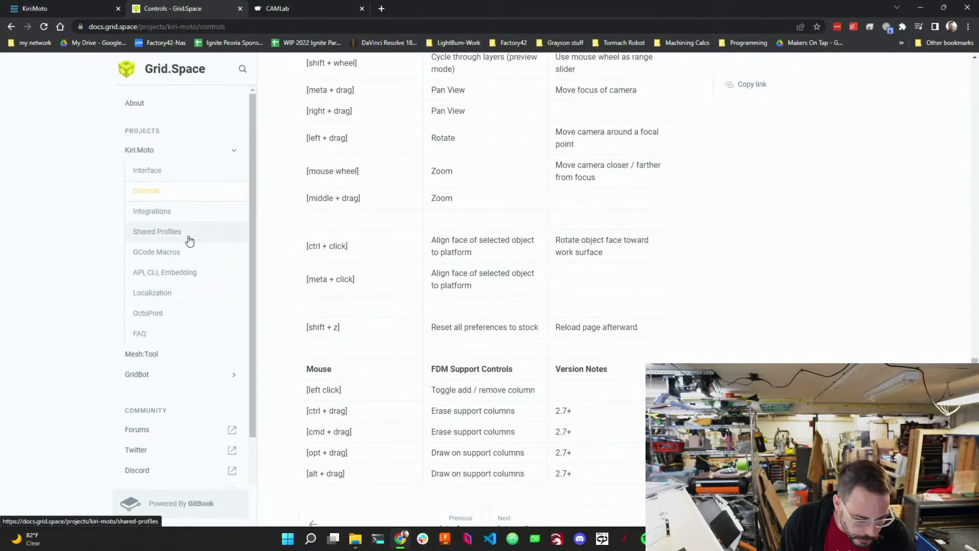
{"action": "left_click", "coordinate": [201, 173]}
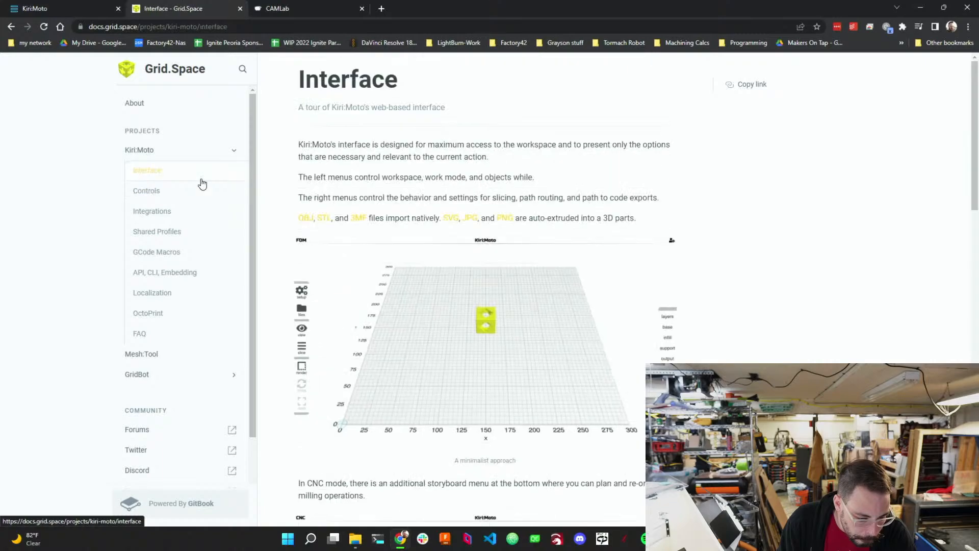
{"action": "scroll", "coordinate": [474, 382], "scroll_direction": "down", "scroll_amount": 5}
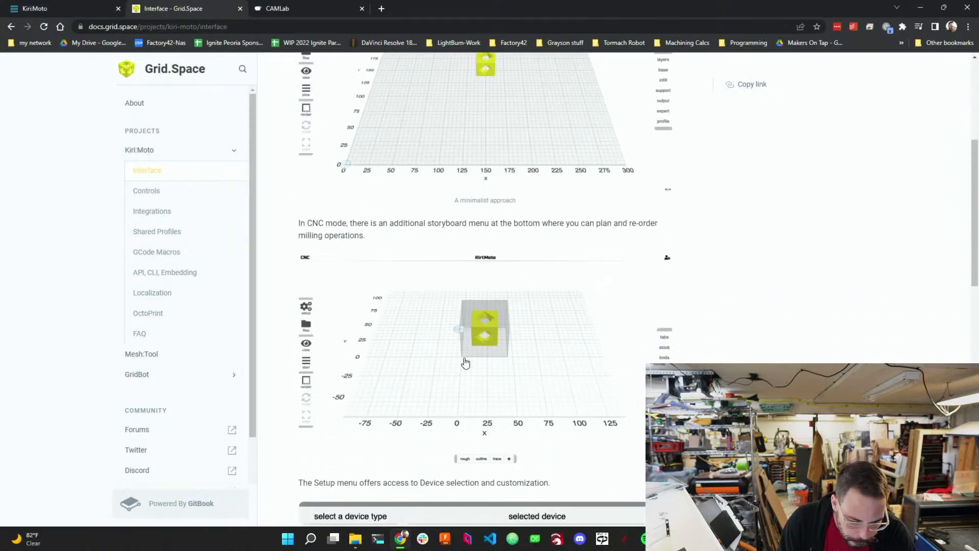
{"action": "scroll", "coordinate": [484, 409], "scroll_direction": "down", "scroll_amount": 7}
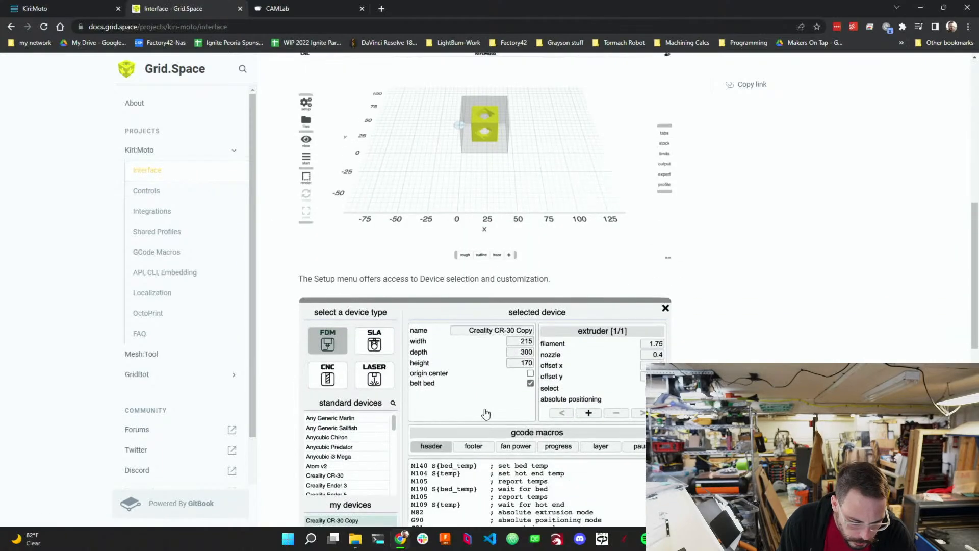
{"action": "scroll", "coordinate": [486, 413], "scroll_direction": "down", "scroll_amount": 1}
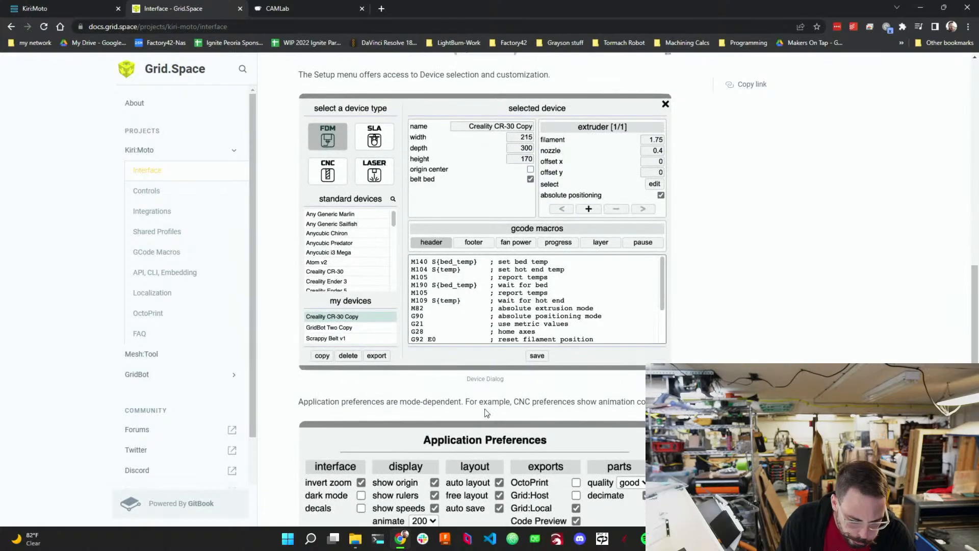
{"action": "scroll", "coordinate": [486, 412], "scroll_direction": "down", "scroll_amount": 3}
{"action": "scroll", "coordinate": [486, 413], "scroll_direction": "up", "scroll_amount": 5}
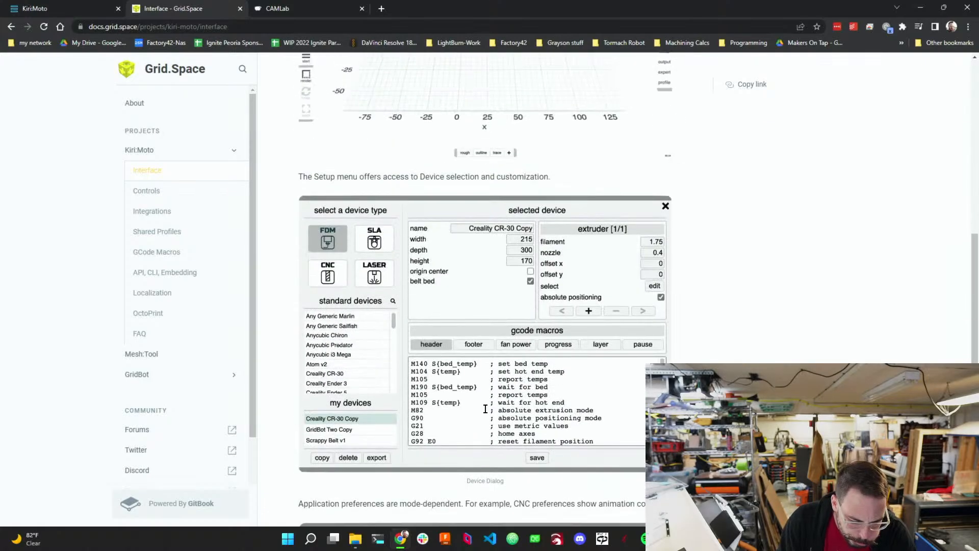
{"action": "scroll", "coordinate": [485, 413], "scroll_direction": "down", "scroll_amount": 9}
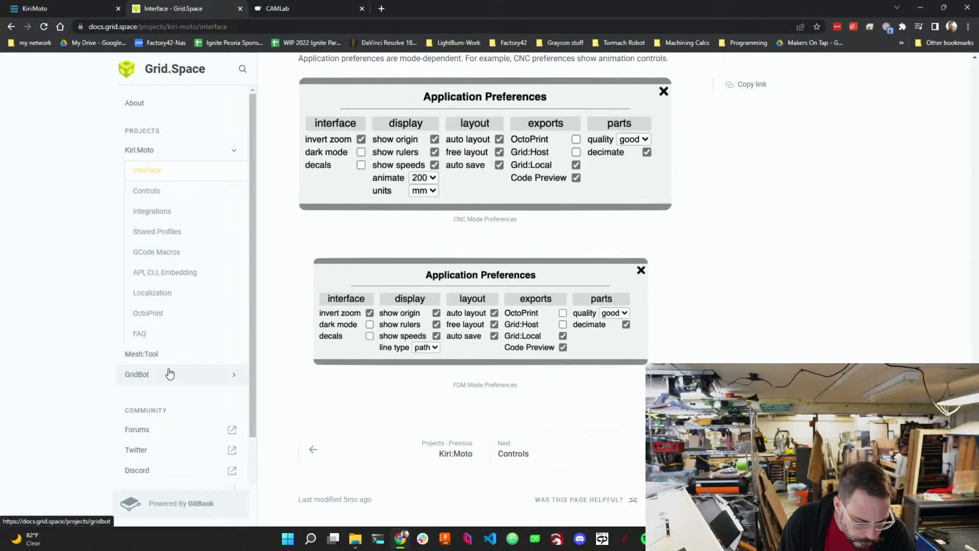
Read the GCode Macros and API, CLI, Embedding documentation pages.
{"action": "left_click", "coordinate": [182, 252]}
{"action": "scroll", "coordinate": [365, 382], "scroll_direction": "down", "scroll_amount": 3}
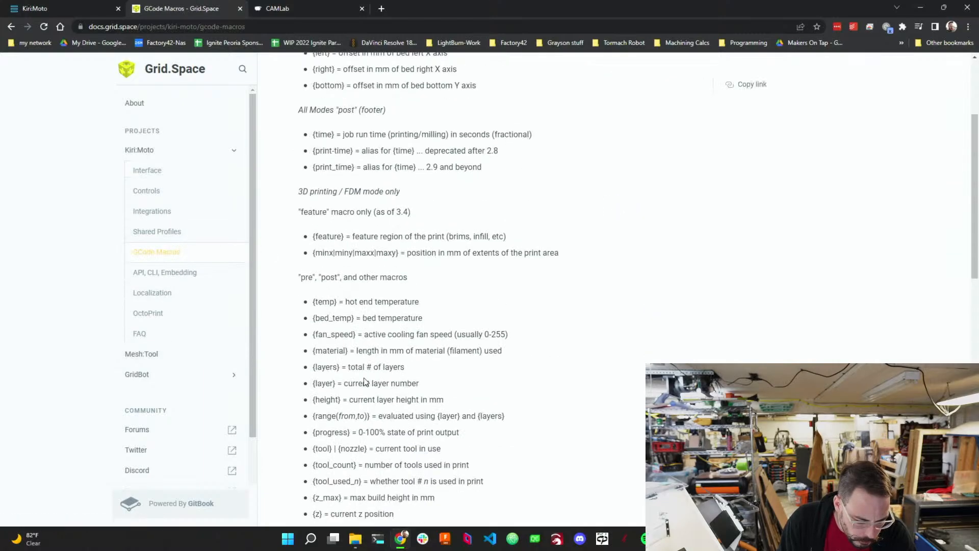
{"action": "scroll", "coordinate": [365, 381], "scroll_direction": "down", "scroll_amount": 12}
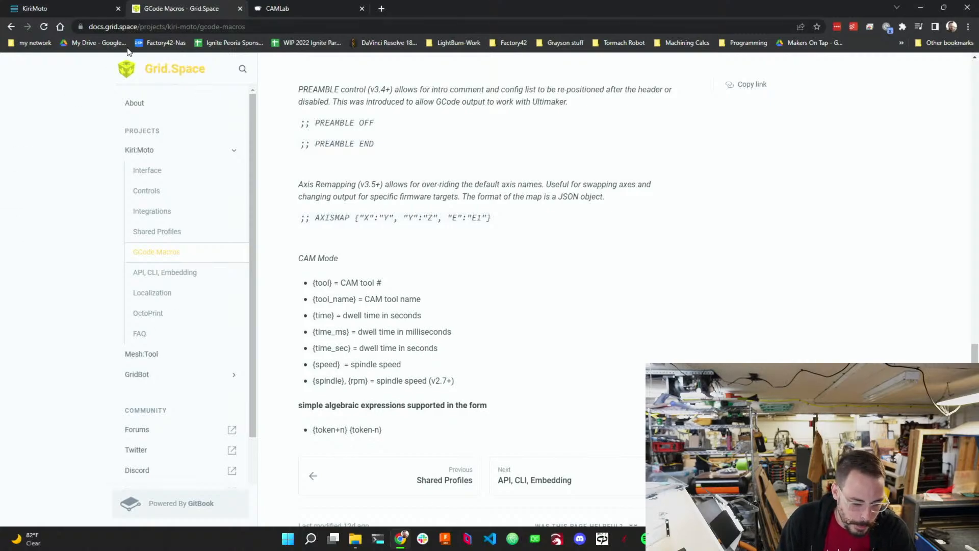
{"action": "left_click", "coordinate": [151, 273]}
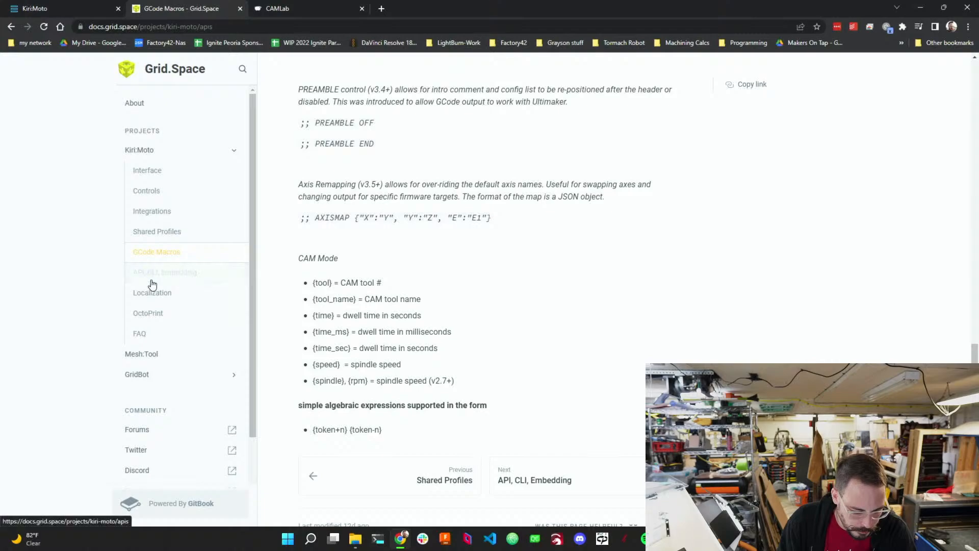
{"action": "scroll", "coordinate": [361, 347], "scroll_direction": "down", "scroll_amount": 7}
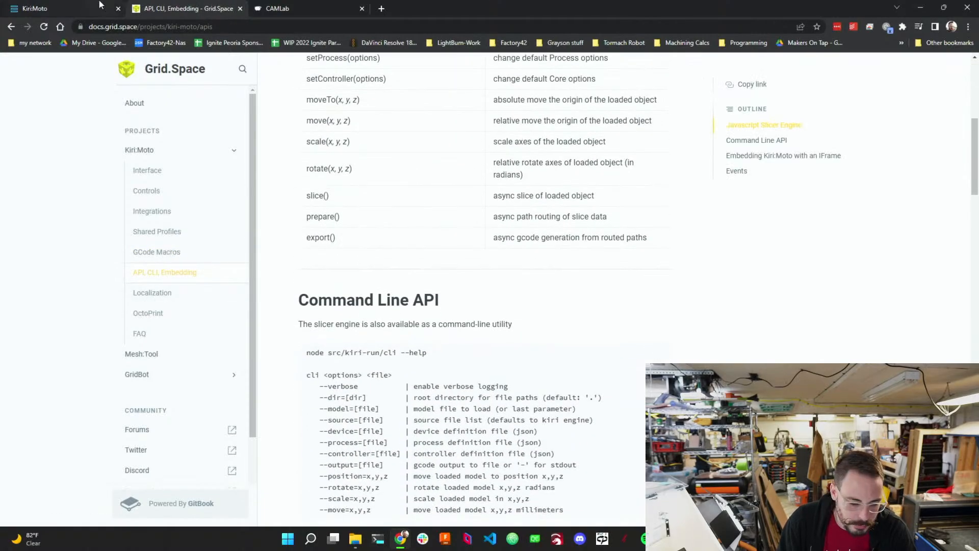
Return to Kiri:Moto and review the CNC device settings dialog before closing it.
{"action": "left_click", "coordinate": [65, 9]}
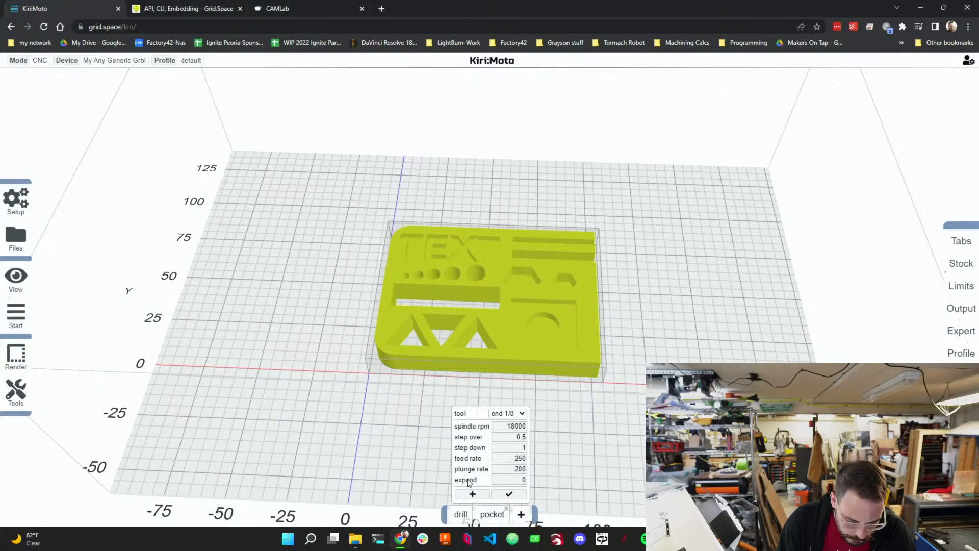
{"action": "double_click", "coordinate": [514, 459]}
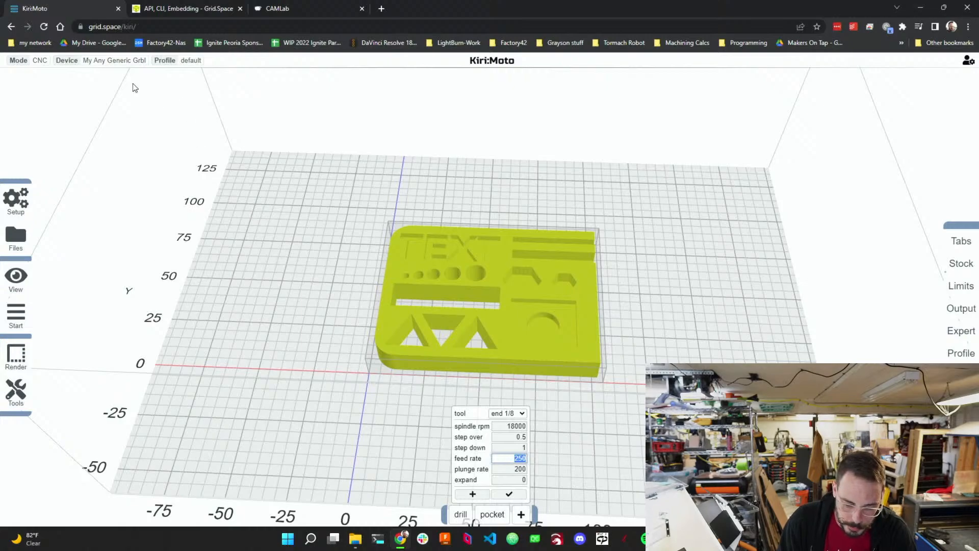
{"action": "left_click", "coordinate": [122, 60]}
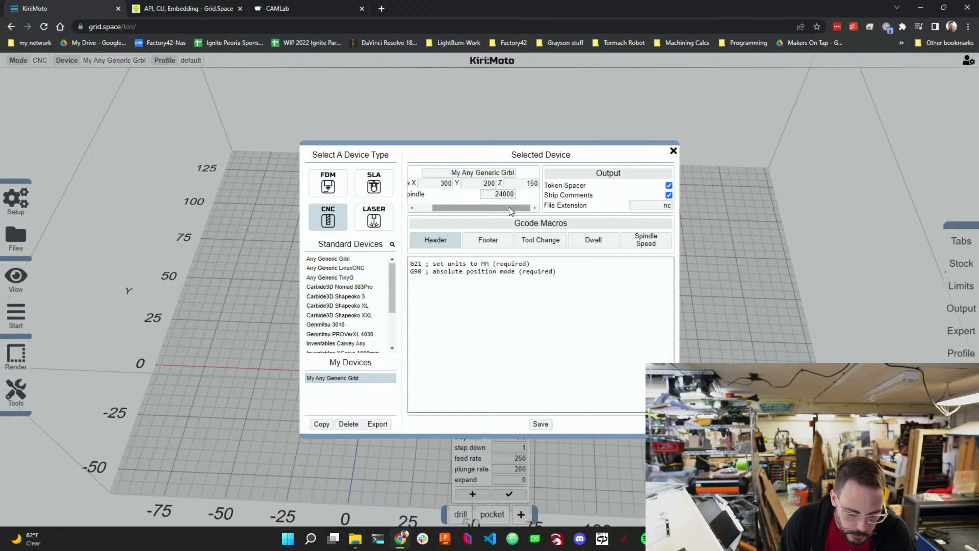
{"action": "left_click_drag", "start_coordinate": [509, 207], "coordinate": [465, 208]}
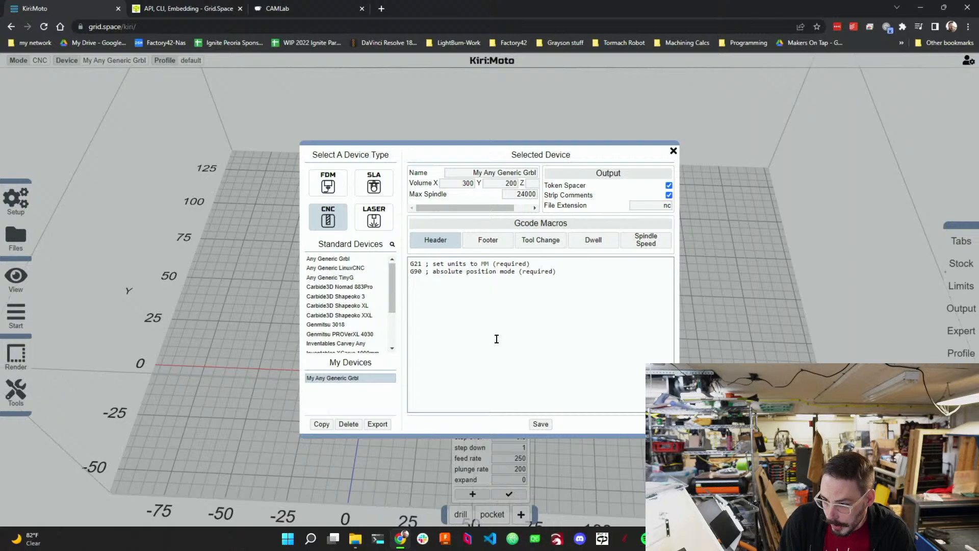
{"action": "left_click", "coordinate": [673, 151]}
Set the pocket operation's feed rate to 2000, plunge rate to 1000, step down to 4, and change its step over.
{"action": "double_click", "coordinate": [514, 456]}
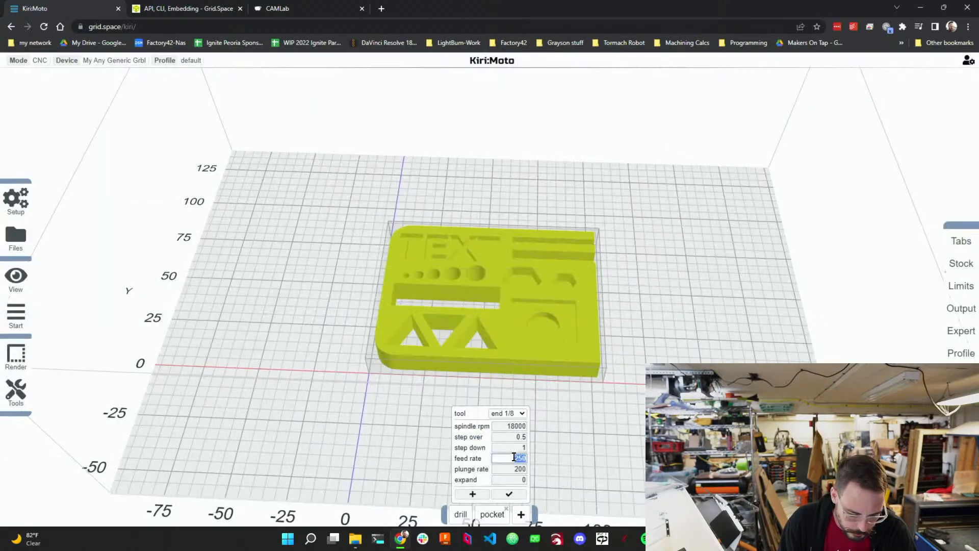
{"action": "type", "text": "2000"}
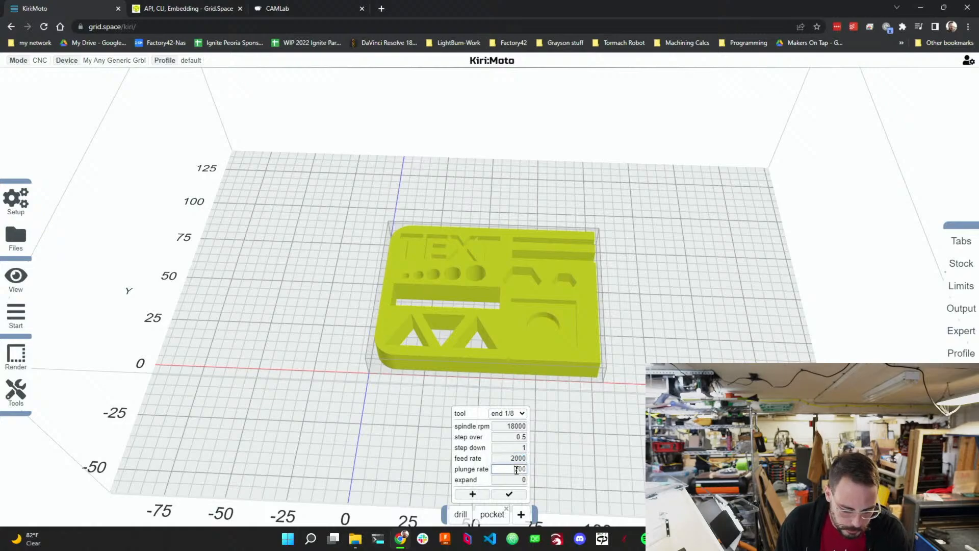
{"action": "double_click", "coordinate": [517, 469]}
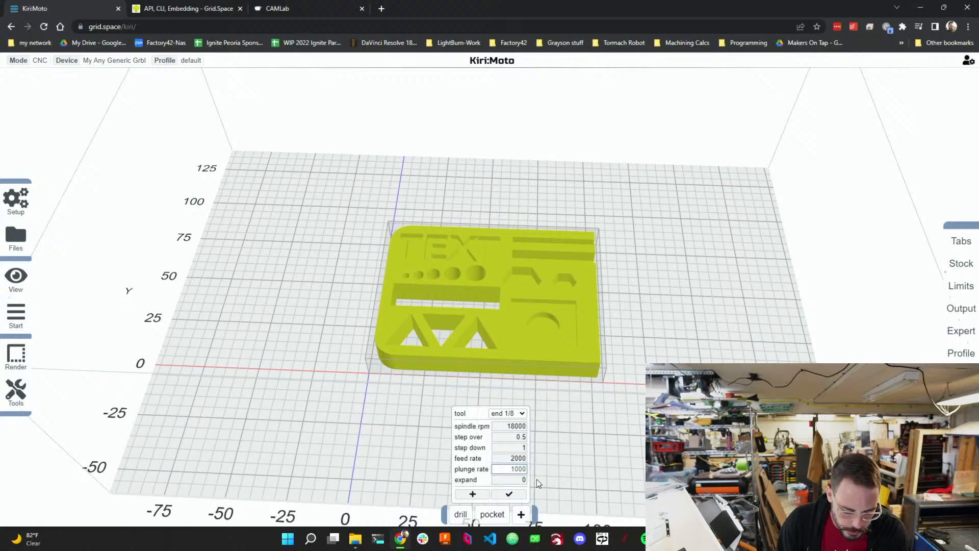
{"action": "left_click", "coordinate": [520, 448]}
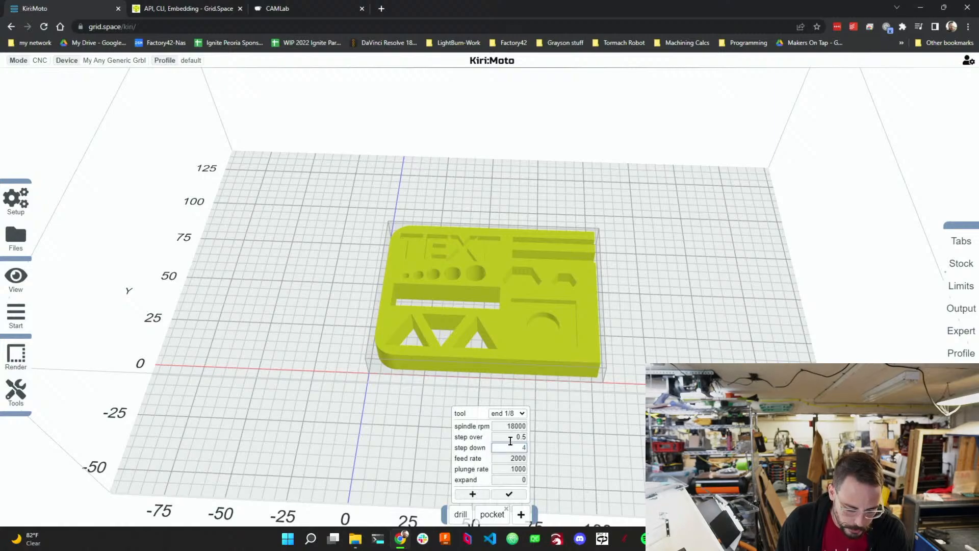
{"action": "double_click", "coordinate": [518, 436]}
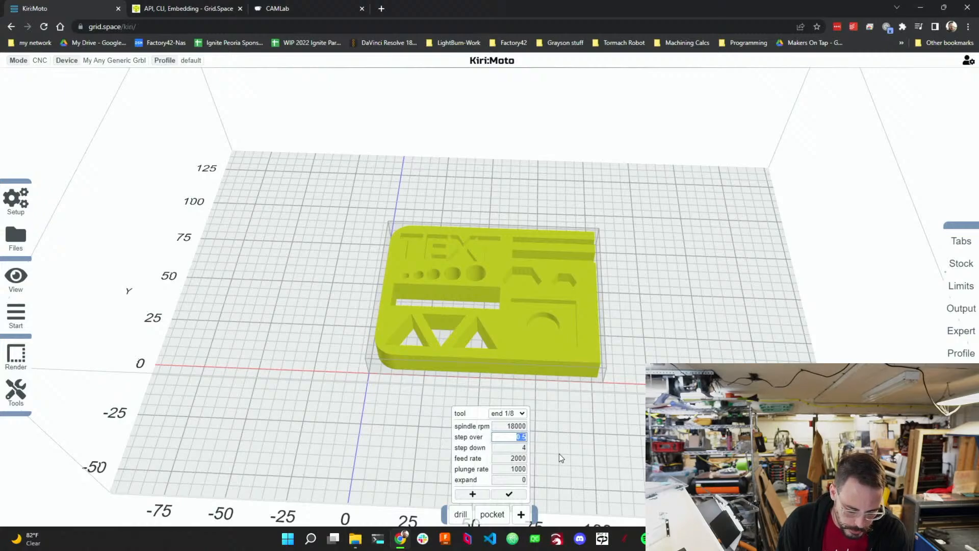
{"action": "type", "text": "1"}
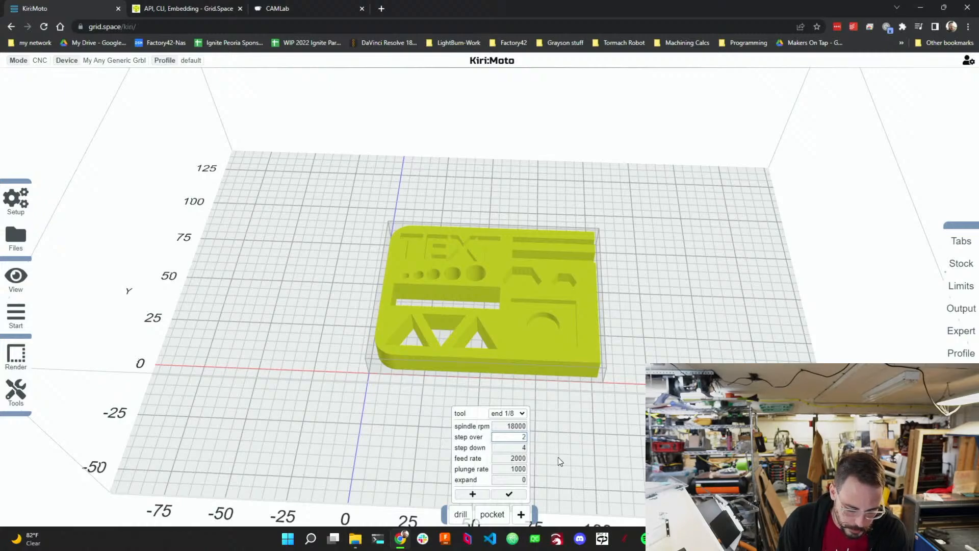
Select the square recessed floor around the circular boss as the pocket operation's surface.
{"action": "left_click", "coordinate": [477, 495]}
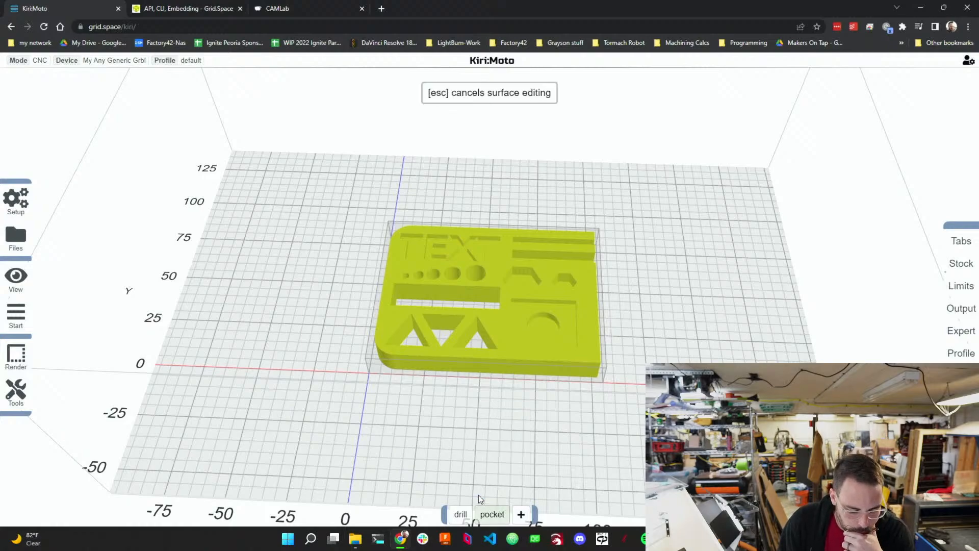
{"action": "scroll", "coordinate": [400, 329], "scroll_direction": "down", "scroll_amount": 4}
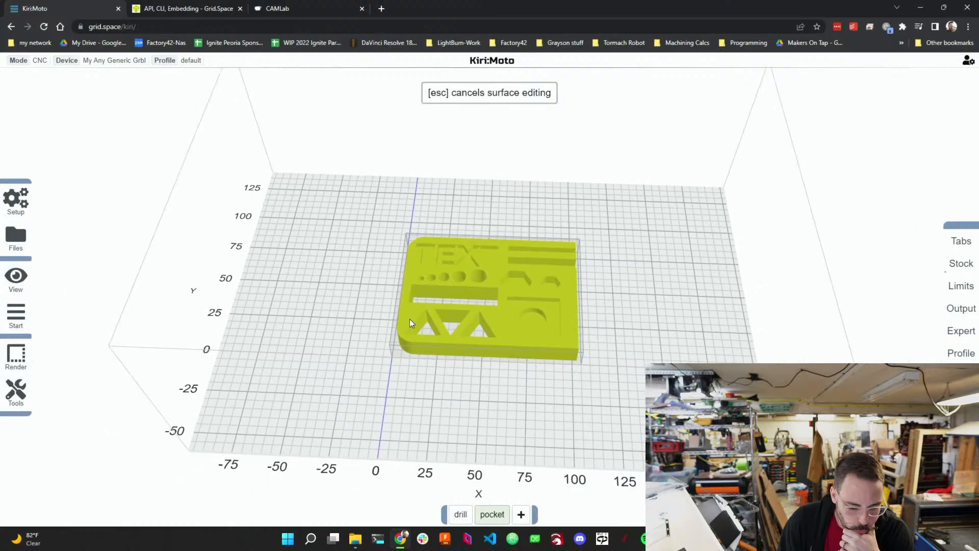
{"action": "scroll", "coordinate": [414, 323], "scroll_direction": "up", "scroll_amount": 10}
{"action": "scroll", "coordinate": [560, 330], "scroll_direction": "up", "scroll_amount": 2}
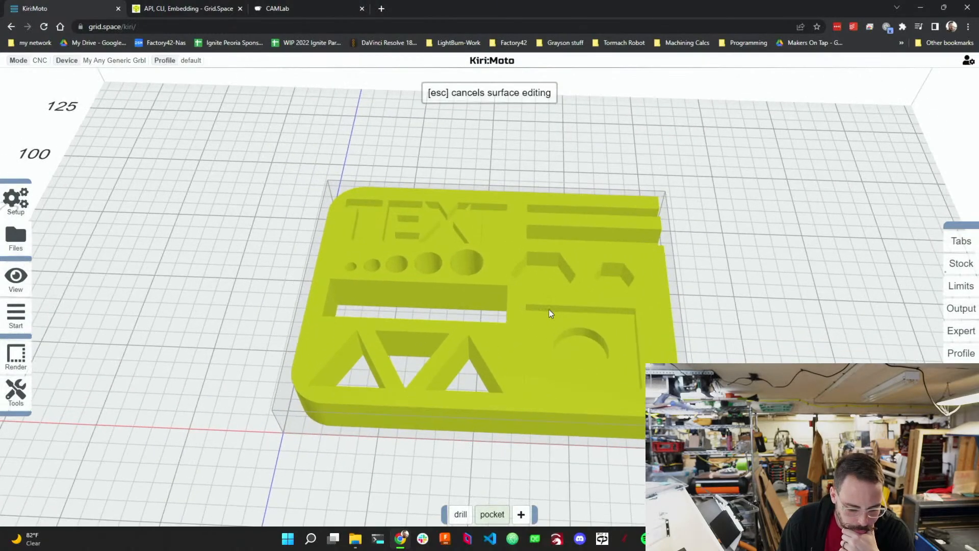
{"action": "key", "text": "Escape"}
{"action": "left_click_drag", "start_coordinate": [548, 309], "coordinate": [529, 332]}
{"action": "left_click", "coordinate": [531, 330]}
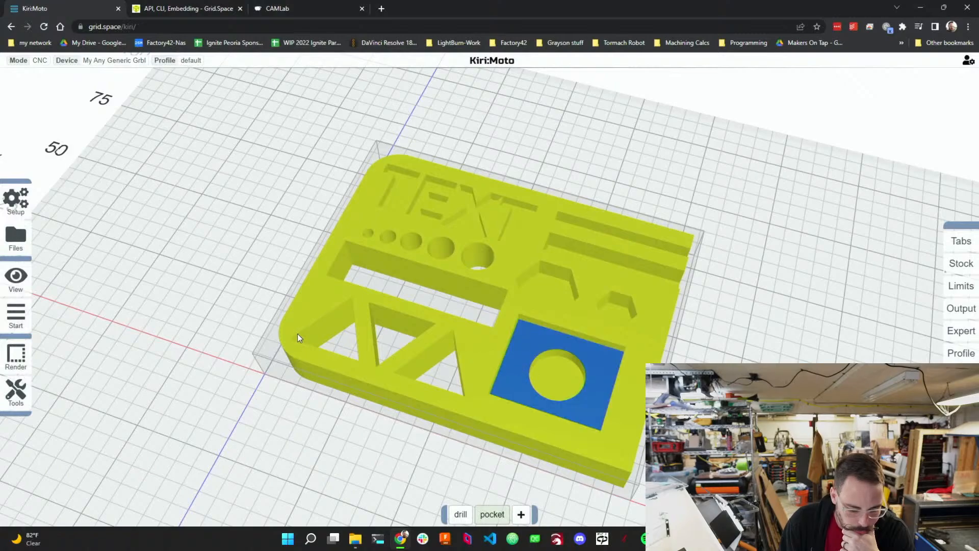
Generate a toolpath preview of the drill and pocket operations.
{"action": "mouse_move", "coordinate": [19, 290]}
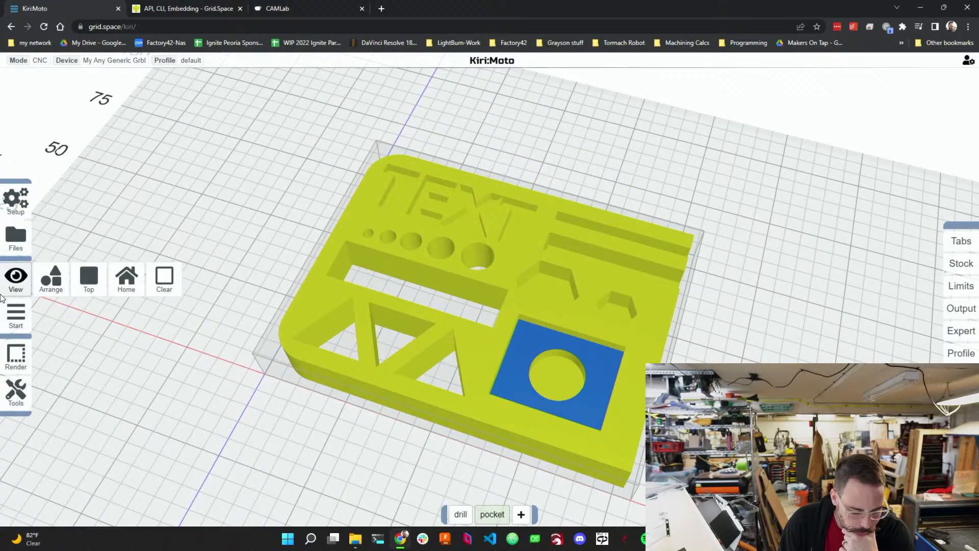
{"action": "mouse_move", "coordinate": [22, 324]}
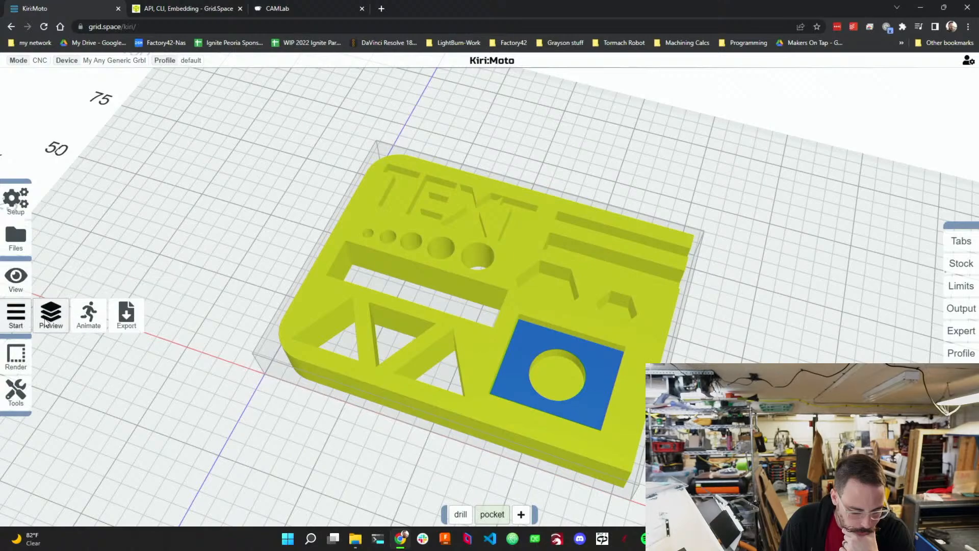
{"action": "left_click", "coordinate": [45, 317]}
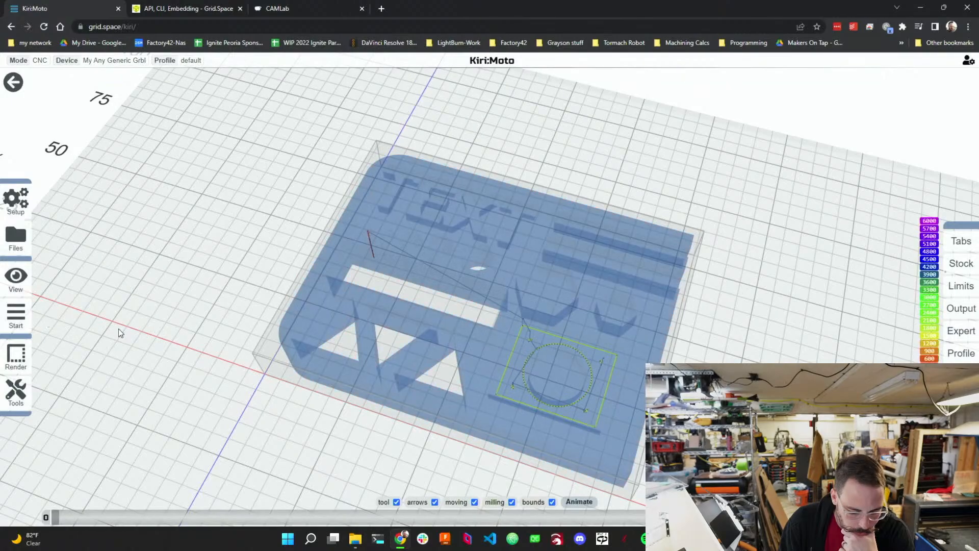
Inspect the previewed pocket toolpath around the circular boss up close.
{"action": "left_click_drag", "start_coordinate": [185, 360], "coordinate": [567, 394]}
{"action": "scroll", "coordinate": [564, 393], "scroll_direction": "up", "scroll_amount": 10}
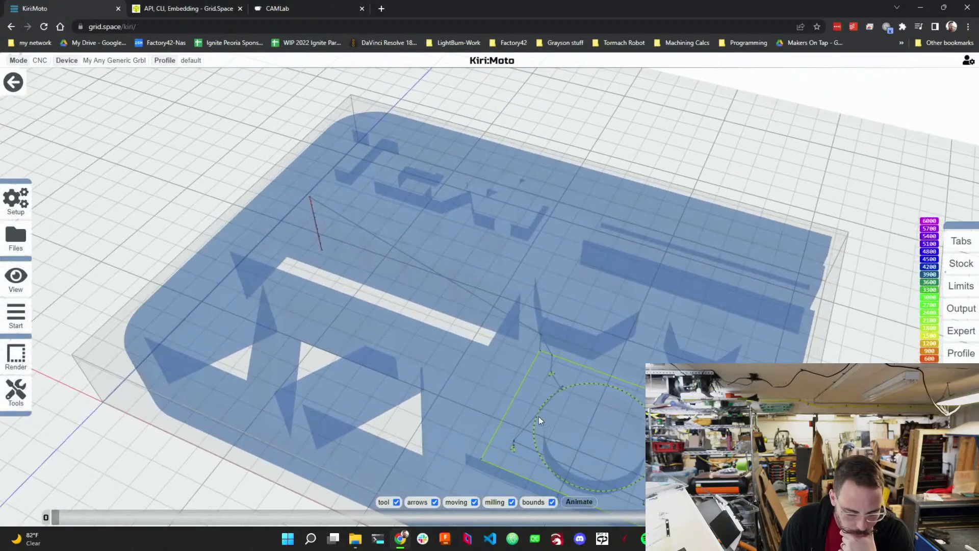
{"action": "scroll", "coordinate": [522, 395], "scroll_direction": "down", "scroll_amount": 10}
{"action": "scroll", "coordinate": [519, 394], "scroll_direction": "up", "scroll_amount": 10}
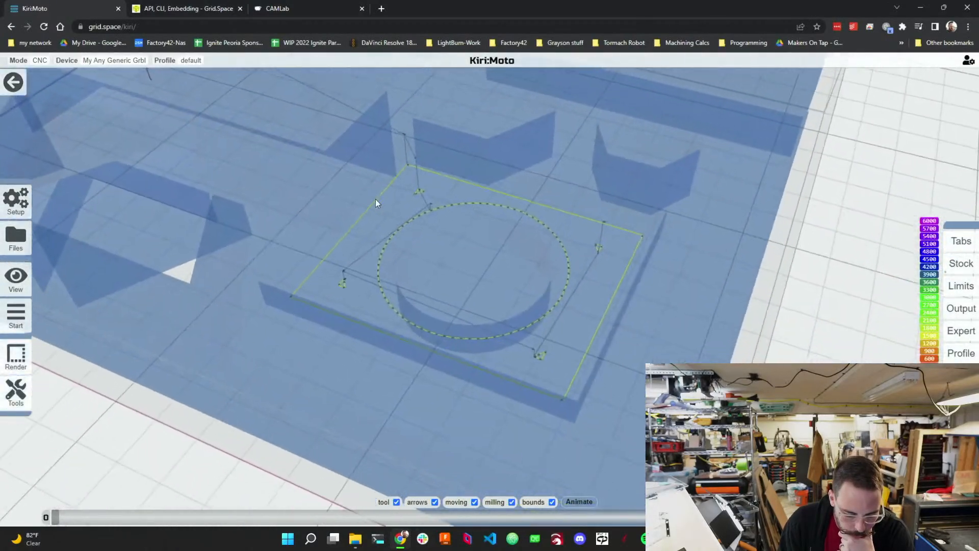
{"action": "left_click_drag", "start_coordinate": [375, 199], "coordinate": [374, 189]}
{"action": "left_click_drag", "start_coordinate": [415, 313], "coordinate": [410, 333]}
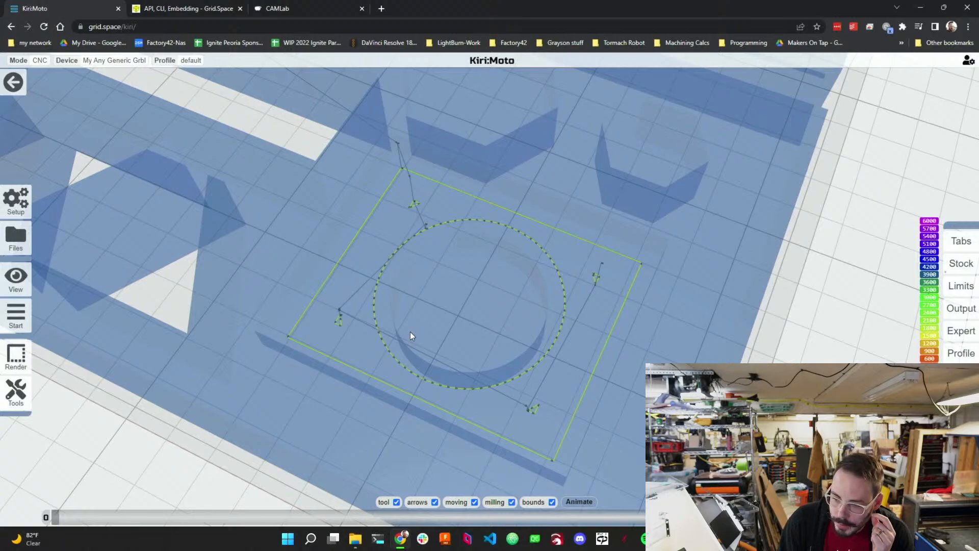
{"action": "left_click_drag", "start_coordinate": [410, 332], "coordinate": [506, 315]}
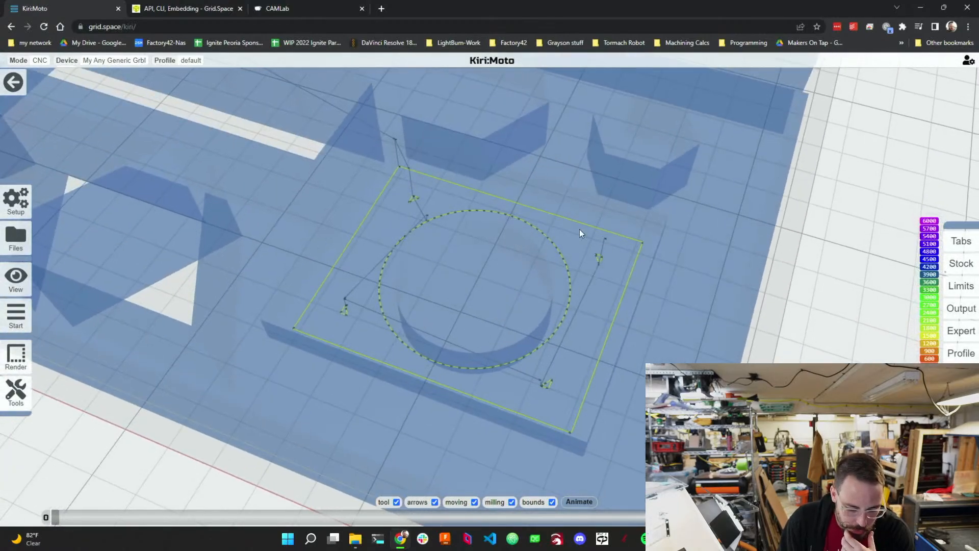
{"action": "left_click_drag", "start_coordinate": [401, 272], "coordinate": [440, 310]}
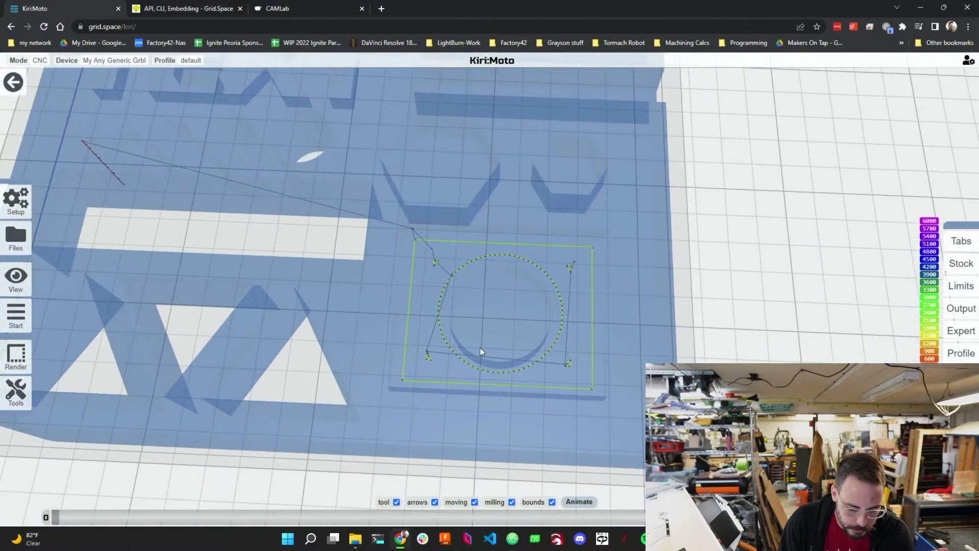
{"action": "left_click_drag", "start_coordinate": [527, 356], "coordinate": [550, 361]}
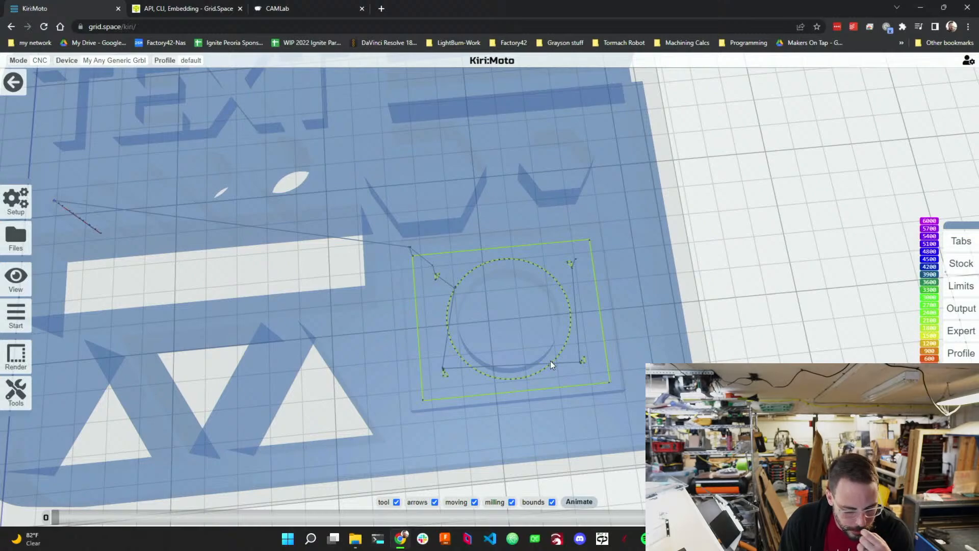
Start the milling animation of the drill and pocket toolpaths.
{"action": "mouse_move", "coordinate": [550, 360]}
{"action": "left_mouse_down"}
{"action": "mouse_move", "coordinate": [585, 343]}
{"action": "mouse_move", "coordinate": [542, 321]}
{"action": "mouse_move", "coordinate": [555, 384]}
{"action": "mouse_move", "coordinate": [558, 375]}
{"action": "left_mouse_up"}
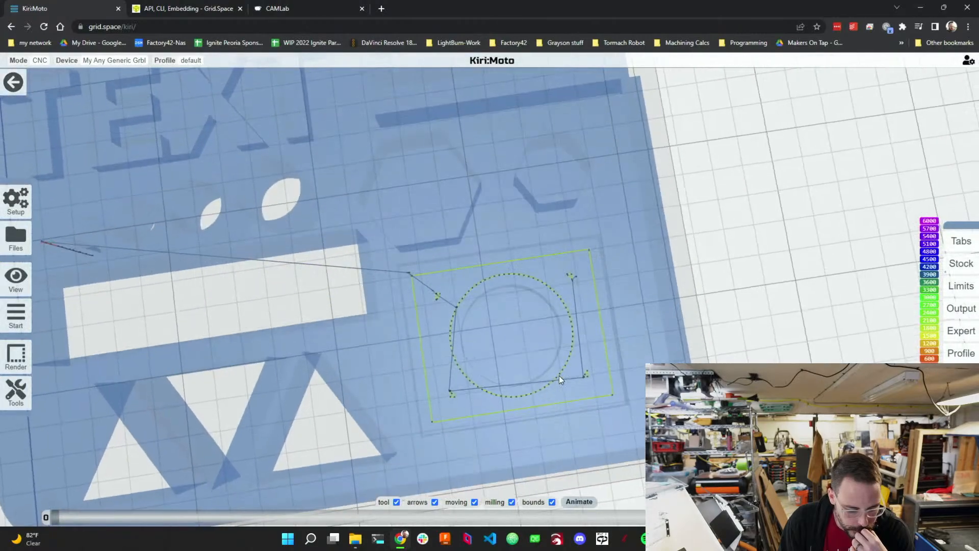
{"action": "scroll", "coordinate": [542, 351], "scroll_direction": "up", "scroll_amount": 3}
{"action": "scroll", "coordinate": [541, 356], "scroll_direction": "down", "scroll_amount": 3}
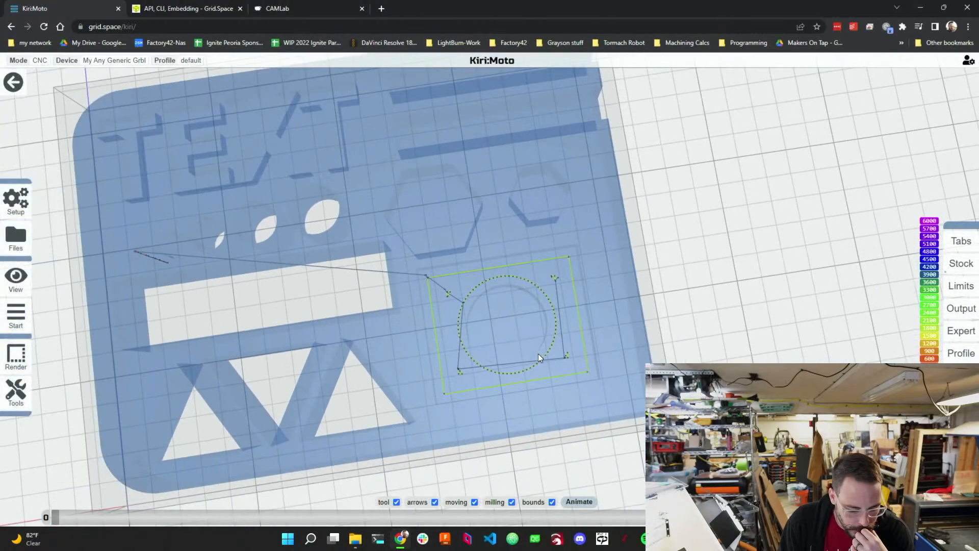
{"action": "left_click", "coordinate": [569, 502]}
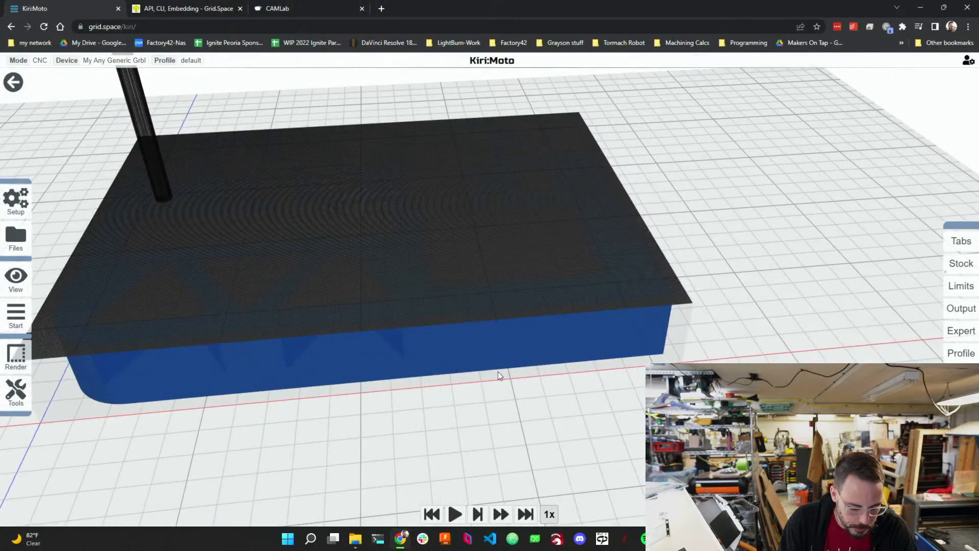
{"action": "left_click", "coordinate": [456, 515]}
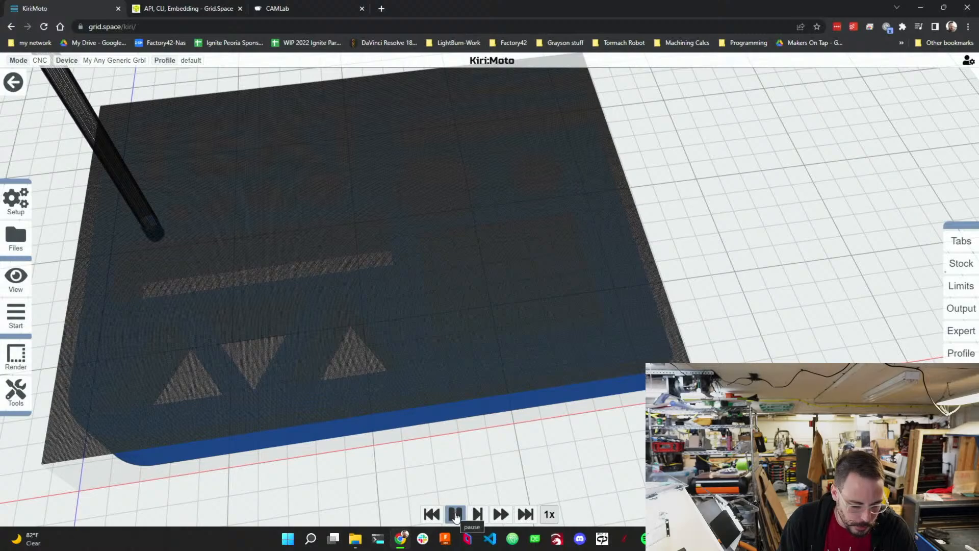
Raise the animation playback speed to 4x and watch the simulated cut of the pocket.
{"action": "scroll", "coordinate": [429, 316], "scroll_direction": "down", "scroll_amount": 5}
{"action": "left_click_drag", "start_coordinate": [408, 314], "coordinate": [375, 301]}
{"action": "scroll", "coordinate": [274, 237], "scroll_direction": "up", "scroll_amount": 5}
{"action": "left_click_drag", "start_coordinate": [313, 253], "coordinate": [321, 296]}
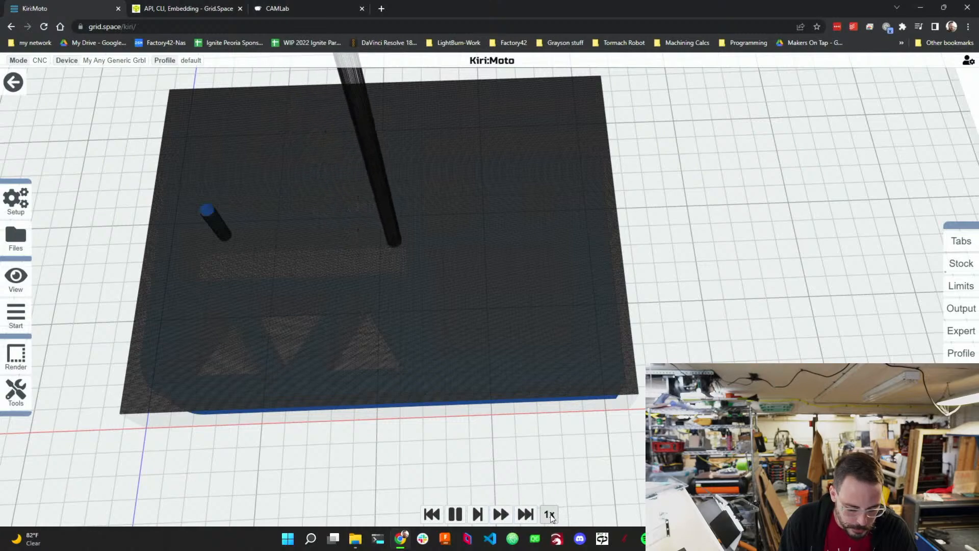
{"action": "left_click", "coordinate": [502, 518]}
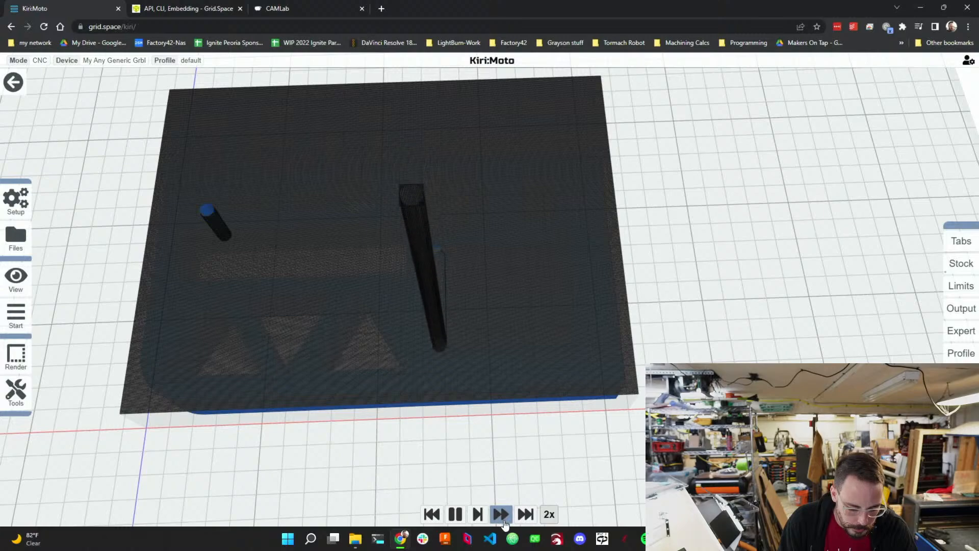
{"action": "left_click", "coordinate": [502, 518]}
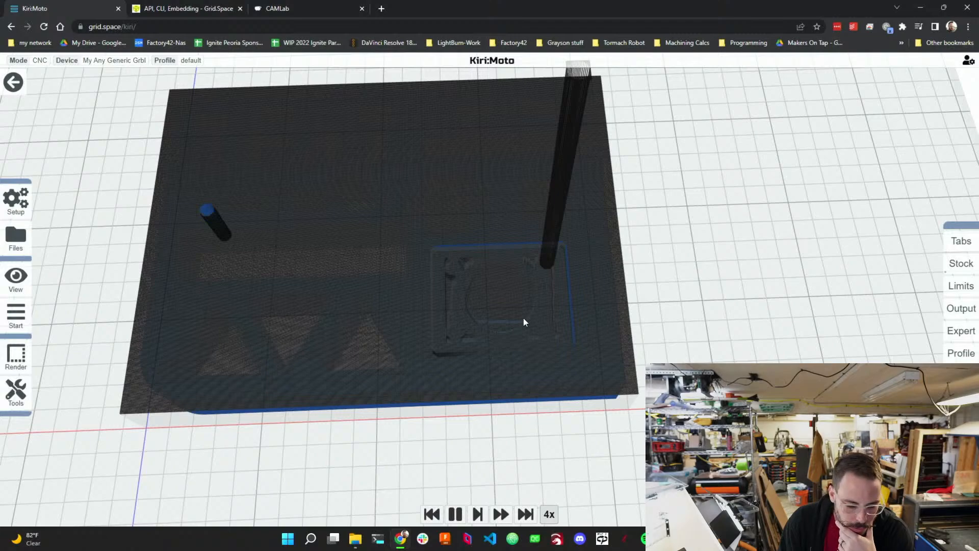
{"action": "left_click_drag", "start_coordinate": [523, 317], "coordinate": [506, 294]}
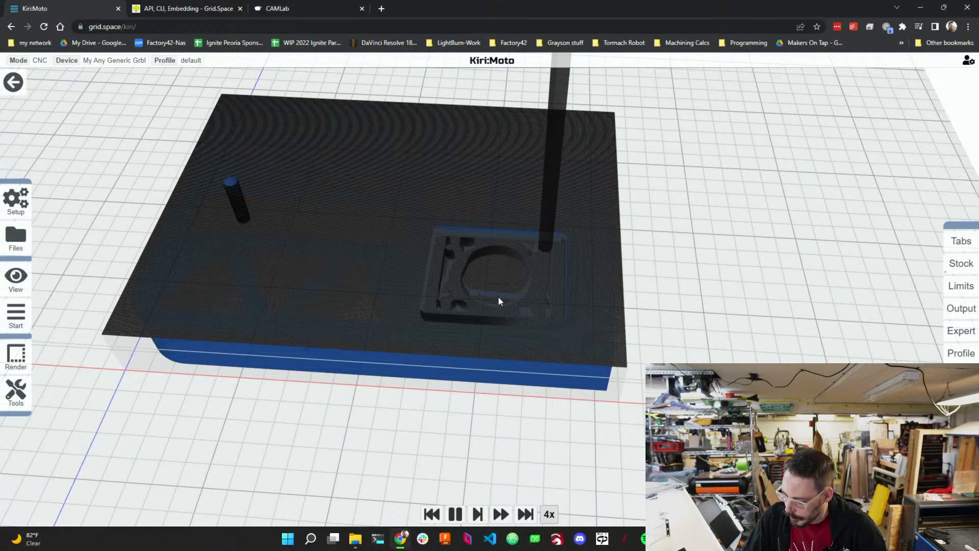
{"action": "left_click_drag", "start_coordinate": [498, 297], "coordinate": [521, 313]}
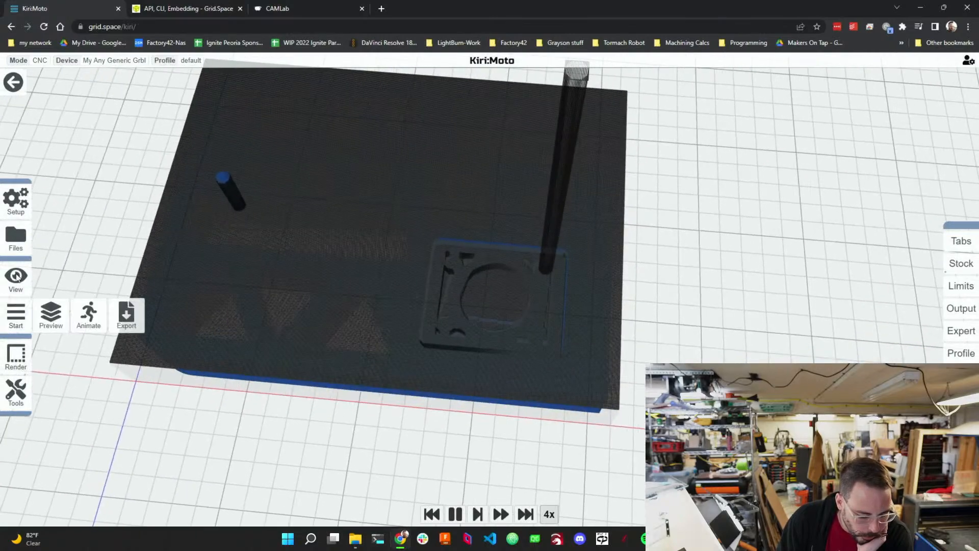
Return to the model and set the pocket operation's step over to 0.5.
{"action": "mouse_move", "coordinate": [17, 317]}
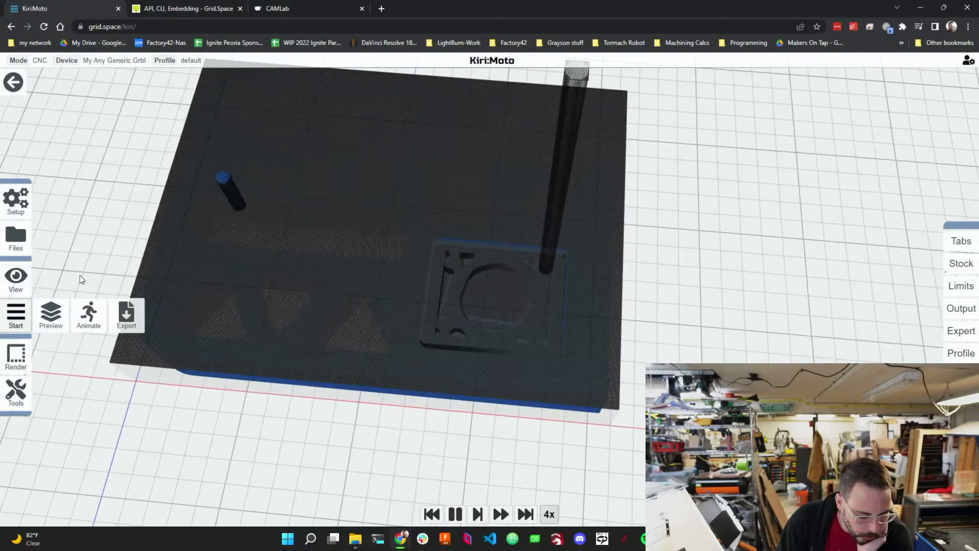
{"action": "left_click", "coordinate": [16, 80]}
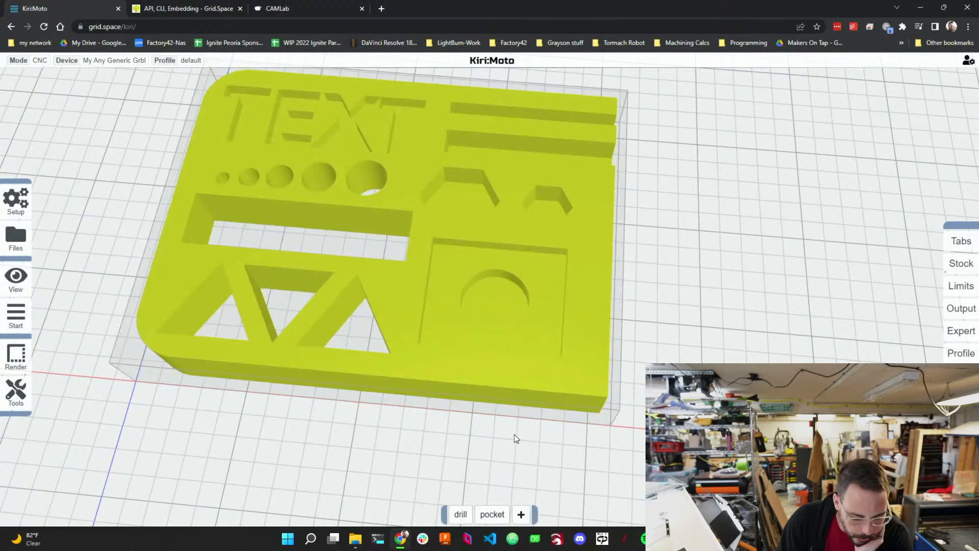
{"action": "mouse_move", "coordinate": [492, 514]}
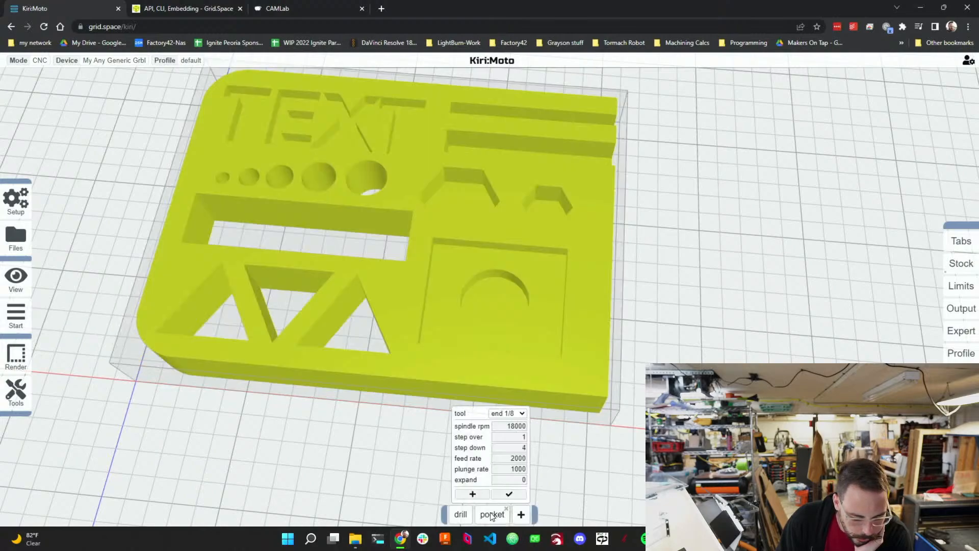
{"action": "left_click", "coordinate": [515, 437]}
{"action": "type", "text": "5"}
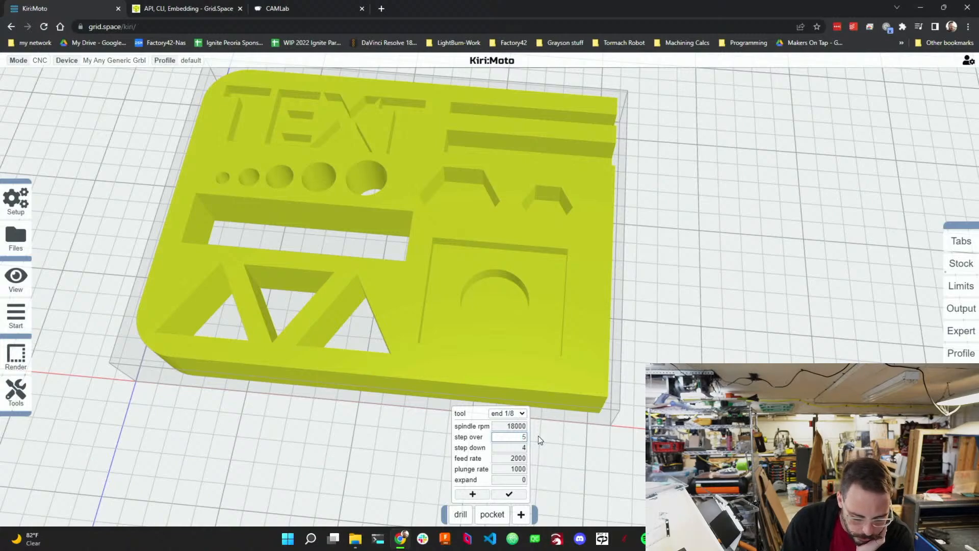
{"action": "type", "text": "0."}
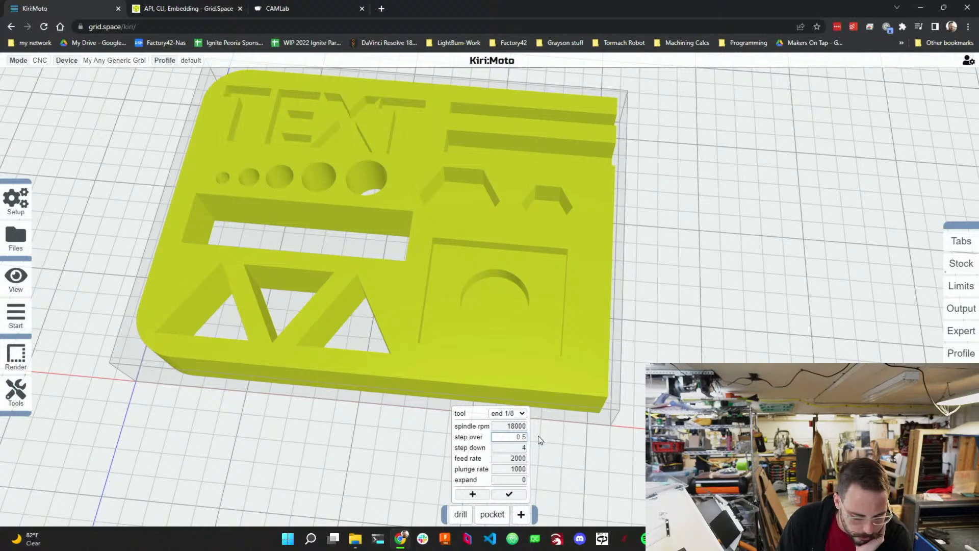
Regenerate the toolpath preview and start the milling animation.
{"action": "mouse_move", "coordinate": [13, 290]}
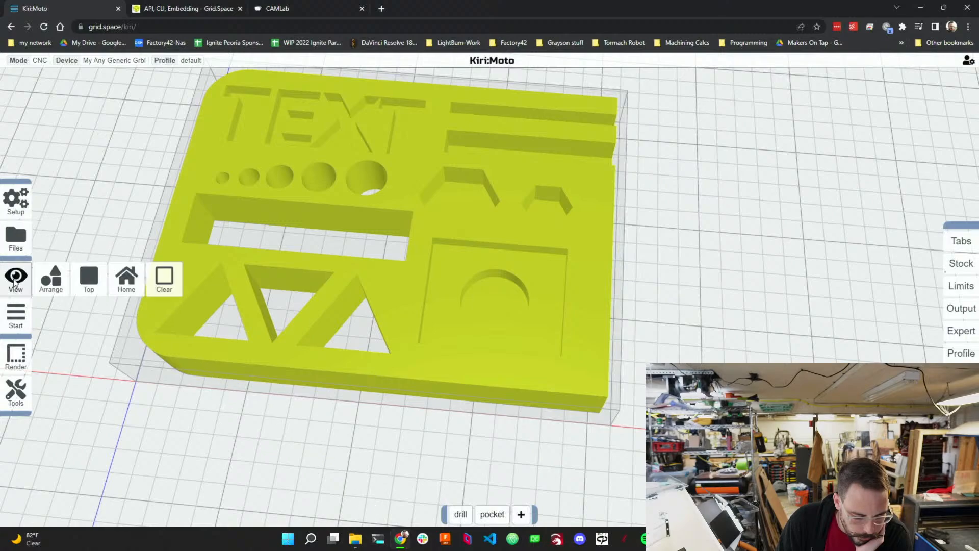
{"action": "left_click", "coordinate": [41, 322]}
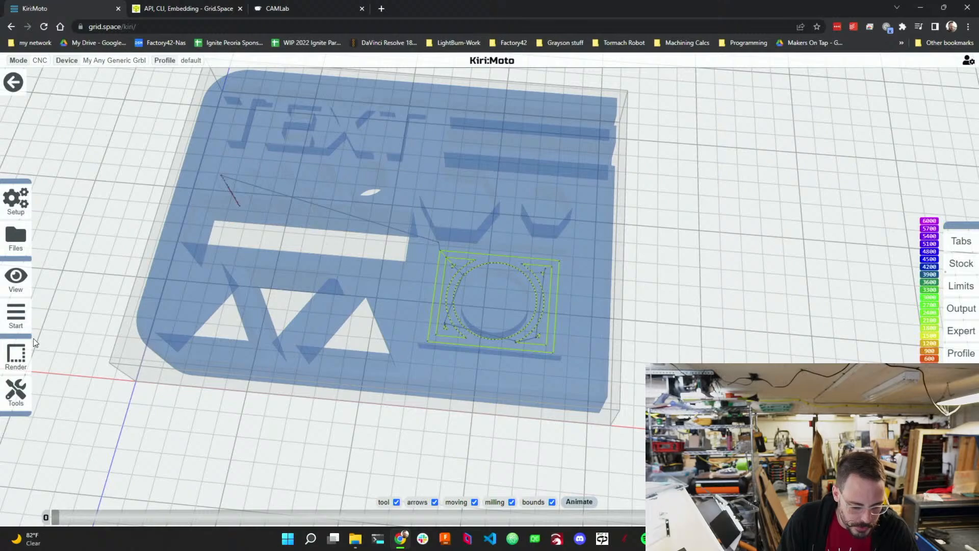
{"action": "mouse_move", "coordinate": [15, 323]}
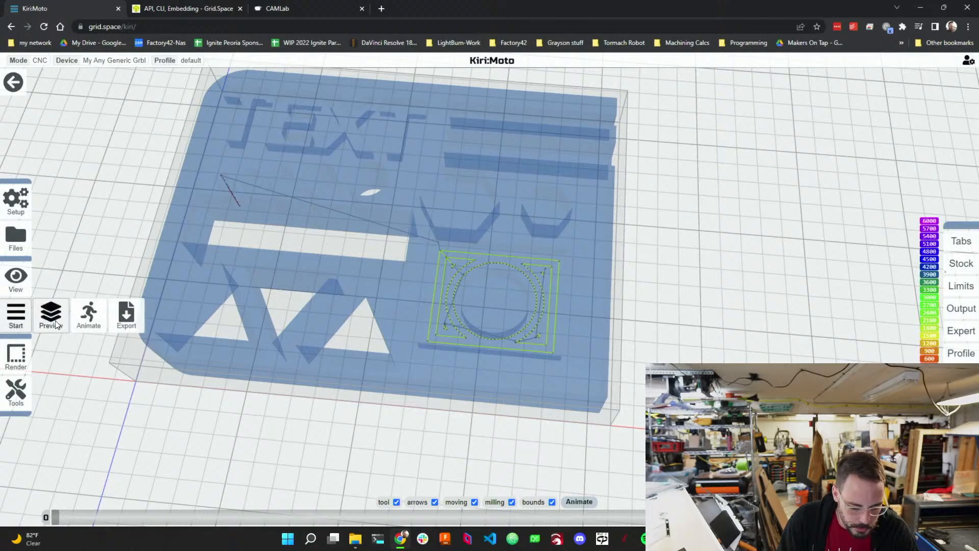
{"action": "left_click", "coordinate": [86, 323]}
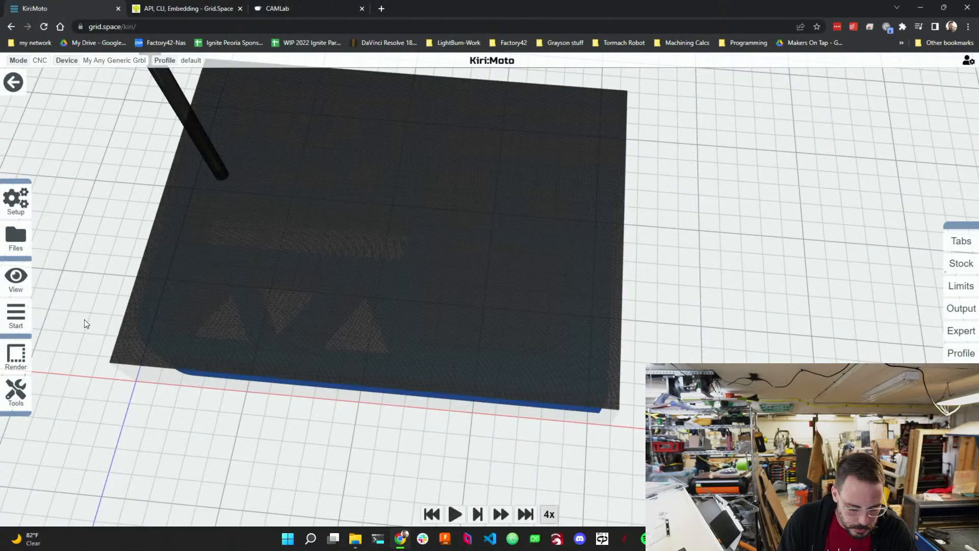
{"action": "left_click", "coordinate": [455, 514]}
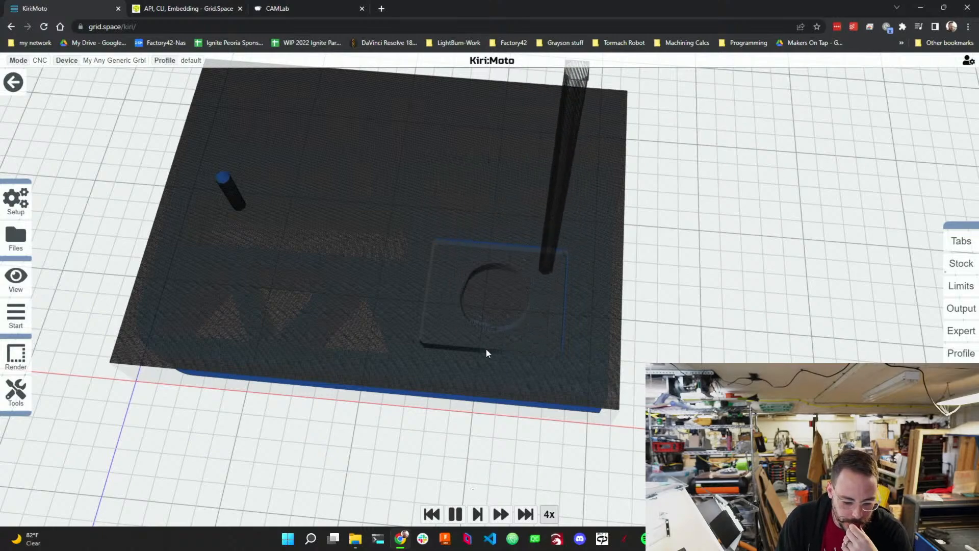
Replay the pocket milling animation and inspect the cut around the circular boss from several angles.
{"action": "left_click_drag", "start_coordinate": [486, 352], "coordinate": [475, 414]}
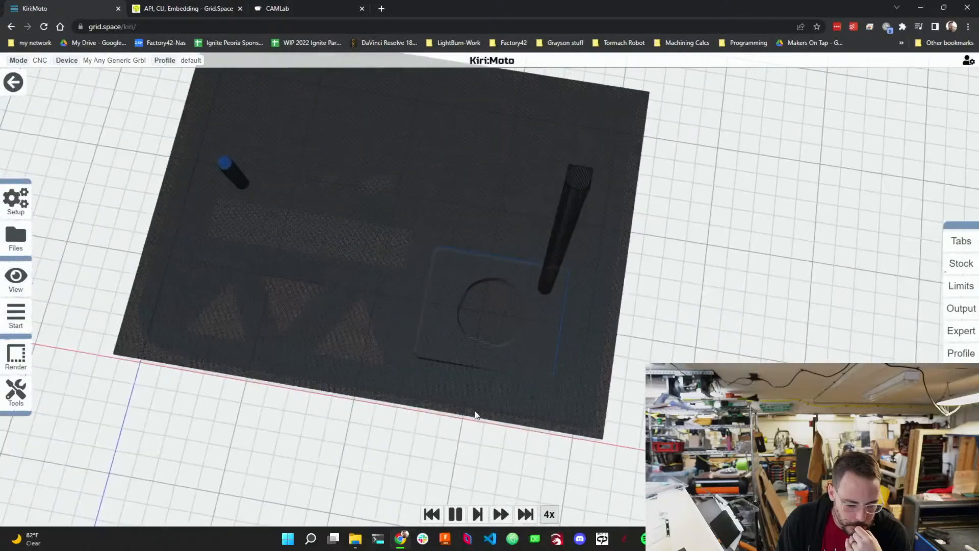
{"action": "left_click_drag", "start_coordinate": [389, 386], "coordinate": [443, 277]}
{"action": "scroll", "coordinate": [451, 335], "scroll_direction": "up", "scroll_amount": 5}
{"action": "scroll", "coordinate": [444, 277], "scroll_direction": "up", "scroll_amount": 2}
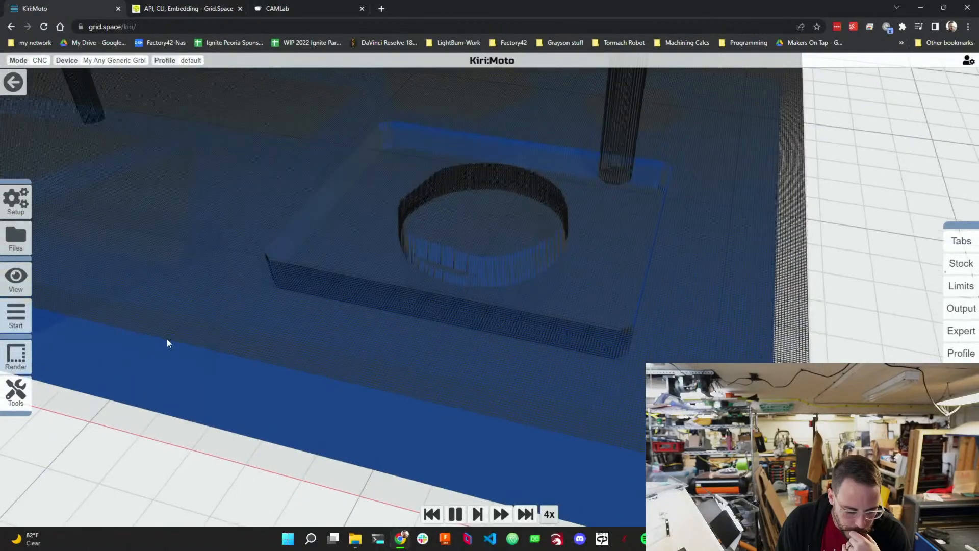
{"action": "left_click", "coordinate": [430, 514]}
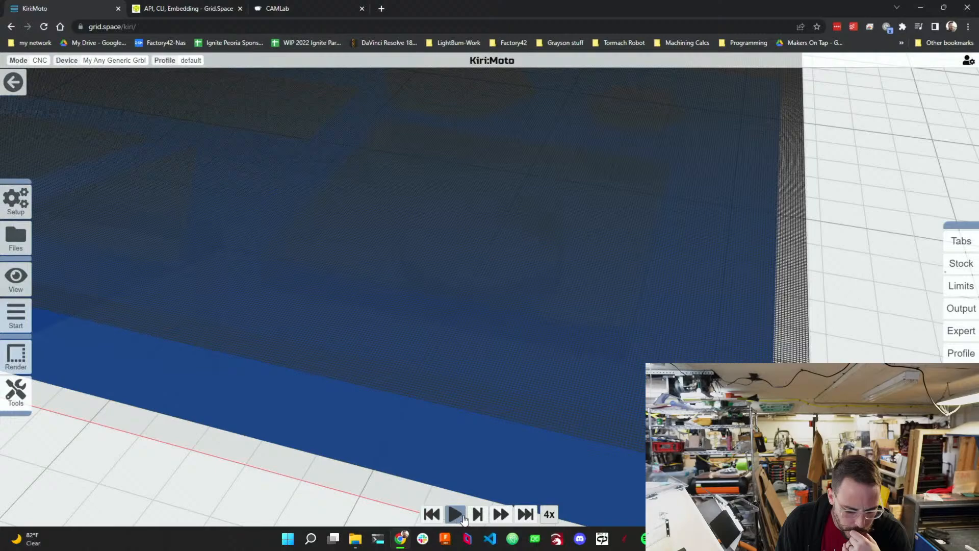
{"action": "left_click", "coordinate": [464, 518]}
{"action": "scroll", "coordinate": [501, 433], "scroll_direction": "down", "scroll_amount": 1}
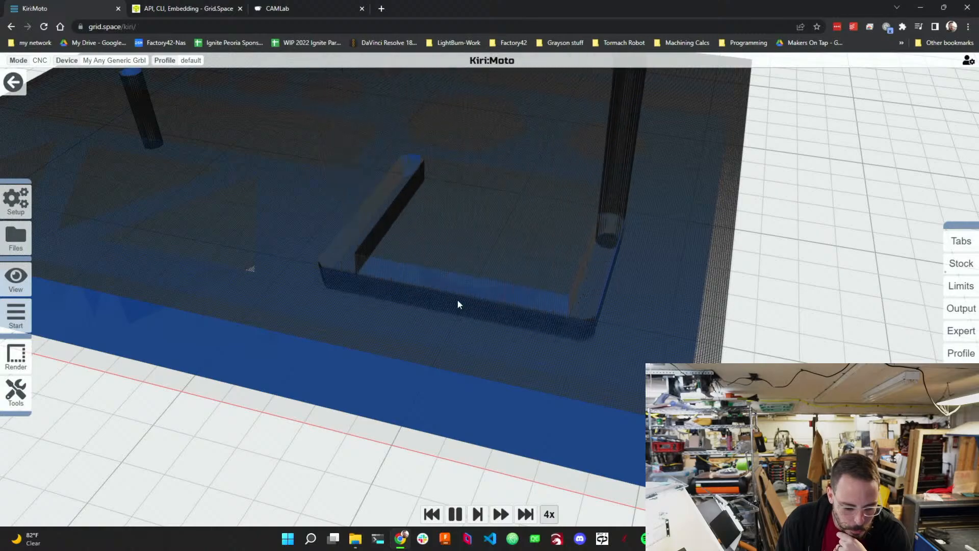
{"action": "left_click_drag", "start_coordinate": [457, 304], "coordinate": [420, 297]}
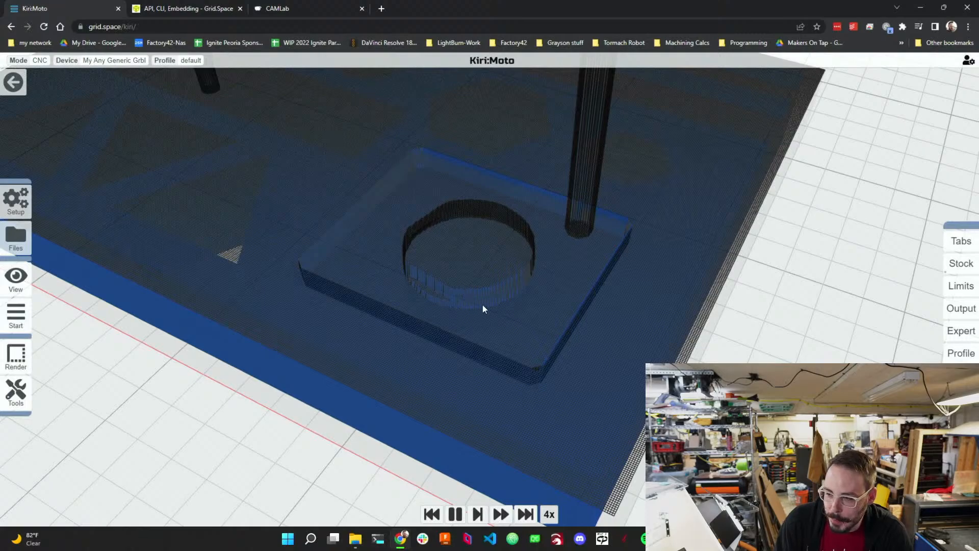
{"action": "left_click_drag", "start_coordinate": [501, 342], "coordinate": [604, 340]}
{"action": "mouse_move", "coordinate": [475, 307]}
{"action": "left_mouse_down"}
{"action": "mouse_move", "coordinate": [530, 316]}
{"action": "mouse_move", "coordinate": [478, 303]}
{"action": "left_mouse_up"}
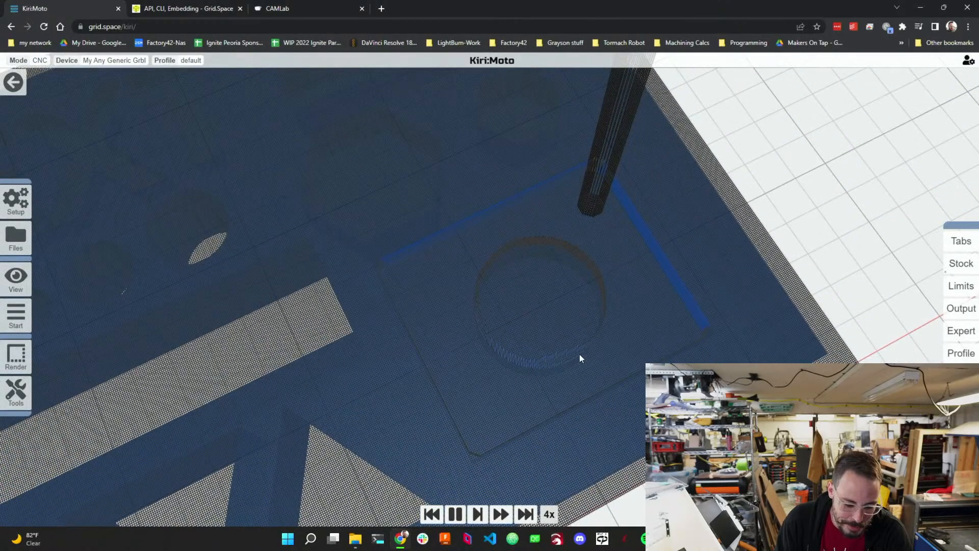
{"action": "left_click_drag", "start_coordinate": [579, 354], "coordinate": [446, 285]}
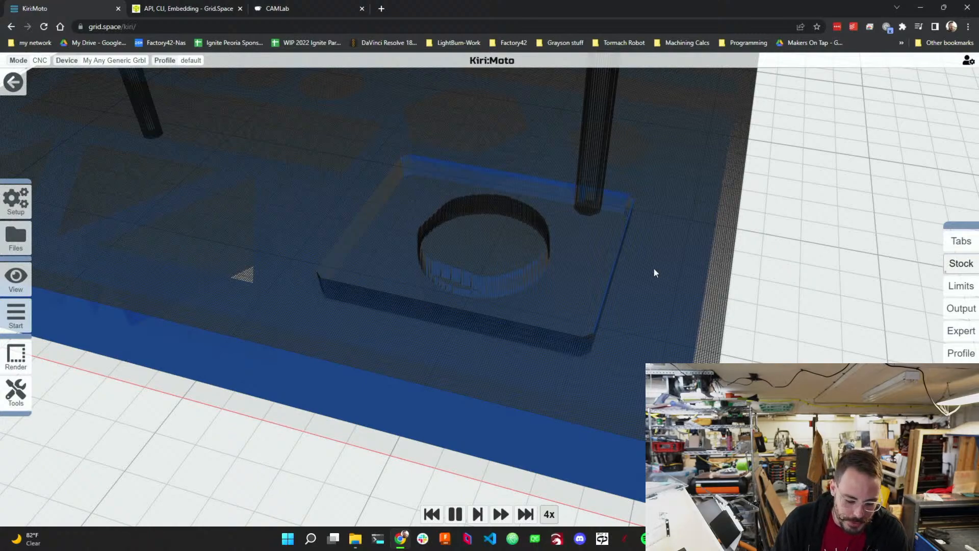
{"action": "left_click_drag", "start_coordinate": [200, 310], "coordinate": [435, 329]}
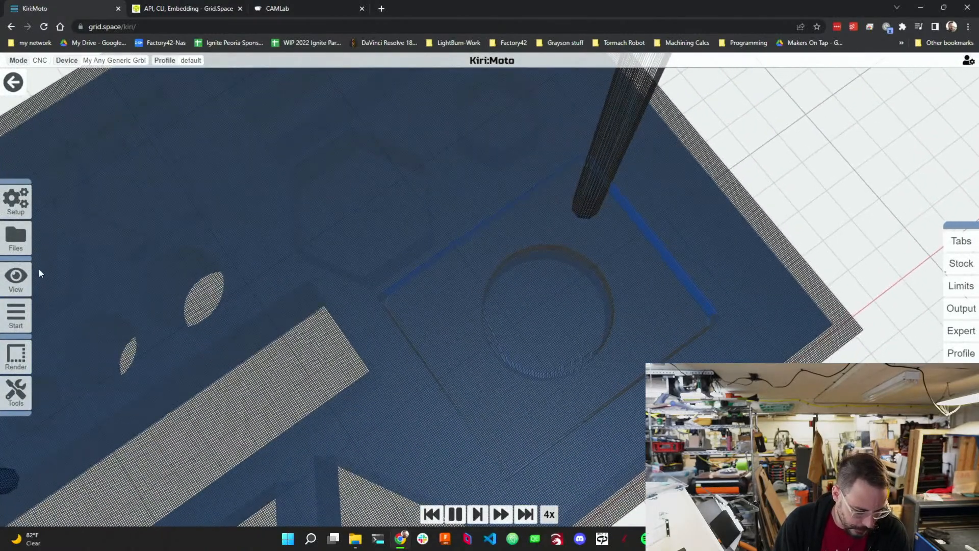
Edit the pocket surfaces: remove the circular boss top and add the hexagonal and square recess floors.
{"action": "mouse_move", "coordinate": [20, 284]}
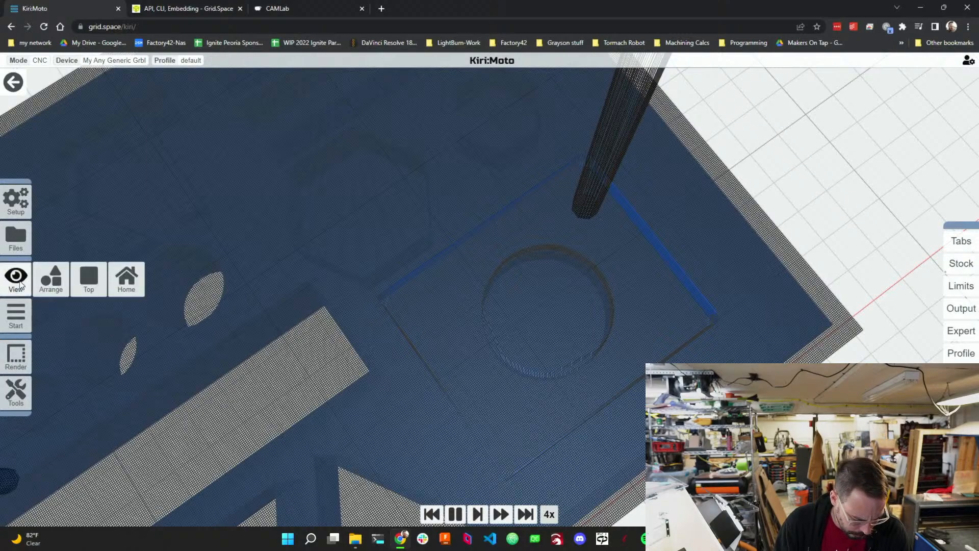
{"action": "left_click", "coordinate": [11, 90]}
{"action": "left_click_drag", "start_coordinate": [429, 248], "coordinate": [384, 256]}
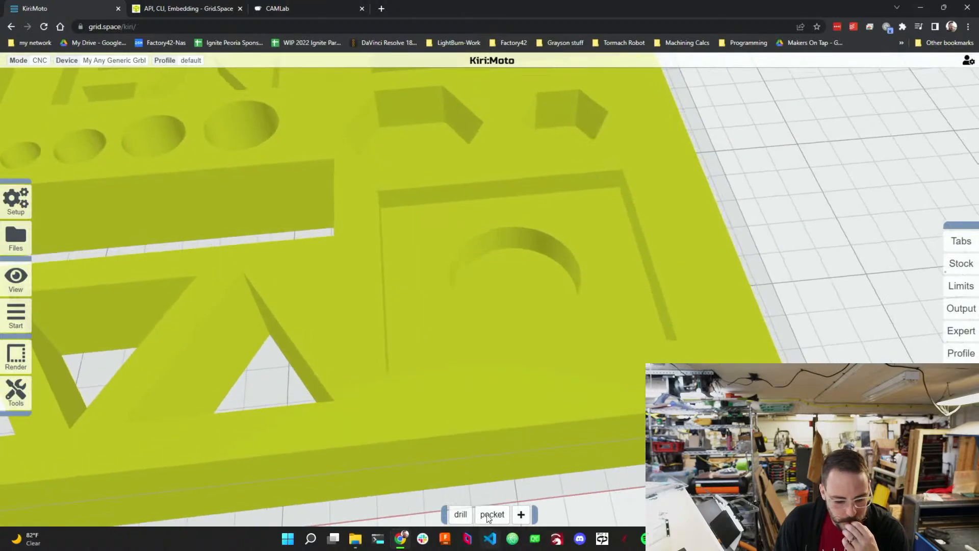
{"action": "mouse_move", "coordinate": [493, 510]}
{"action": "left_click", "coordinate": [472, 494]}
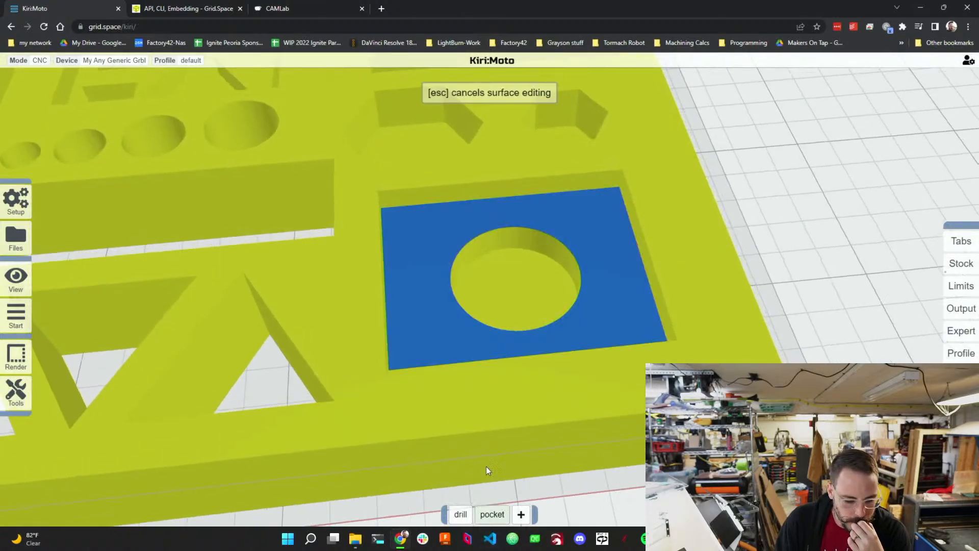
{"action": "left_click", "coordinate": [503, 288]}
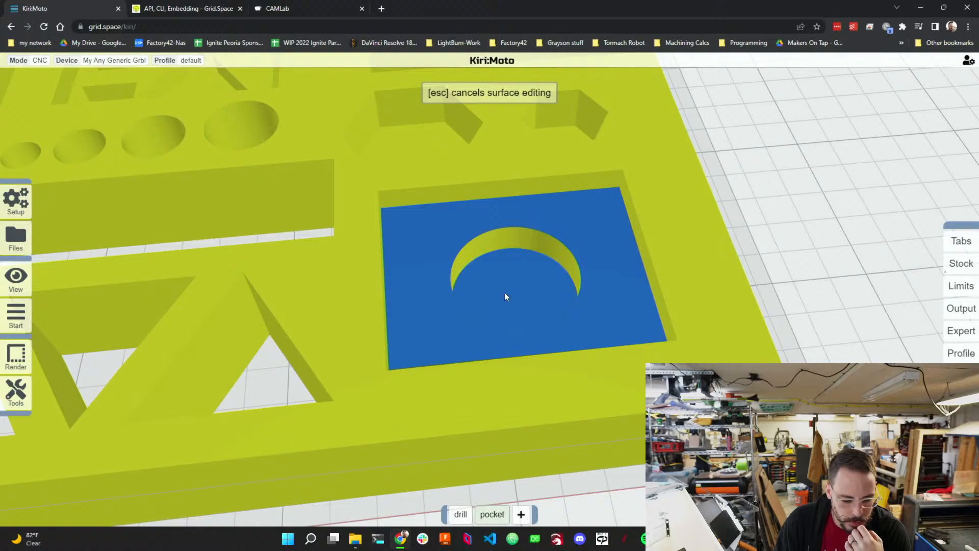
{"action": "left_click", "coordinate": [423, 143]}
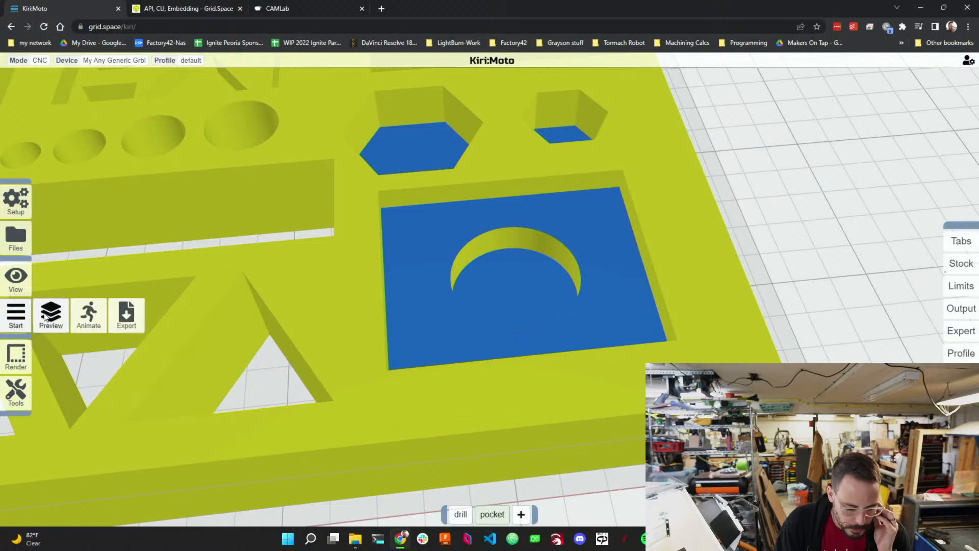
Regenerate the toolpath preview of the updated pocket operation.
{"action": "left_click", "coordinate": [44, 313]}
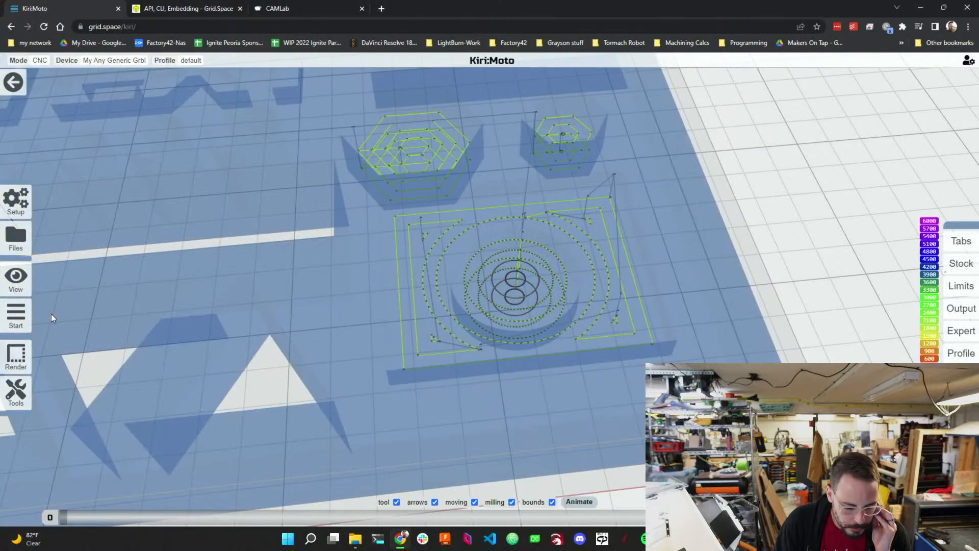
{"action": "left_click_drag", "start_coordinate": [405, 309], "coordinate": [378, 326]}
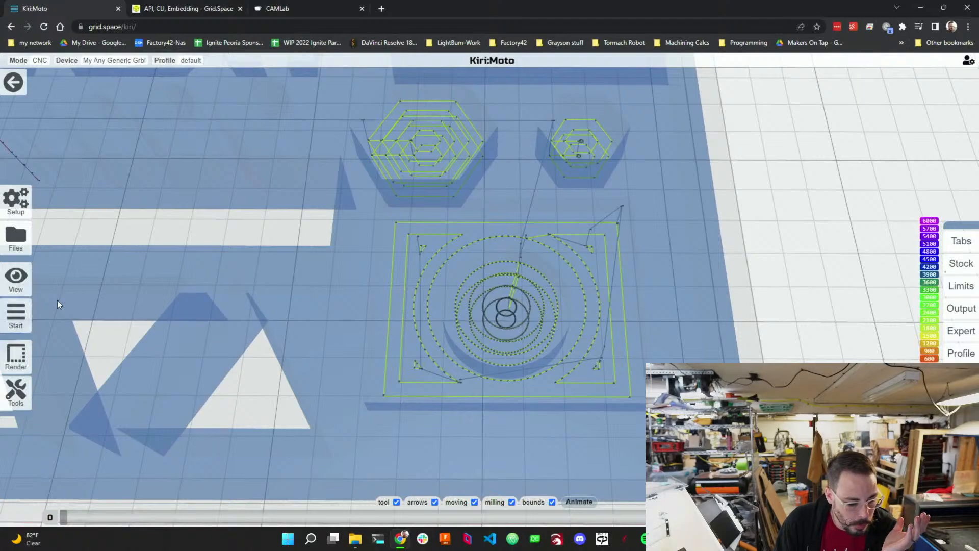
{"action": "mouse_move", "coordinate": [18, 321]}
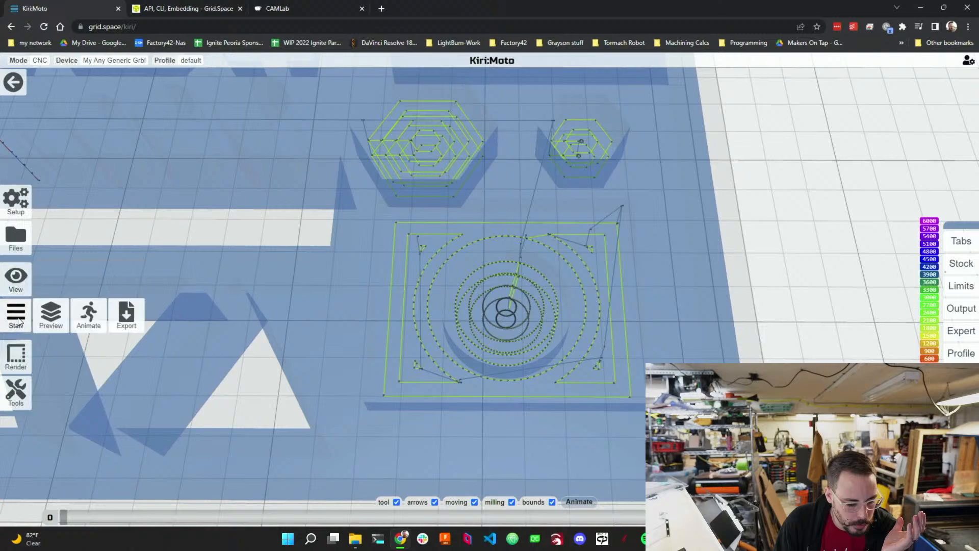
Start the milling animation at 8x speed and watch the pocket cut from several angles.
{"action": "left_click", "coordinate": [91, 316]}
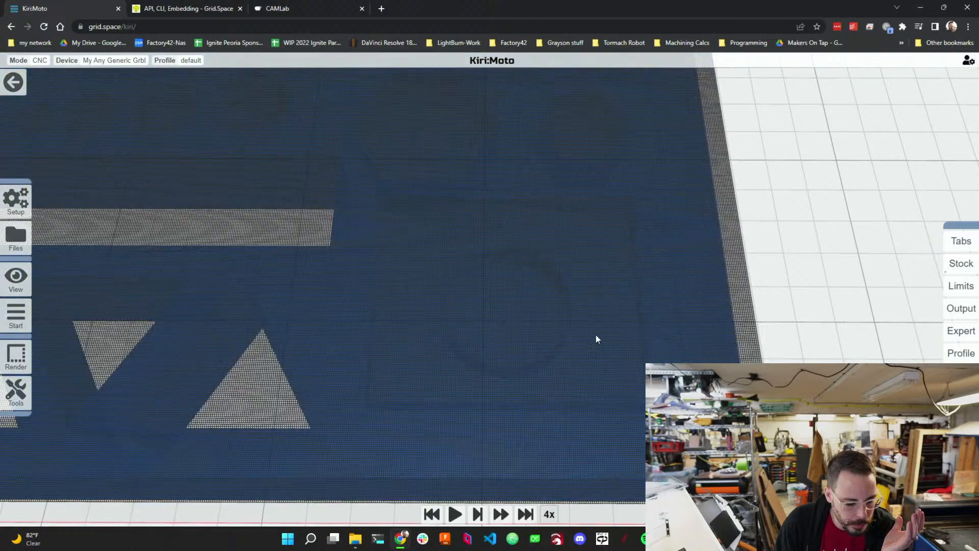
{"action": "left_click", "coordinate": [500, 514]}
{"action": "left_click", "coordinate": [456, 514]}
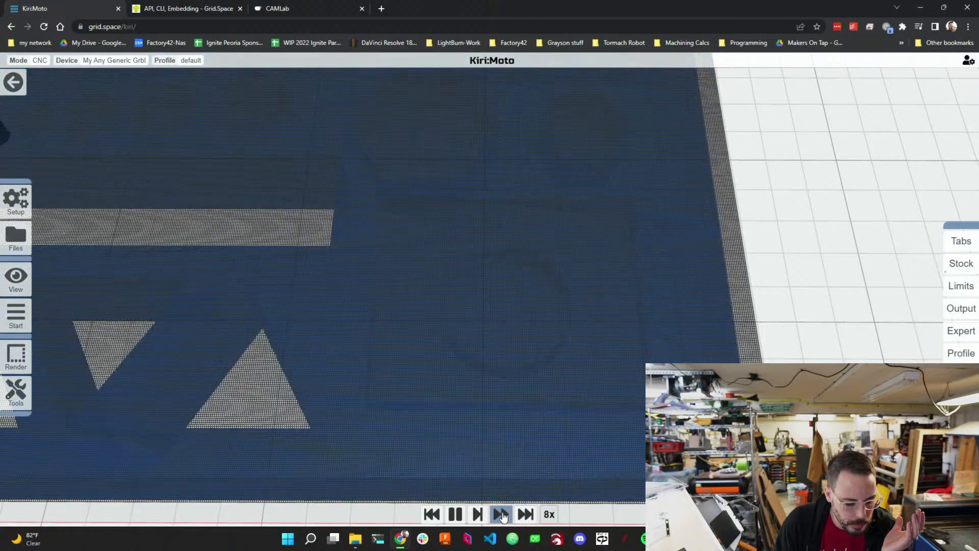
{"action": "left_click_drag", "start_coordinate": [564, 371], "coordinate": [536, 293]}
{"action": "scroll", "coordinate": [534, 288], "scroll_direction": "down", "scroll_amount": 3}
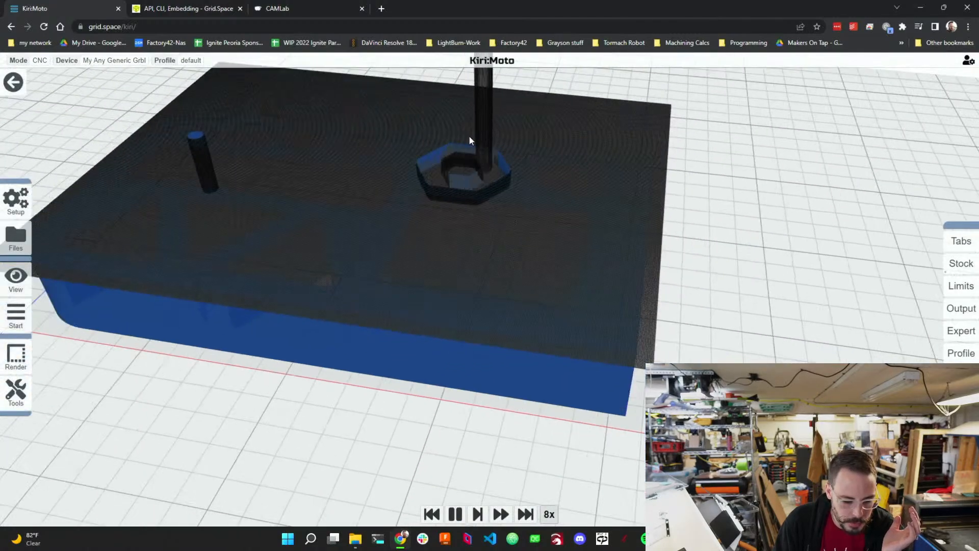
{"action": "scroll", "coordinate": [468, 137], "scroll_direction": "up", "scroll_amount": 2}
{"action": "left_click_drag", "start_coordinate": [476, 187], "coordinate": [443, 262]}
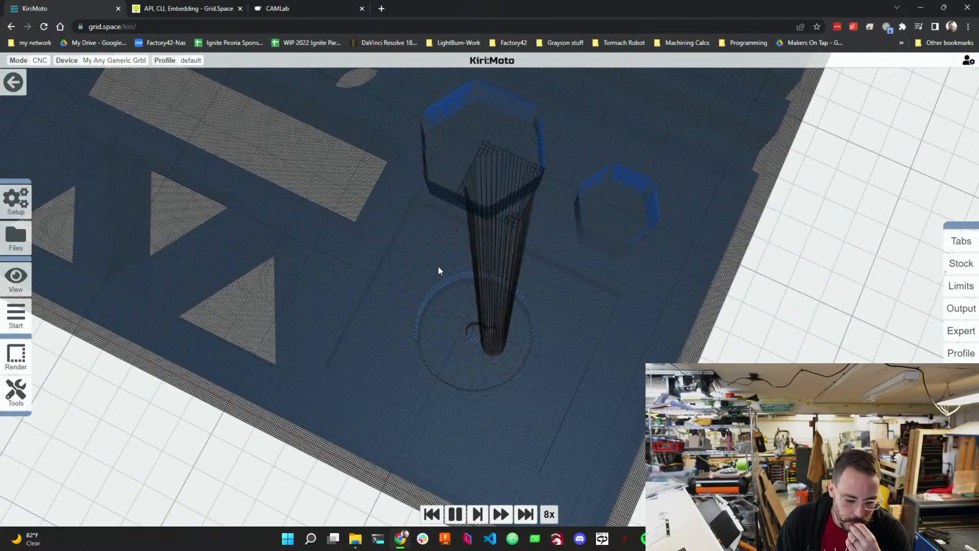
{"action": "left_click_drag", "start_coordinate": [474, 301], "coordinate": [444, 277]}
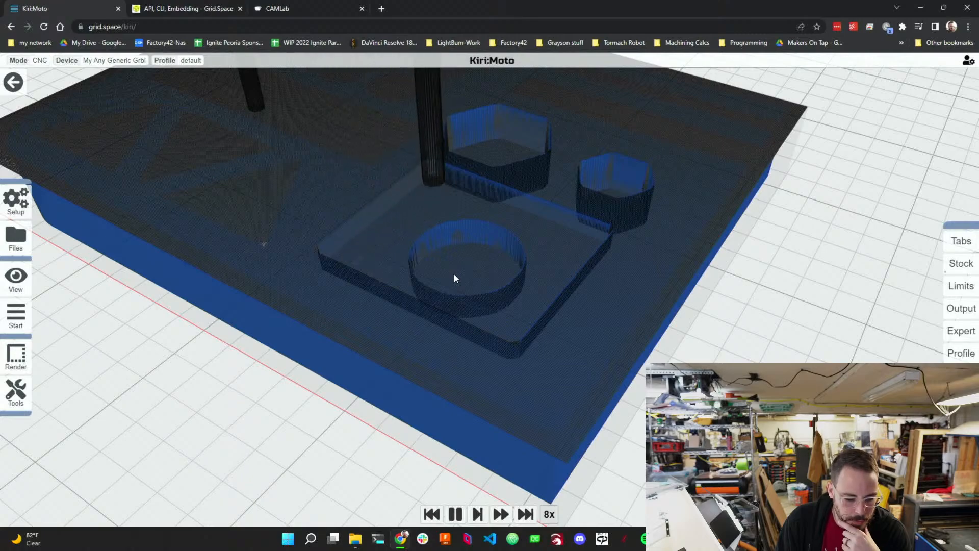
{"action": "left_click_drag", "start_coordinate": [494, 268], "coordinate": [488, 313]}
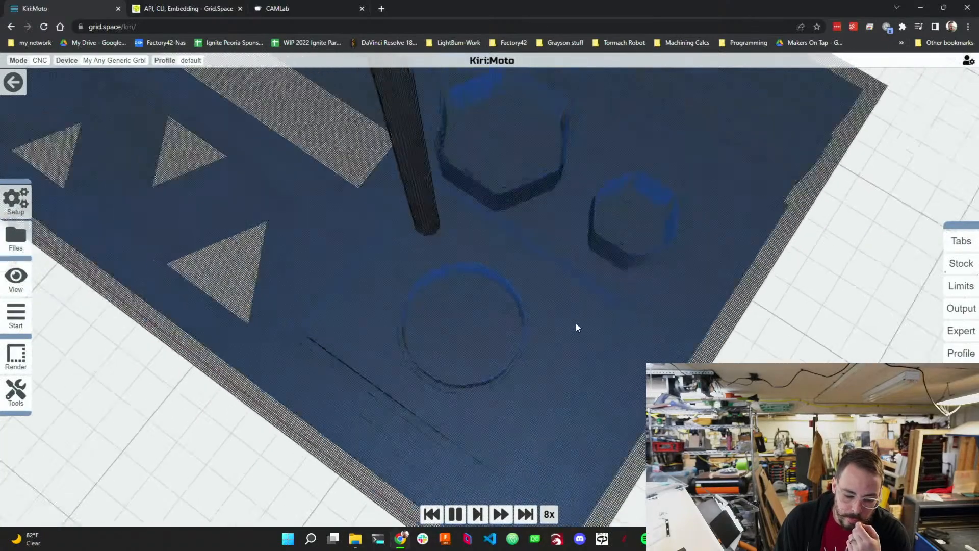
{"action": "scroll", "coordinate": [574, 328], "scroll_direction": "down", "scroll_amount": 3}
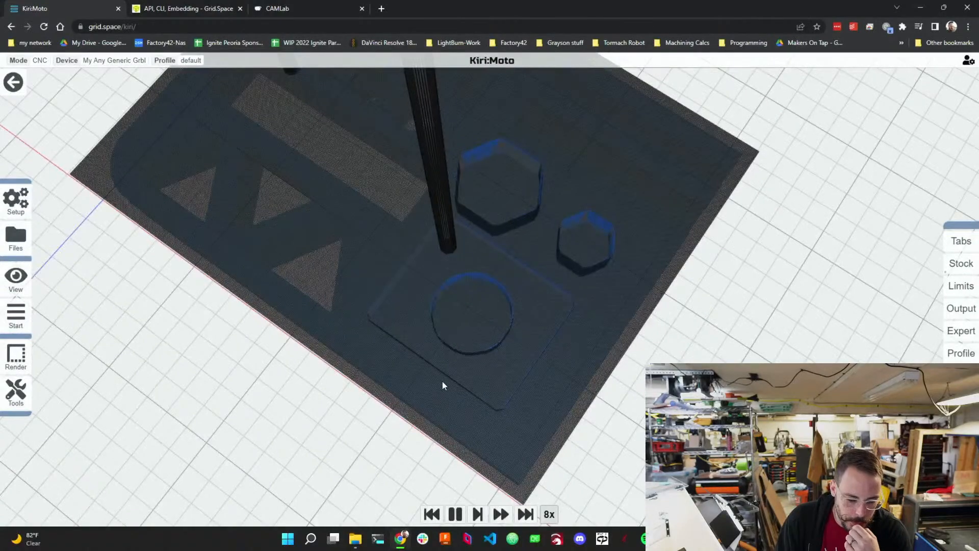
Leave the animation and add a rough operation to the operation list.
{"action": "left_click", "coordinate": [14, 82]}
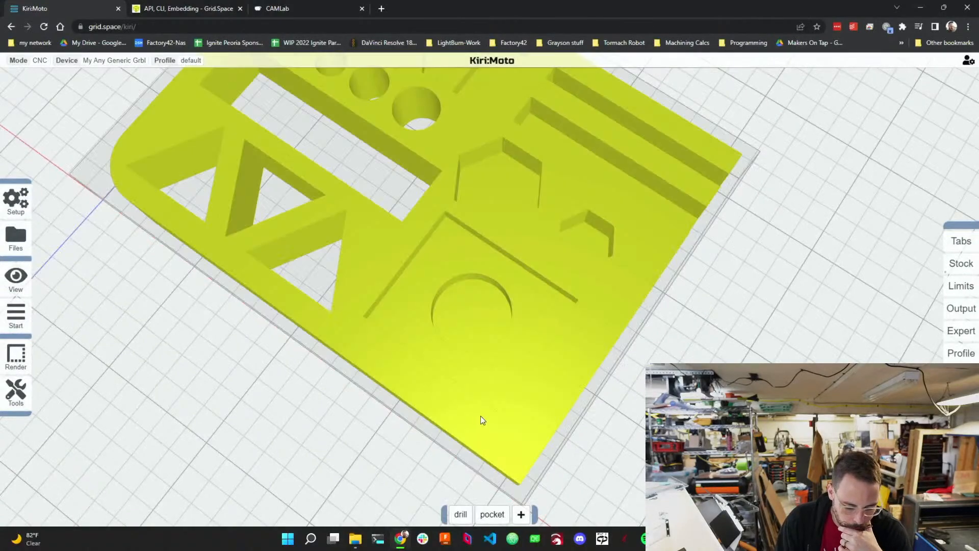
{"action": "mouse_move", "coordinate": [522, 518]}
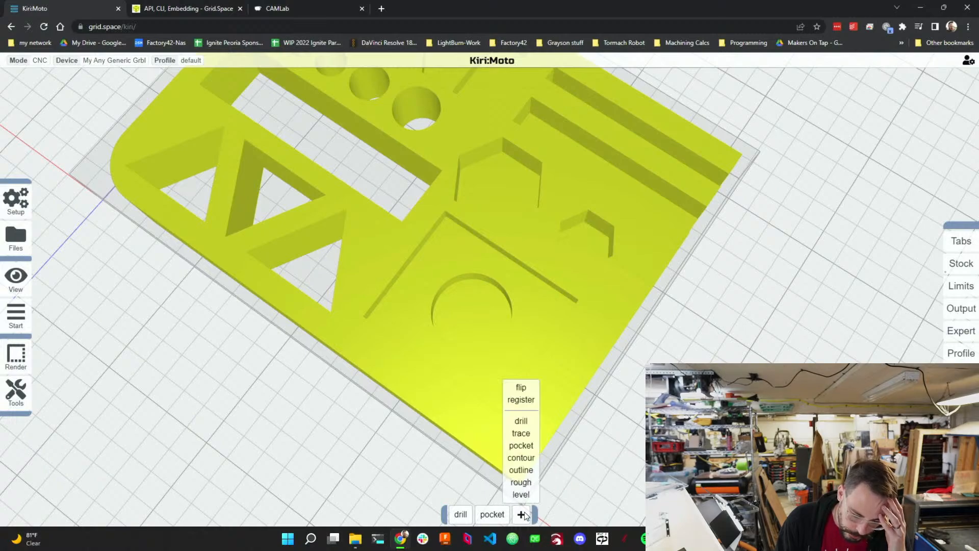
{"action": "left_click", "coordinate": [516, 483]}
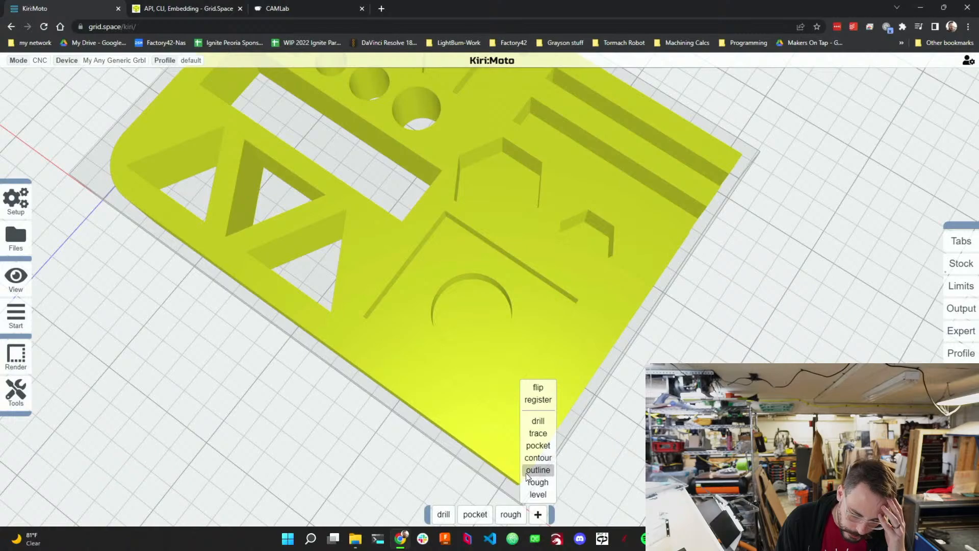
{"action": "mouse_move", "coordinate": [513, 515]}
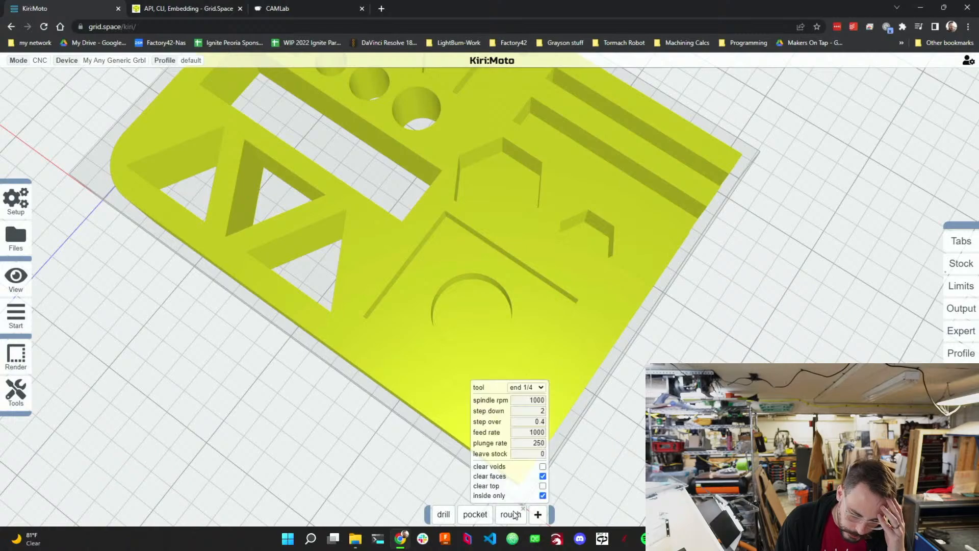
Set the rough operation's tool to end 1/8, spindle rpm to 18000 and step down to 4.
{"action": "left_click", "coordinate": [523, 387]}
{"action": "left_click", "coordinate": [527, 406]}
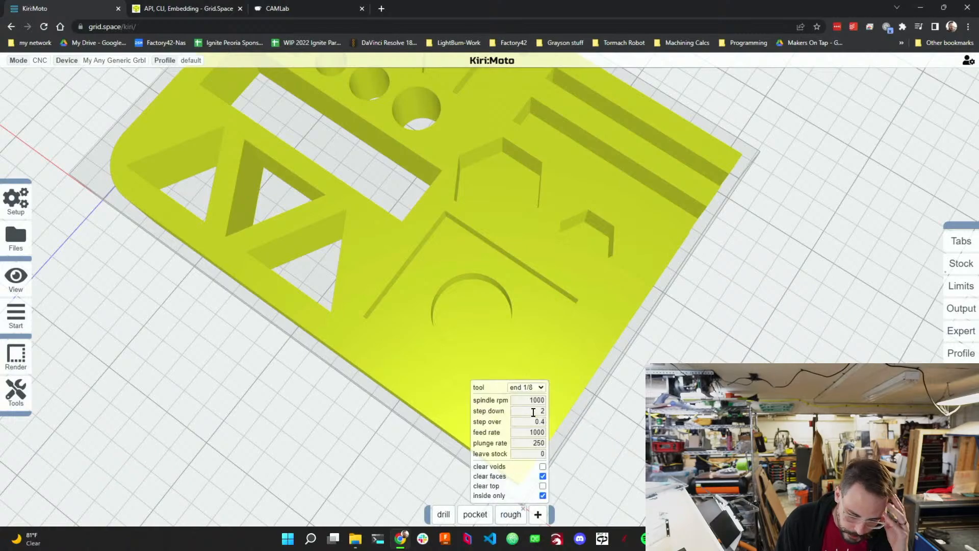
{"action": "double_click", "coordinate": [528, 399]}
{"action": "type", "text": "18000"}
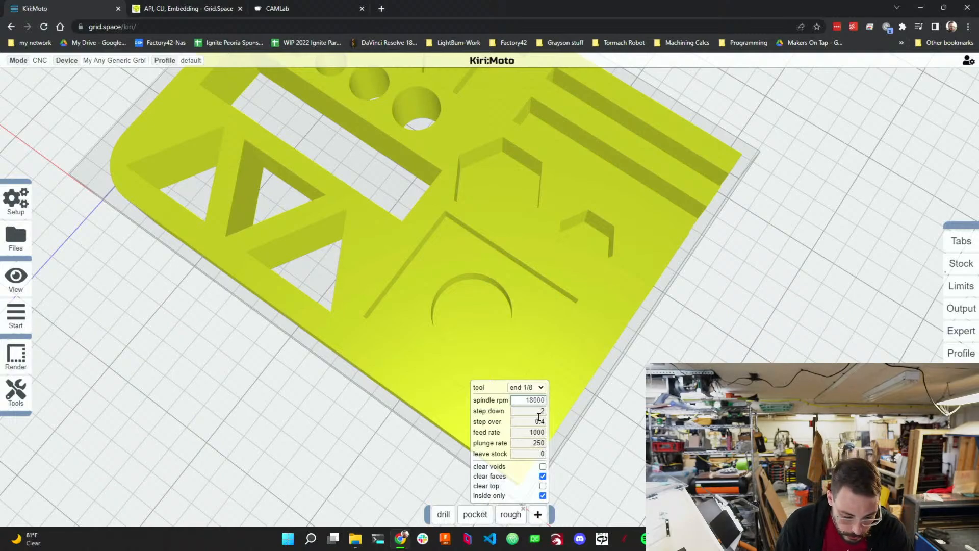
{"action": "double_click", "coordinate": [541, 410]}
{"action": "type", "text": "4"}
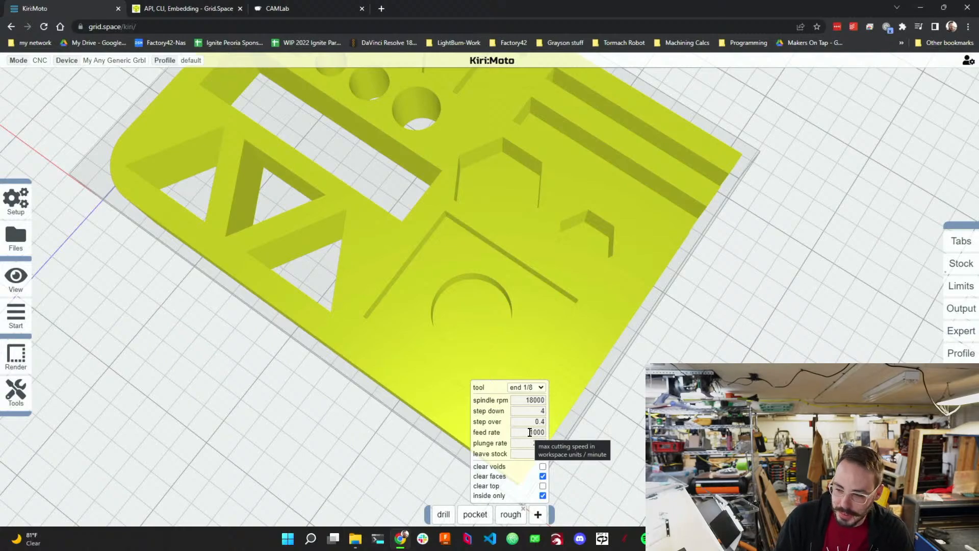
Set the rough operation's feed rate to 2000 and plunge rate to 1000.
{"action": "left_click_drag", "start_coordinate": [530, 432], "coordinate": [547, 433]}
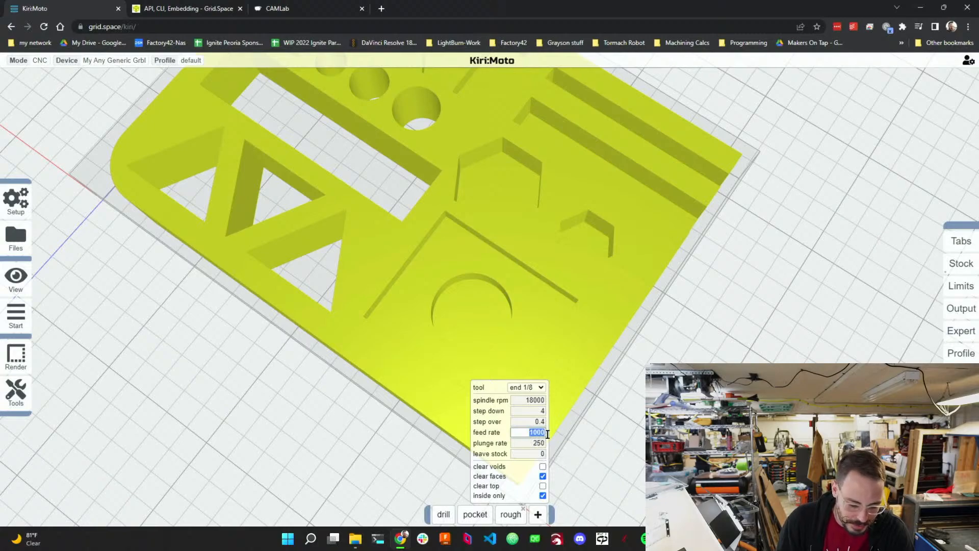
{"action": "type", "text": "20000"}
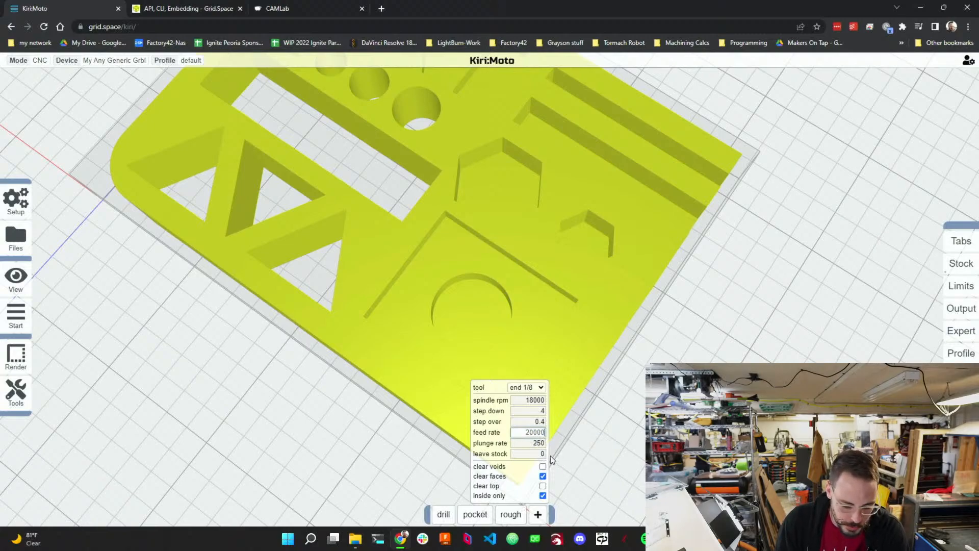
{"action": "key", "text": "Return"}
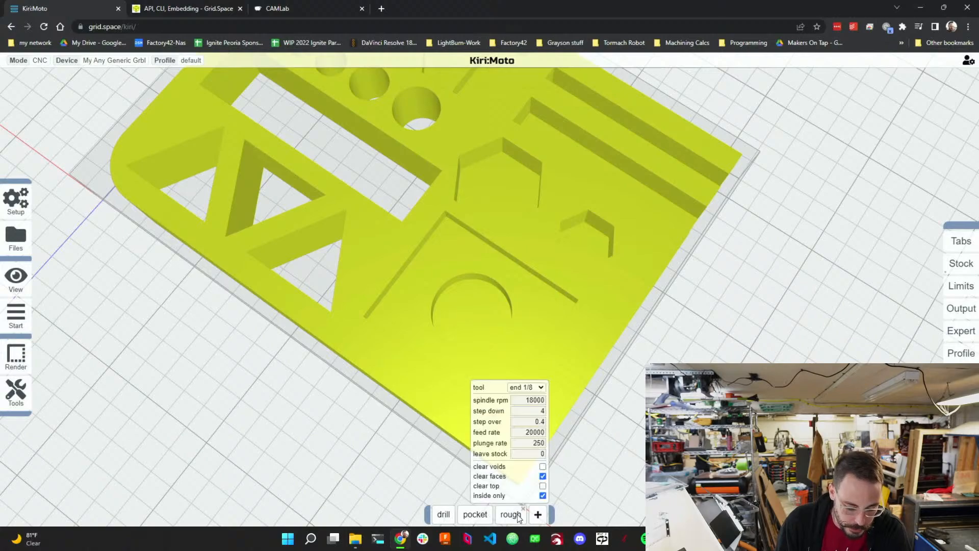
{"action": "mouse_move", "coordinate": [520, 518]}
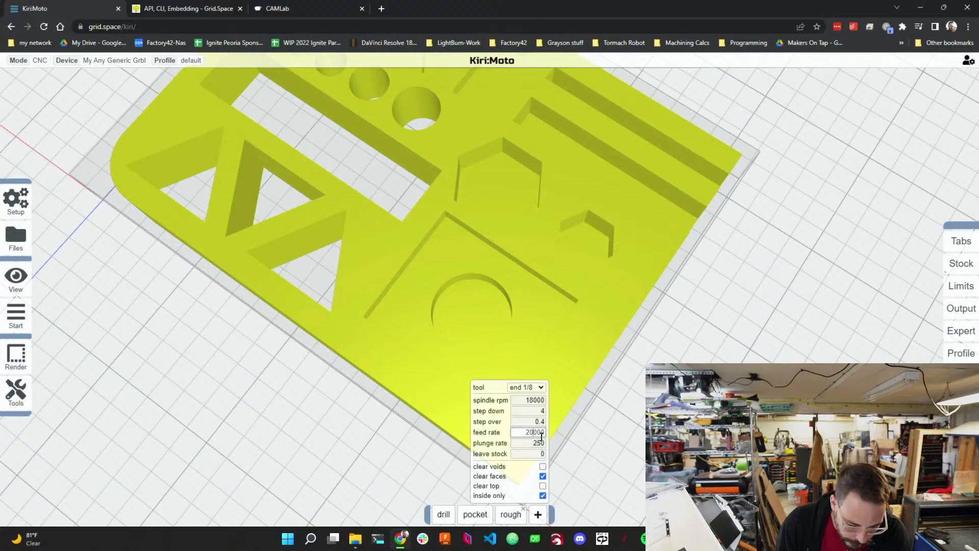
{"action": "left_click", "coordinate": [541, 432]}
{"action": "key", "text": "BackSpace"}
{"action": "double_click", "coordinate": [539, 441]}
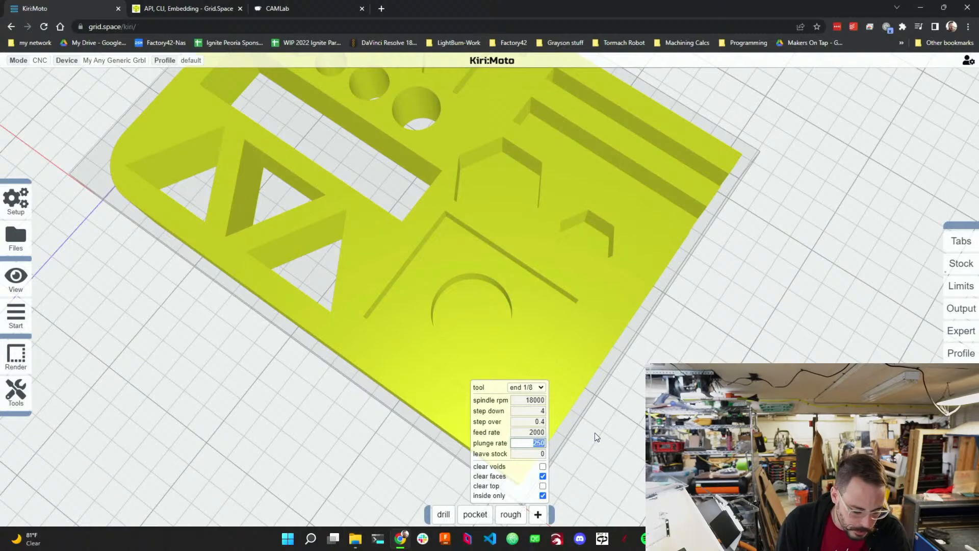
{"action": "type", "text": "1000"}
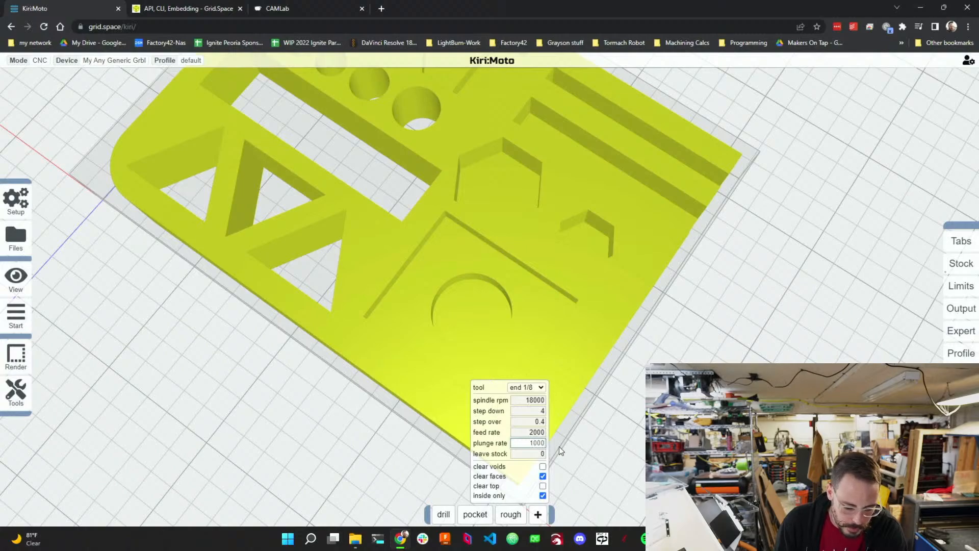
{"action": "key", "text": "Return"}
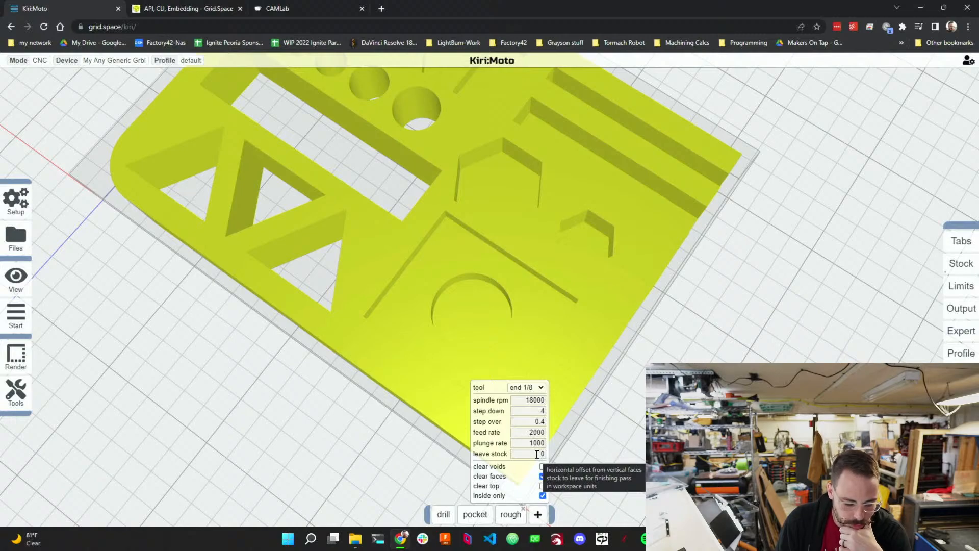
Set the rough operation's leave stock to 1 and enable clear voids.
{"action": "left_click", "coordinate": [537, 453]}
{"action": "double_click", "coordinate": [537, 454]}
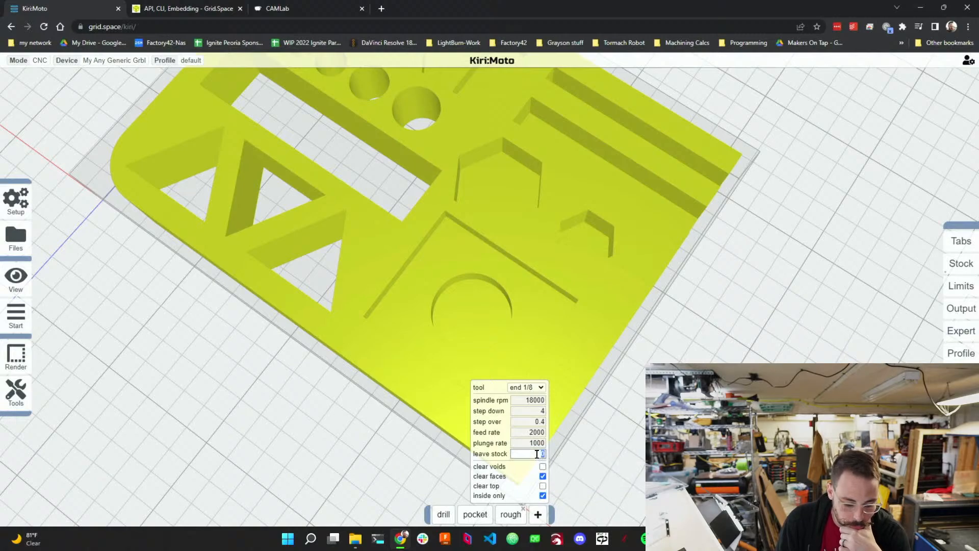
{"action": "type", "text": "1"}
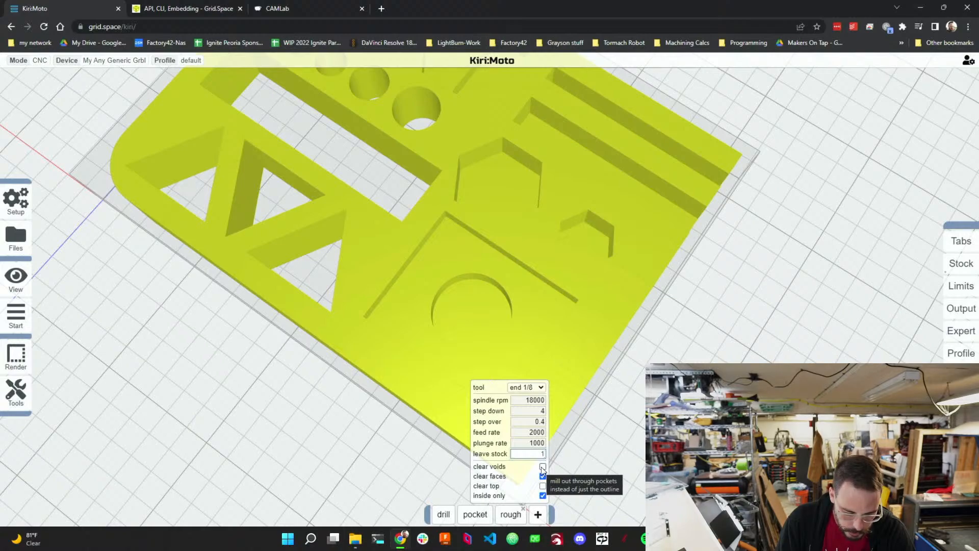
{"action": "left_click", "coordinate": [542, 467]}
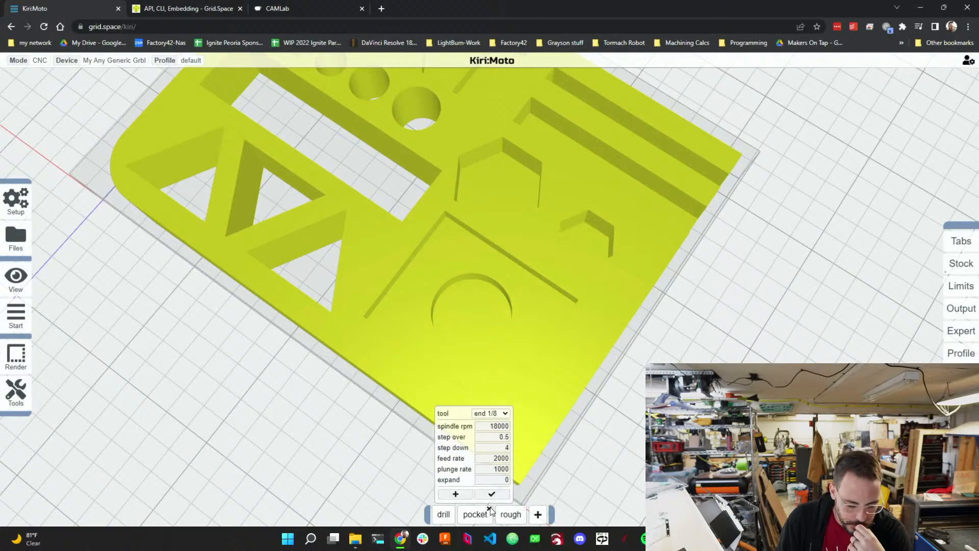
Delete the pocket operation, leaving drill and rough.
{"action": "left_click", "coordinate": [490, 507]}
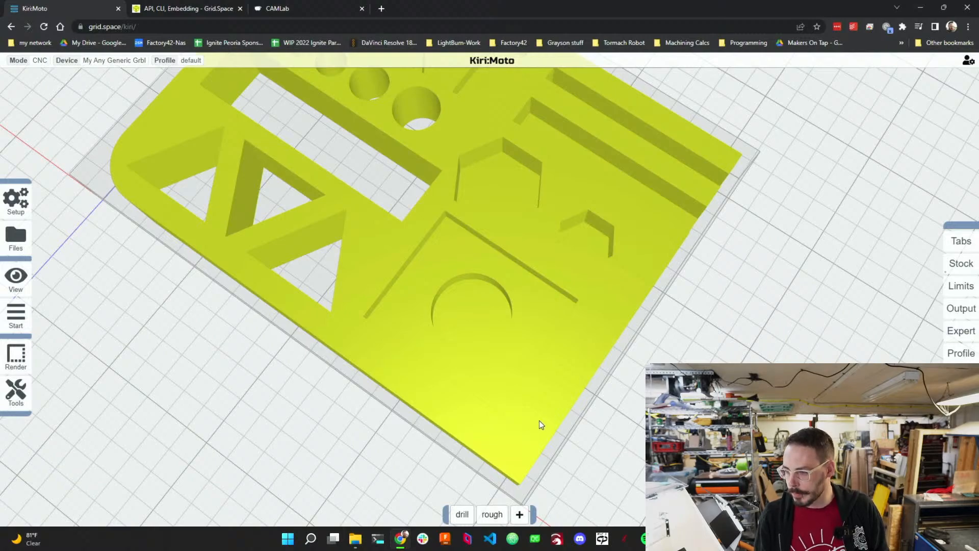
{"action": "mouse_move", "coordinate": [520, 515]}
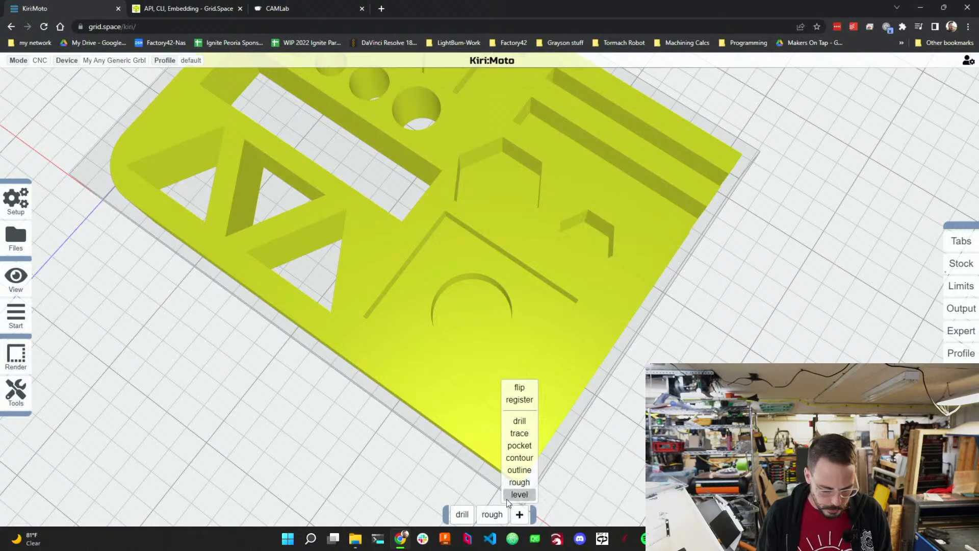
{"action": "left_click", "coordinate": [482, 514]}
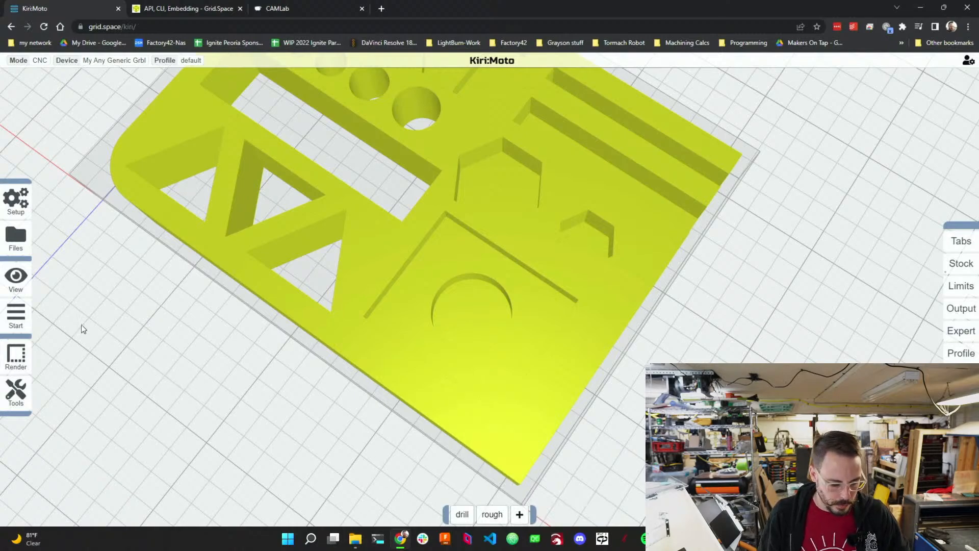
Preview the drill and rough toolpaths and inspect them from several angles.
{"action": "left_click", "coordinate": [47, 320]}
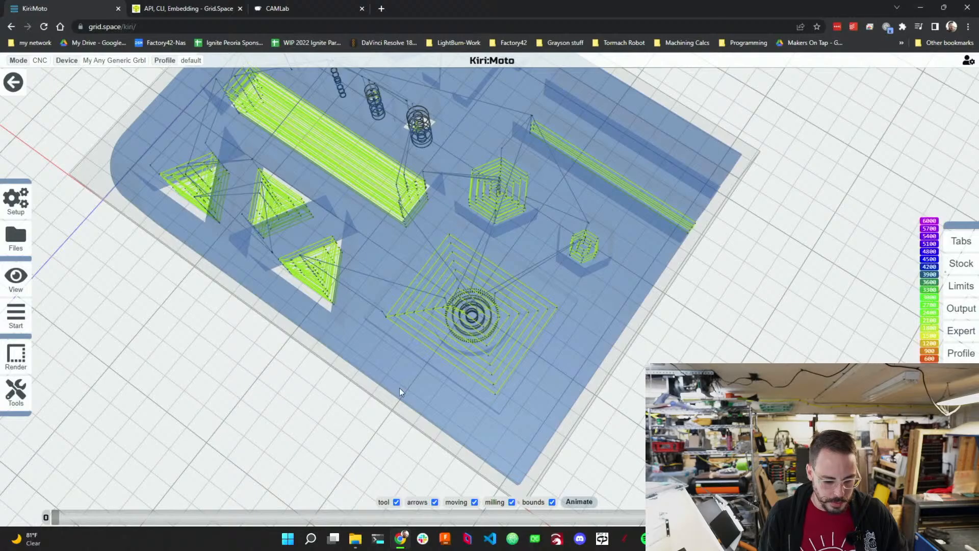
{"action": "left_click_drag", "start_coordinate": [393, 427], "coordinate": [557, 474]}
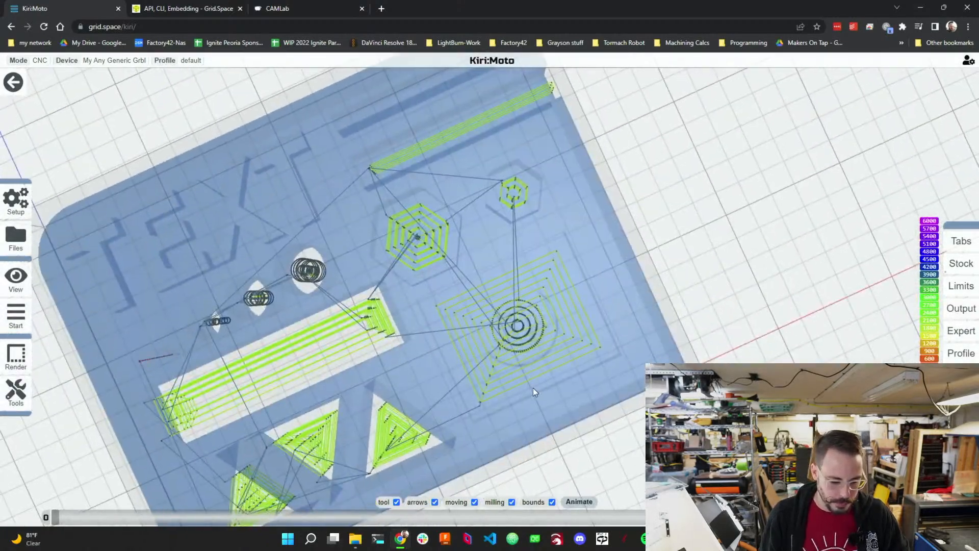
{"action": "left_click_drag", "start_coordinate": [533, 392], "coordinate": [554, 449]}
{"action": "left_click_drag", "start_coordinate": [243, 365], "coordinate": [178, 384]}
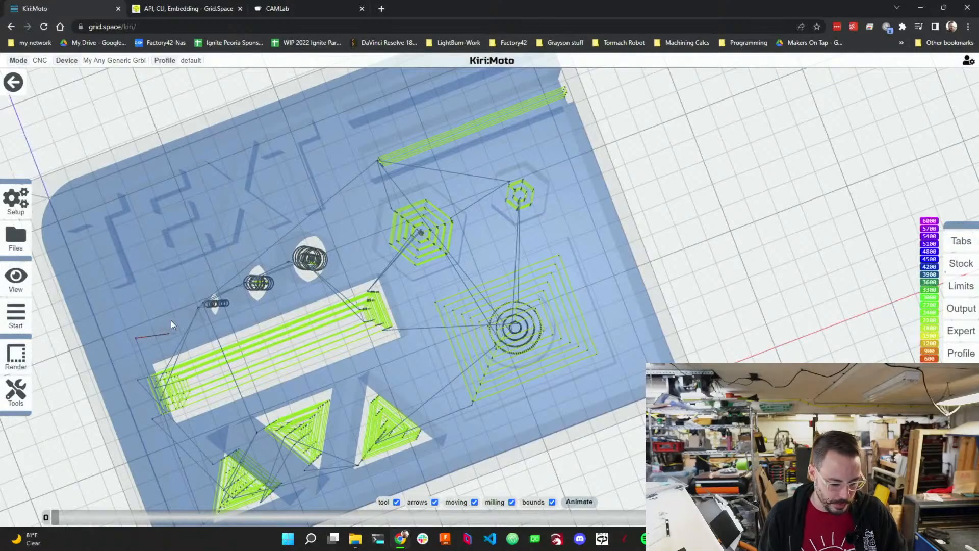
{"action": "scroll", "coordinate": [253, 306], "scroll_direction": "down", "scroll_amount": 8}
{"action": "scroll", "coordinate": [217, 315], "scroll_direction": "up", "scroll_amount": 4}
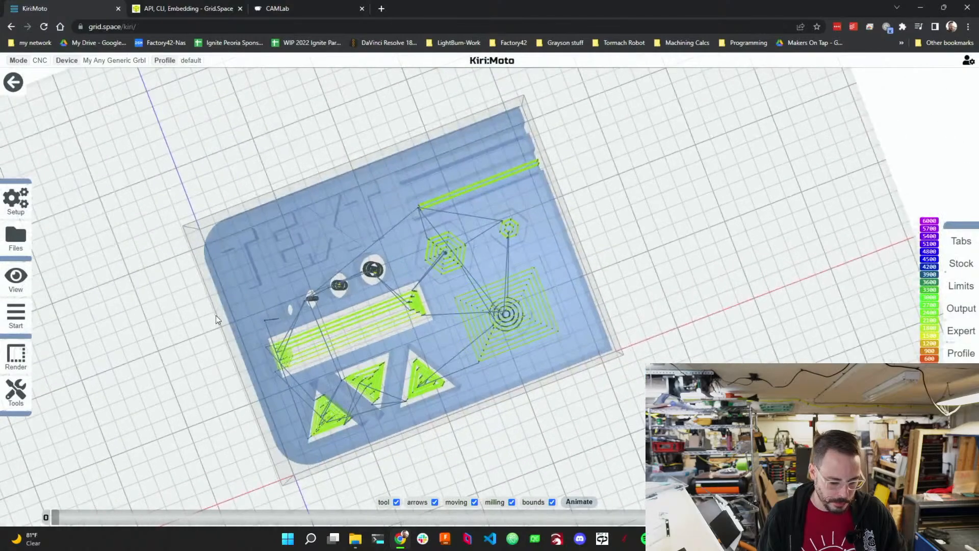
{"action": "left_click_drag", "start_coordinate": [216, 315], "coordinate": [201, 329]}
{"action": "left_click_drag", "start_coordinate": [315, 347], "coordinate": [289, 344]}
{"action": "scroll", "coordinate": [335, 354], "scroll_direction": "down", "scroll_amount": 3}
{"action": "right_click_drag", "start_coordinate": [316, 325], "coordinate": [433, 338]}
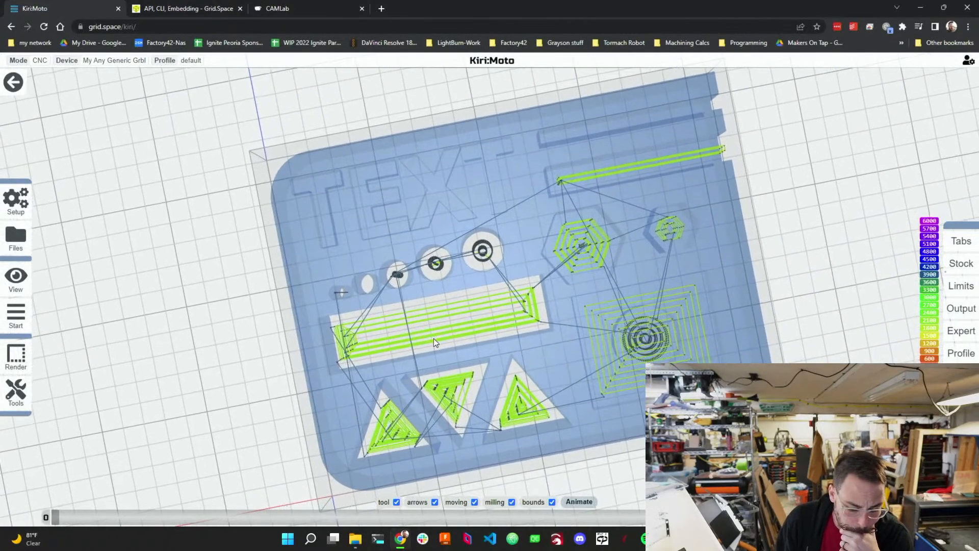
{"action": "left_click_drag", "start_coordinate": [433, 338], "coordinate": [343, 342]}
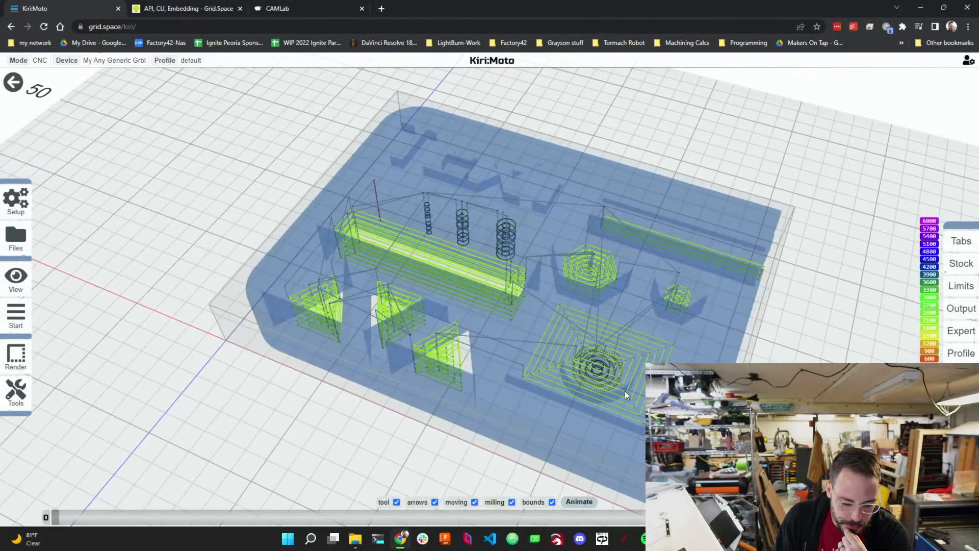
{"action": "left_click_drag", "start_coordinate": [625, 390], "coordinate": [579, 408]}
Animate the drill and rough toolpath simulation, changing playback speed, restarting and skipping ahead while orbiting the part.
{"action": "mouse_move", "coordinate": [23, 322]}
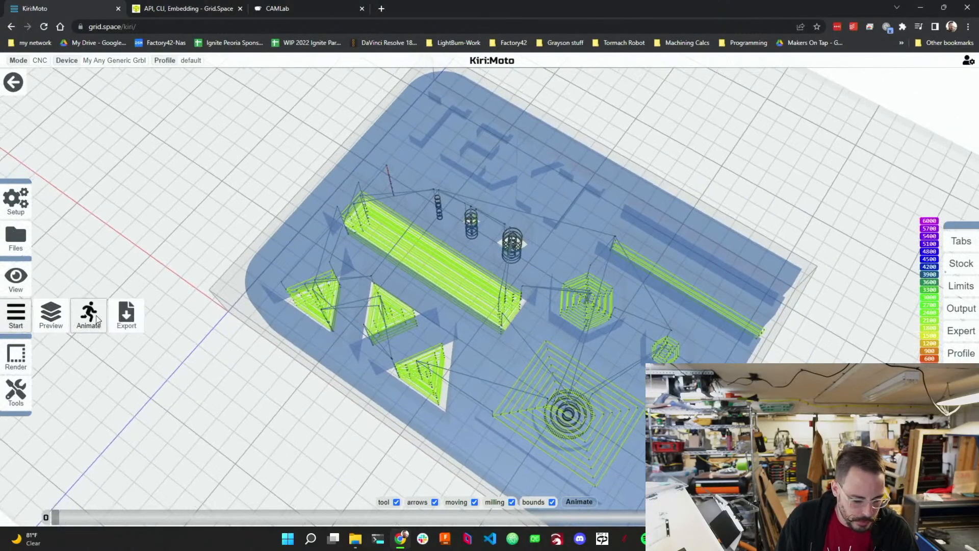
{"action": "left_click", "coordinate": [80, 314]}
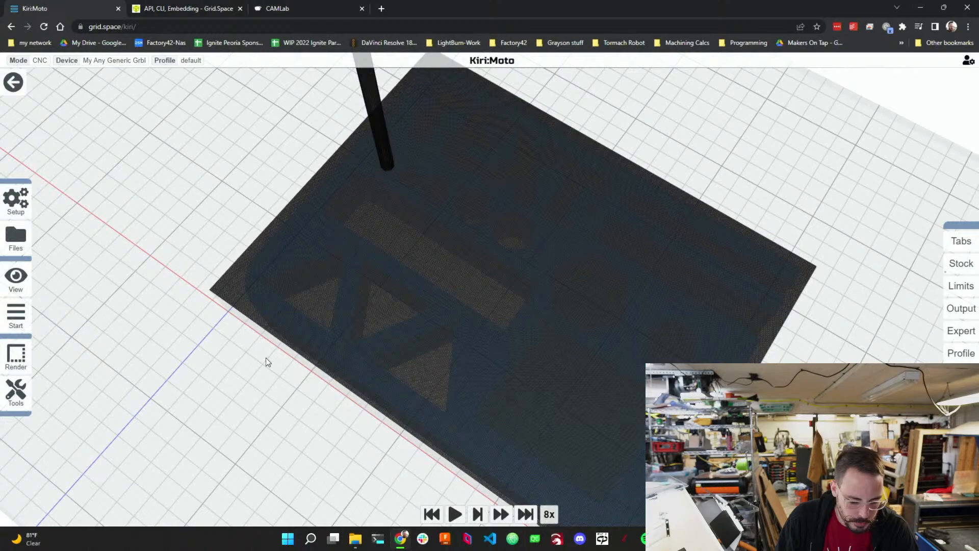
{"action": "left_click", "coordinate": [502, 515]}
{"action": "left_click", "coordinate": [501, 514]}
{"action": "left_click", "coordinate": [502, 515]}
{"action": "left_click", "coordinate": [501, 514]}
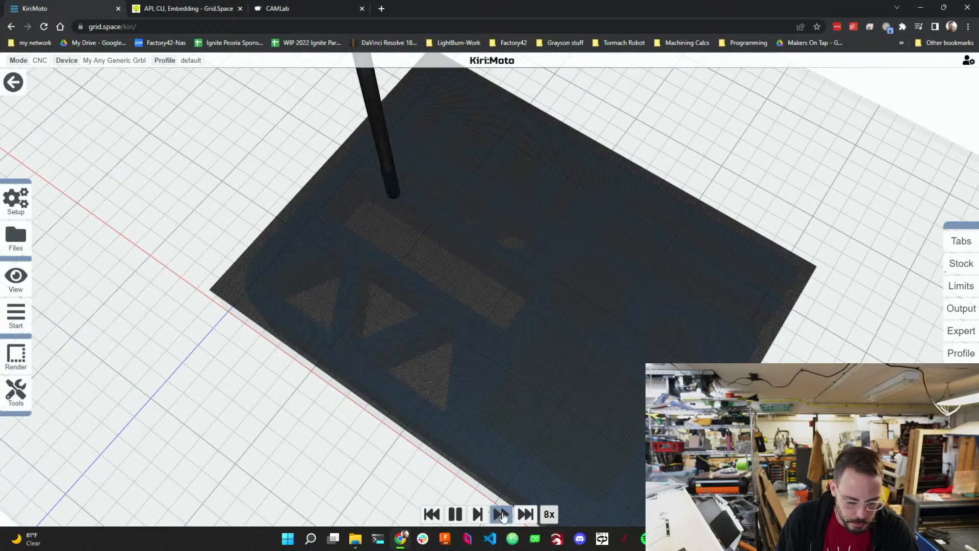
{"action": "left_click", "coordinate": [433, 513]}
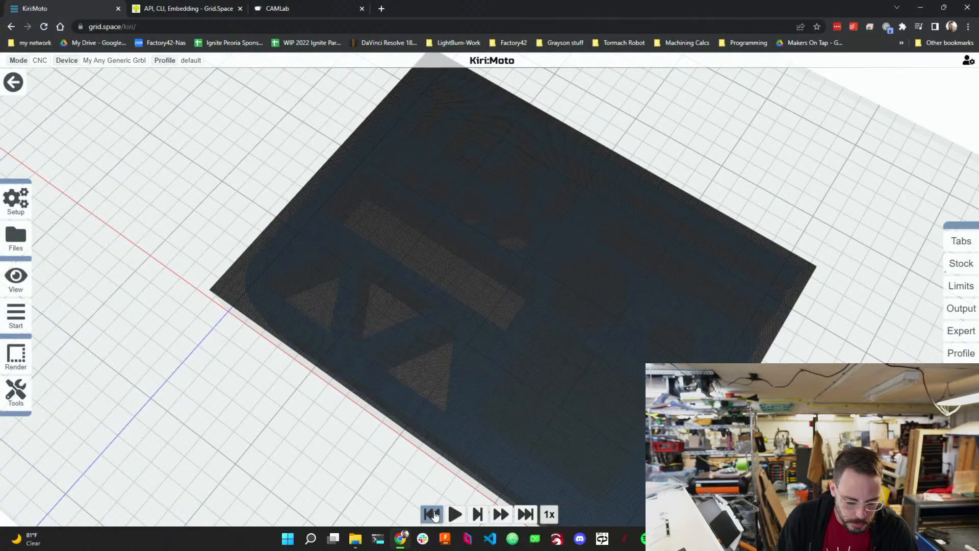
{"action": "left_click", "coordinate": [501, 514]}
{"action": "left_click", "coordinate": [501, 514]}
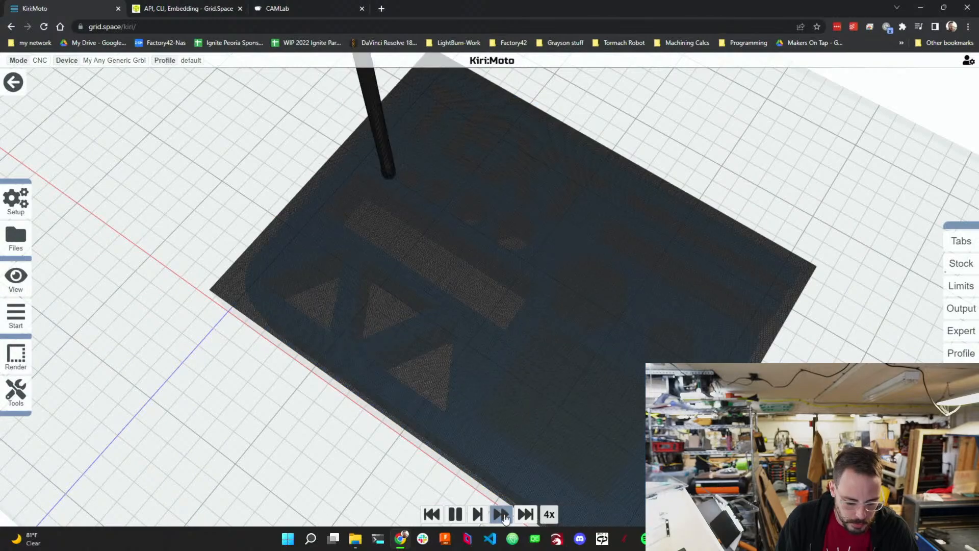
{"action": "left_click", "coordinate": [501, 514]}
{"action": "left_click_drag", "start_coordinate": [366, 427], "coordinate": [383, 455]}
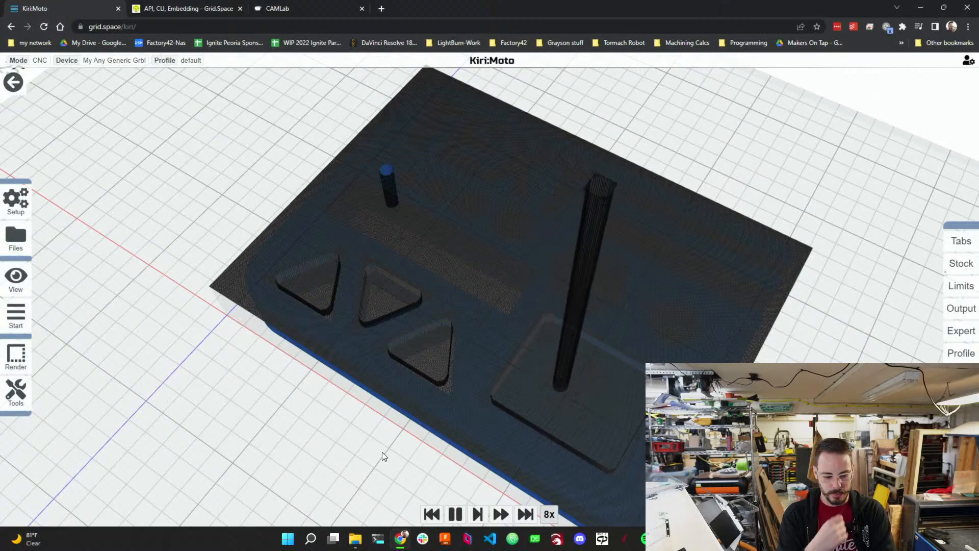
{"action": "left_click", "coordinate": [525, 514]}
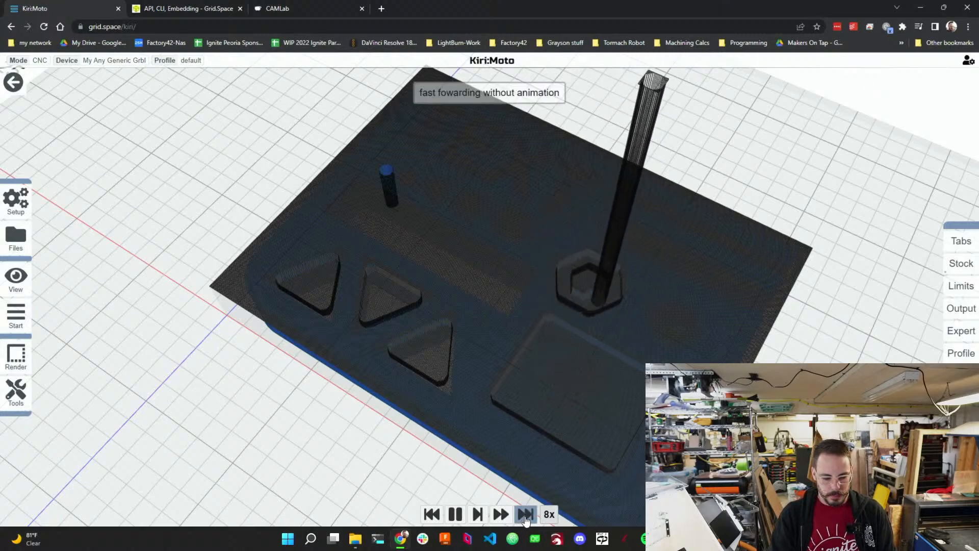
{"action": "left_click", "coordinate": [525, 515]}
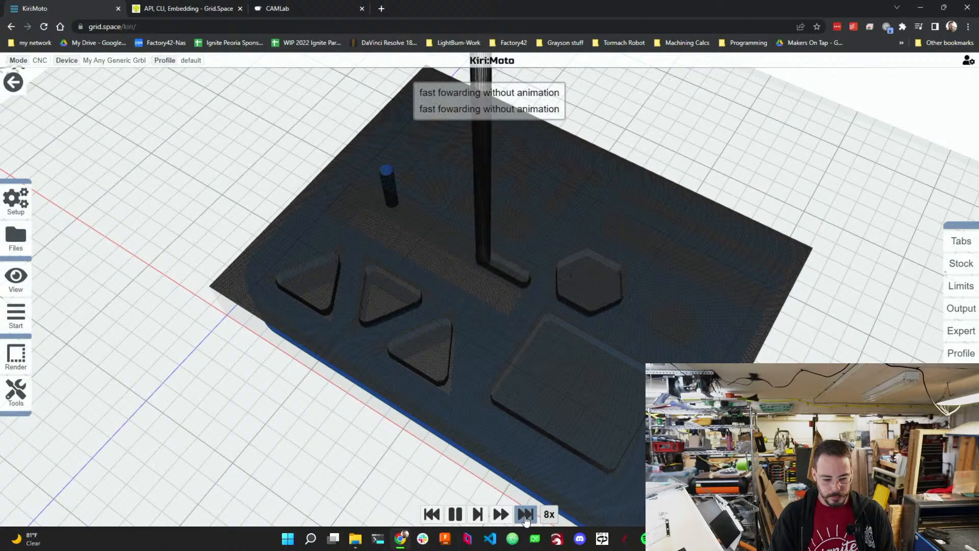
{"action": "left_click", "coordinate": [526, 515]}
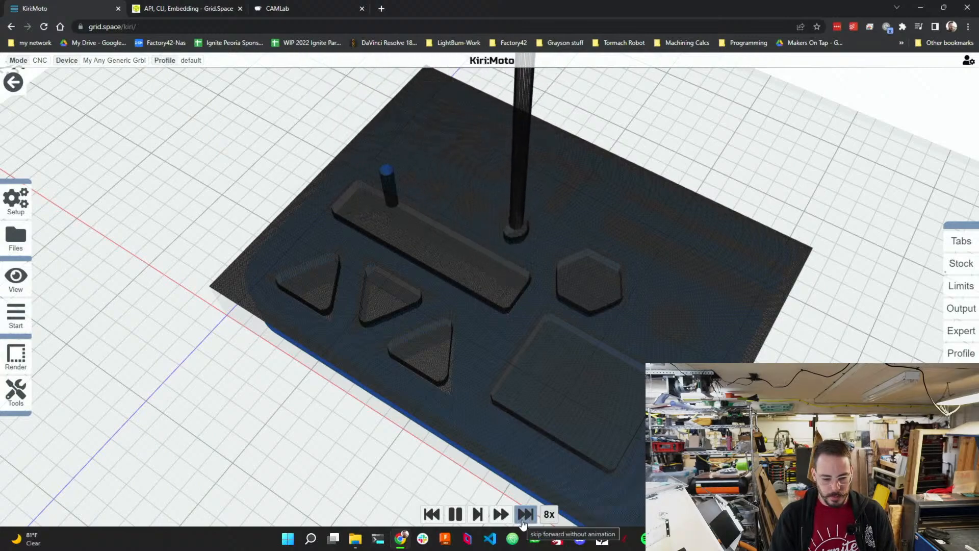
{"action": "left_click", "coordinate": [455, 514]}
Remove the rough operation and add a level operation after the drill.
{"action": "mouse_move", "coordinate": [43, 320]}
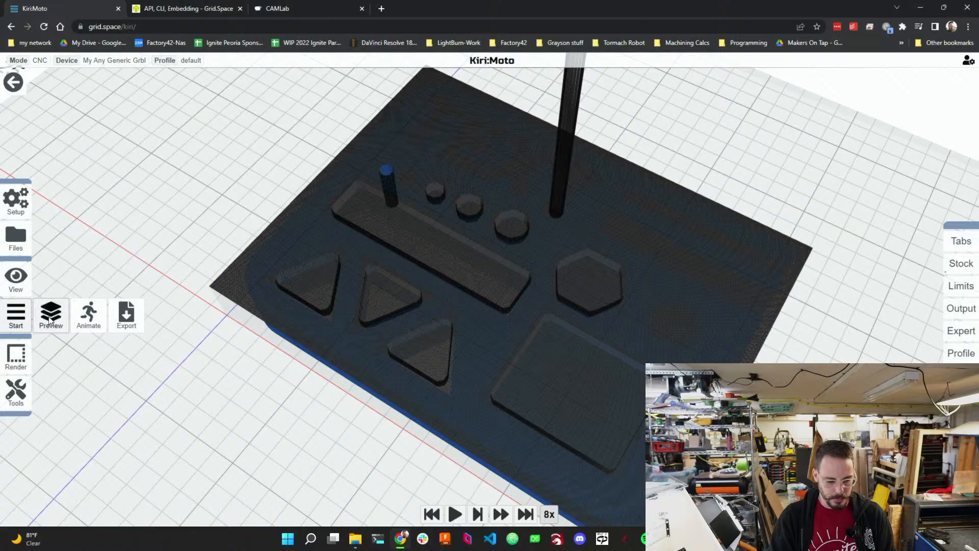
{"action": "left_click", "coordinate": [13, 82]}
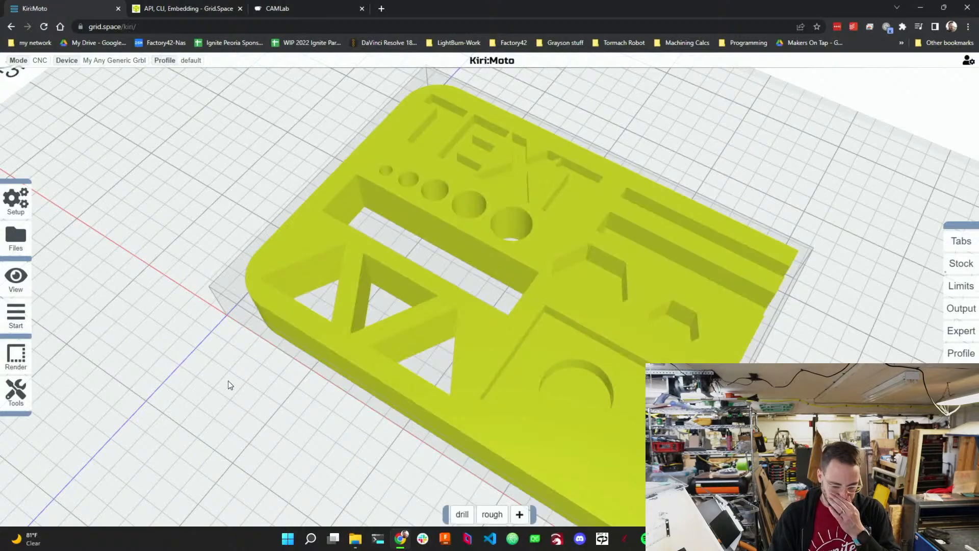
{"action": "left_click", "coordinate": [504, 509]}
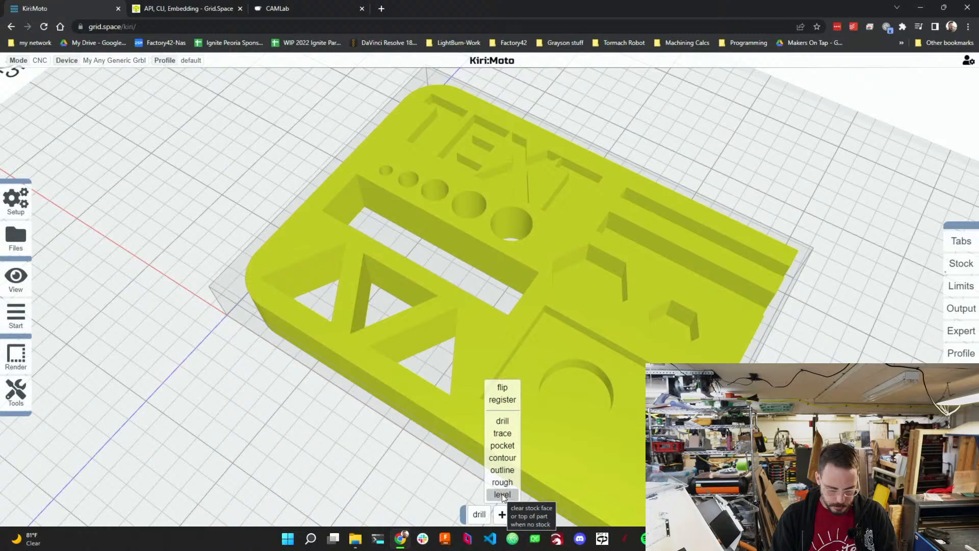
{"action": "left_click", "coordinate": [502, 493]}
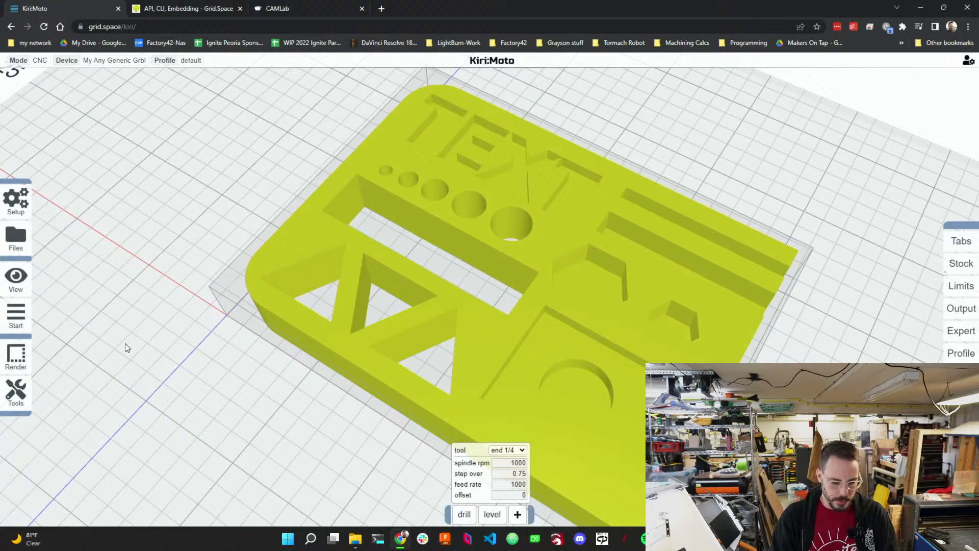
Preview the drill and level toolpaths, orbit to inspect them, and return to the operations view.
{"action": "left_click", "coordinate": [80, 312]}
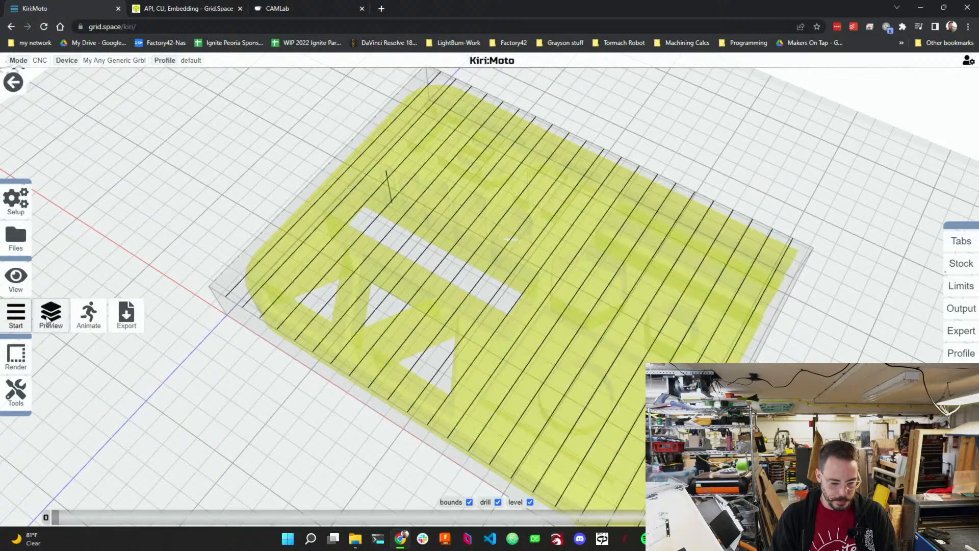
{"action": "left_click", "coordinate": [63, 314]}
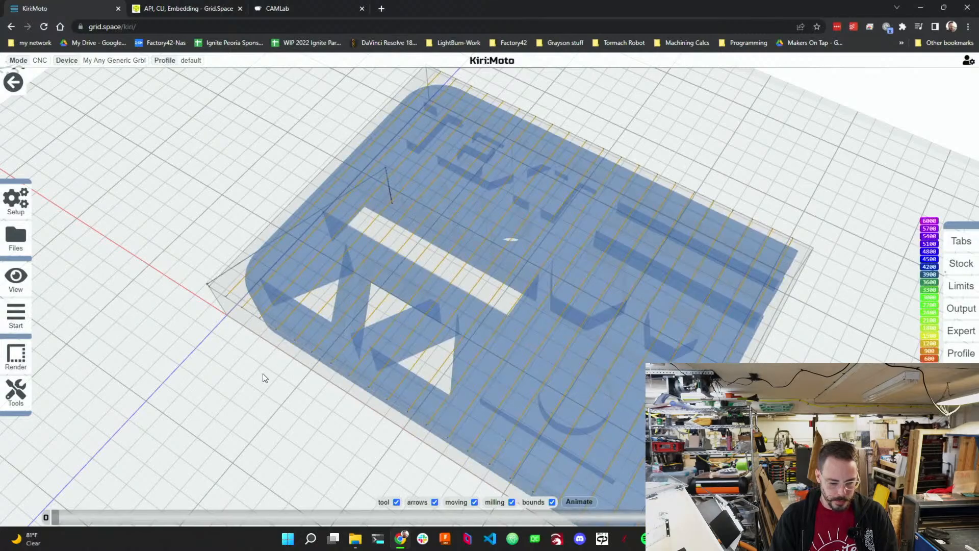
{"action": "left_click_drag", "start_coordinate": [263, 373], "coordinate": [292, 368]}
{"action": "mouse_move", "coordinate": [19, 316]}
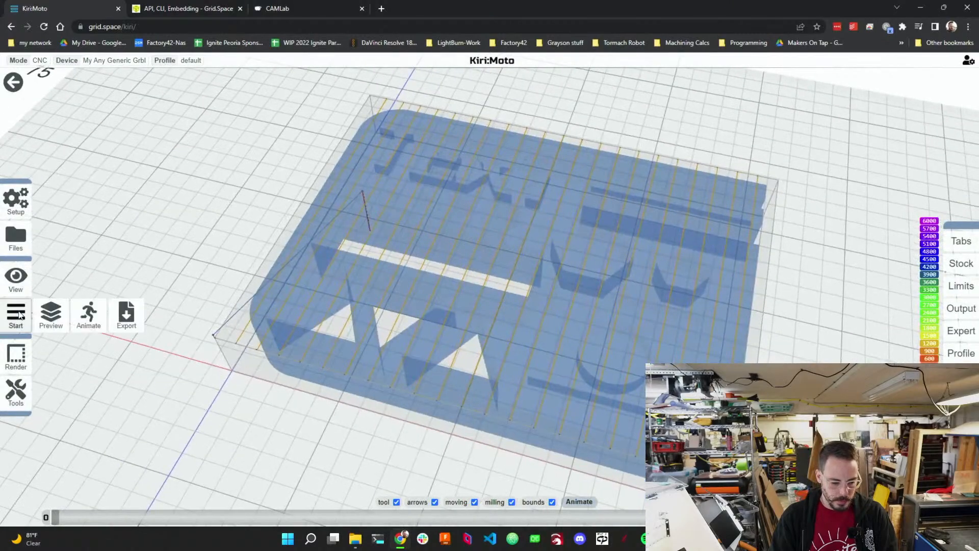
{"action": "left_click", "coordinate": [13, 81]}
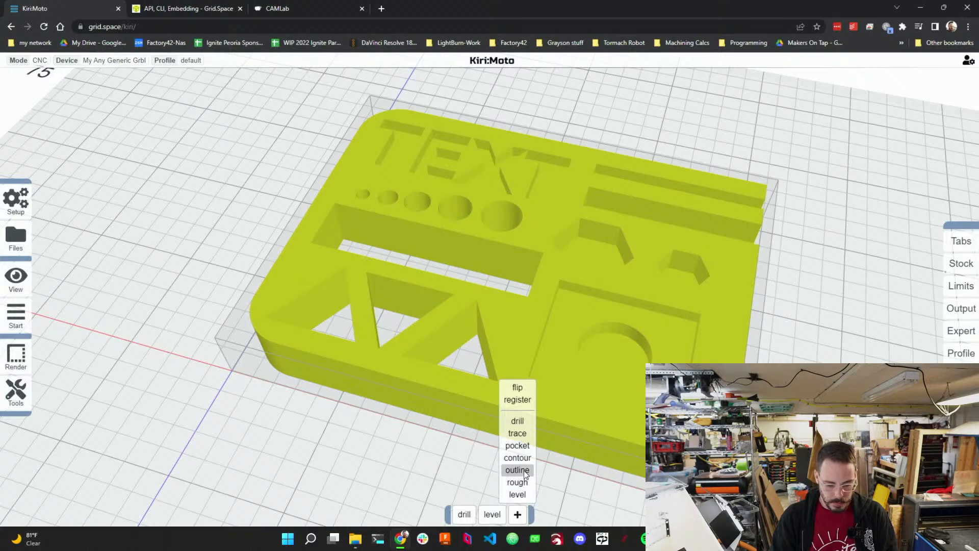
Remove the level operation and add an outline operation after the drill.
{"action": "left_click", "coordinate": [501, 507]}
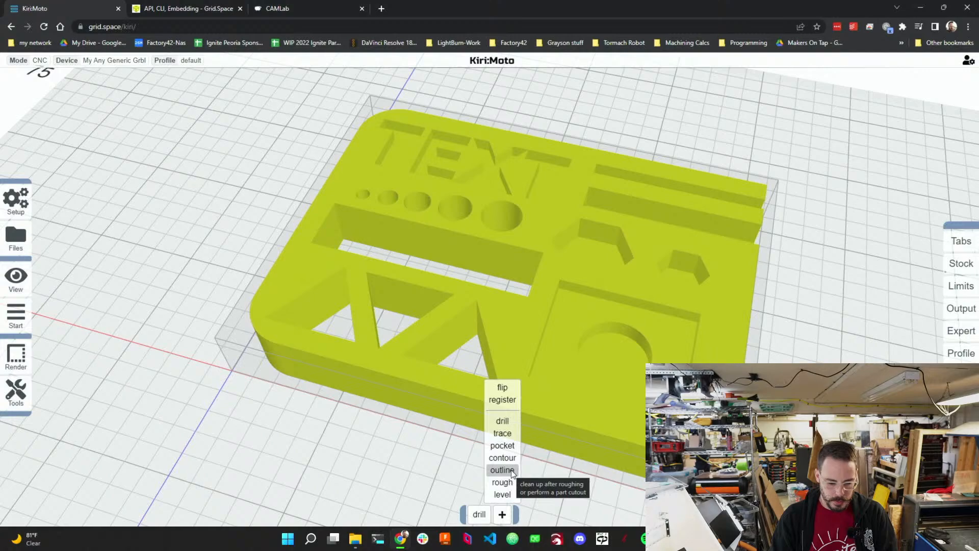
{"action": "left_click", "coordinate": [511, 470]}
{"action": "mouse_move", "coordinate": [491, 513]}
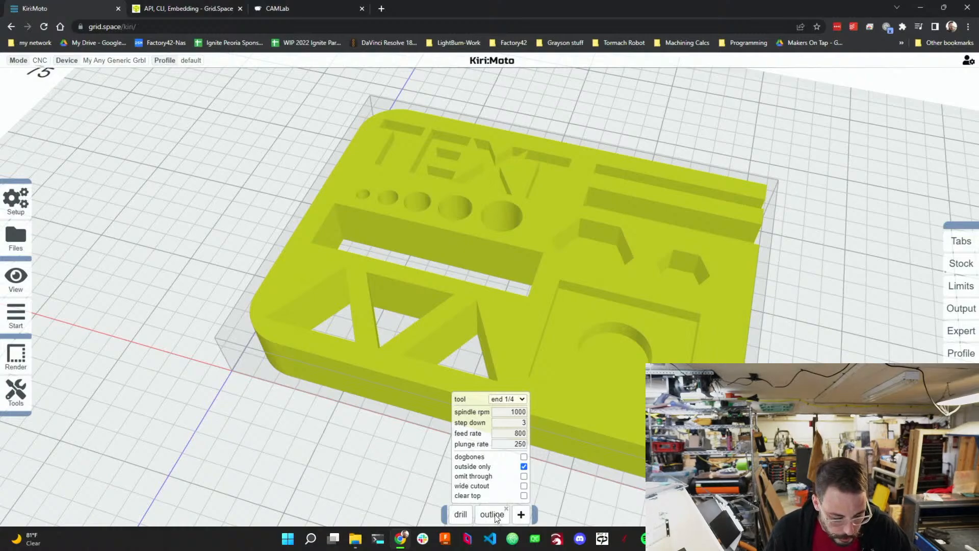
Enable dogbones on the outline operation and set its tool to end 1/8.
{"action": "left_click", "coordinate": [523, 457]}
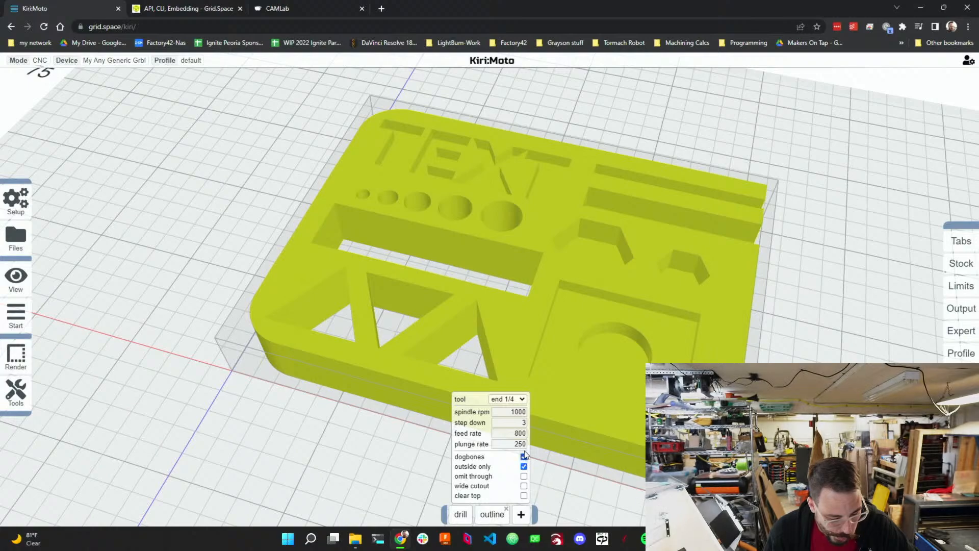
{"action": "left_click", "coordinate": [525, 401]}
{"action": "left_click", "coordinate": [516, 422]}
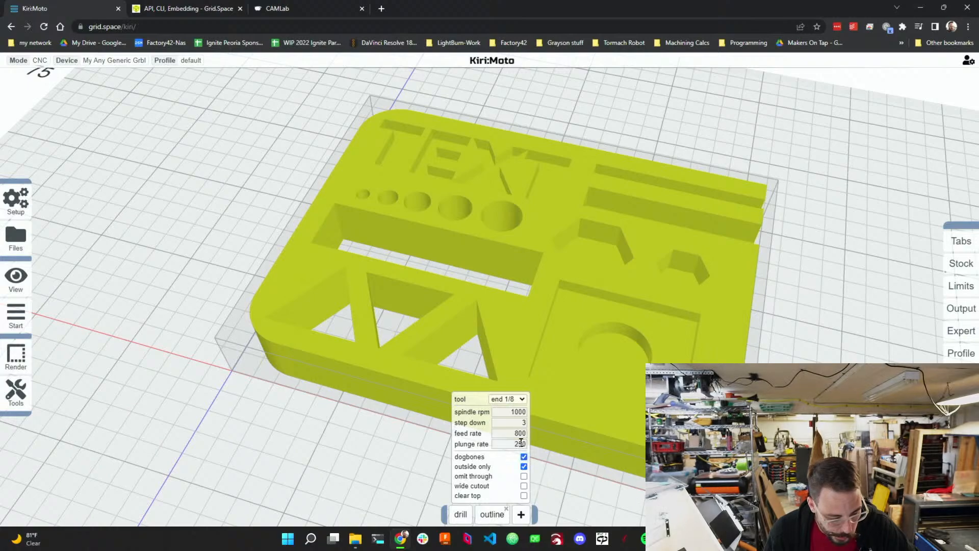
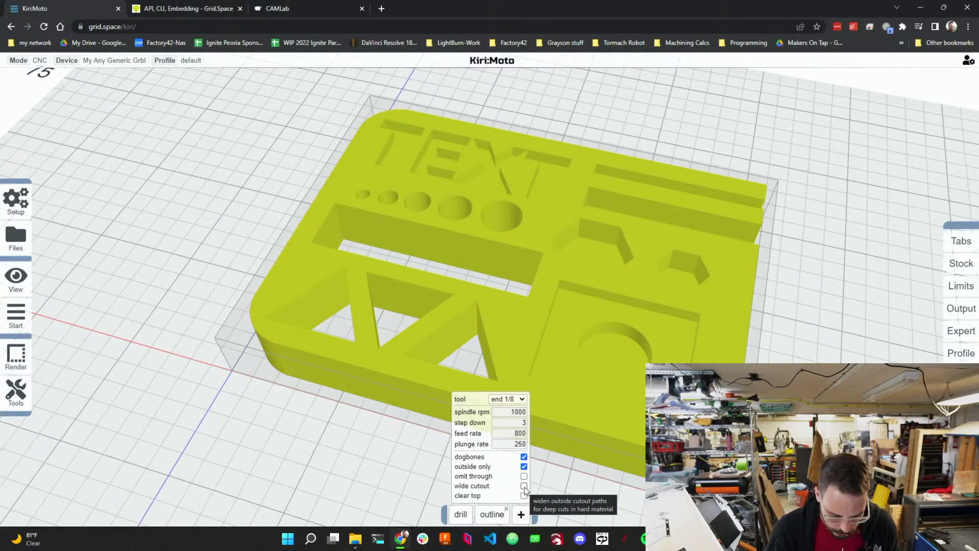
Enable wide cutout on the outline operation, then preview the drill and outline toolpaths and orbit to inspect them.
{"action": "left_click", "coordinate": [524, 486]}
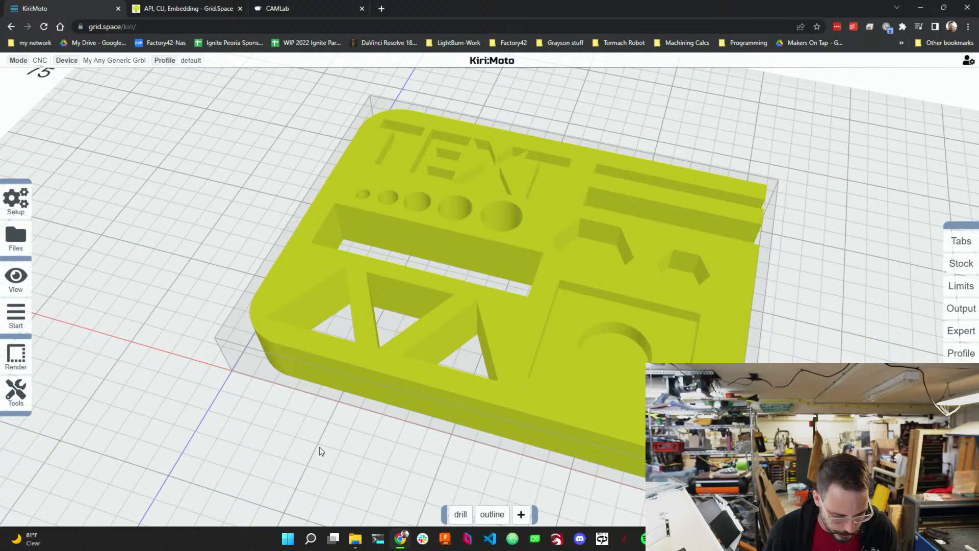
{"action": "left_click", "coordinate": [54, 316]}
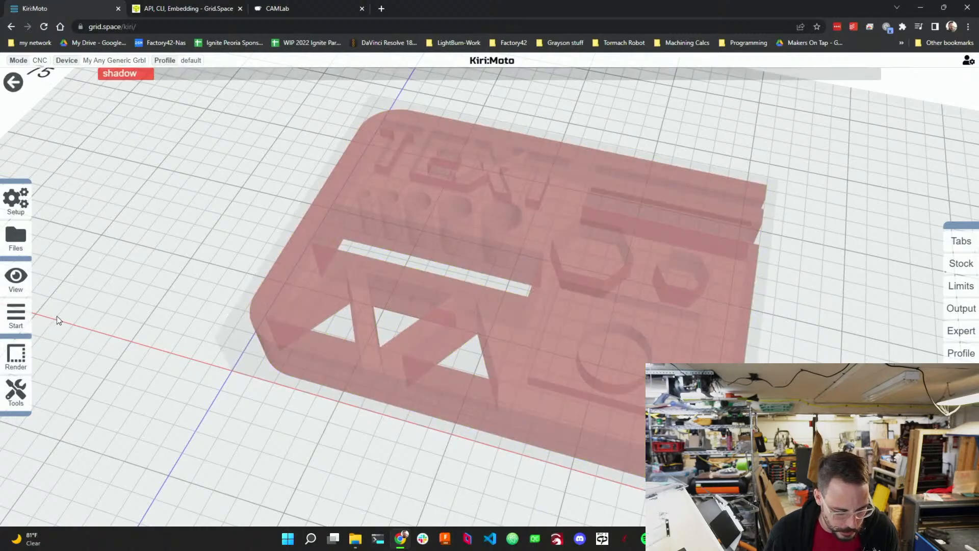
{"action": "left_click_drag", "start_coordinate": [231, 382], "coordinate": [314, 414]}
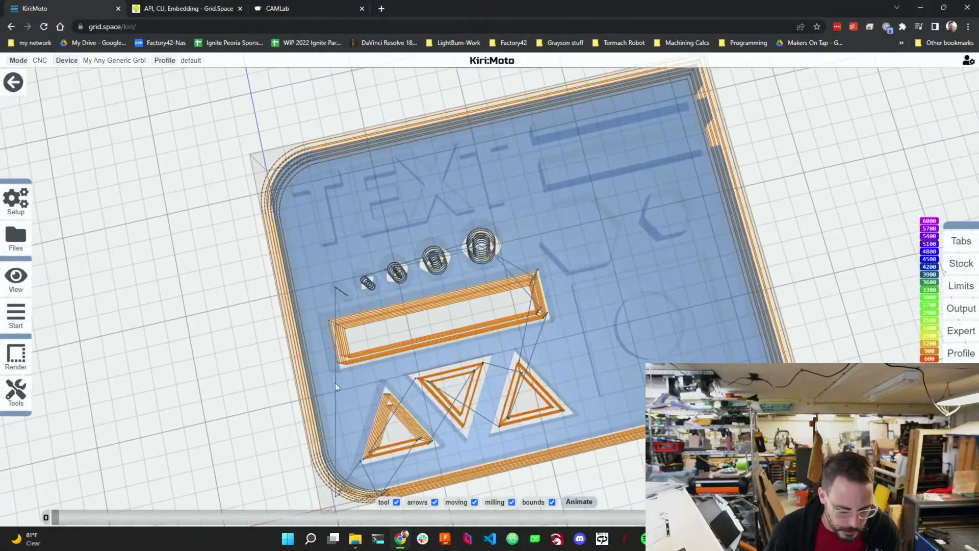
{"action": "right_click_drag", "start_coordinate": [399, 366], "coordinate": [442, 333]}
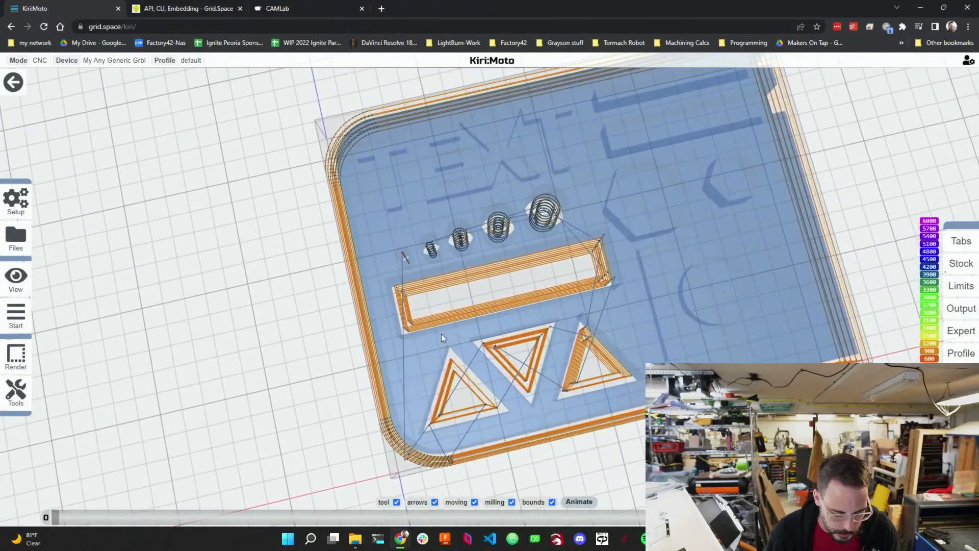
Play the animated milling simulation of the toolpaths and return to the operations view.
{"action": "mouse_move", "coordinate": [23, 321]}
{"action": "left_click", "coordinate": [88, 316]}
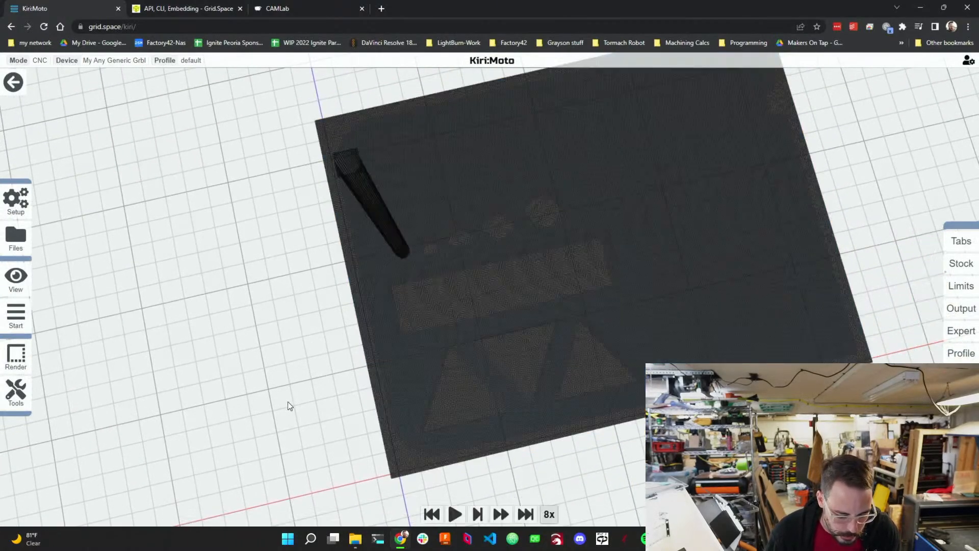
{"action": "left_click", "coordinate": [455, 514]}
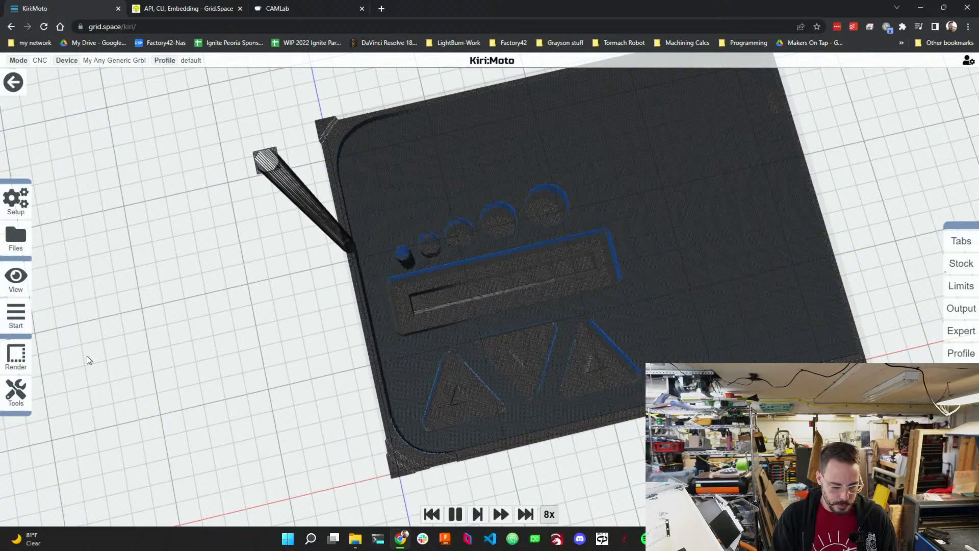
{"action": "left_click", "coordinate": [13, 81]}
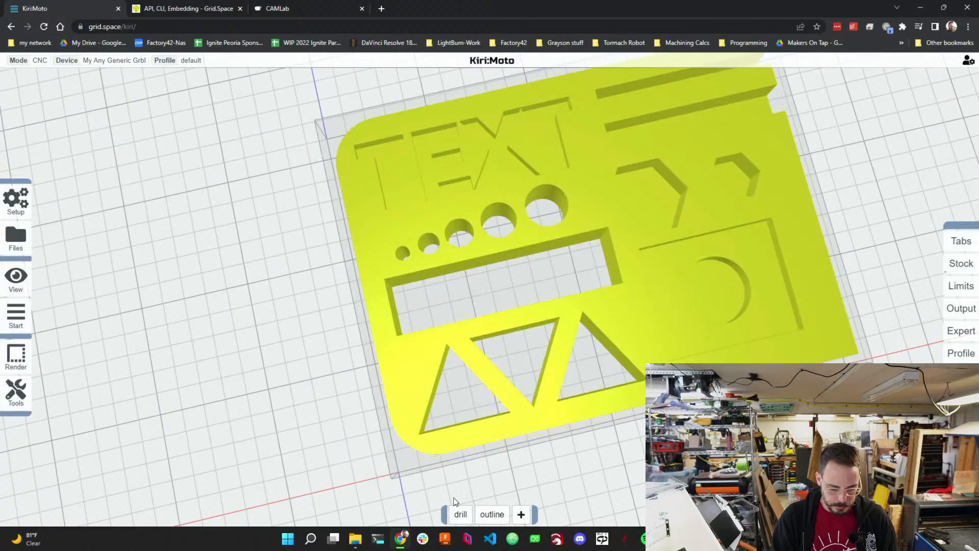
Preview the drill and outline toolpaths once more and go back to the operations view.
{"action": "mouse_move", "coordinate": [489, 514]}
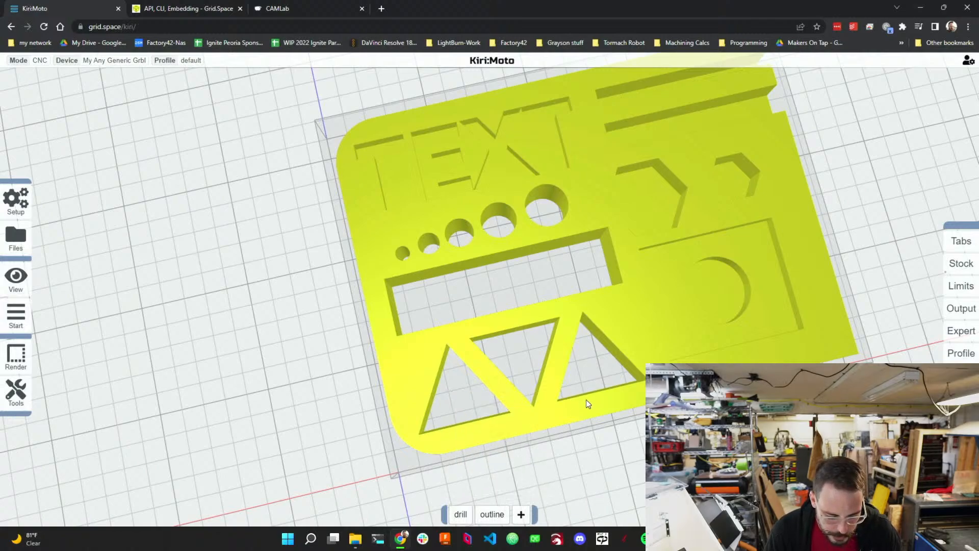
{"action": "mouse_move", "coordinate": [23, 320]}
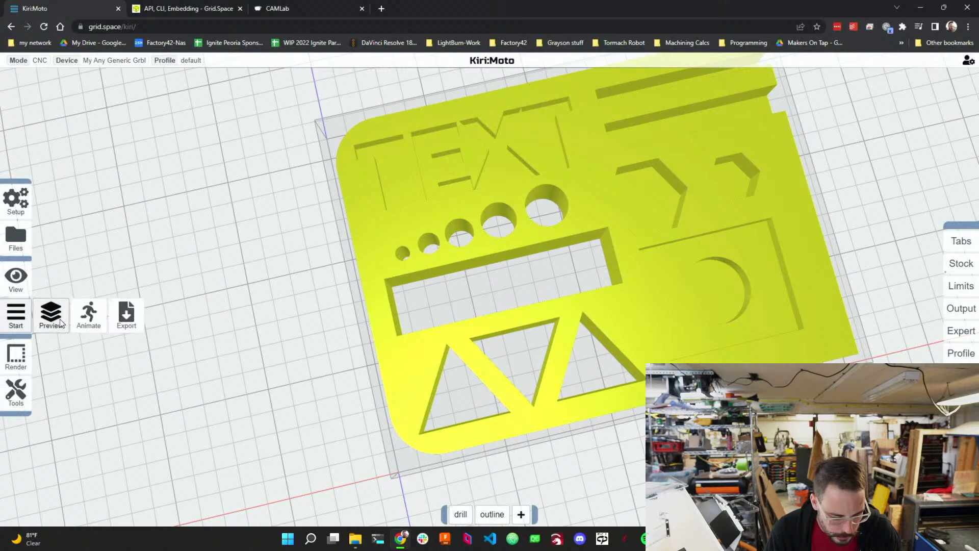
{"action": "left_click", "coordinate": [79, 318]}
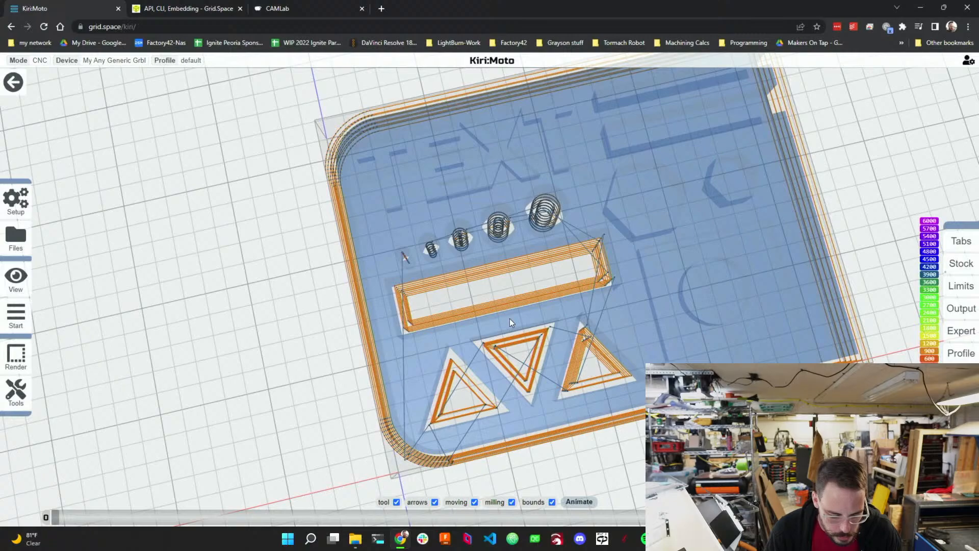
{"action": "left_click", "coordinate": [40, 311]}
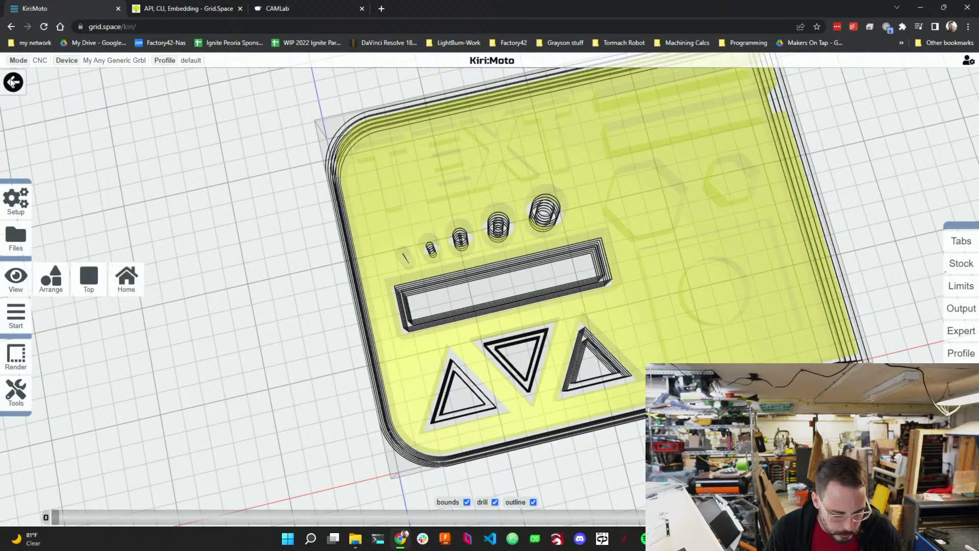
{"action": "left_click", "coordinate": [13, 82]}
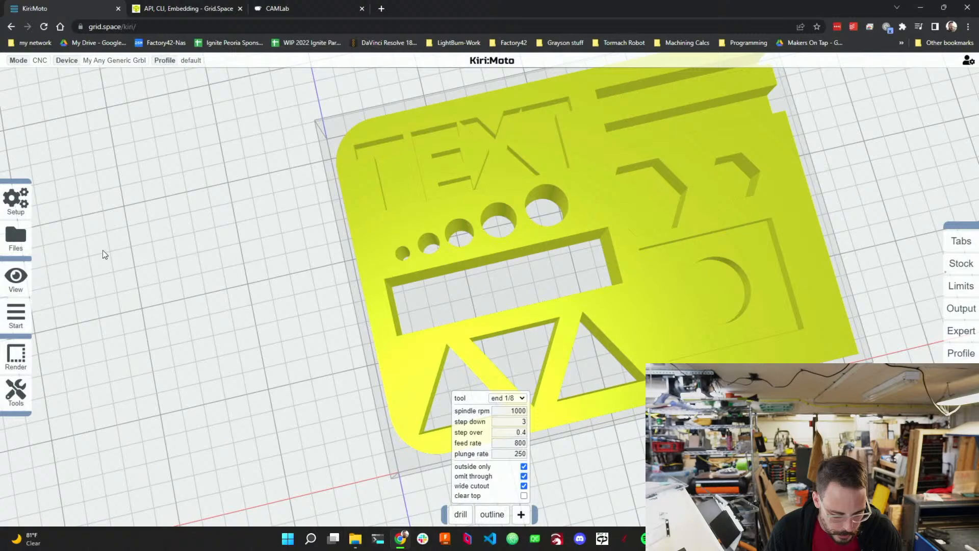
In the toolpath preview, add 5 mm holding tabs at several points around the part's outer perimeter.
{"action": "mouse_move", "coordinate": [16, 316]}
{"action": "left_click", "coordinate": [84, 321]}
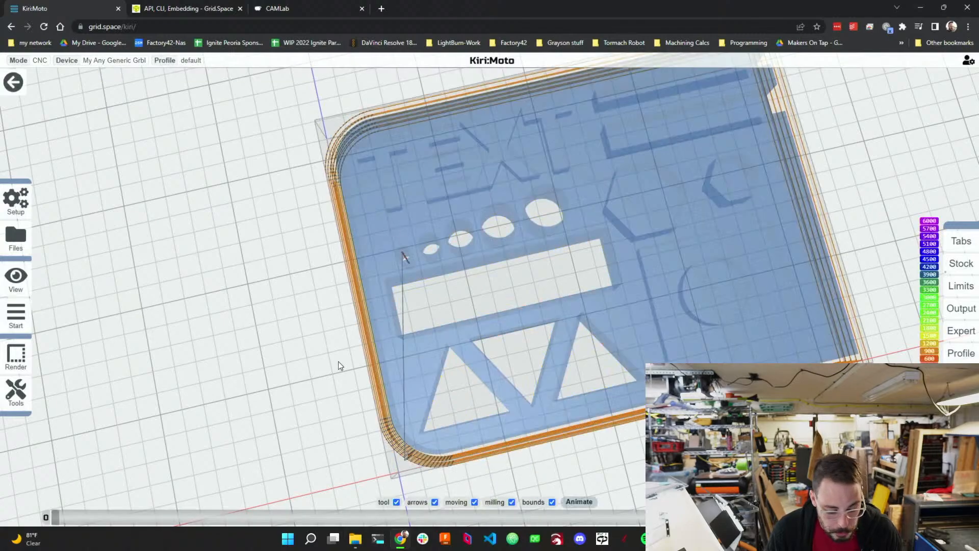
{"action": "left_click_drag", "start_coordinate": [346, 399], "coordinate": [367, 306]}
{"action": "mouse_move", "coordinate": [958, 243]}
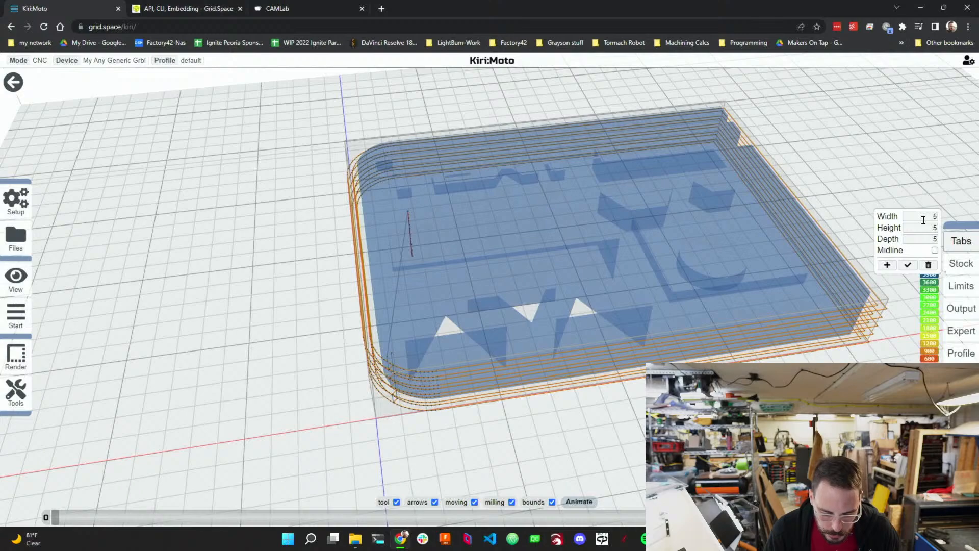
{"action": "left_click", "coordinate": [894, 267]}
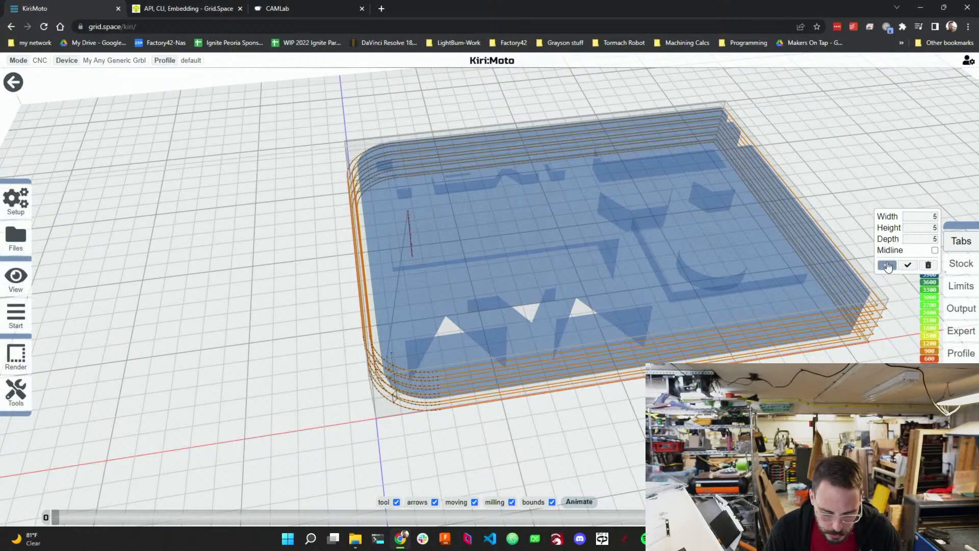
{"action": "left_click", "coordinate": [890, 265]}
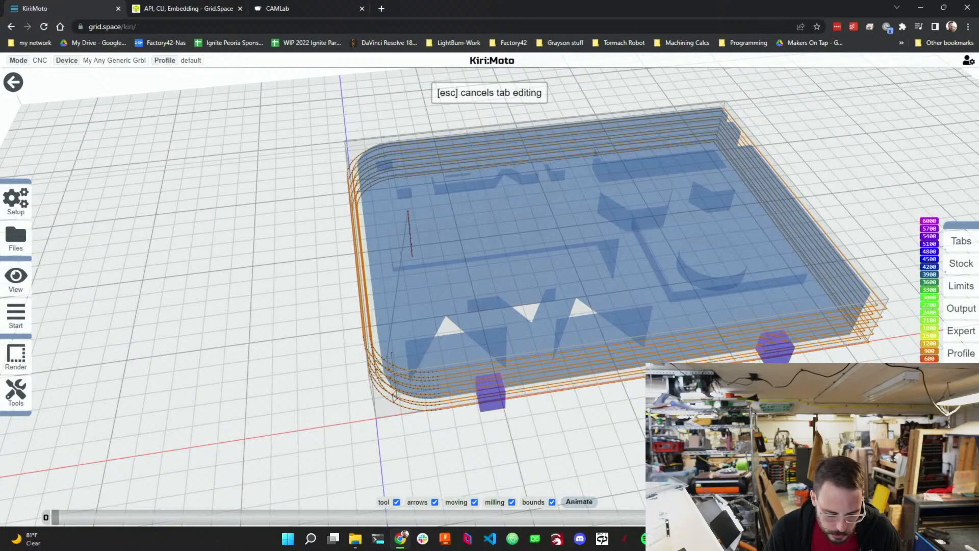
{"action": "left_click_drag", "start_coordinate": [706, 386], "coordinate": [365, 371]}
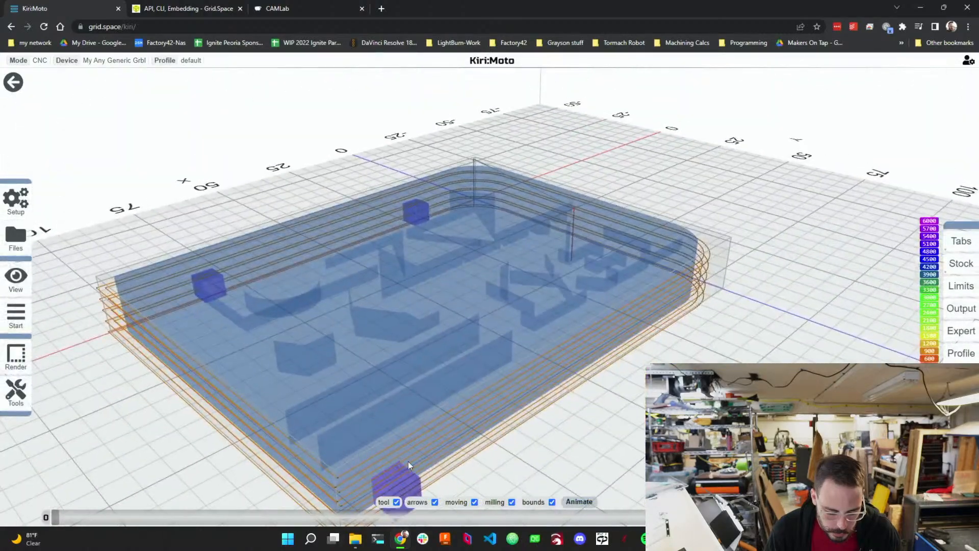
{"action": "left_click", "coordinate": [427, 460]}
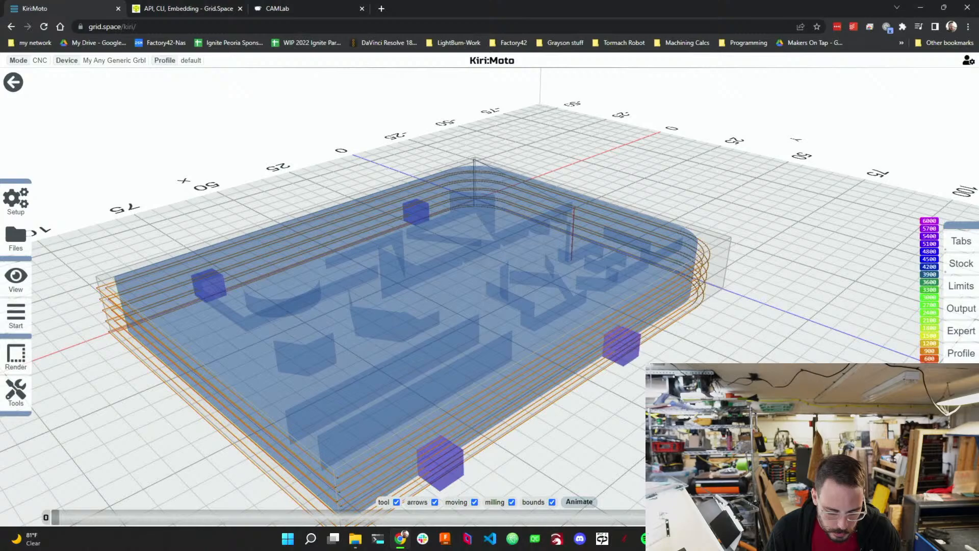
{"action": "left_click_drag", "start_coordinate": [658, 402], "coordinate": [446, 336]}
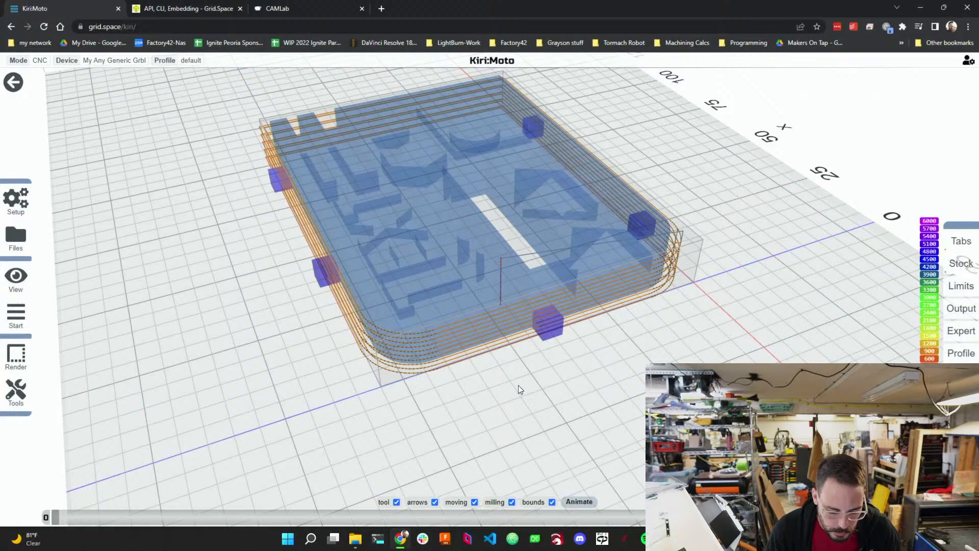
{"action": "left_click", "coordinate": [14, 82]}
Preview the toolpaths with the tabs, orbit around the part to inspect them, and return.
{"action": "mouse_move", "coordinate": [15, 314]}
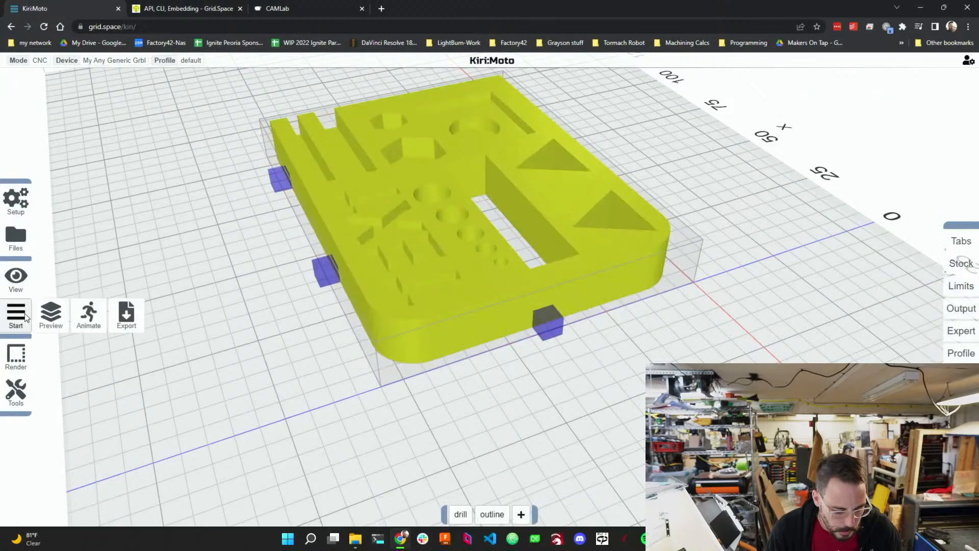
{"action": "left_click", "coordinate": [84, 314]}
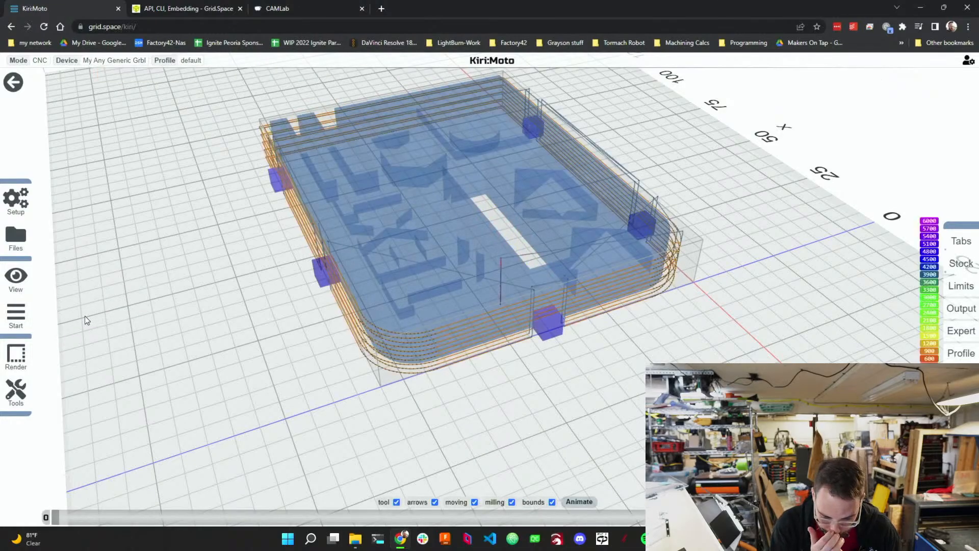
{"action": "left_click_drag", "start_coordinate": [522, 406], "coordinate": [492, 311]}
{"action": "left_click_drag", "start_coordinate": [538, 336], "coordinate": [289, 387]}
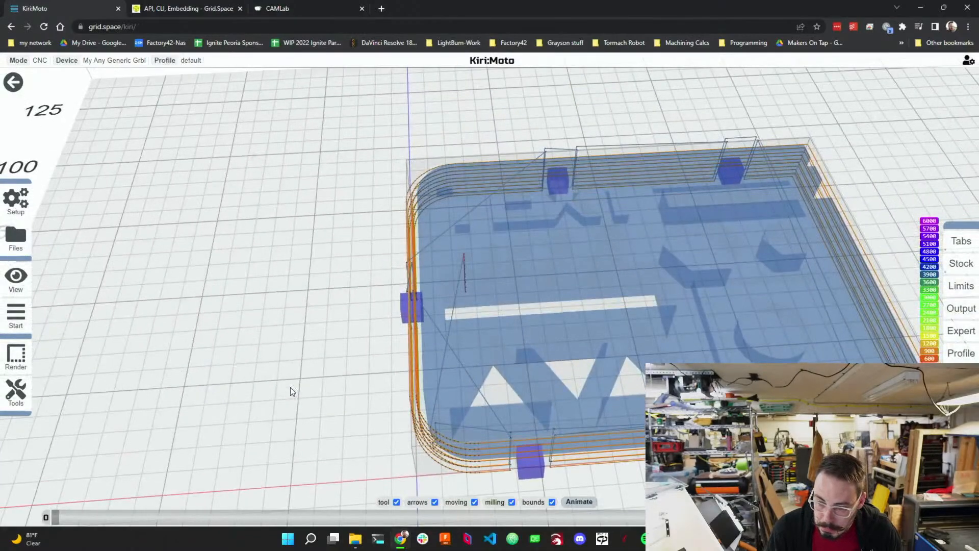
{"action": "left_click_drag", "start_coordinate": [290, 387], "coordinate": [325, 404]}
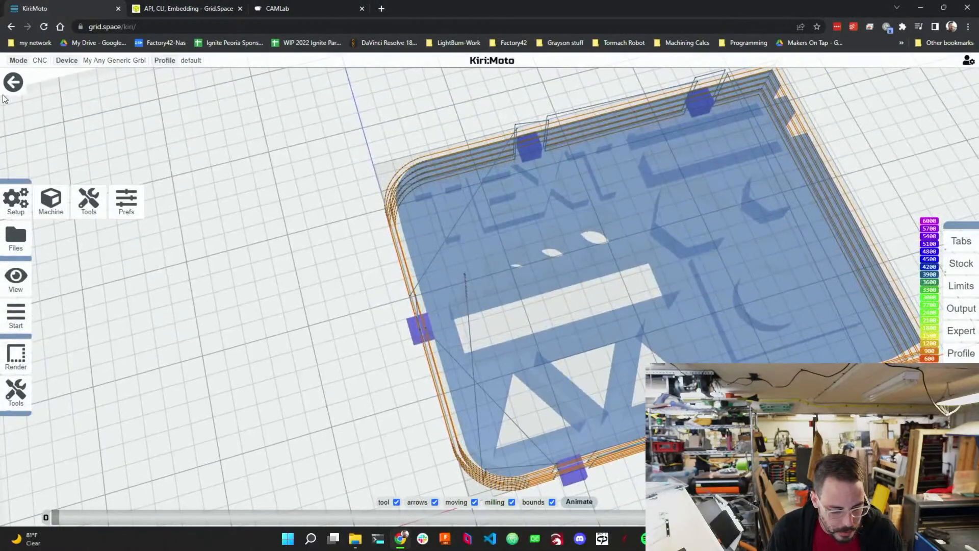
{"action": "left_click", "coordinate": [13, 82]}
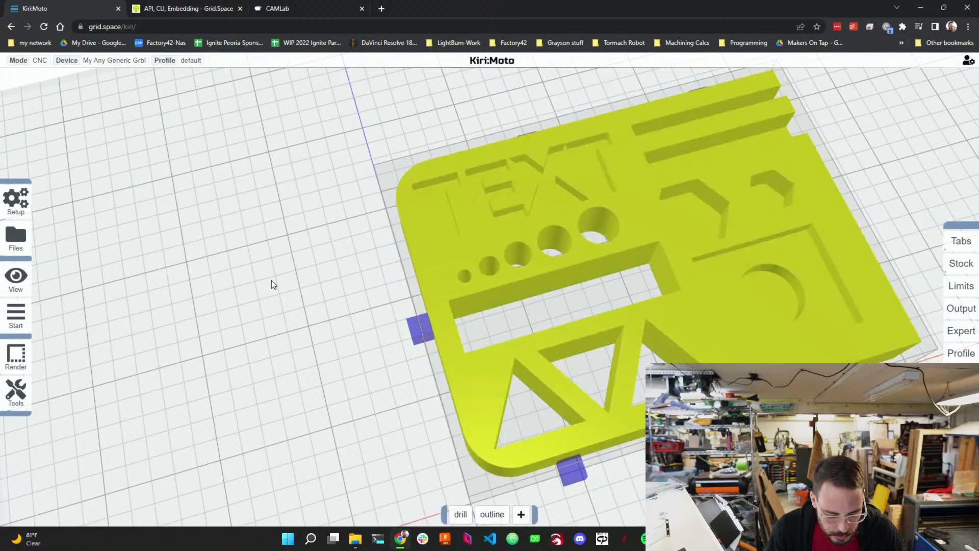
Add a trace operation after the outline and set its tool to end 1/8.
{"action": "mouse_move", "coordinate": [521, 515]}
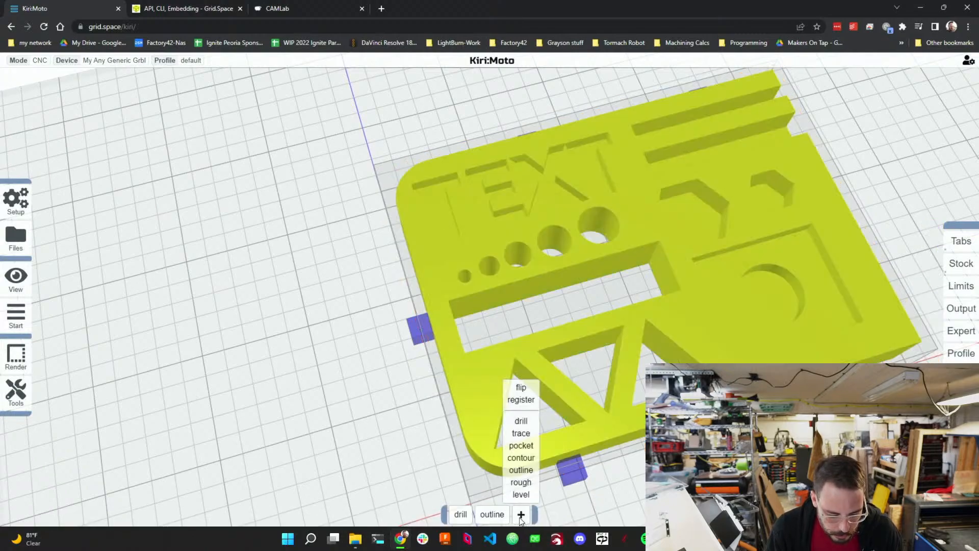
{"action": "left_click", "coordinate": [521, 433]}
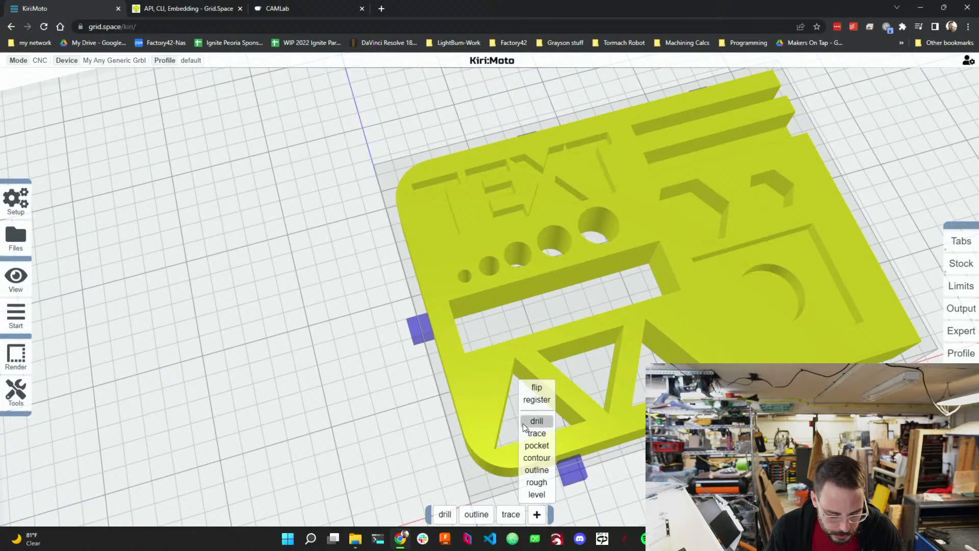
{"action": "mouse_move", "coordinate": [510, 513]}
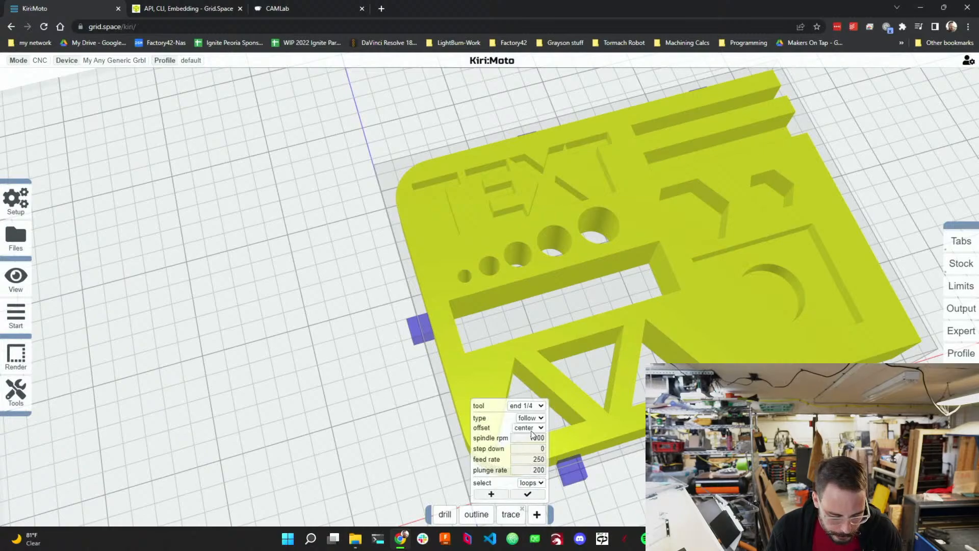
{"action": "left_click", "coordinate": [533, 407]}
{"action": "left_click", "coordinate": [525, 423]}
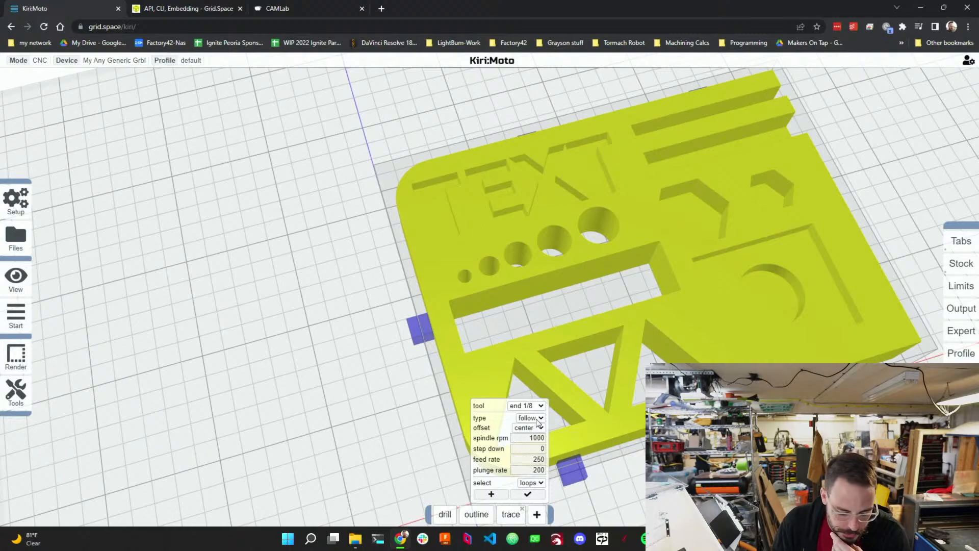
{"action": "left_click", "coordinate": [537, 421]}
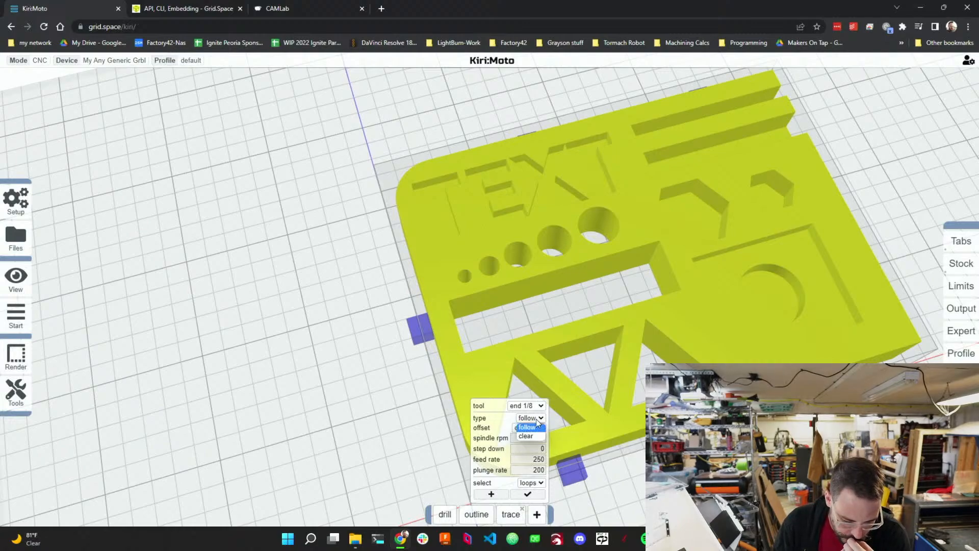
{"action": "left_click", "coordinate": [533, 436]}
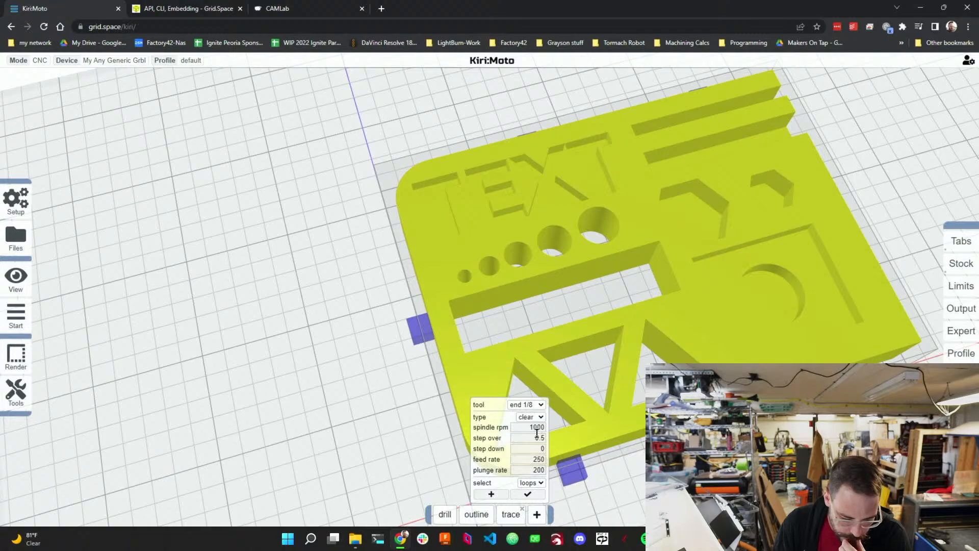
{"action": "left_click", "coordinate": [530, 417]}
{"action": "left_click", "coordinate": [533, 427]}
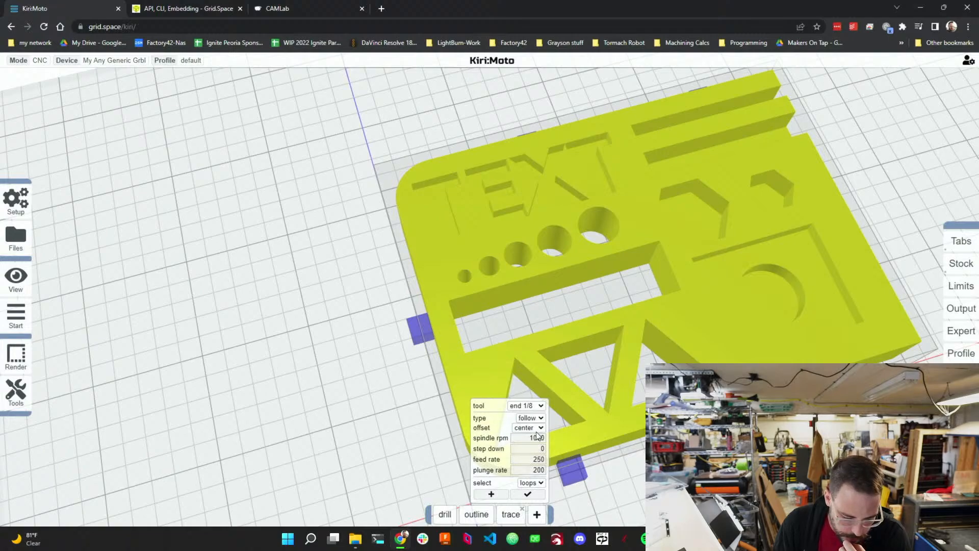
Keep the trace offset at center and set the trace's step down to 3.
{"action": "left_click", "coordinate": [539, 429]}
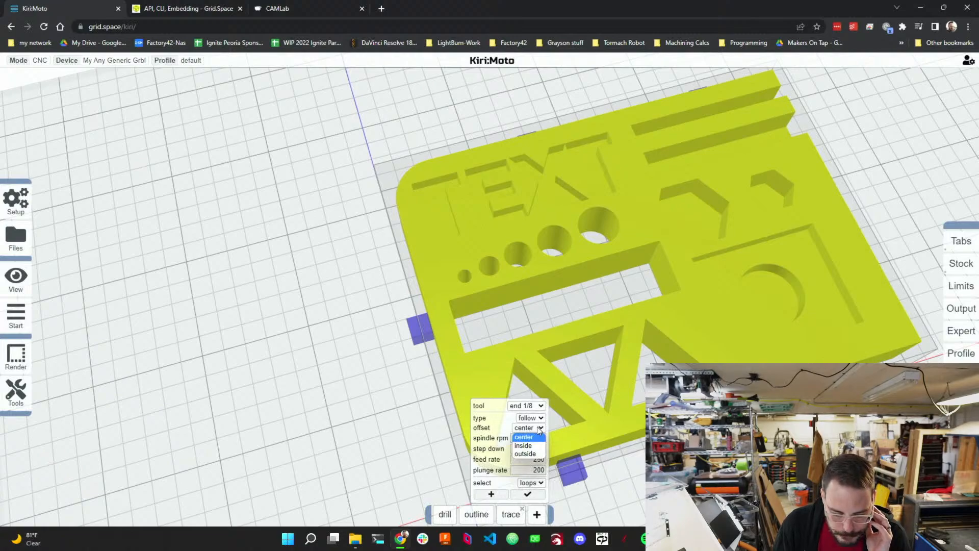
{"action": "left_click", "coordinate": [536, 427]}
{"action": "double_click", "coordinate": [537, 437]}
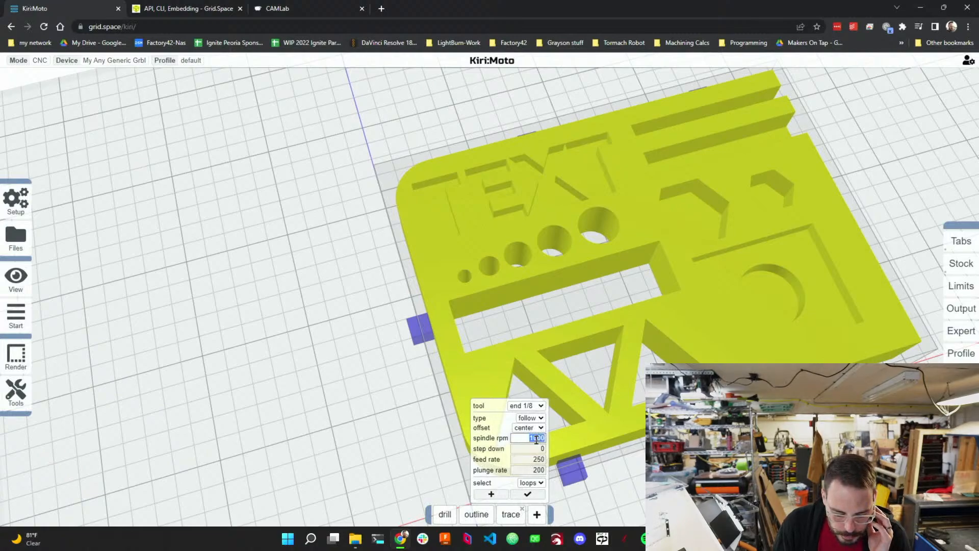
{"action": "left_click", "coordinate": [536, 450]}
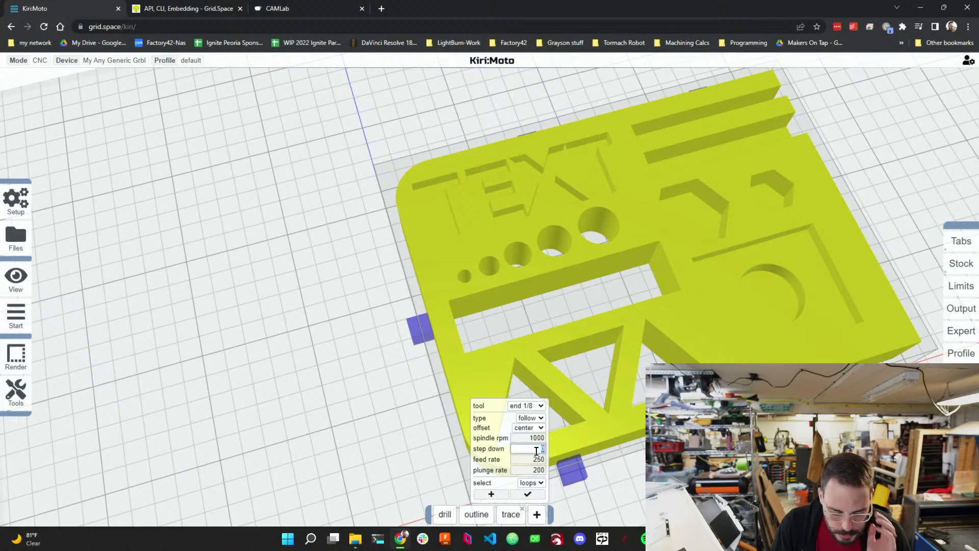
{"action": "type", "text": "3"}
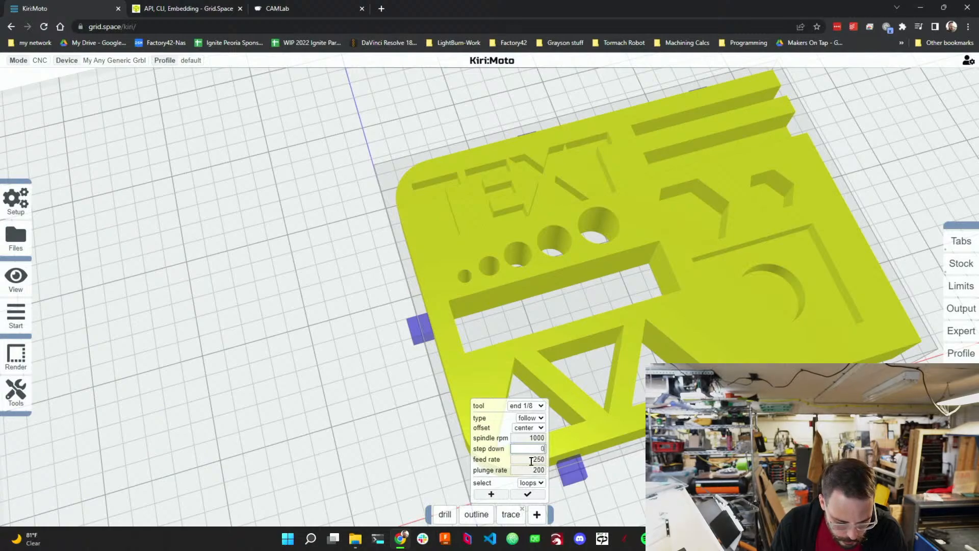
Set the trace operation's feed rate to 2000 and plunge rate to 1000.
{"action": "double_click", "coordinate": [532, 461]}
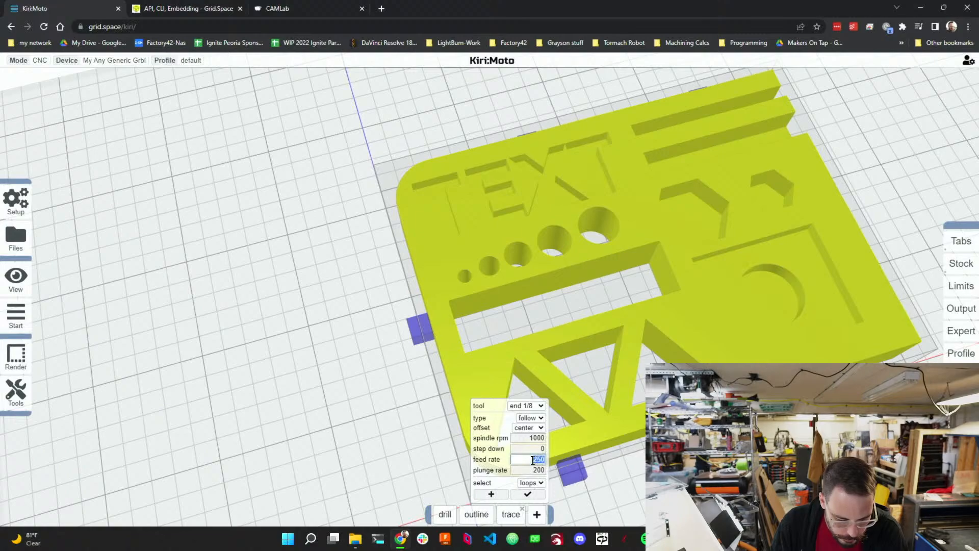
{"action": "type", "text": "20000"}
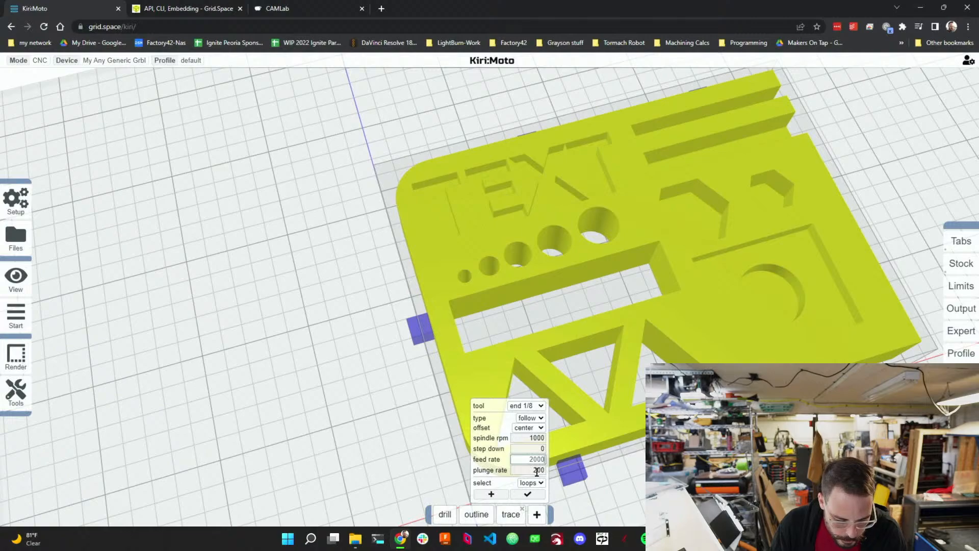
{"action": "double_click", "coordinate": [538, 470]}
{"action": "type", "text": "1000"}
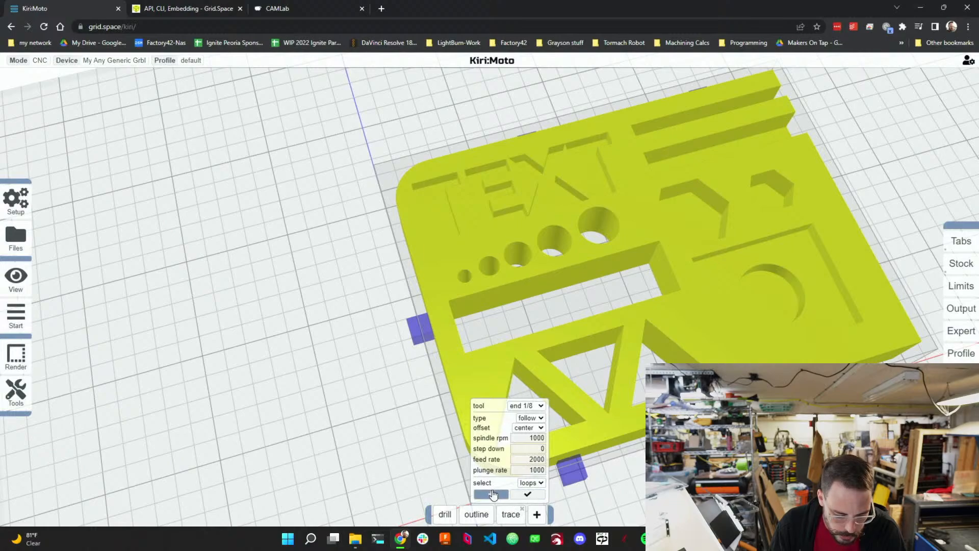
Set the trace selection mode to loops and select the TEXT lettering outlines on the part for tracing.
{"action": "left_click", "coordinate": [540, 483]}
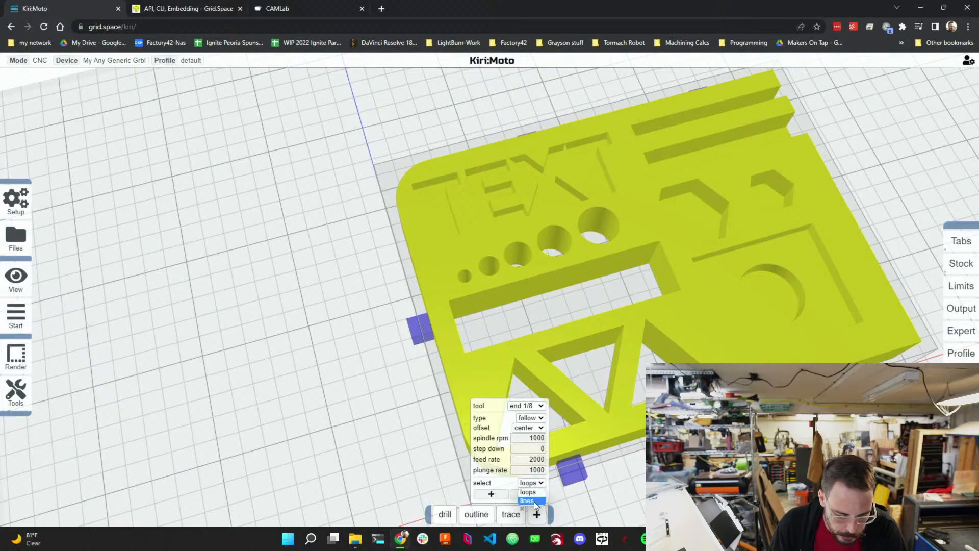
{"action": "left_click", "coordinate": [528, 492]}
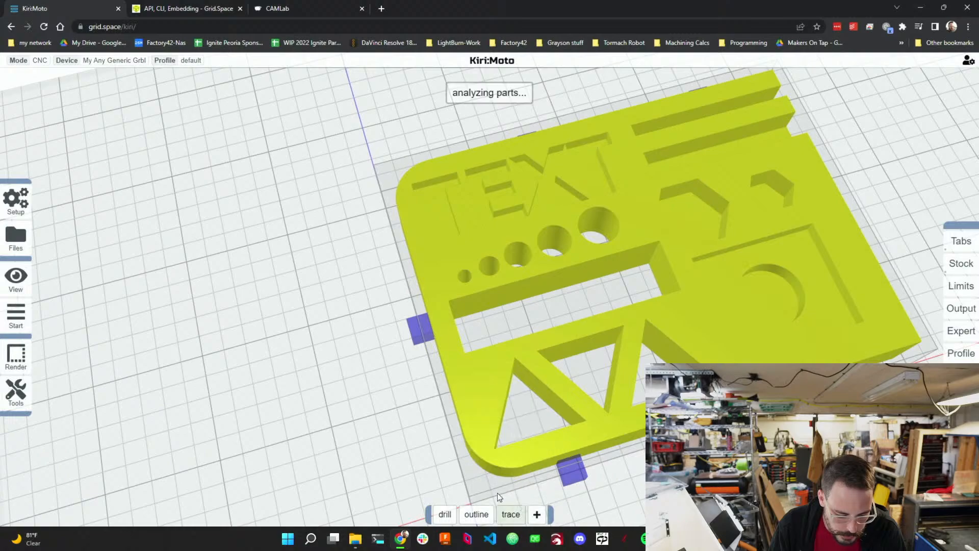
{"action": "left_click", "coordinate": [495, 493]}
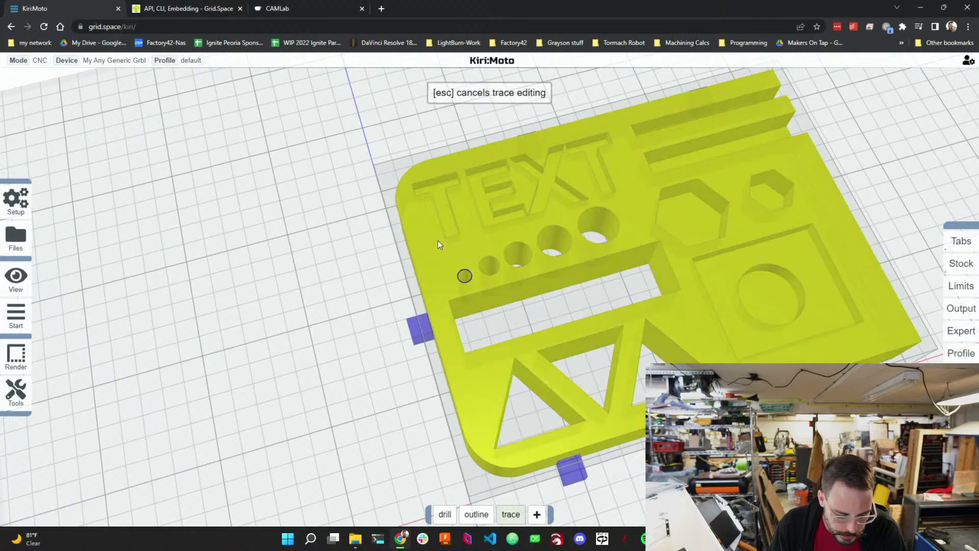
{"action": "left_click", "coordinate": [448, 212]}
{"action": "mouse_move", "coordinate": [458, 218]}
{"action": "right_mouse_down"}
{"action": "mouse_move", "coordinate": [433, 260]}
{"action": "mouse_move", "coordinate": [425, 305]}
{"action": "right_mouse_up"}
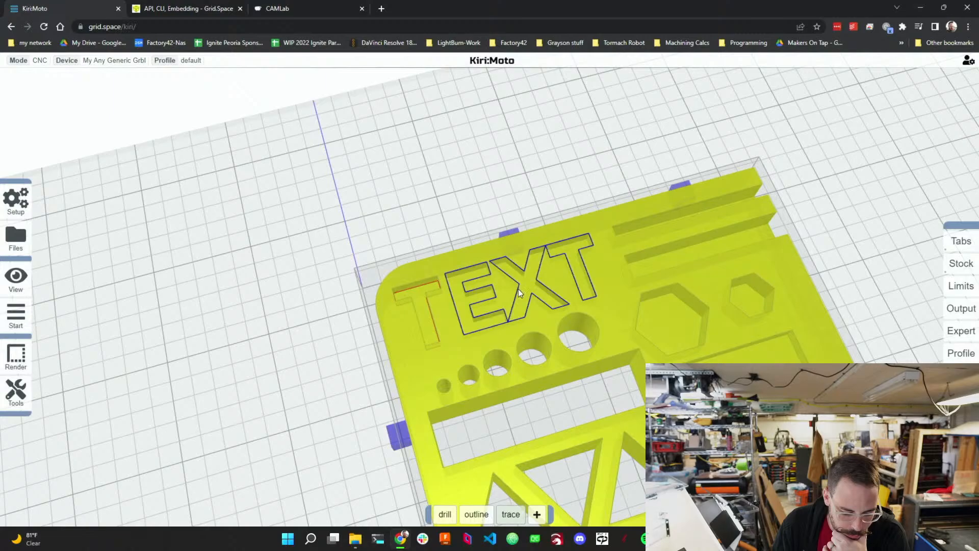
{"action": "scroll", "coordinate": [533, 269], "scroll_direction": "down", "scroll_amount": 4}
{"action": "scroll", "coordinate": [534, 267], "scroll_direction": "up", "scroll_amount": 3}
{"action": "scroll", "coordinate": [534, 278], "scroll_direction": "up", "scroll_amount": 4}
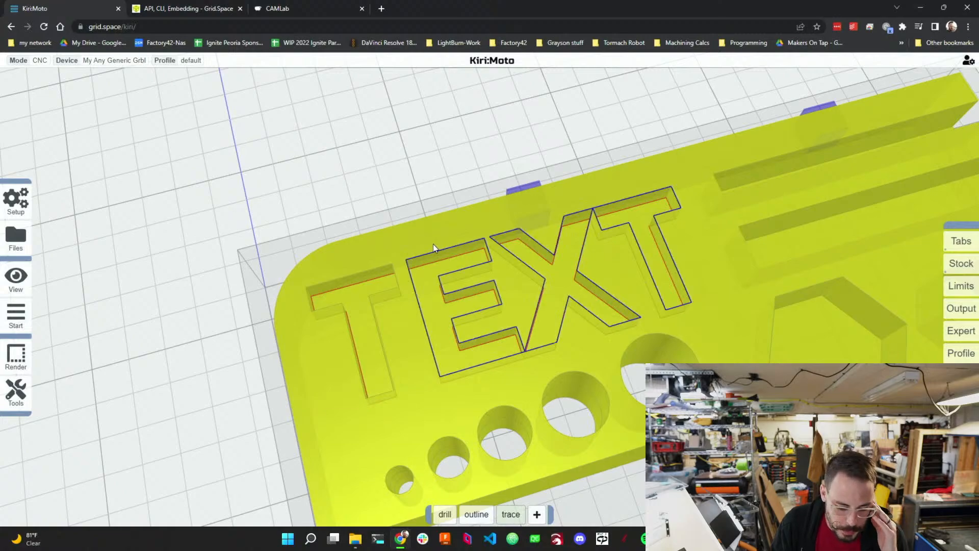
{"action": "scroll", "coordinate": [439, 204], "scroll_direction": "down", "scroll_amount": 3}
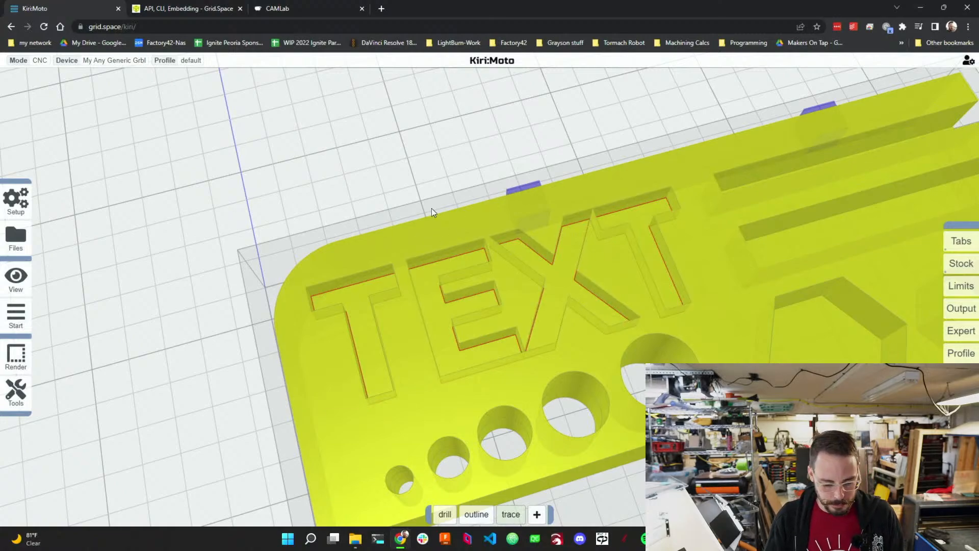
{"action": "scroll", "coordinate": [419, 219], "scroll_direction": "down", "scroll_amount": 4}
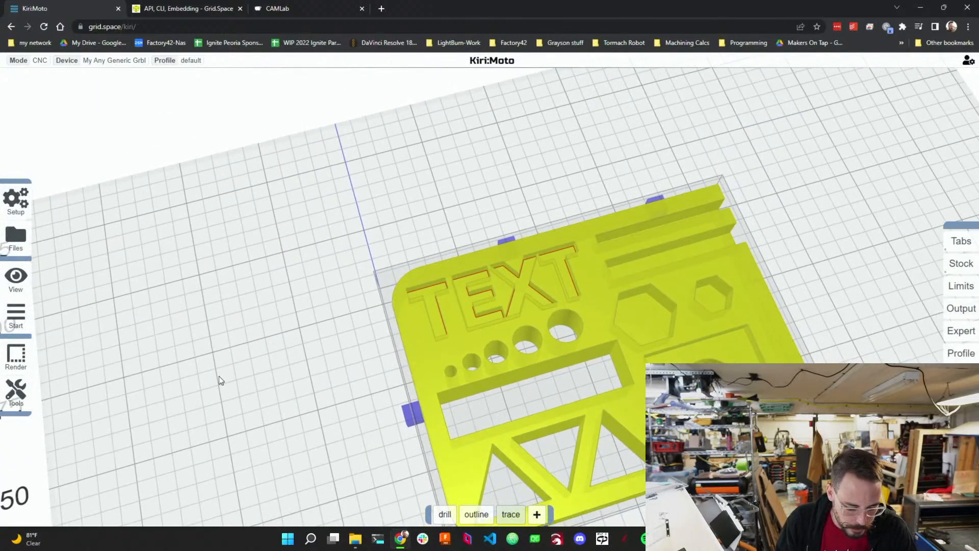
Preview the toolpaths for all operations, zooming in on the traced lettering.
{"action": "mouse_move", "coordinate": [508, 520]}
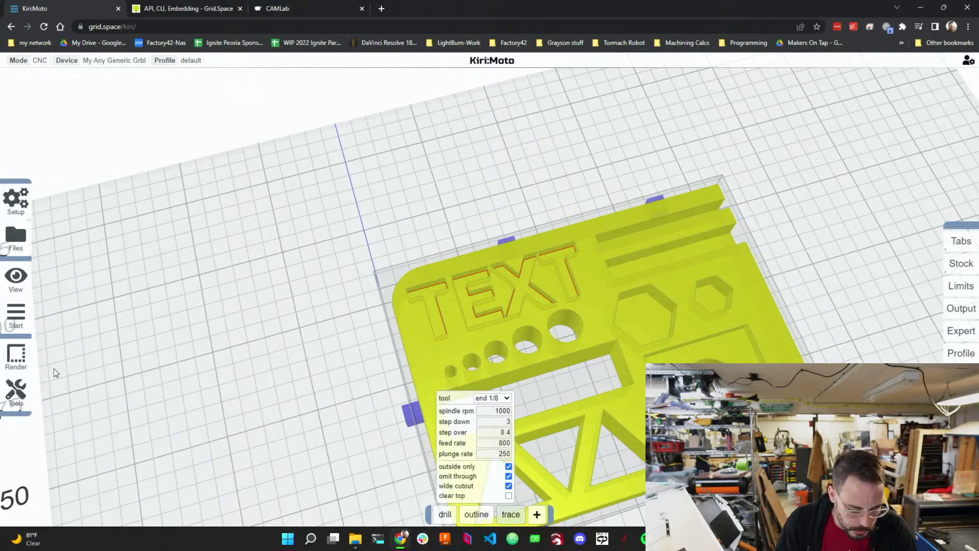
{"action": "left_click", "coordinate": [127, 316]}
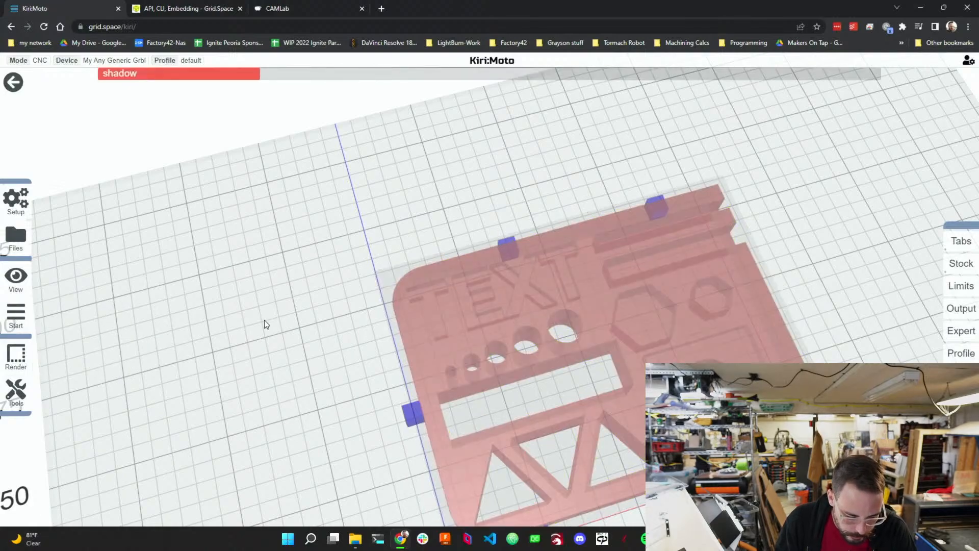
{"action": "scroll", "coordinate": [403, 306], "scroll_direction": "up", "scroll_amount": 5}
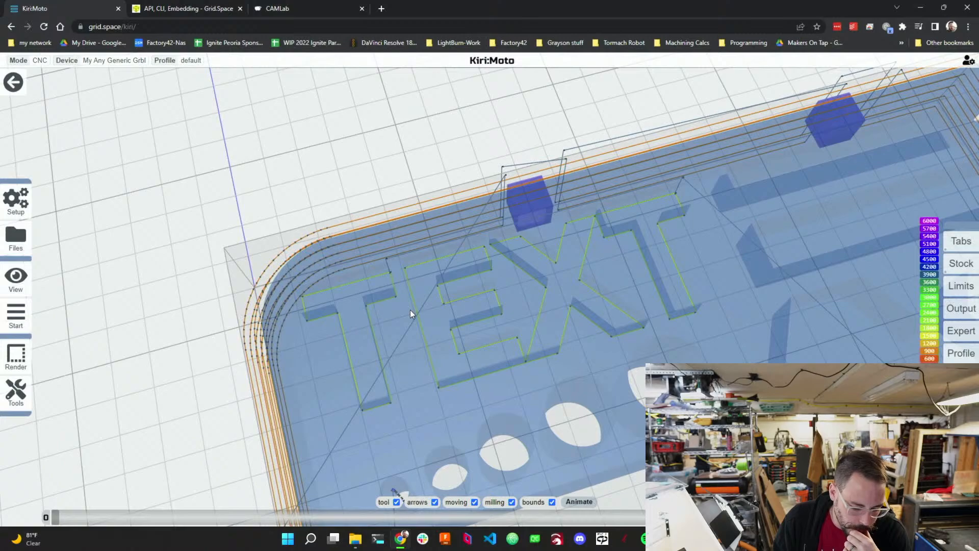
Animate the milling simulation, fast-forward and toggle its speed, then return to the part view.
{"action": "mouse_move", "coordinate": [16, 315]}
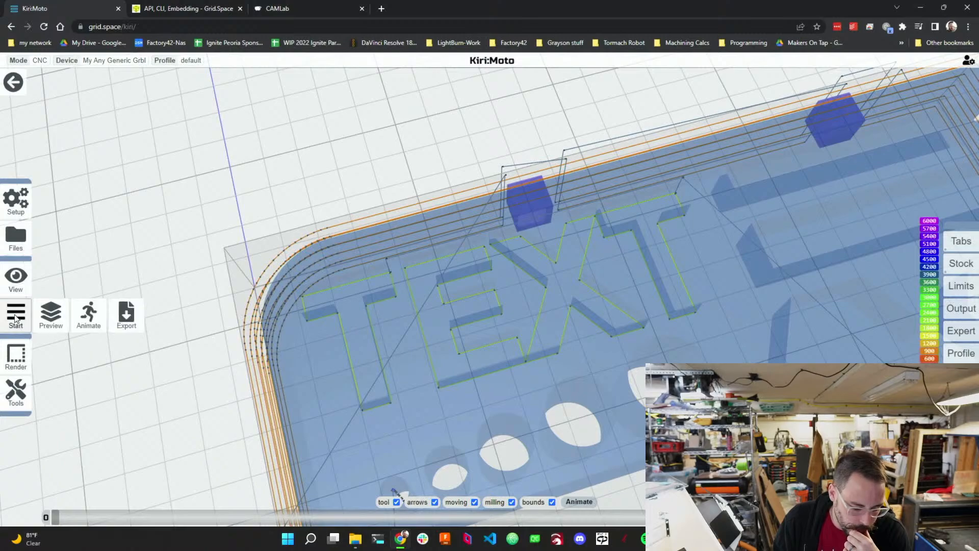
{"action": "left_click", "coordinate": [51, 319]}
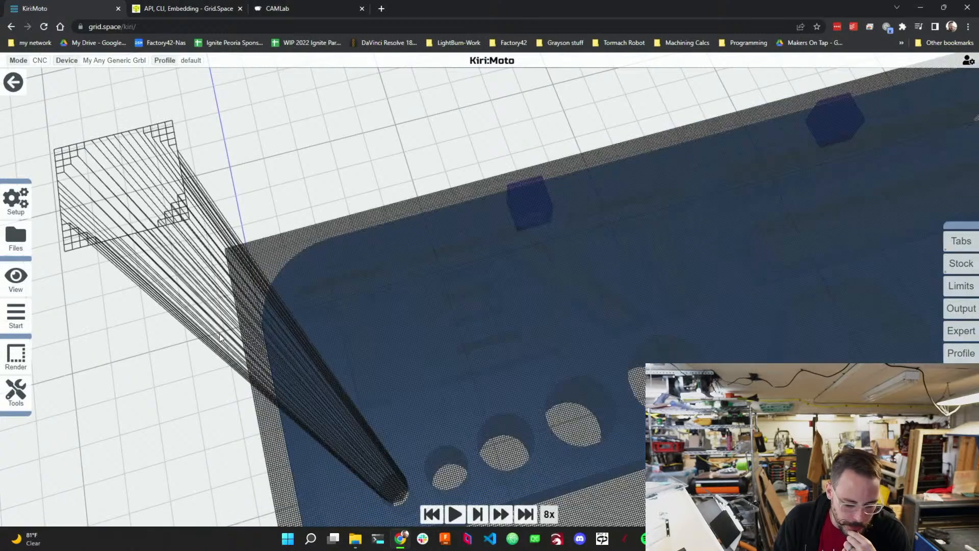
{"action": "scroll", "coordinate": [317, 294], "scroll_direction": "down", "scroll_amount": 5}
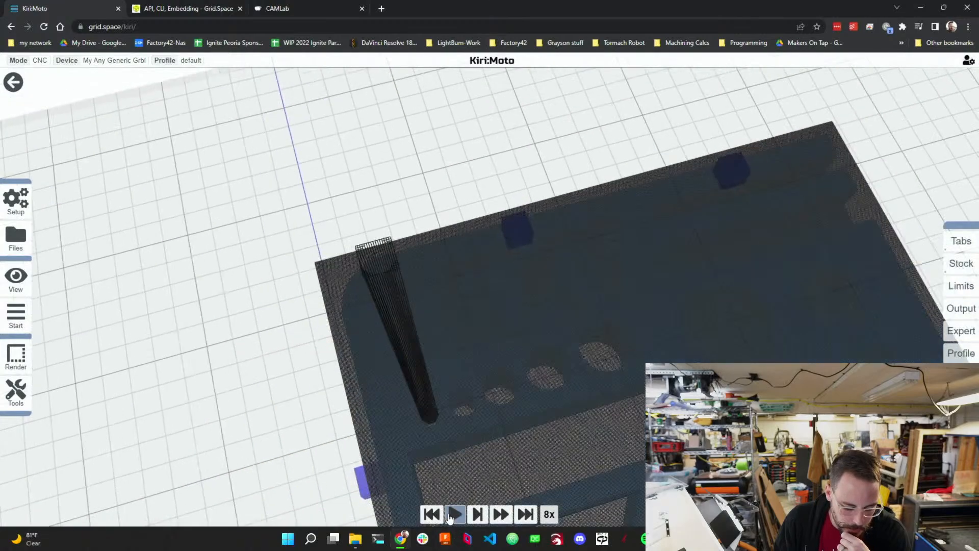
{"action": "left_click", "coordinate": [454, 516]}
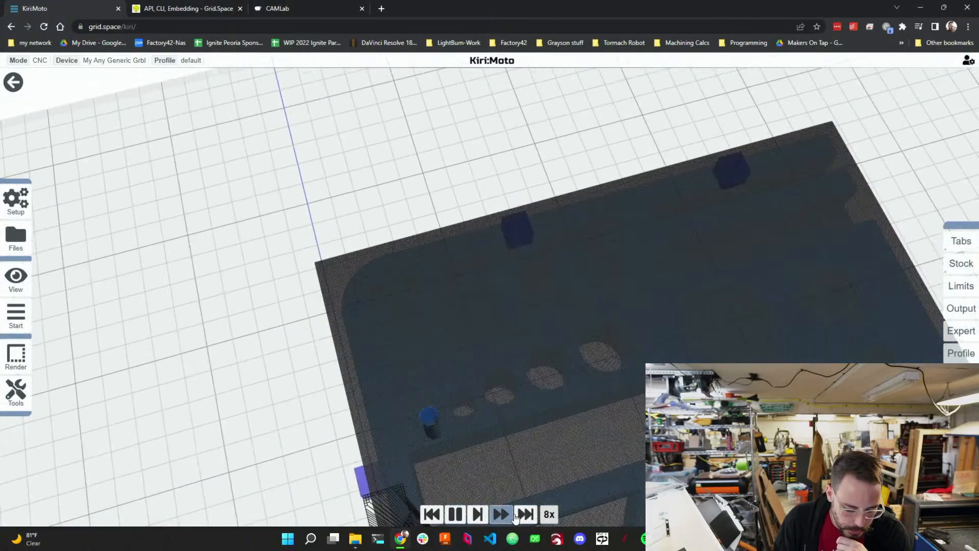
{"action": "left_click", "coordinate": [520, 516]}
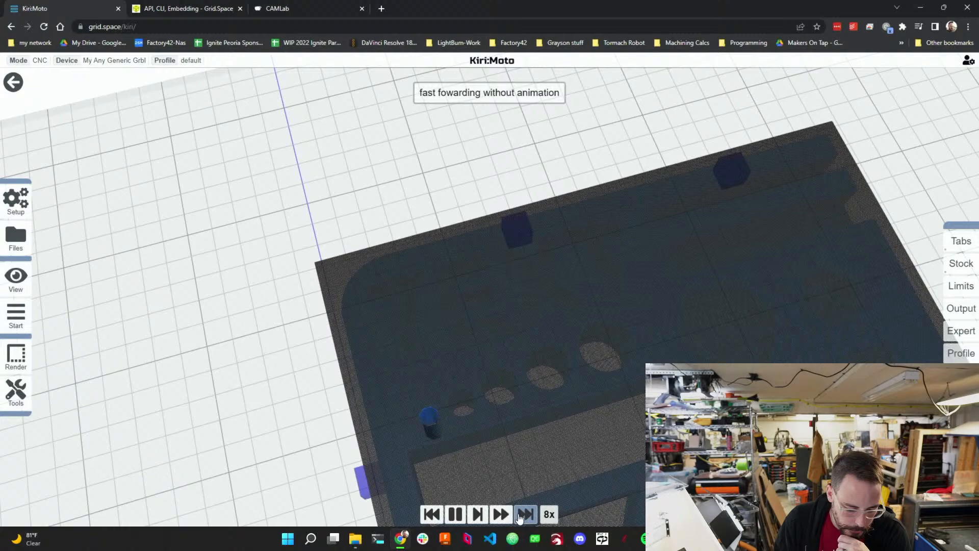
{"action": "left_click", "coordinate": [520, 516]}
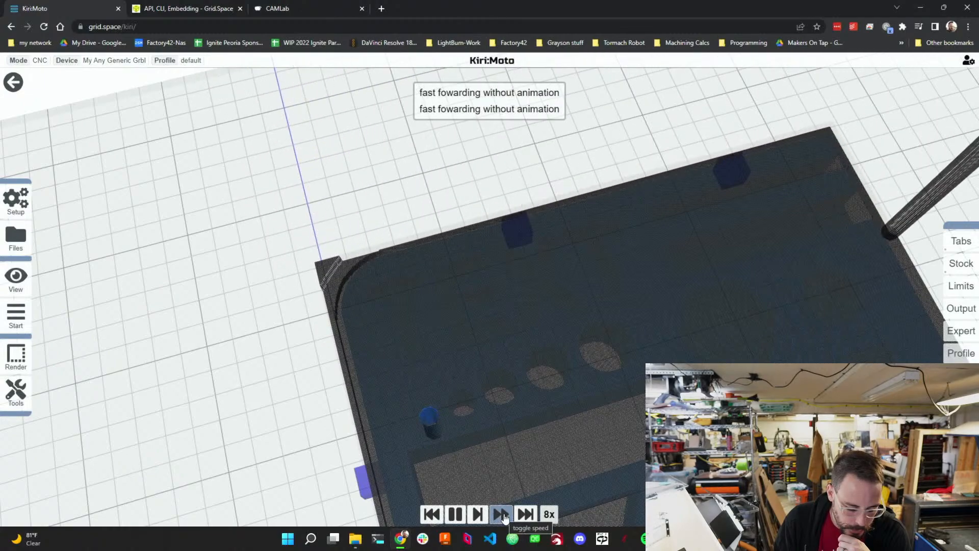
{"action": "left_click", "coordinate": [503, 515]}
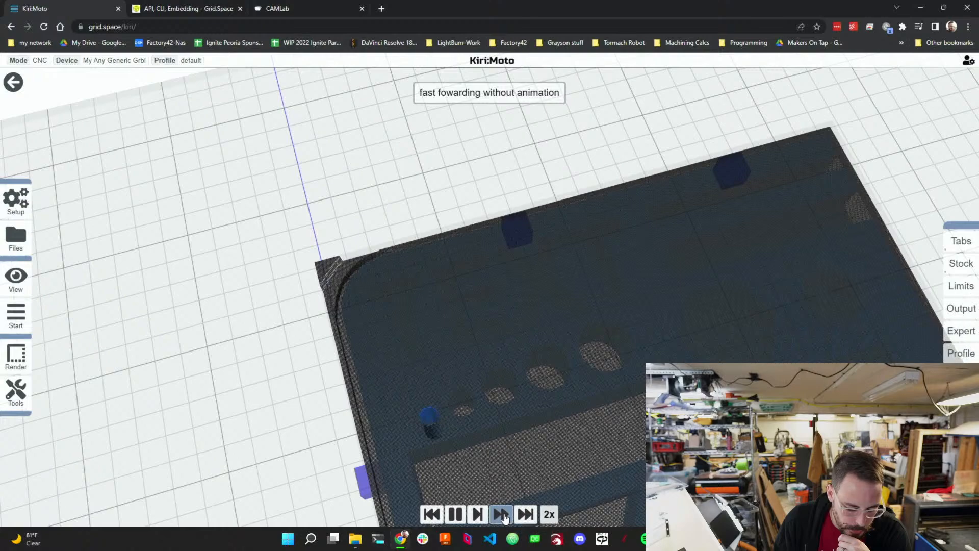
{"action": "left_click", "coordinate": [503, 516]}
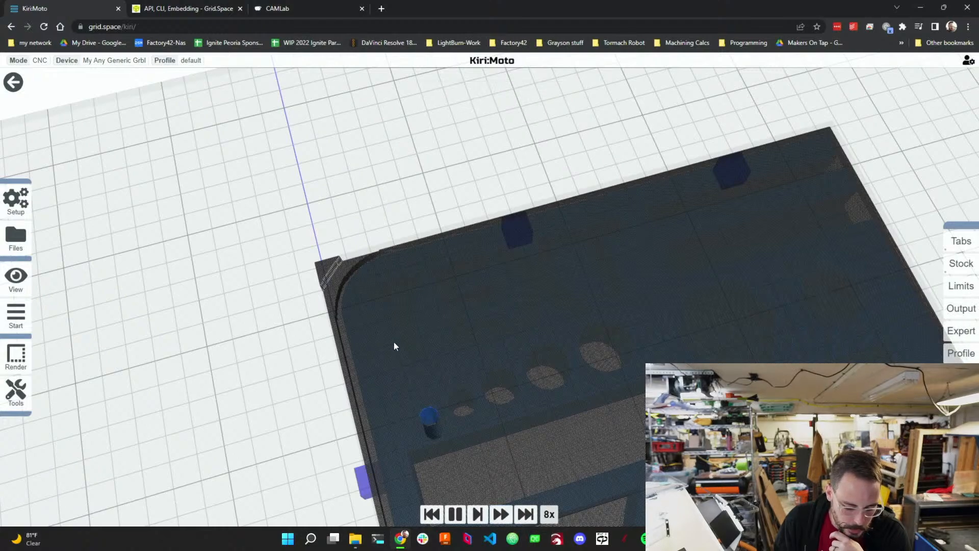
{"action": "scroll", "coordinate": [359, 350], "scroll_direction": "down", "scroll_amount": 6}
{"action": "scroll", "coordinate": [358, 362], "scroll_direction": "down", "scroll_amount": 2}
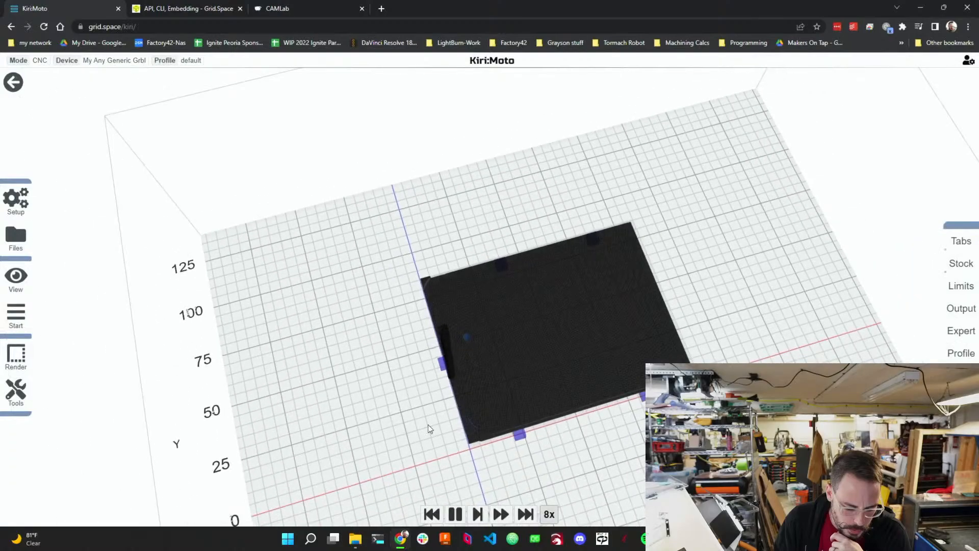
{"action": "scroll", "coordinate": [438, 423], "scroll_direction": "up", "scroll_amount": 6}
{"action": "scroll", "coordinate": [431, 423], "scroll_direction": "down", "scroll_amount": 5}
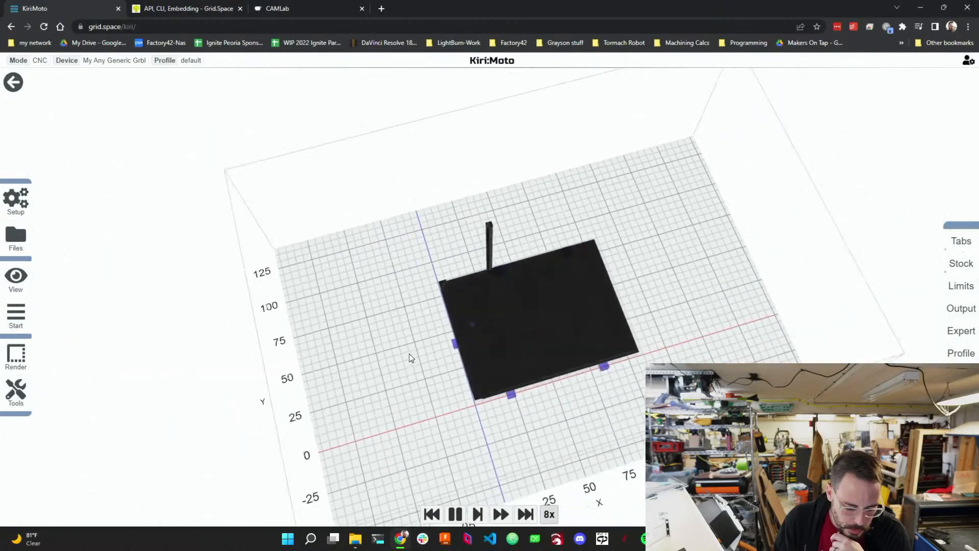
{"action": "left_click", "coordinate": [13, 83]}
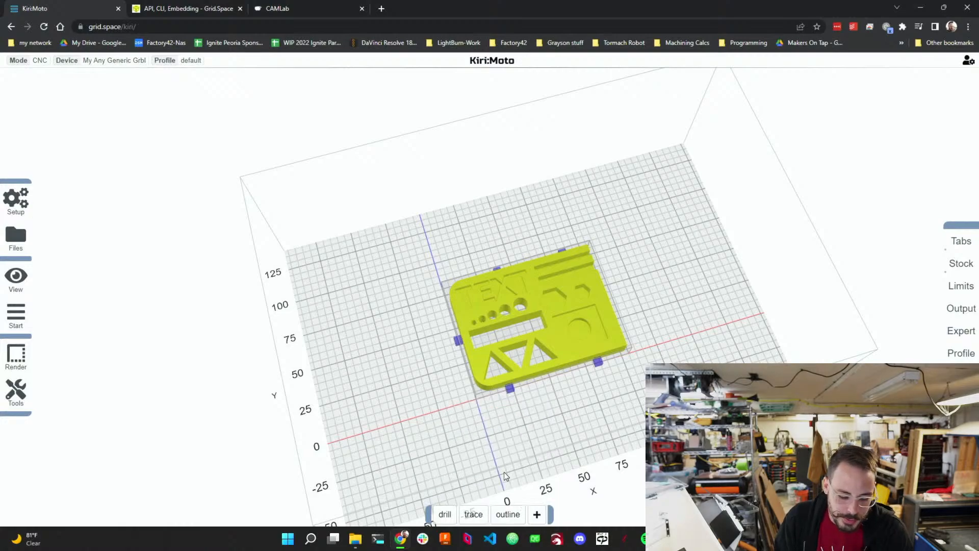
Preview the toolpaths again and play the milling animation, then return to the part view.
{"action": "mouse_move", "coordinate": [16, 314]}
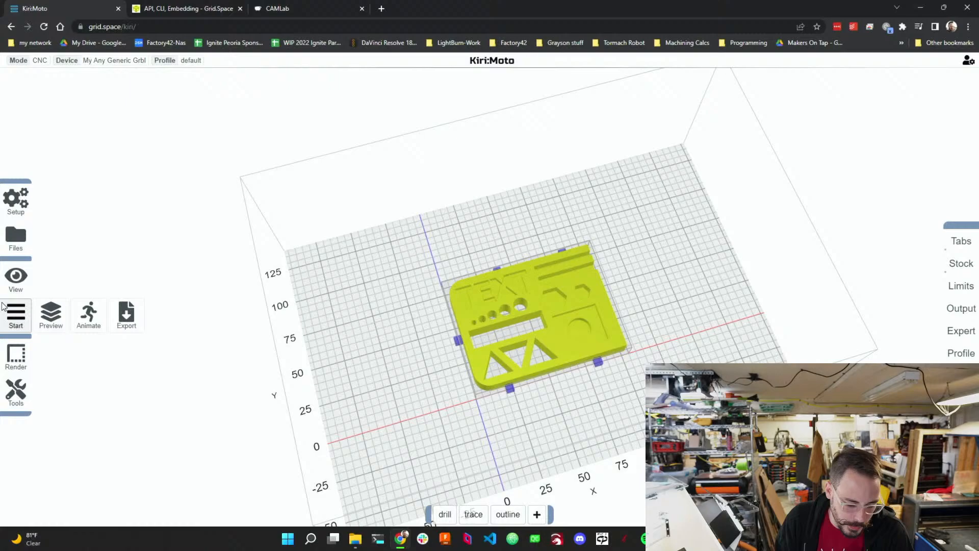
{"action": "left_click", "coordinate": [48, 313]}
{"action": "scroll", "coordinate": [487, 344], "scroll_direction": "up", "scroll_amount": 6}
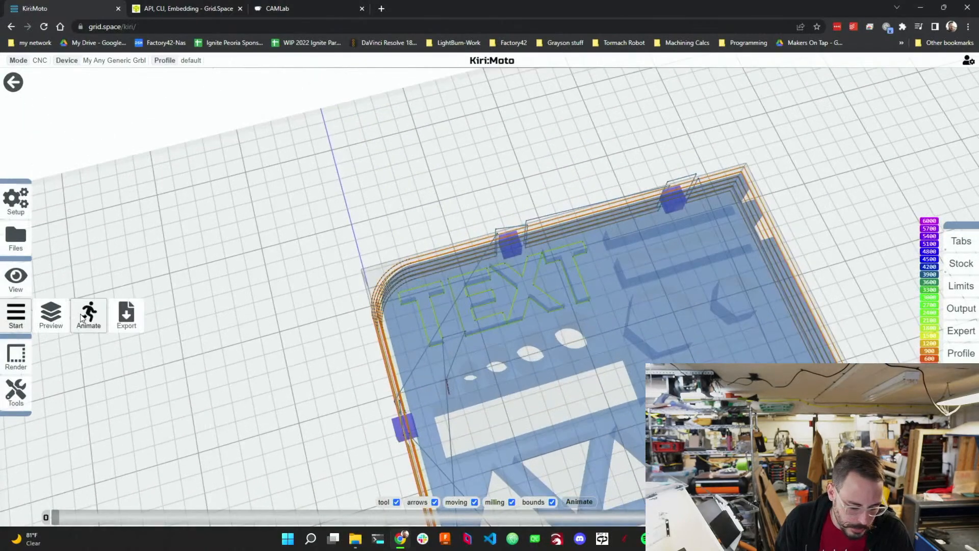
{"action": "left_click", "coordinate": [84, 313]}
{"action": "left_click", "coordinate": [455, 513]}
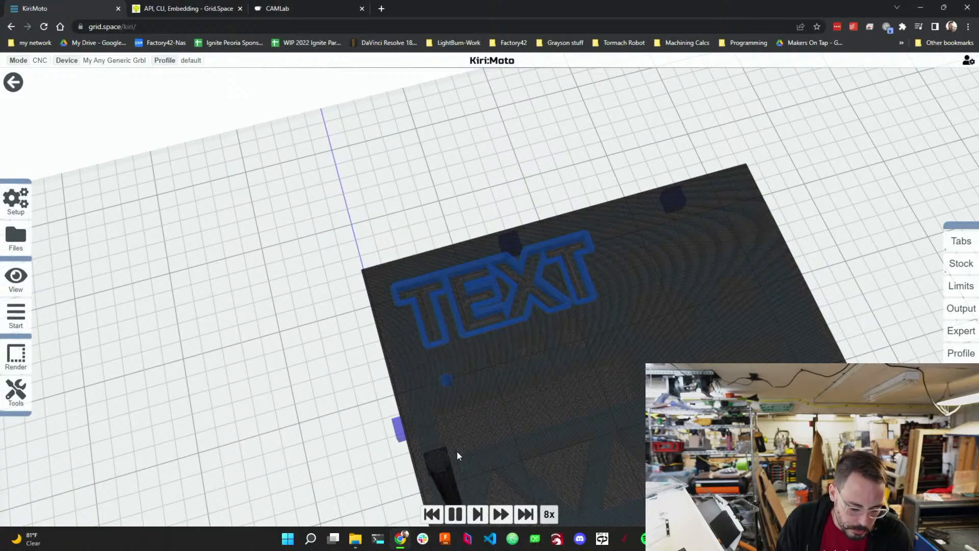
{"action": "left_click", "coordinate": [14, 83]}
Change the trace operation's offset option and preview the resulting toolpaths.
{"action": "mouse_move", "coordinate": [478, 519]}
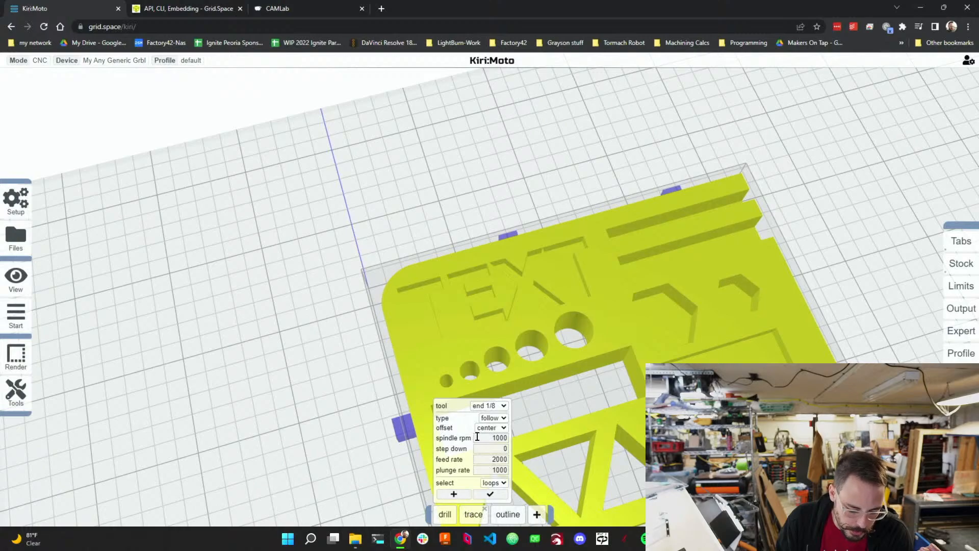
{"action": "left_click", "coordinate": [490, 428]}
{"action": "left_click", "coordinate": [492, 445]}
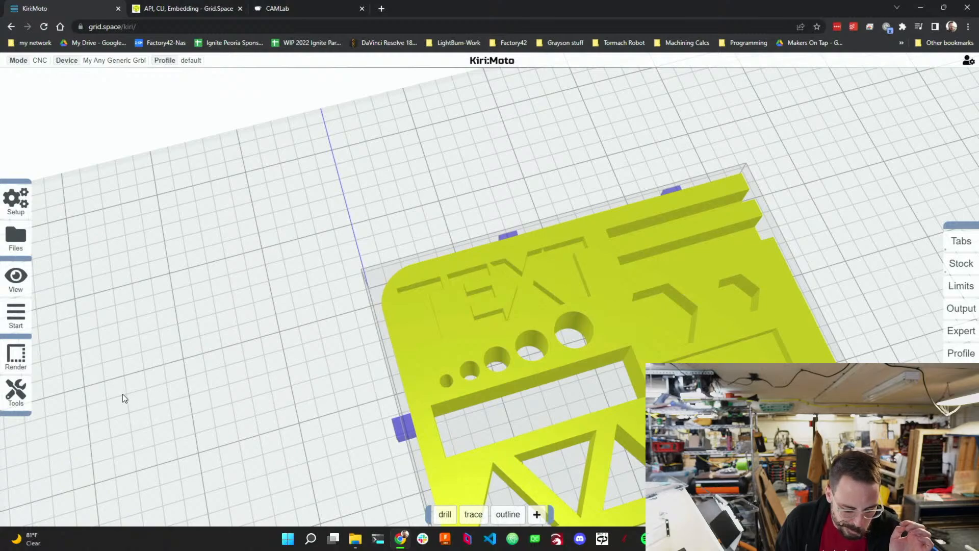
{"action": "left_click", "coordinate": [19, 322]}
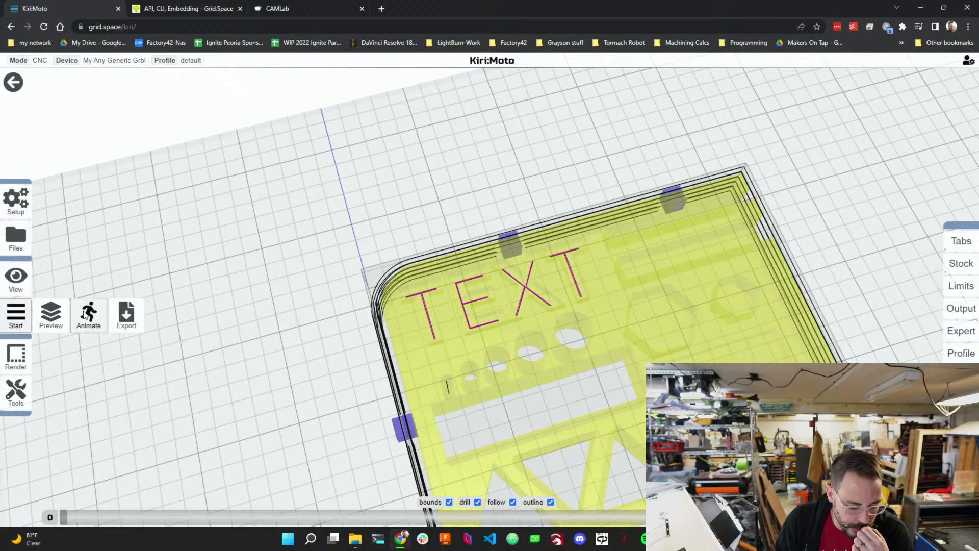
Play the milling animation and zoom in to inspect how the lettering is traced.
{"action": "left_click", "coordinate": [84, 315]}
{"action": "left_click", "coordinate": [455, 513]}
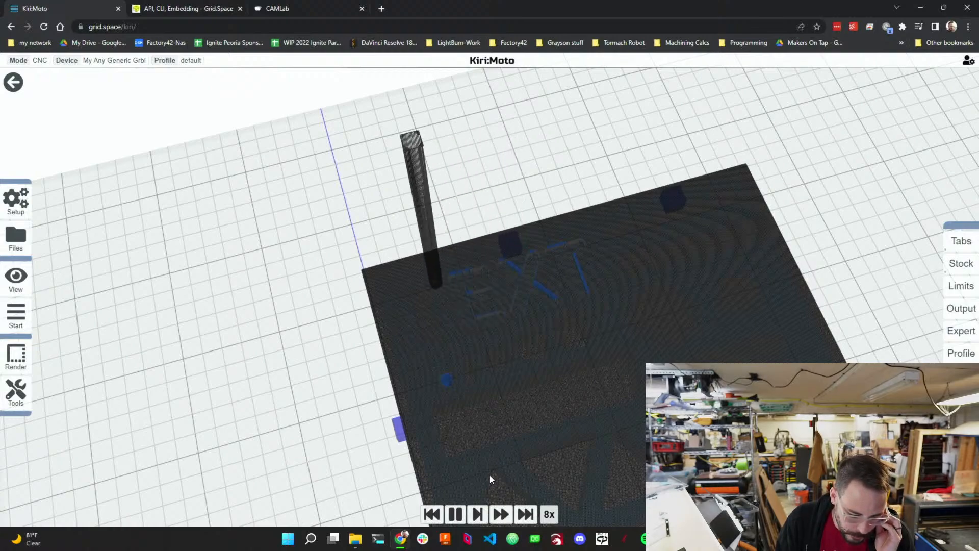
{"action": "scroll", "coordinate": [566, 243], "scroll_direction": "down", "scroll_amount": 2}
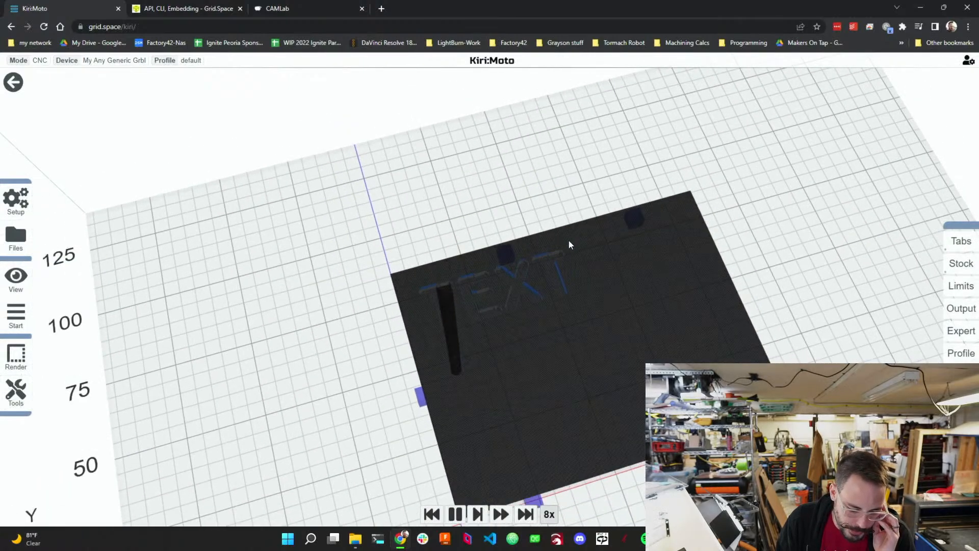
{"action": "scroll", "coordinate": [562, 249], "scroll_direction": "up", "scroll_amount": 6}
{"action": "scroll", "coordinate": [536, 345], "scroll_direction": "down", "scroll_amount": 2}
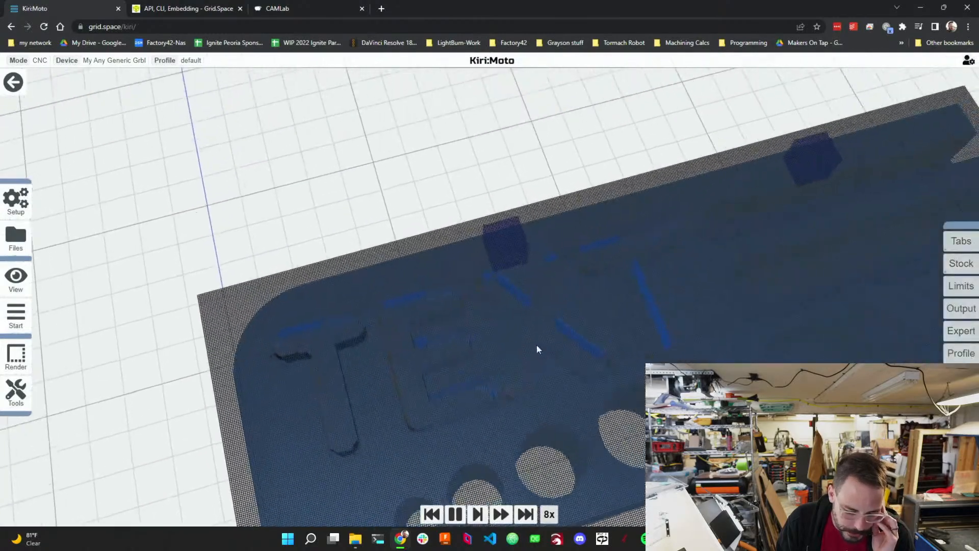
{"action": "scroll", "coordinate": [540, 337], "scroll_direction": "up", "scroll_amount": 6}
{"action": "scroll", "coordinate": [526, 338], "scroll_direction": "down", "scroll_amount": 2}
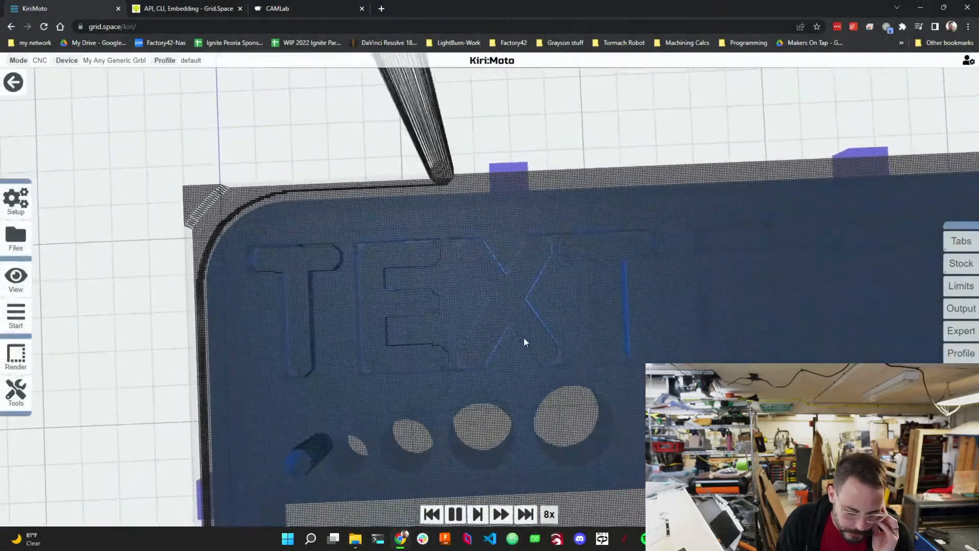
{"action": "scroll", "coordinate": [498, 334], "scroll_direction": "down", "scroll_amount": 2}
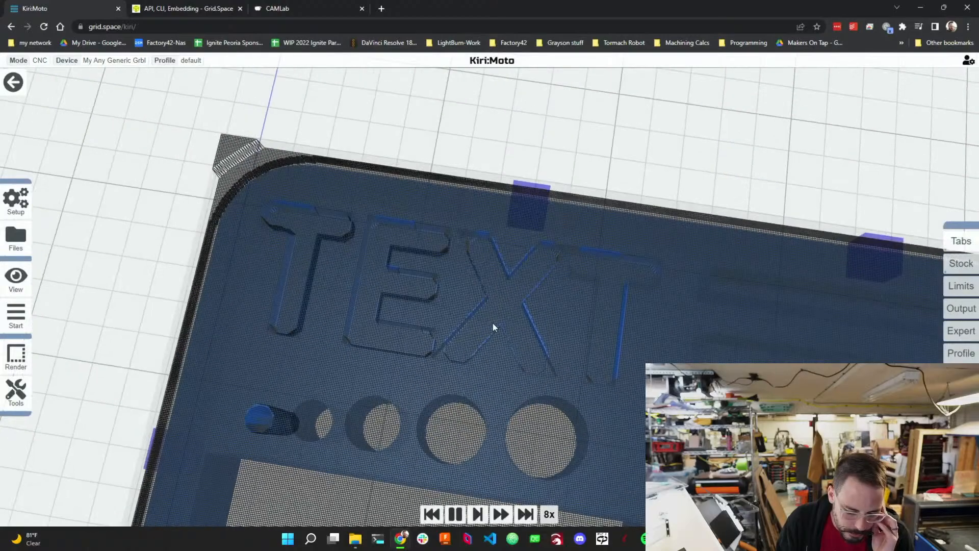
Zoom and pan over the simulated lettering, then return to the part view.
{"action": "scroll", "coordinate": [493, 313], "scroll_direction": "up", "scroll_amount": 4}
{"action": "left_click_drag", "start_coordinate": [493, 307], "coordinate": [468, 318]}
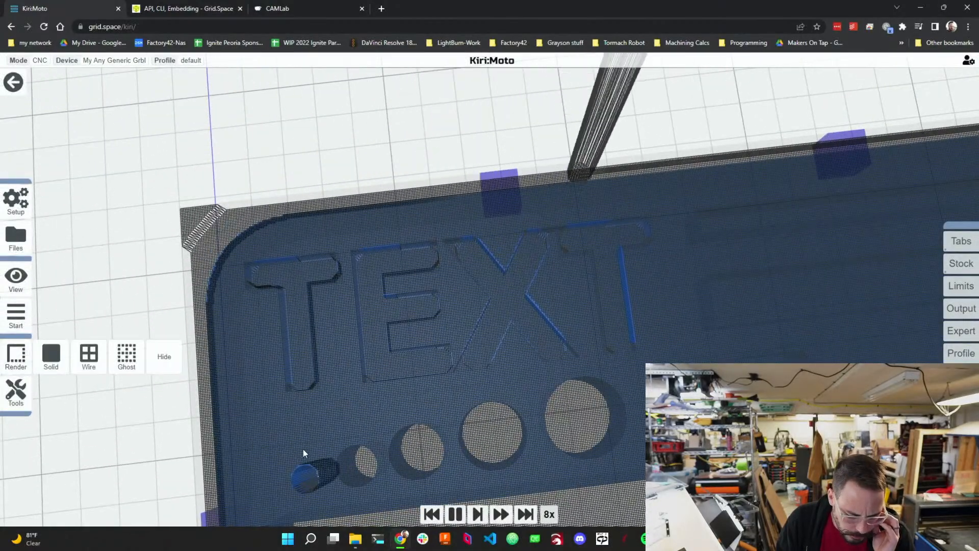
{"action": "left_click", "coordinate": [20, 89]}
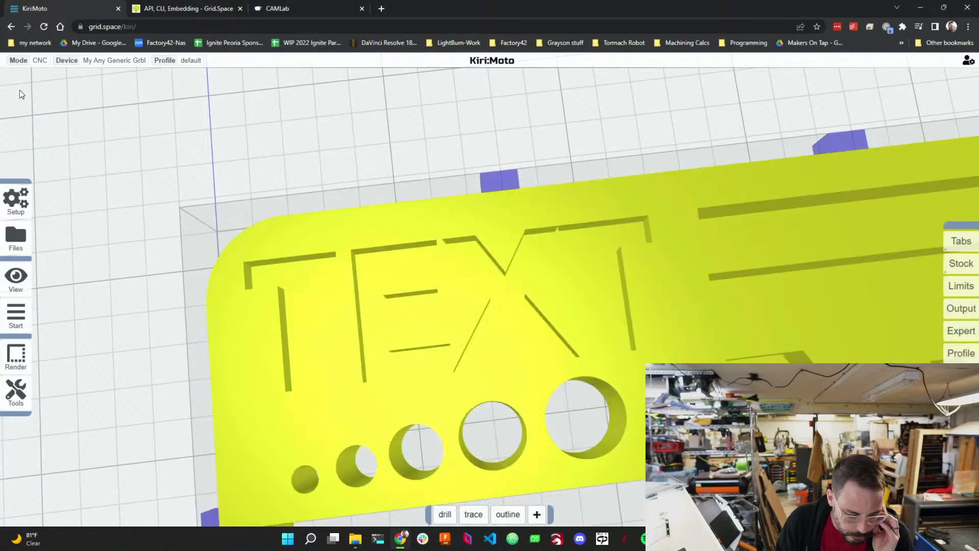
Add a pocket operation and select the floors of the two long slots as its pocket areas.
{"action": "scroll", "coordinate": [208, 233], "scroll_direction": "down", "scroll_amount": 4}
{"action": "scroll", "coordinate": [349, 231], "scroll_direction": "down", "scroll_amount": 5}
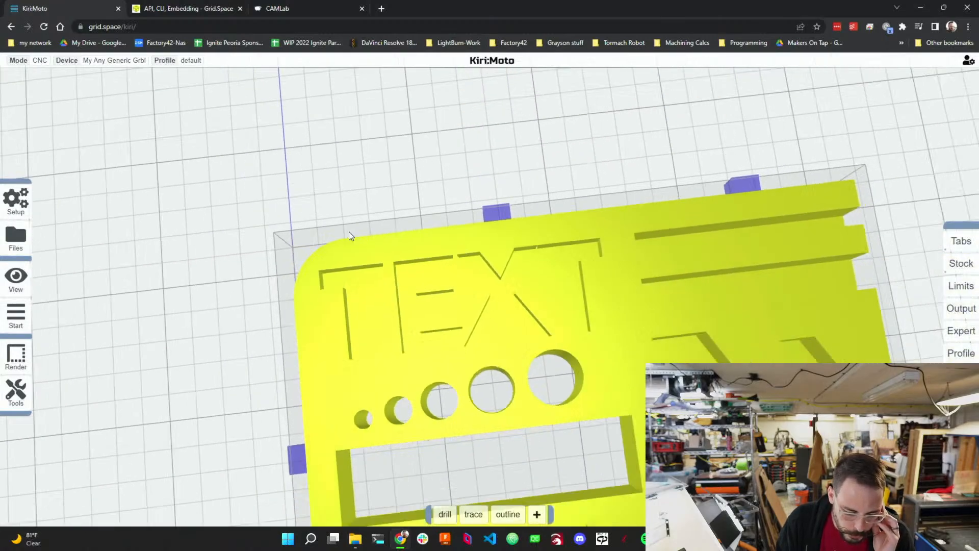
{"action": "scroll", "coordinate": [564, 323], "scroll_direction": "up", "scroll_amount": 3}
{"action": "left_click_drag", "start_coordinate": [542, 326], "coordinate": [539, 277]}
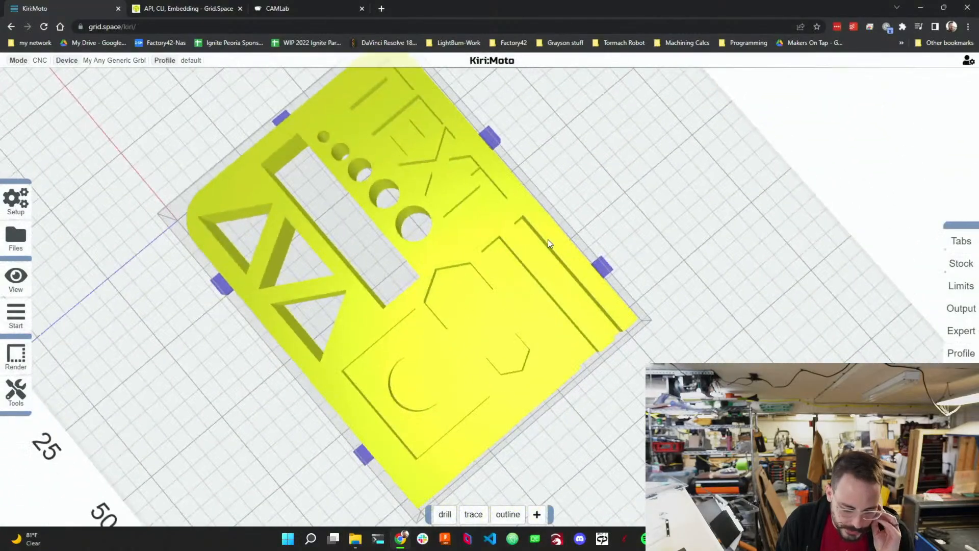
{"action": "scroll", "coordinate": [545, 257], "scroll_direction": "up", "scroll_amount": 5}
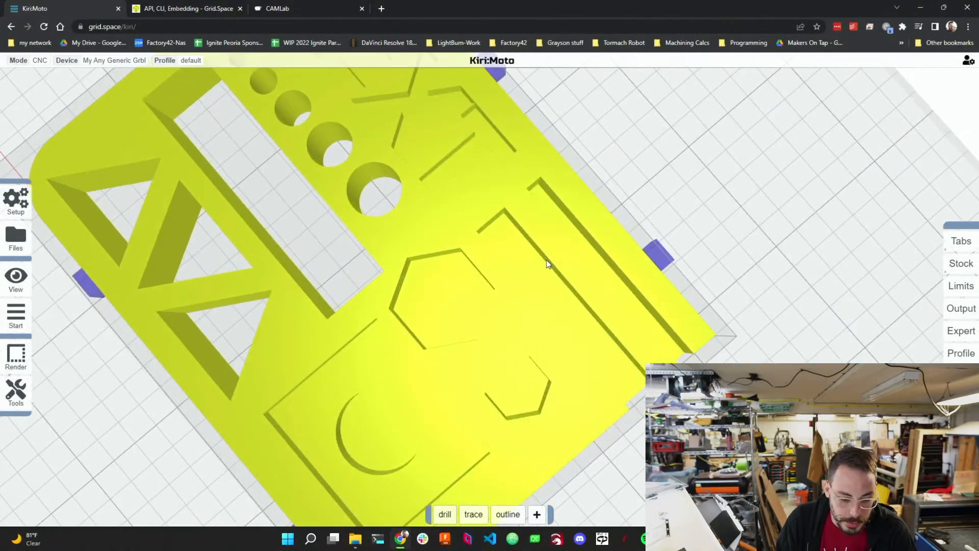
{"action": "left_click_drag", "start_coordinate": [546, 259], "coordinate": [466, 236]}
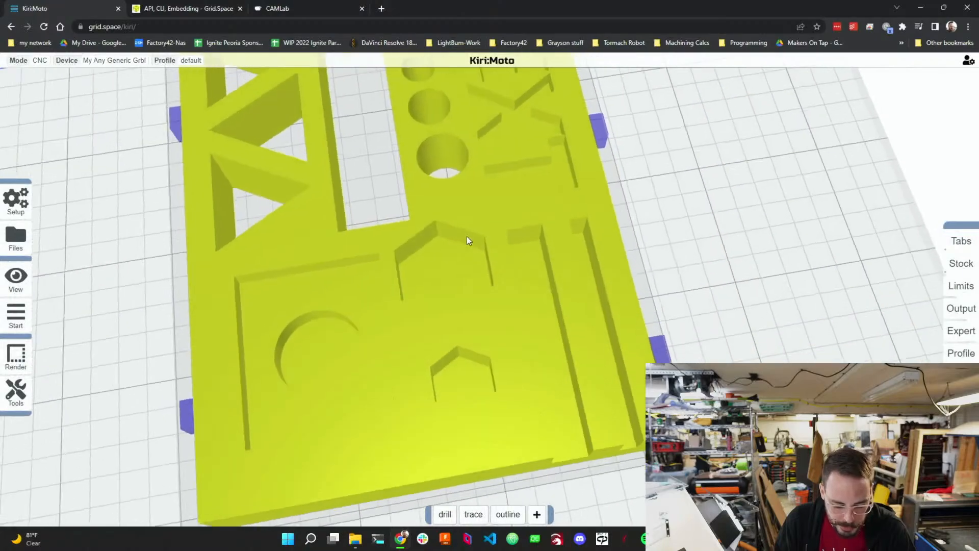
{"action": "left_click_drag", "start_coordinate": [630, 414], "coordinate": [573, 362]}
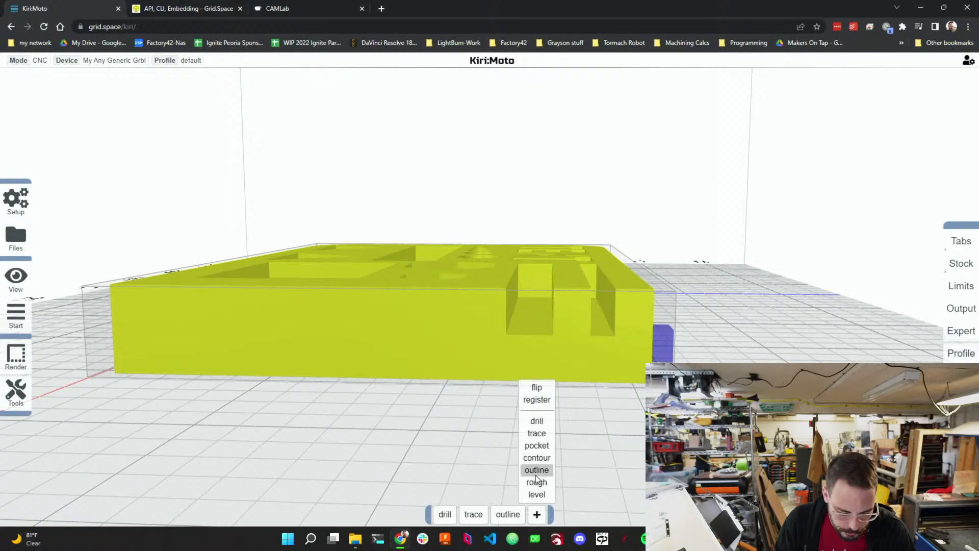
{"action": "left_click", "coordinate": [529, 443]}
{"action": "mouse_move", "coordinate": [522, 518]}
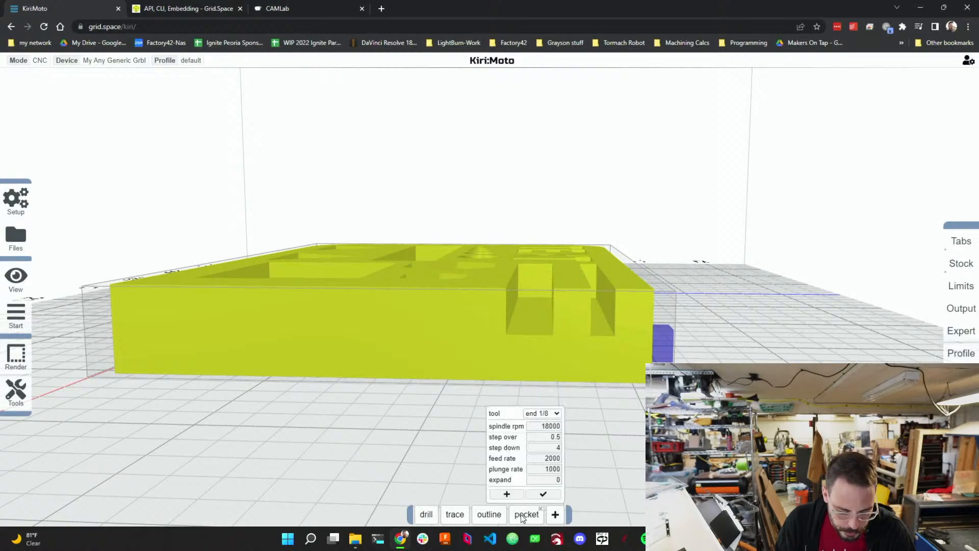
{"action": "left_click", "coordinate": [506, 494]}
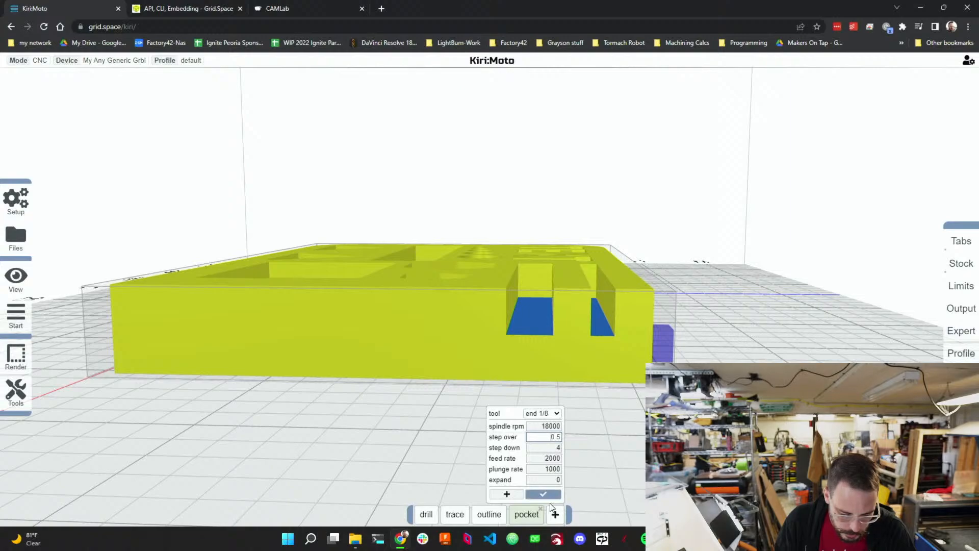
{"action": "left_click", "coordinate": [523, 494]}
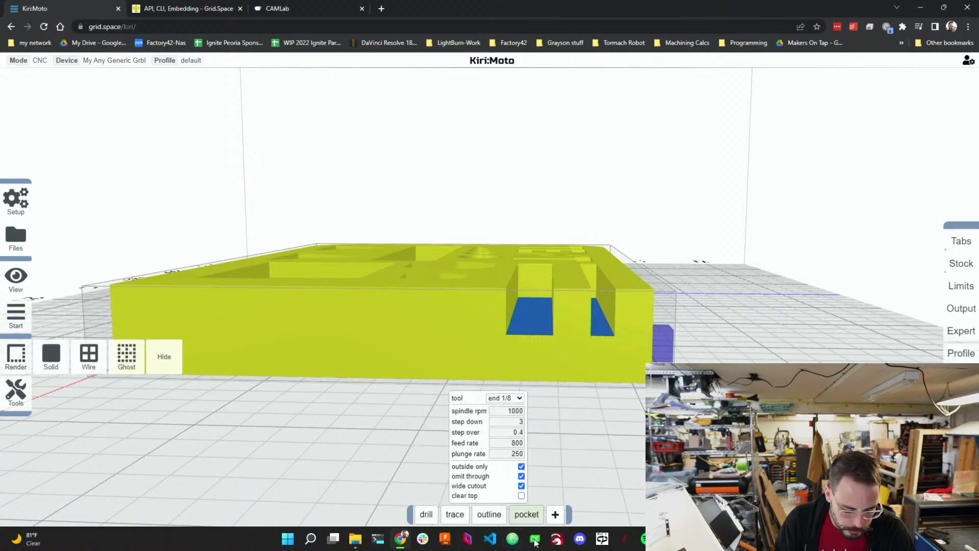
Move the pocket operation to run right after drill and preview the resulting toolpaths.
{"action": "left_click_drag", "start_coordinate": [527, 513], "coordinate": [463, 510]}
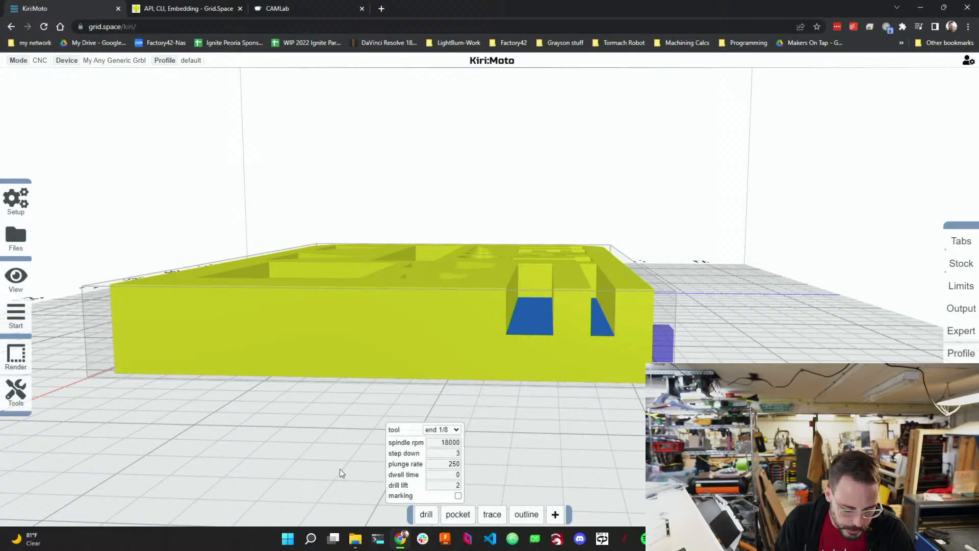
{"action": "left_click", "coordinate": [22, 316]}
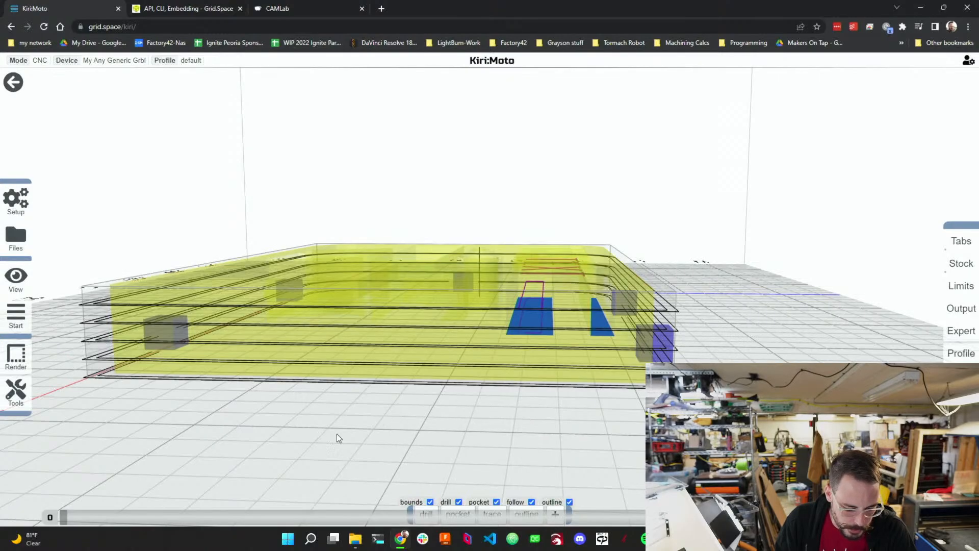
{"action": "left_click_drag", "start_coordinate": [337, 433], "coordinate": [370, 505]}
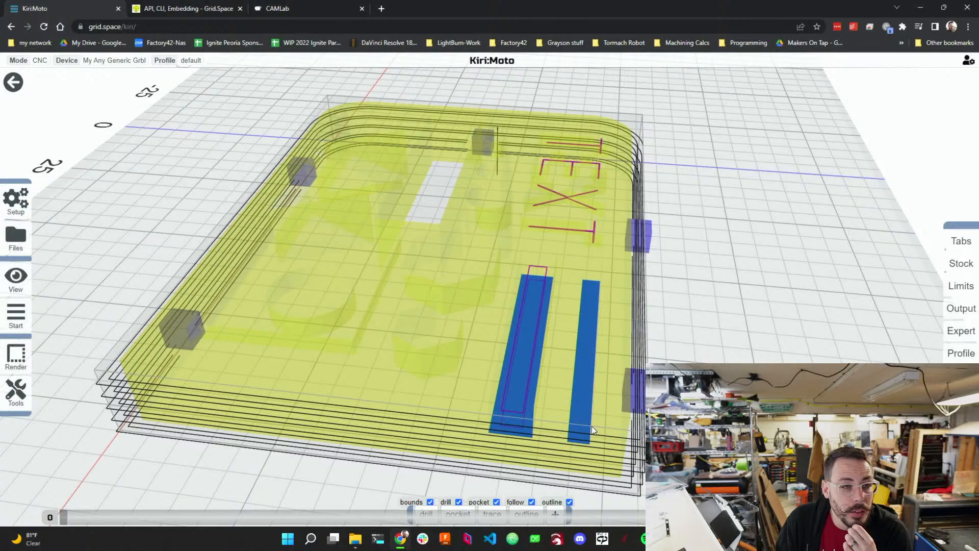
{"action": "left_click_drag", "start_coordinate": [594, 430], "coordinate": [521, 405]}
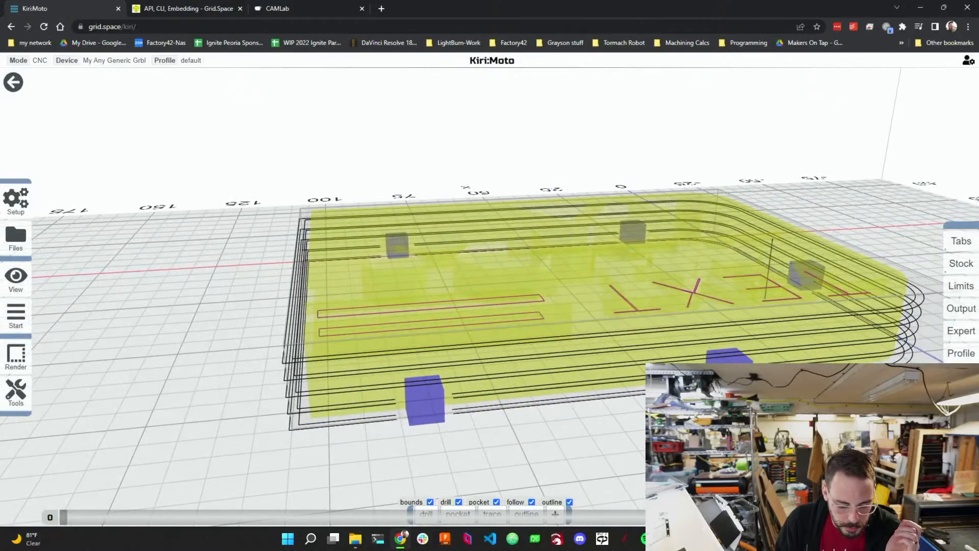
{"action": "left_click_drag", "start_coordinate": [323, 354], "coordinate": [753, 353]}
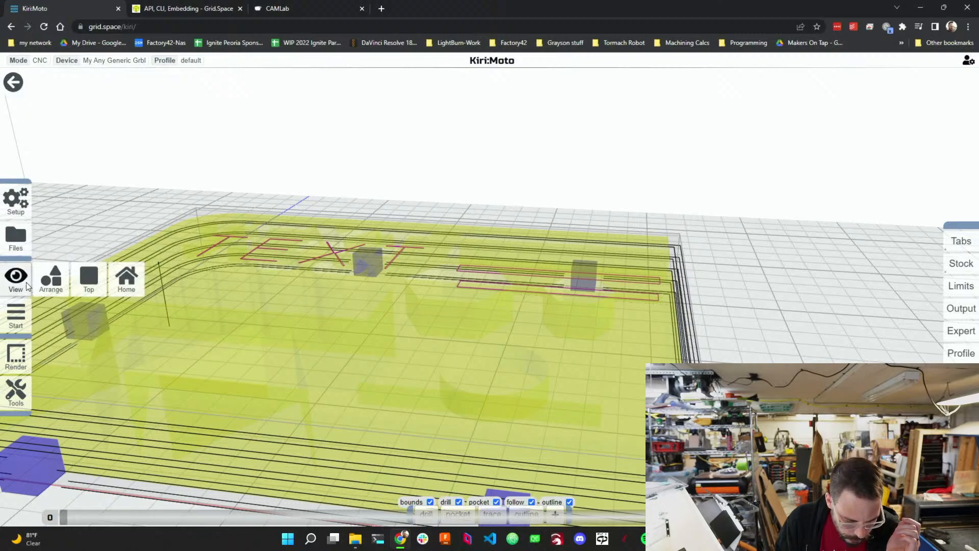
Open the milling animation, zoom out on the stock, and return to the part view.
{"action": "mouse_move", "coordinate": [20, 317]}
{"action": "left_click", "coordinate": [90, 317]}
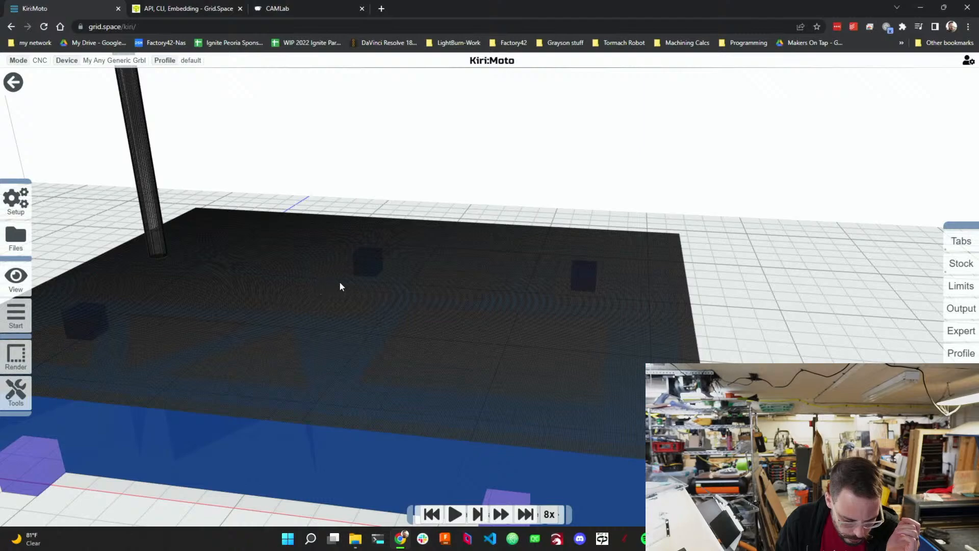
{"action": "scroll", "coordinate": [340, 287], "scroll_direction": "down", "scroll_amount": 2}
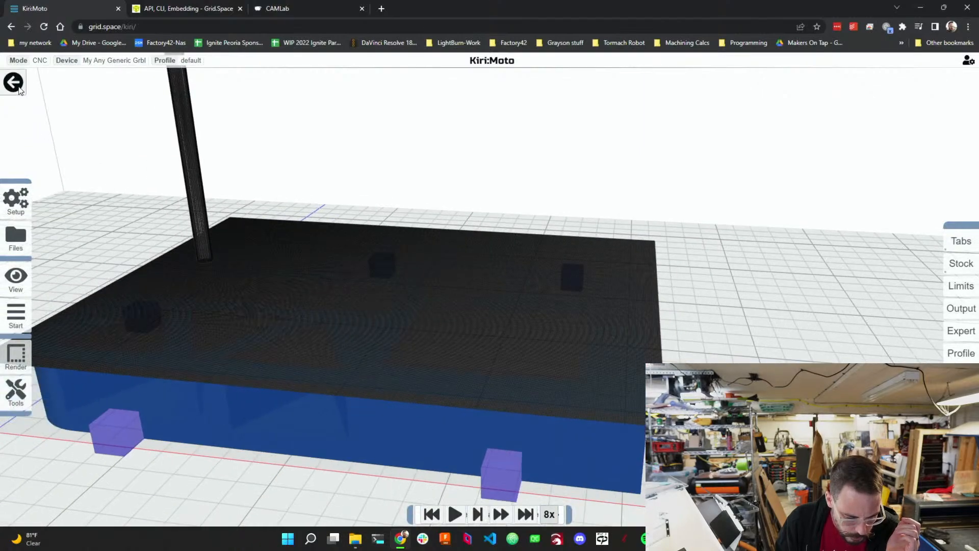
{"action": "mouse_move", "coordinate": [15, 309]}
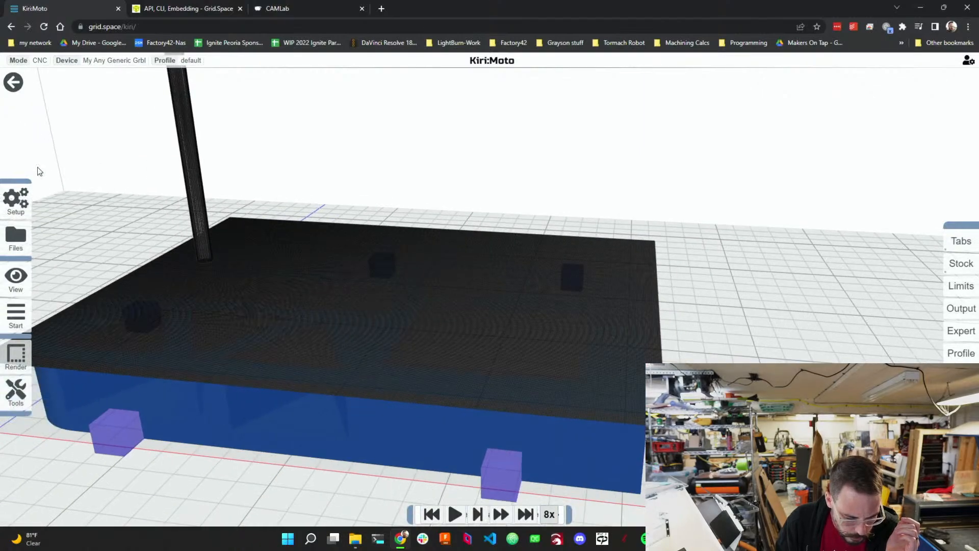
{"action": "left_click", "coordinate": [17, 86]}
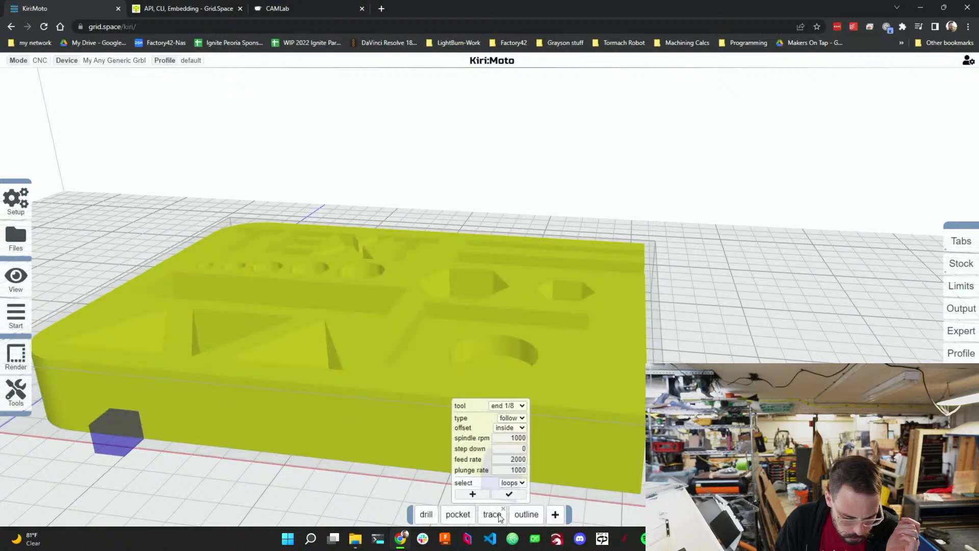
Move the outline operation to the front of the operation list and preview the toolpaths.
{"action": "left_click_drag", "start_coordinate": [525, 514], "coordinate": [431, 514]}
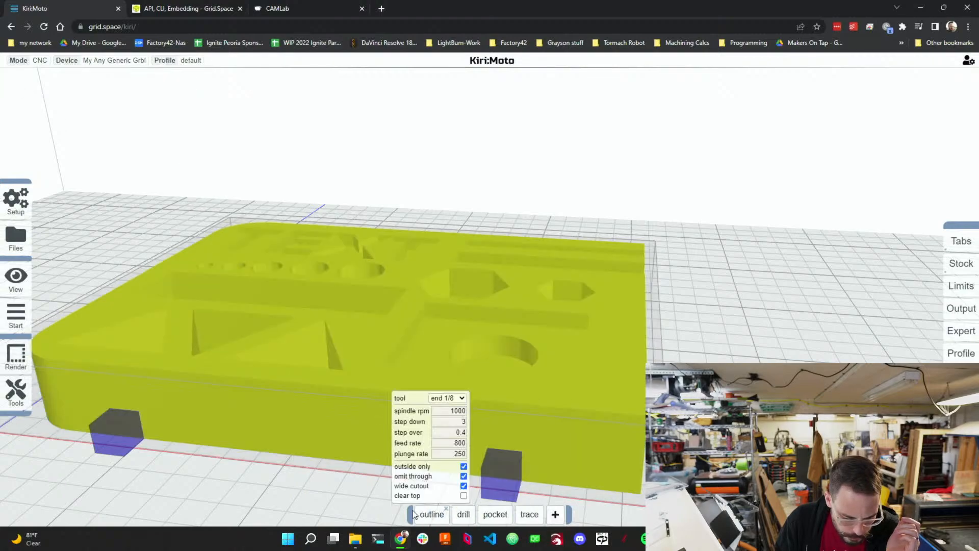
{"action": "left_click", "coordinate": [33, 314]}
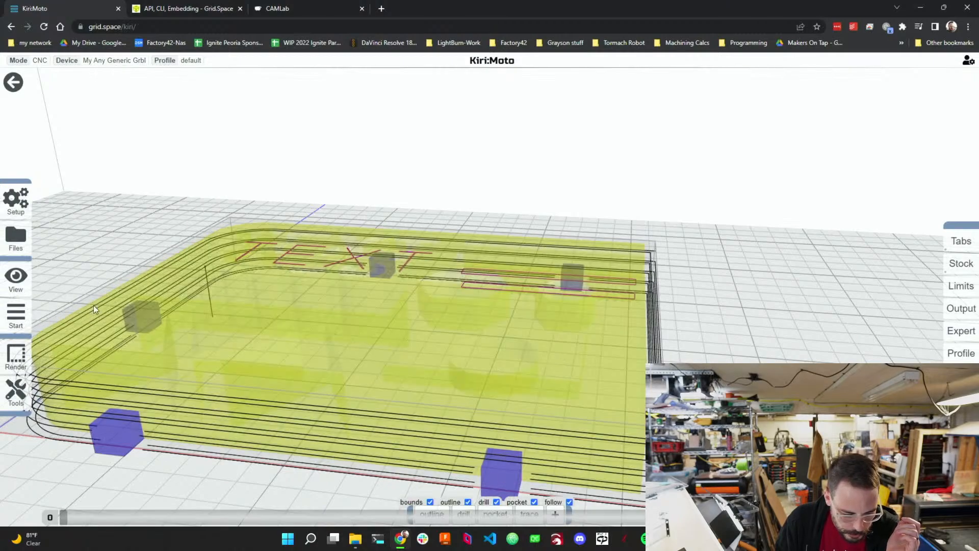
Play the milling animation and orbit around the stock to inspect the outline cut and tabs, then return to the part view.
{"action": "left_click", "coordinate": [87, 321]}
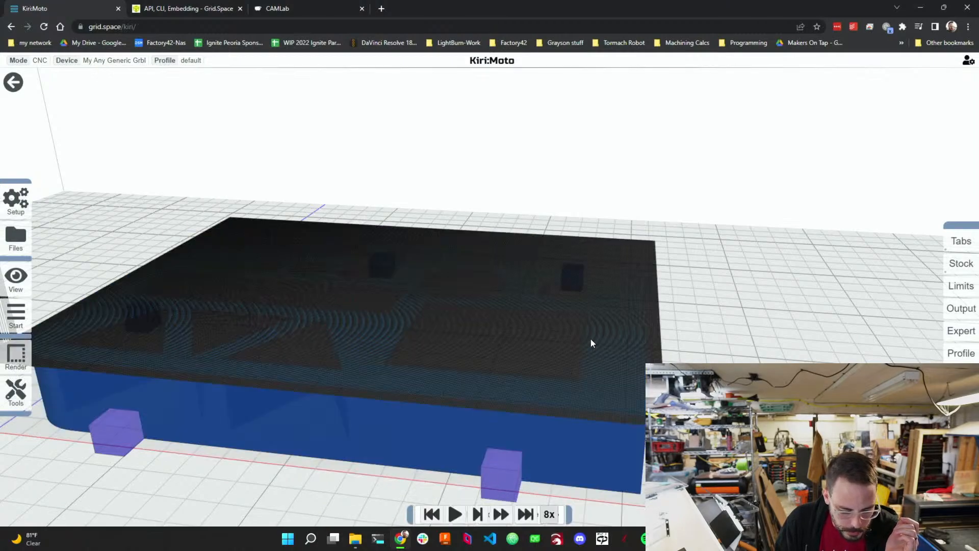
{"action": "left_click_drag", "start_coordinate": [590, 339], "coordinate": [541, 340]}
{"action": "left_click", "coordinate": [455, 515]}
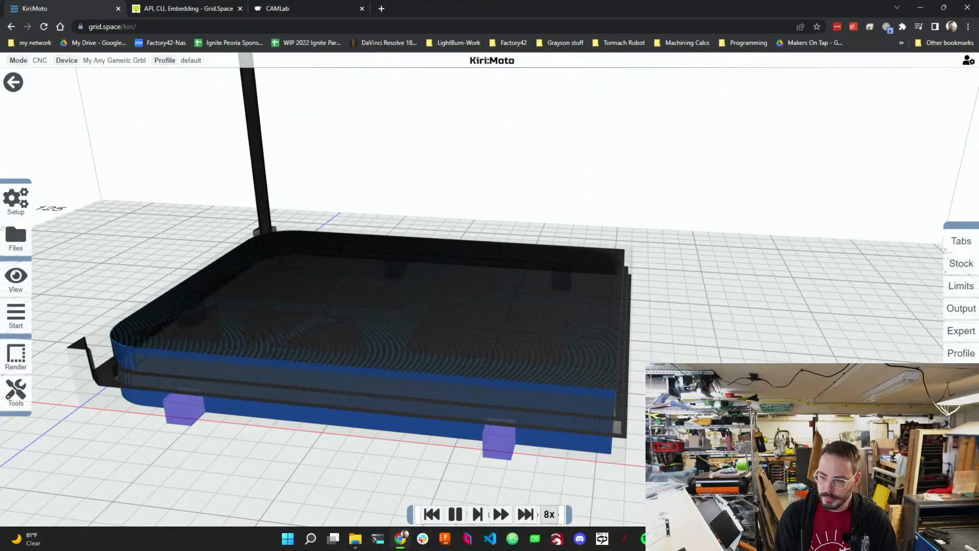
{"action": "left_click_drag", "start_coordinate": [510, 326], "coordinate": [664, 342]}
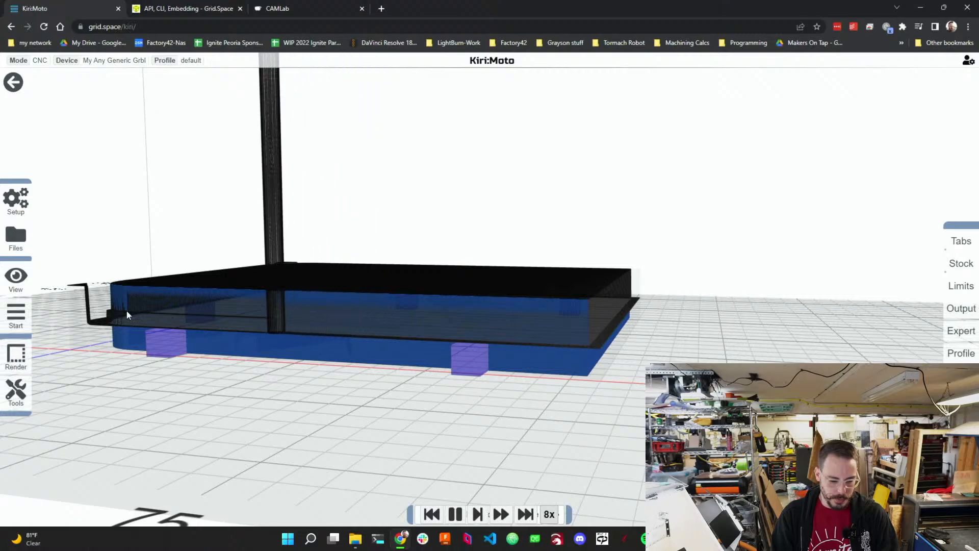
{"action": "left_click_drag", "start_coordinate": [195, 375], "coordinate": [289, 379]}
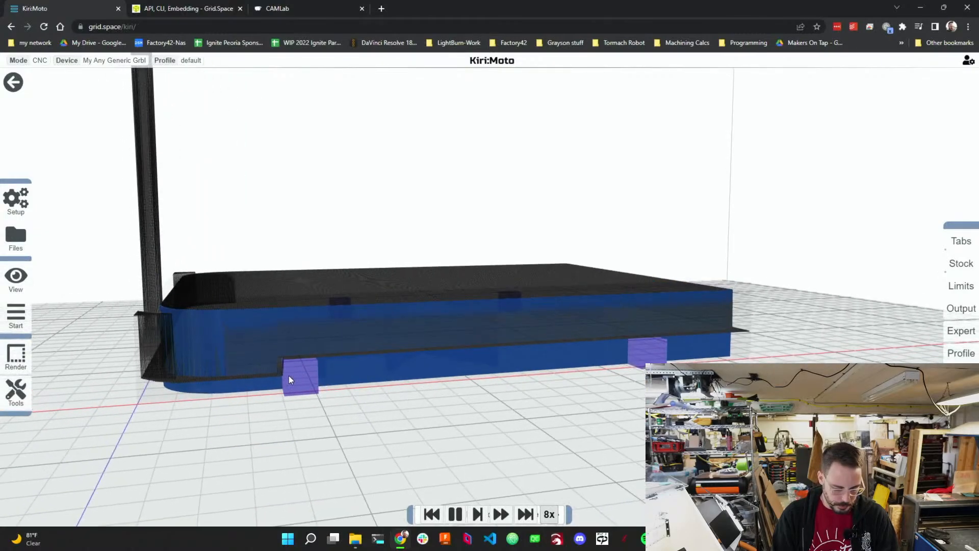
{"action": "left_click_drag", "start_coordinate": [289, 376], "coordinate": [622, 390]}
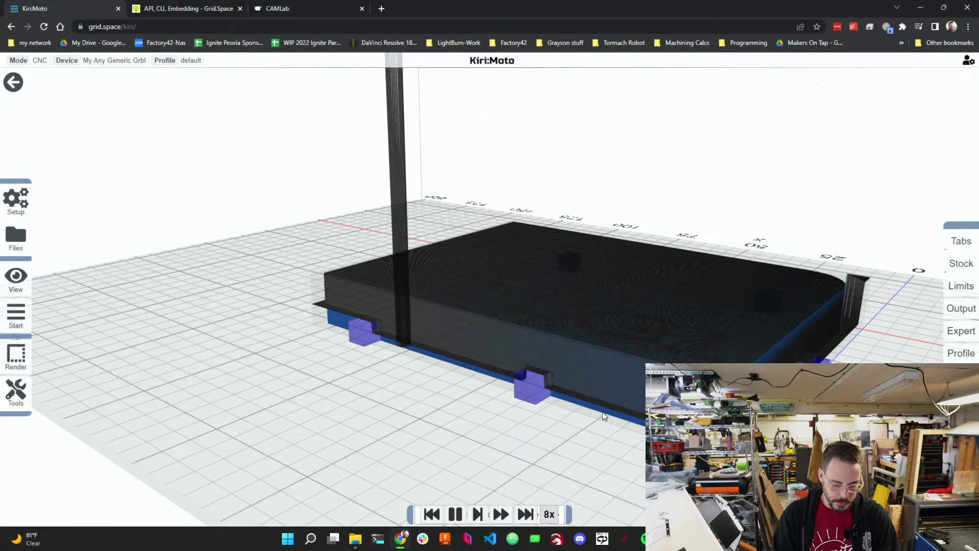
{"action": "left_click_drag", "start_coordinate": [543, 418], "coordinate": [752, 419]}
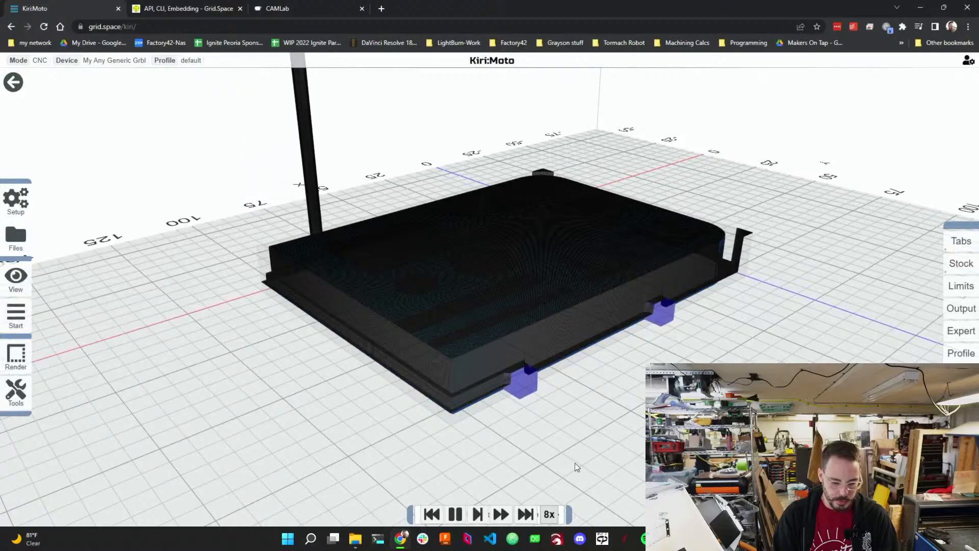
{"action": "left_click_drag", "start_coordinate": [575, 463], "coordinate": [703, 456]}
{"action": "left_click_drag", "start_coordinate": [601, 449], "coordinate": [709, 451]}
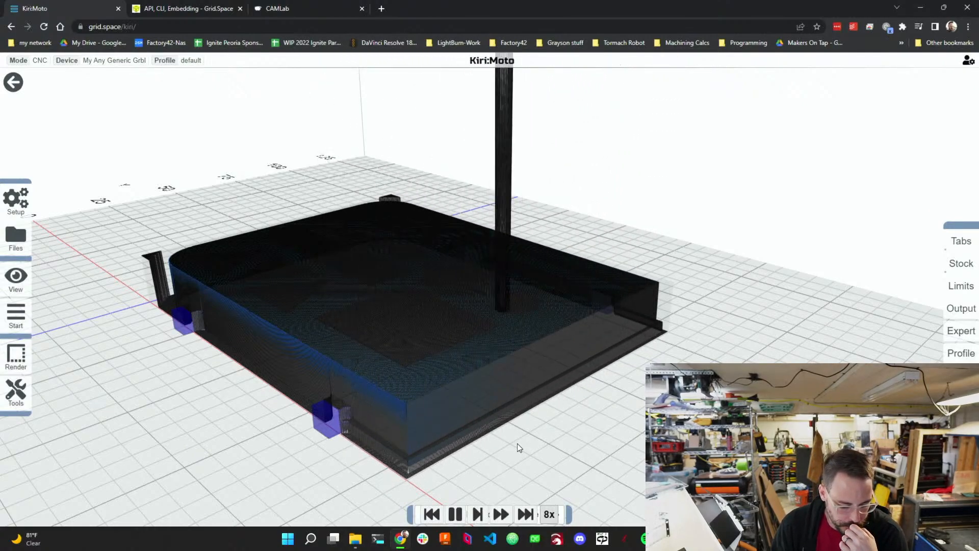
{"action": "left_click", "coordinate": [13, 82]}
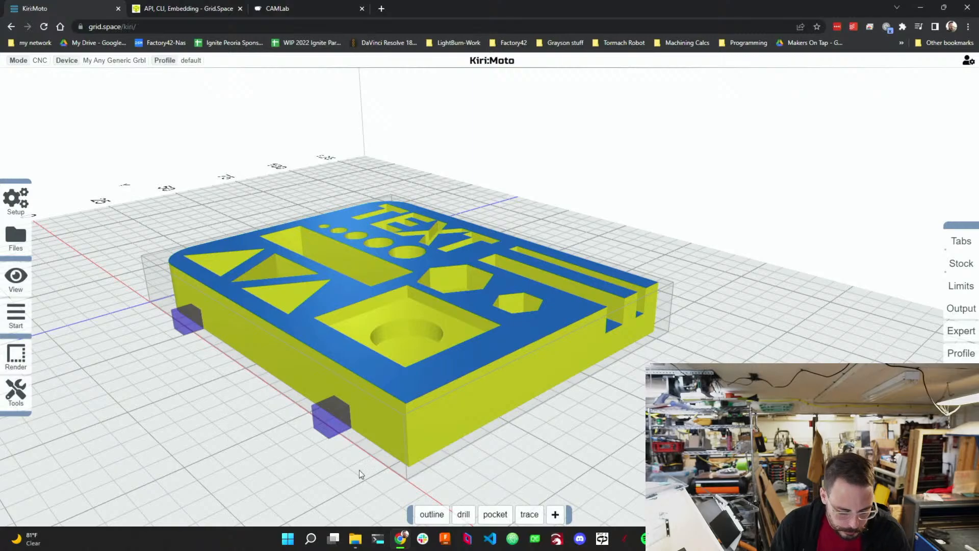
Move the outline operation back to the end of the operation list.
{"action": "mouse_move", "coordinate": [345, 420]}
{"action": "left_mouse_down"}
{"action": "mouse_move", "coordinate": [222, 439]}
{"action": "mouse_move", "coordinate": [313, 470]}
{"action": "mouse_move", "coordinate": [326, 448]}
{"action": "left_mouse_up"}
{"action": "scroll", "coordinate": [408, 342], "scroll_direction": "down", "scroll_amount": 6}
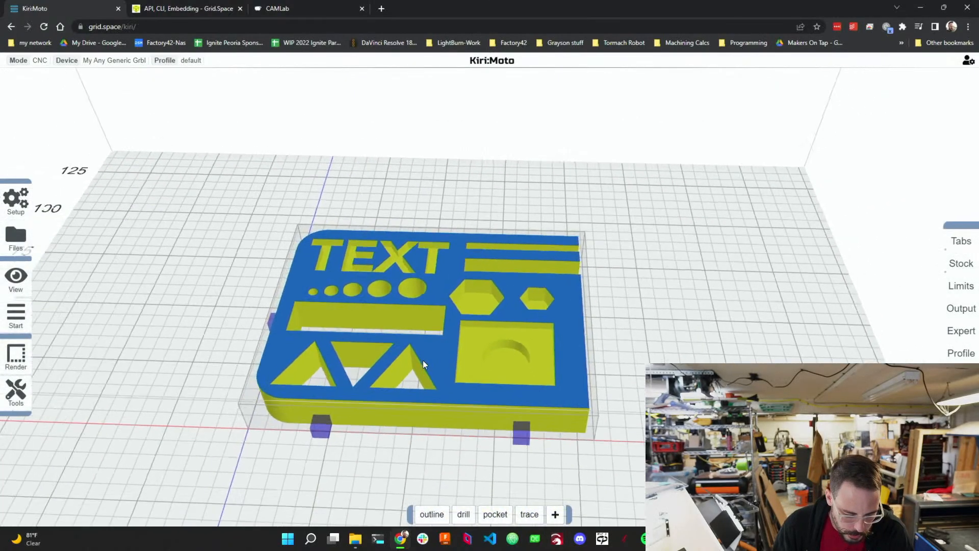
{"action": "scroll", "coordinate": [451, 464], "scroll_direction": "up", "scroll_amount": 5}
{"action": "mouse_move", "coordinate": [437, 512]}
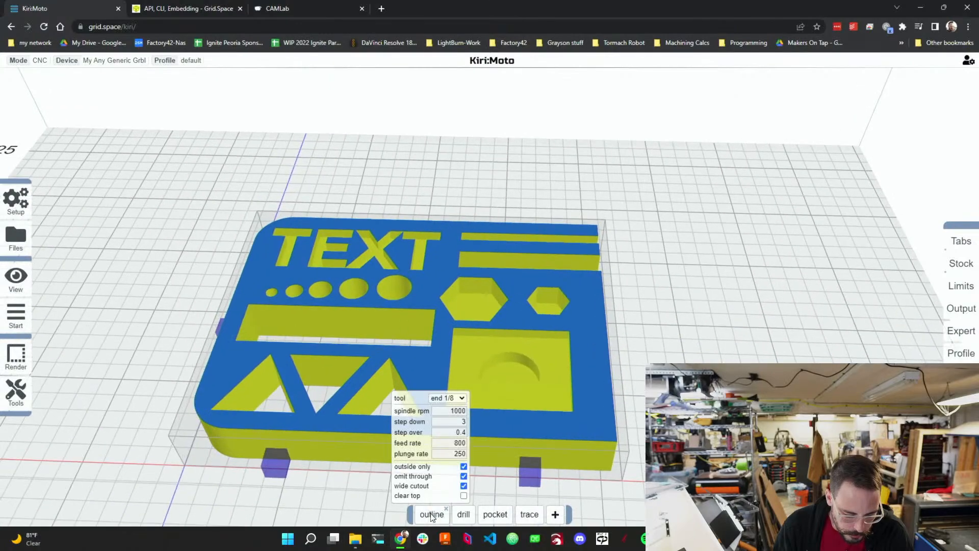
{"action": "left_click_drag", "start_coordinate": [431, 515], "coordinate": [527, 517]}
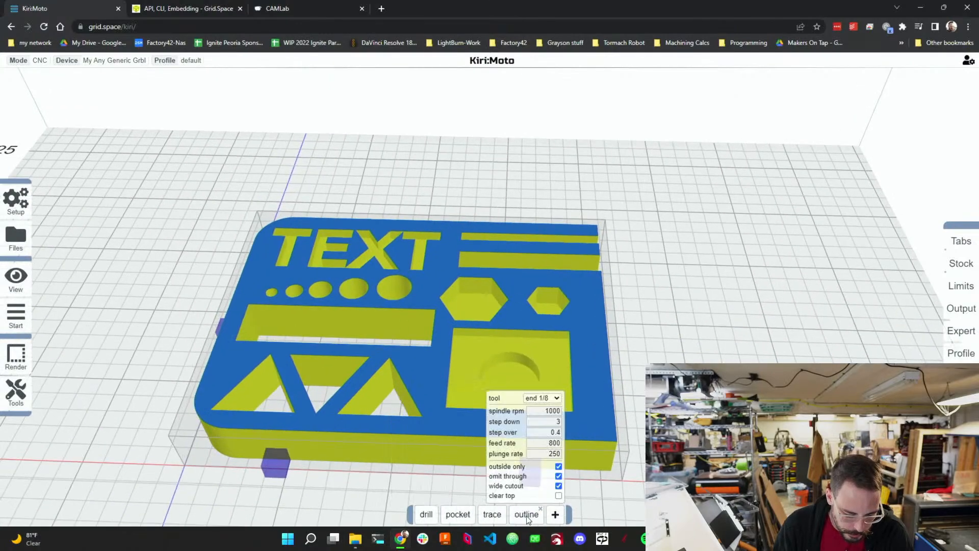
Review the trace and pocket operation settings and orbit the part view.
{"action": "mouse_move", "coordinate": [495, 516]}
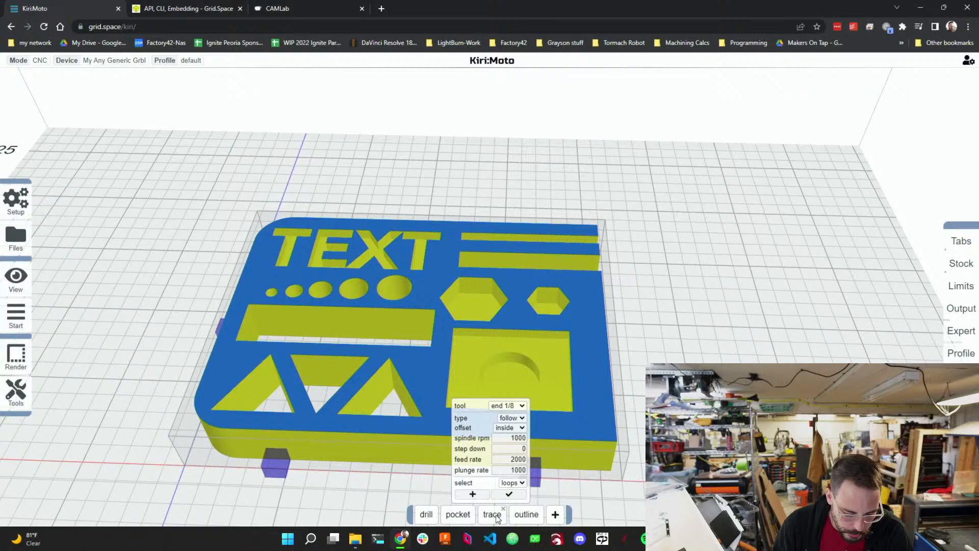
{"action": "left_click", "coordinate": [464, 494]}
{"action": "mouse_move", "coordinate": [453, 520]}
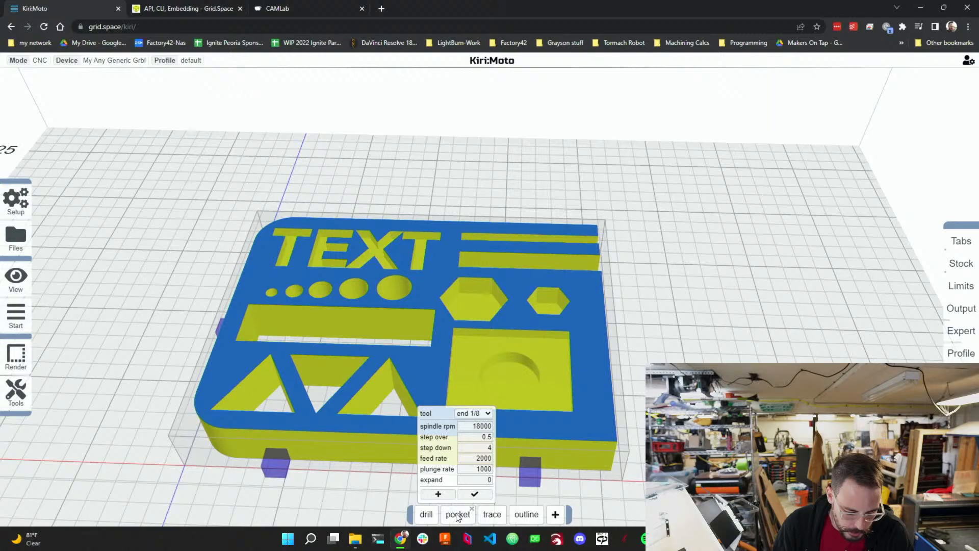
{"action": "left_click_drag", "start_coordinate": [622, 422], "coordinate": [533, 322]}
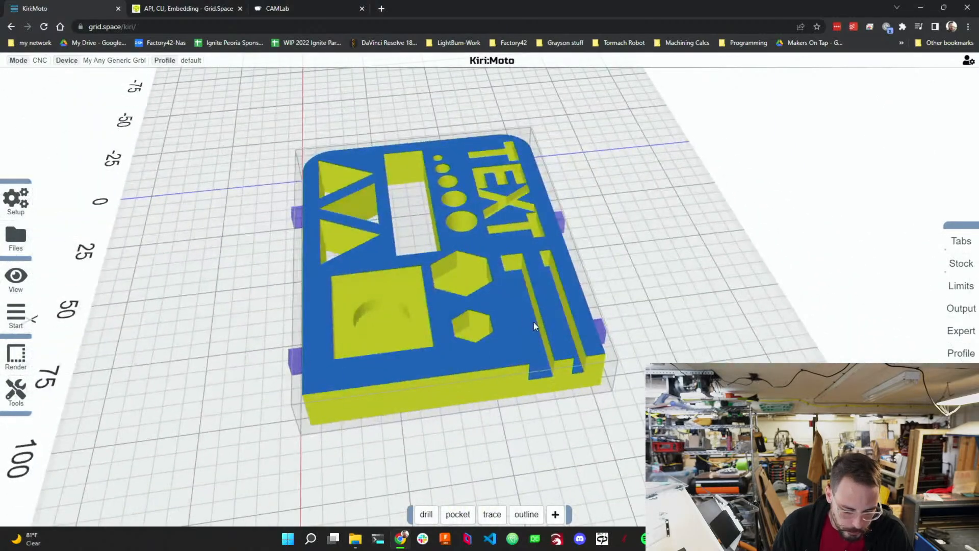
{"action": "mouse_move", "coordinate": [560, 516]}
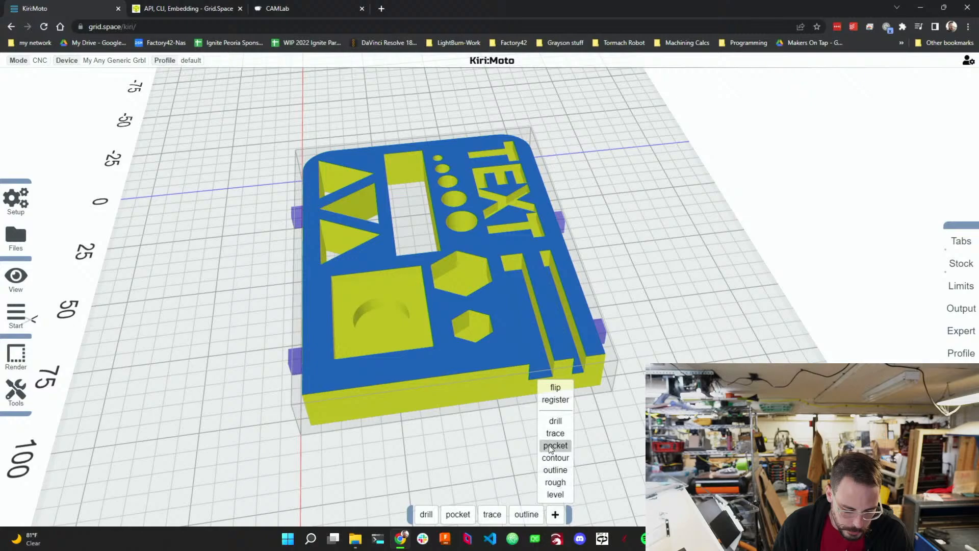
{"action": "scroll", "coordinate": [588, 319], "scroll_direction": "down", "scroll_amount": 4}
{"action": "scroll", "coordinate": [573, 347], "scroll_direction": "up", "scroll_amount": 8}
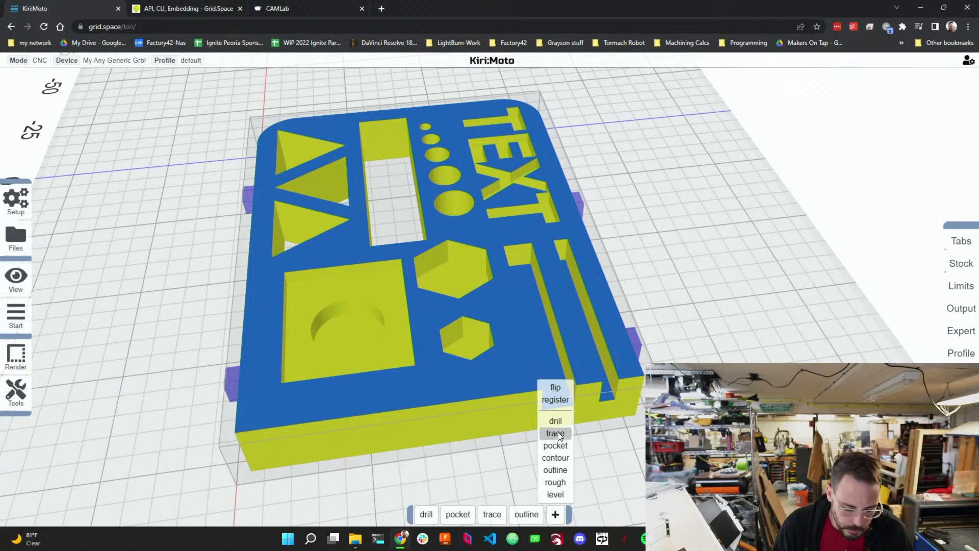
Edit the trace operation's selection, deselecting the two long slot loops near the part's edge.
{"action": "mouse_move", "coordinate": [495, 512]}
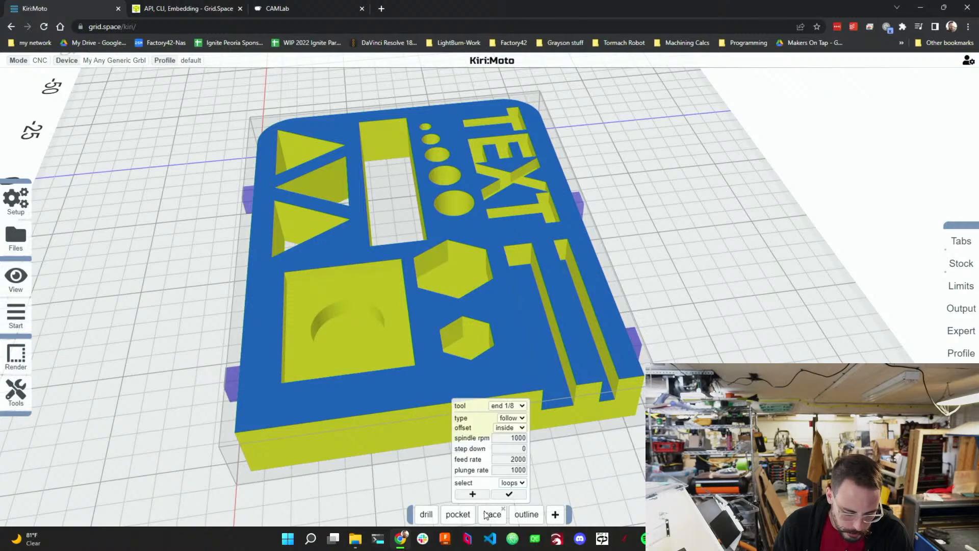
{"action": "left_click_drag", "start_coordinate": [552, 431], "coordinate": [606, 461]}
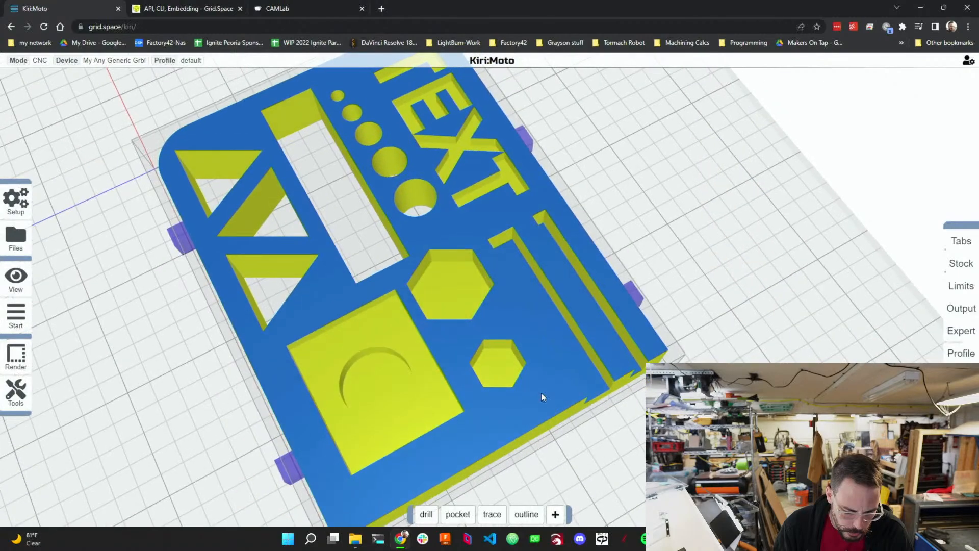
{"action": "left_click", "coordinate": [553, 405]}
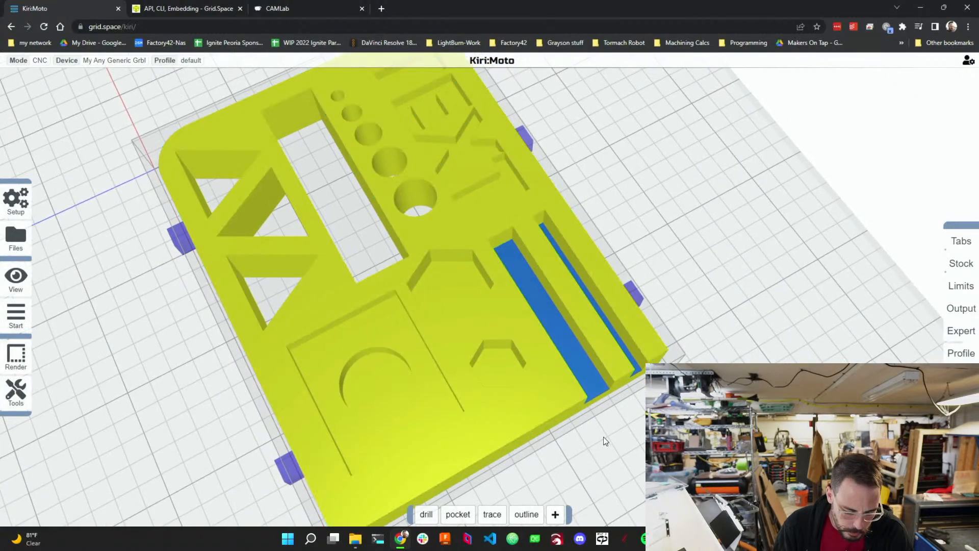
{"action": "mouse_move", "coordinate": [493, 515]}
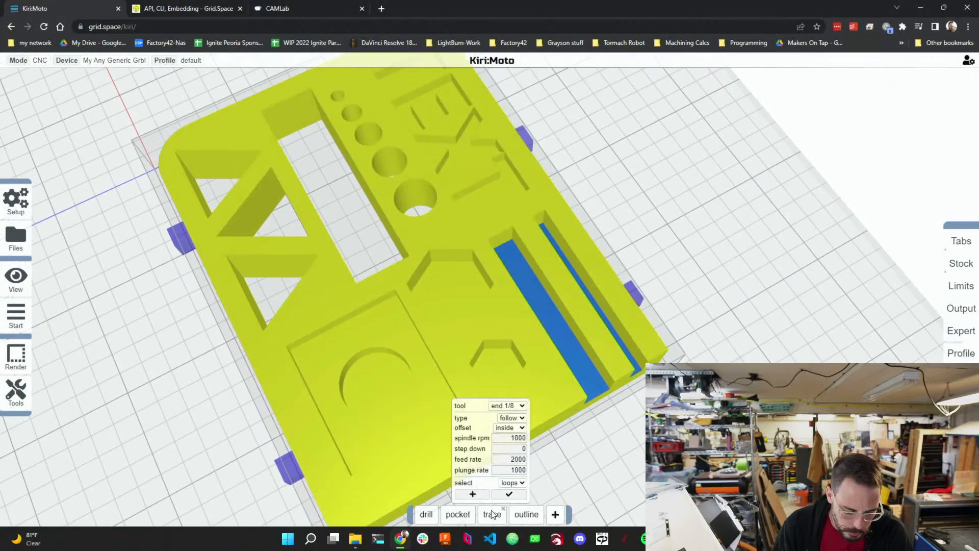
{"action": "left_click", "coordinate": [470, 494]}
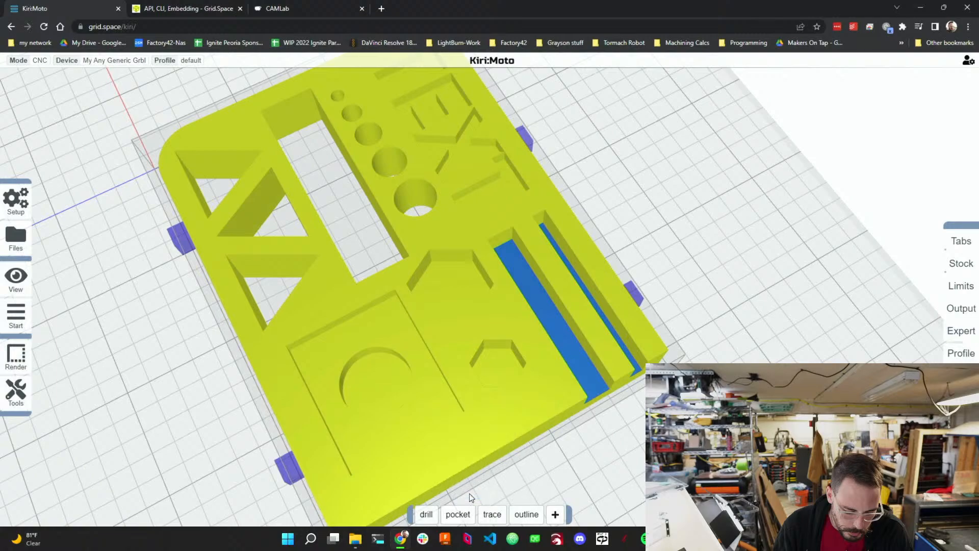
{"action": "left_click", "coordinate": [633, 367]}
{"action": "left_click_drag", "start_coordinate": [601, 380], "coordinate": [592, 386]}
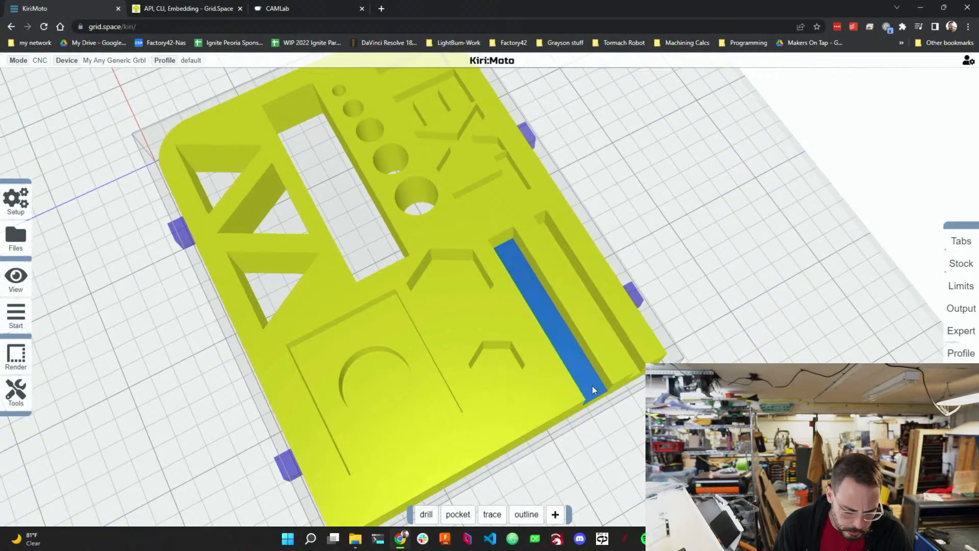
{"action": "left_click", "coordinate": [591, 386]}
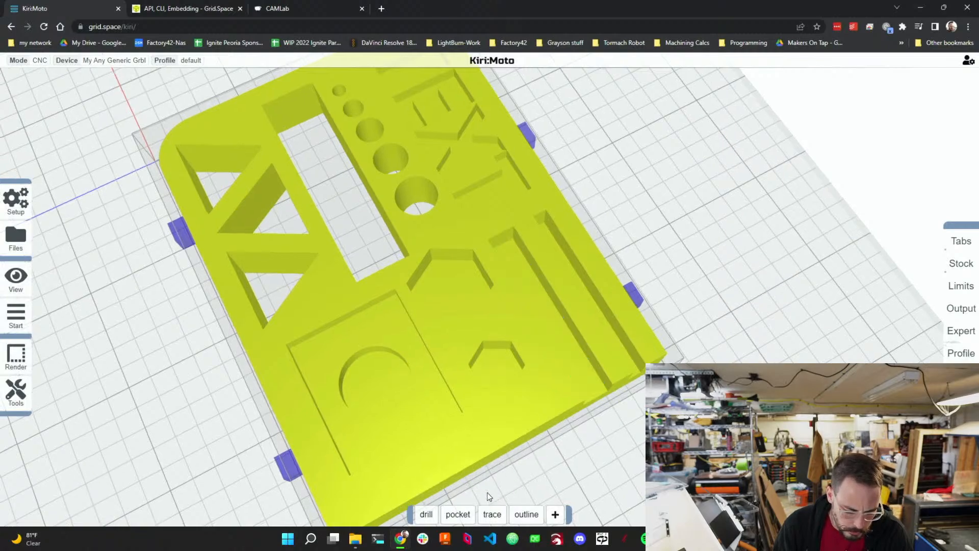
Review the pocket operation settings, orbit around the part, and return to the home view.
{"action": "left_click", "coordinate": [458, 516]}
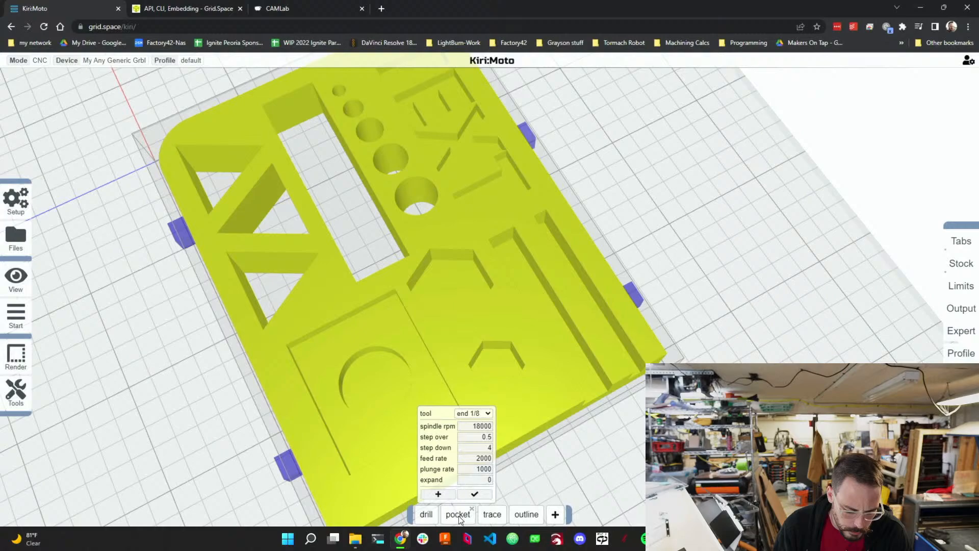
{"action": "mouse_move", "coordinate": [489, 515]}
{"action": "left_click", "coordinate": [477, 494]}
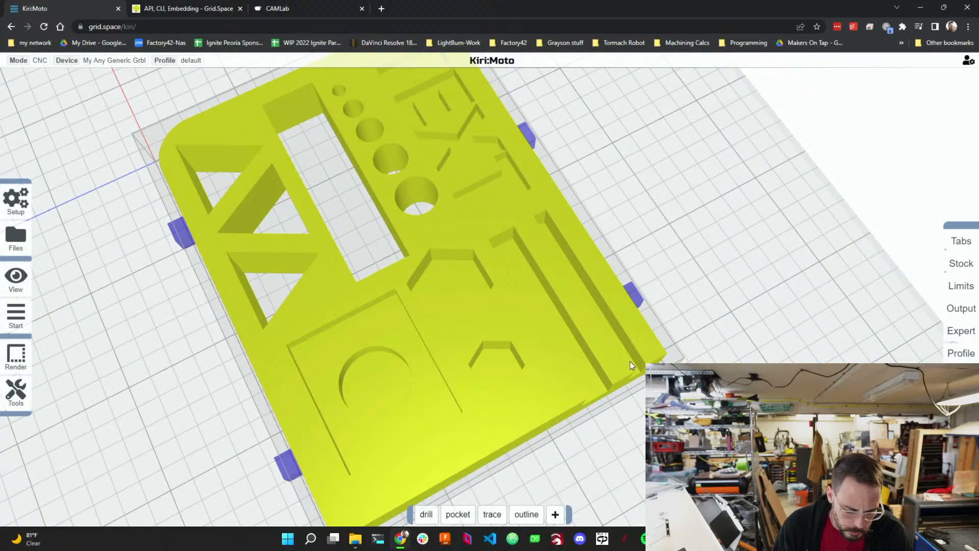
{"action": "left_click_drag", "start_coordinate": [629, 361], "coordinate": [517, 387]}
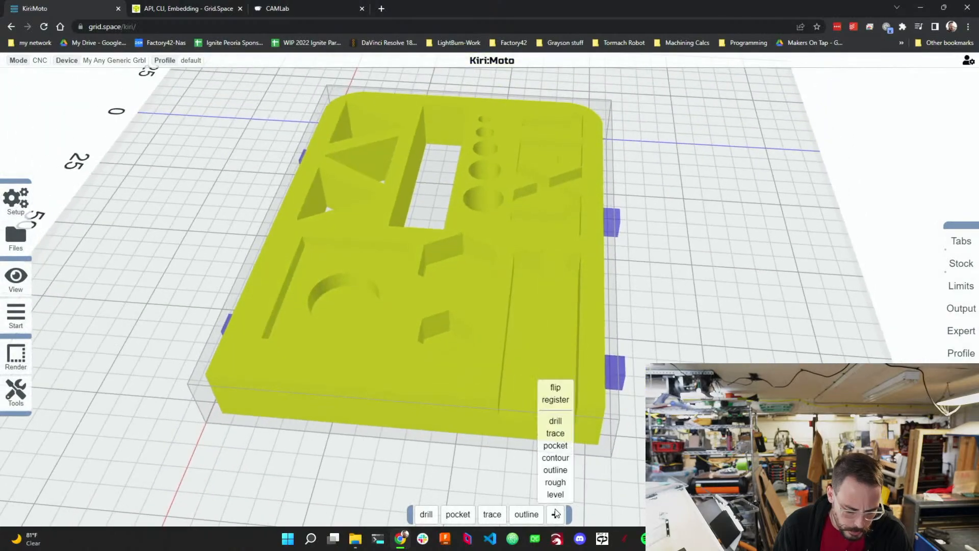
{"action": "mouse_move", "coordinate": [489, 515]}
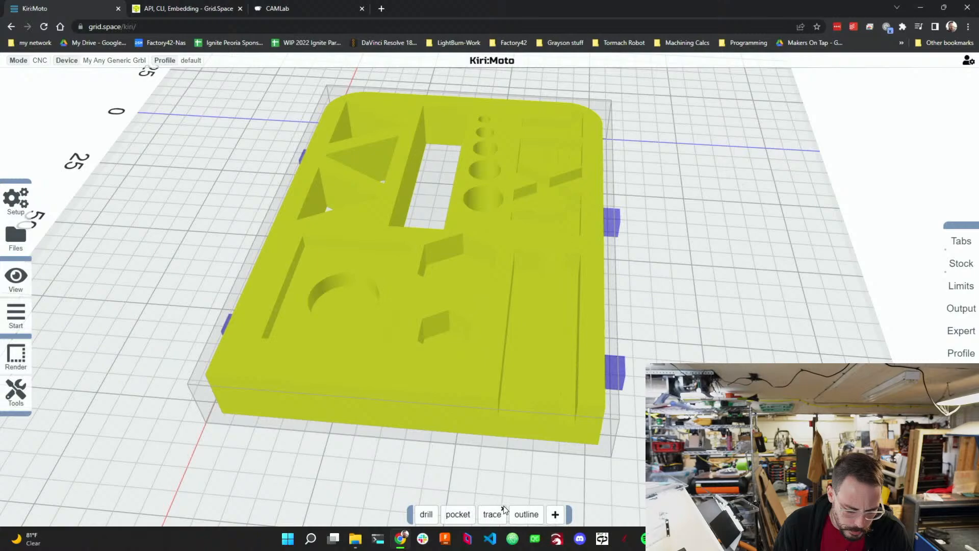
{"action": "mouse_move", "coordinate": [488, 494]}
{"action": "left_mouse_down"}
{"action": "mouse_move", "coordinate": [523, 485]}
{"action": "mouse_move", "coordinate": [547, 503]}
{"action": "left_mouse_up"}
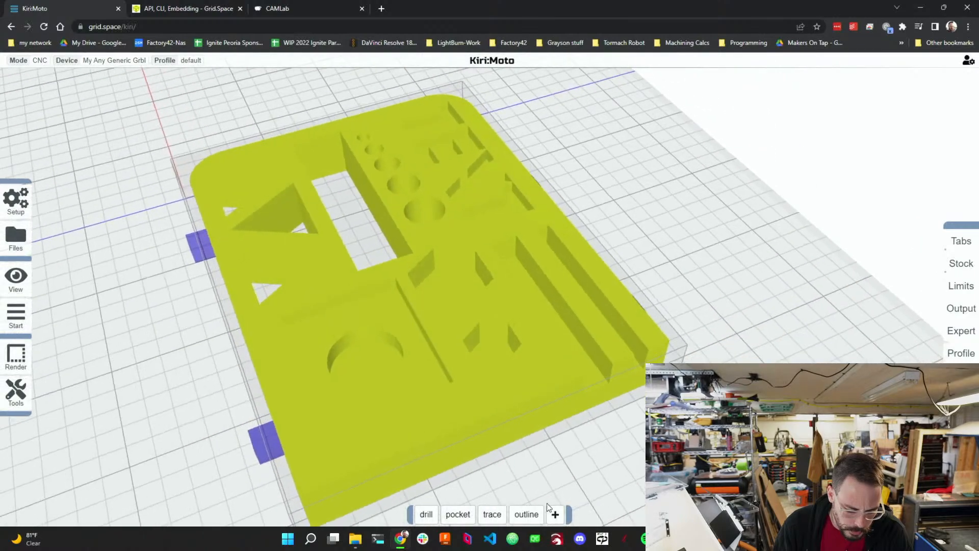
{"action": "mouse_move", "coordinate": [504, 508]}
{"action": "left_click_drag", "start_coordinate": [606, 455], "coordinate": [635, 440]}
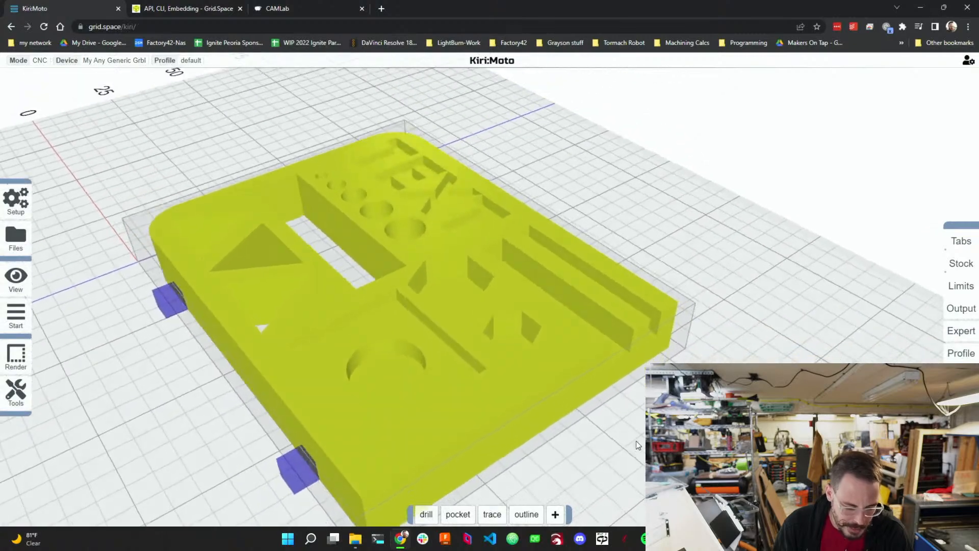
{"action": "left_click", "coordinate": [18, 283]}
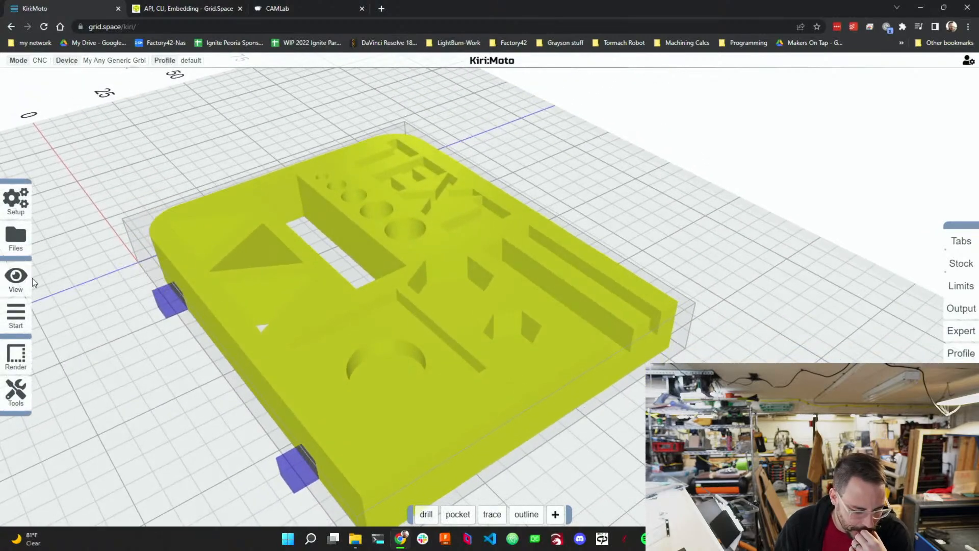
{"action": "mouse_move", "coordinate": [32, 281]}
{"action": "left_click", "coordinate": [132, 281]}
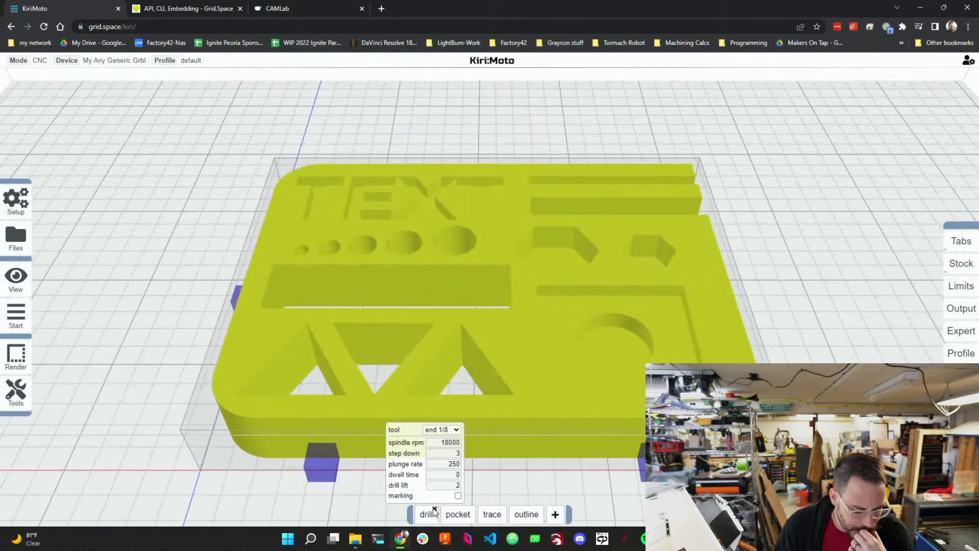
Try to reorder the trace operation, then review its settings and orbit the part.
{"action": "left_click_drag", "start_coordinate": [491, 514], "coordinate": [442, 519]}
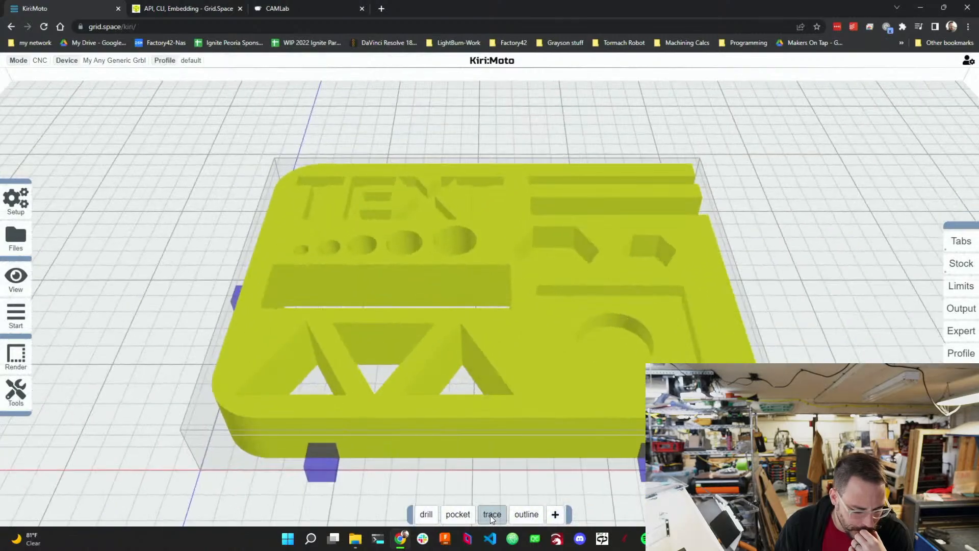
{"action": "mouse_move", "coordinate": [490, 515]}
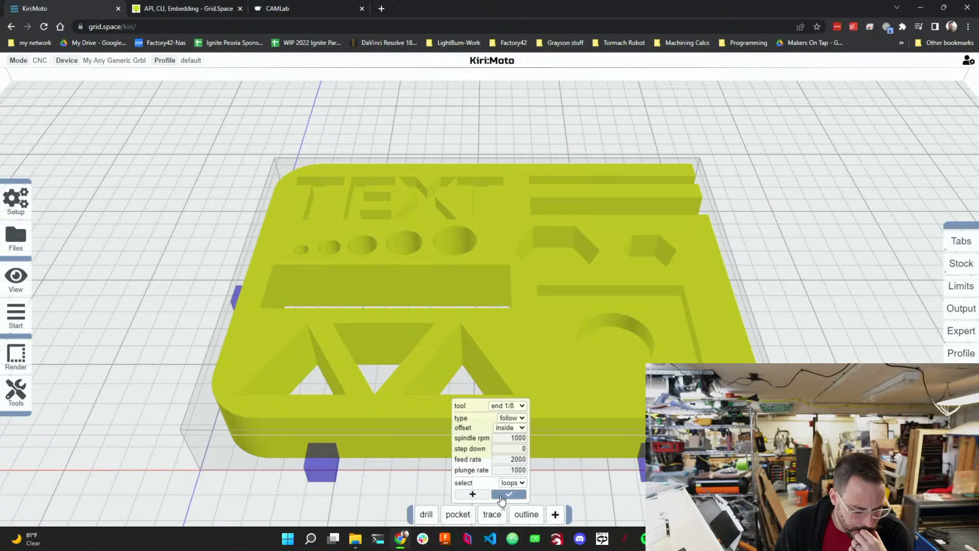
{"action": "left_click", "coordinate": [496, 495]}
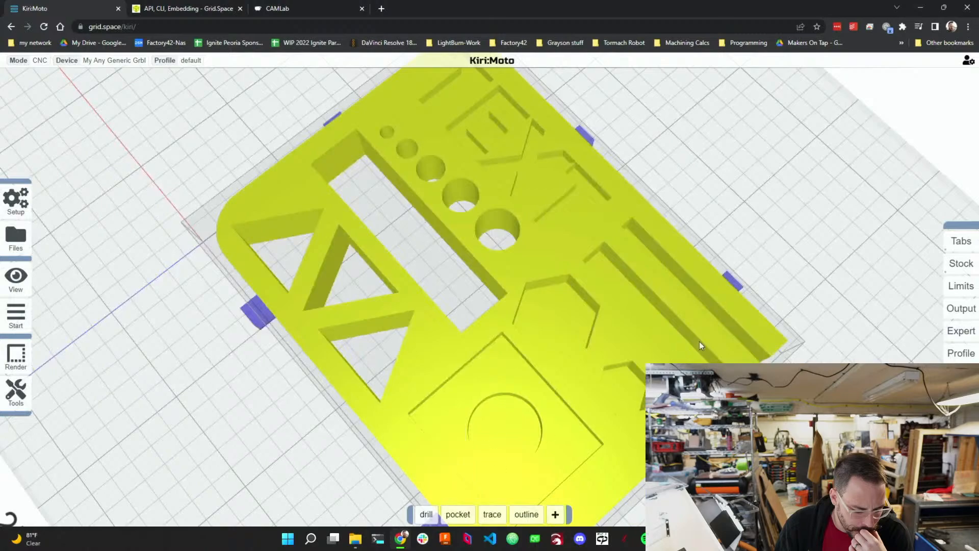
{"action": "left_click_drag", "start_coordinate": [718, 324], "coordinate": [627, 304]}
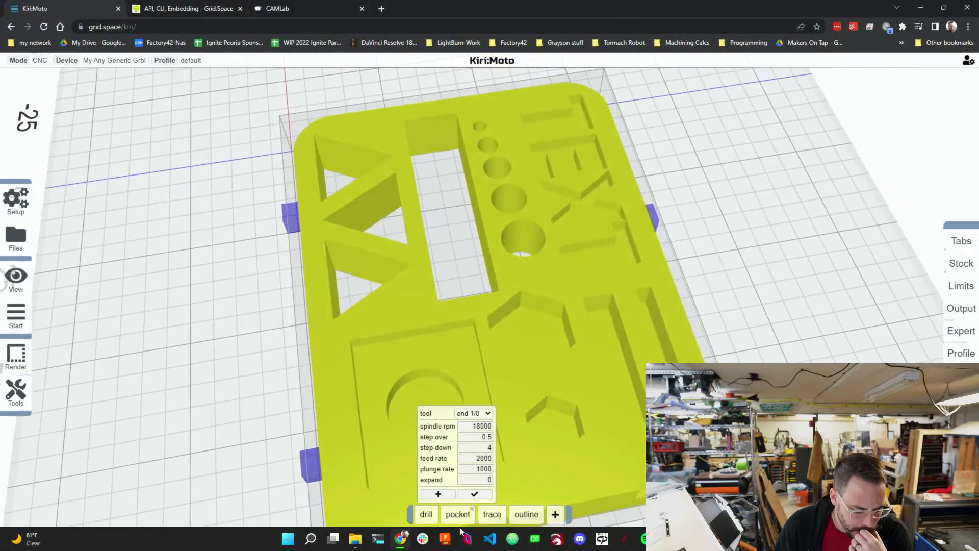
{"action": "mouse_move", "coordinate": [501, 511]}
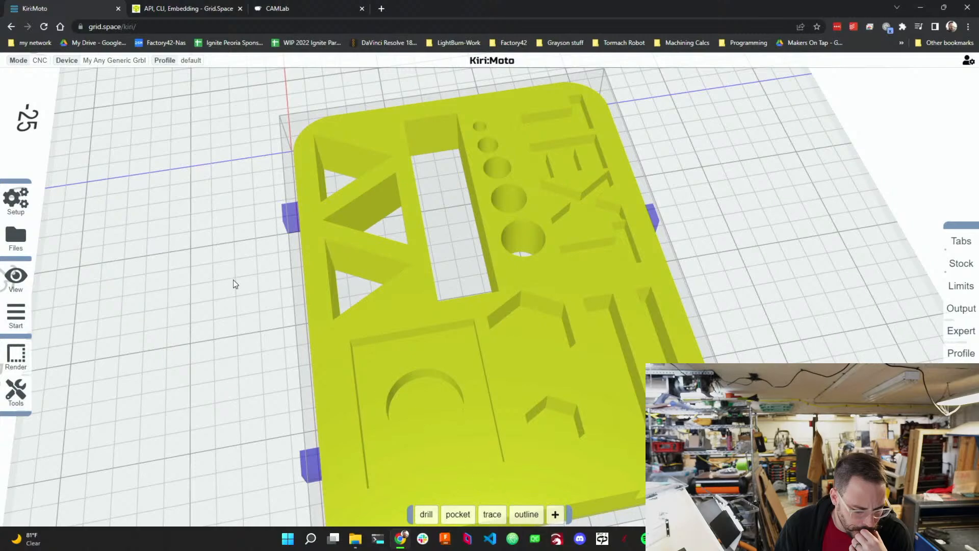
{"action": "left_click", "coordinate": [29, 26]}
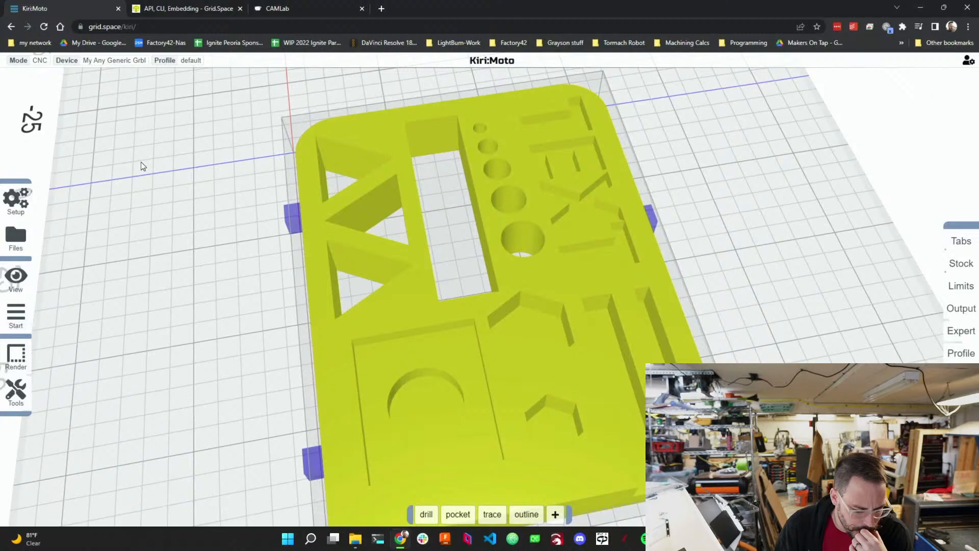
Delete the trace operation, add a new trace operation at the end, and start selecting its loops.
{"action": "left_click", "coordinate": [503, 507]}
{"action": "mouse_move", "coordinate": [534, 513]}
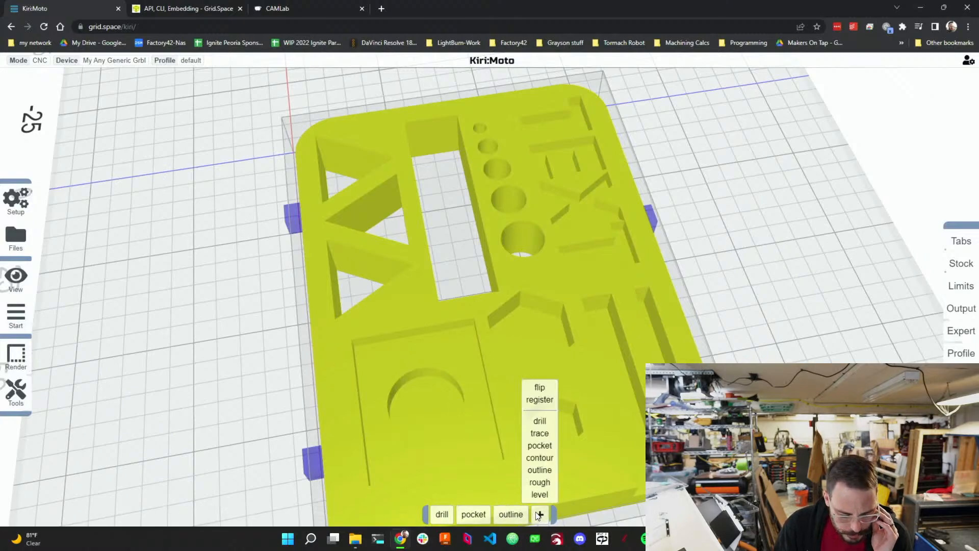
{"action": "left_click", "coordinate": [539, 431]}
{"action": "mouse_move", "coordinate": [527, 515]}
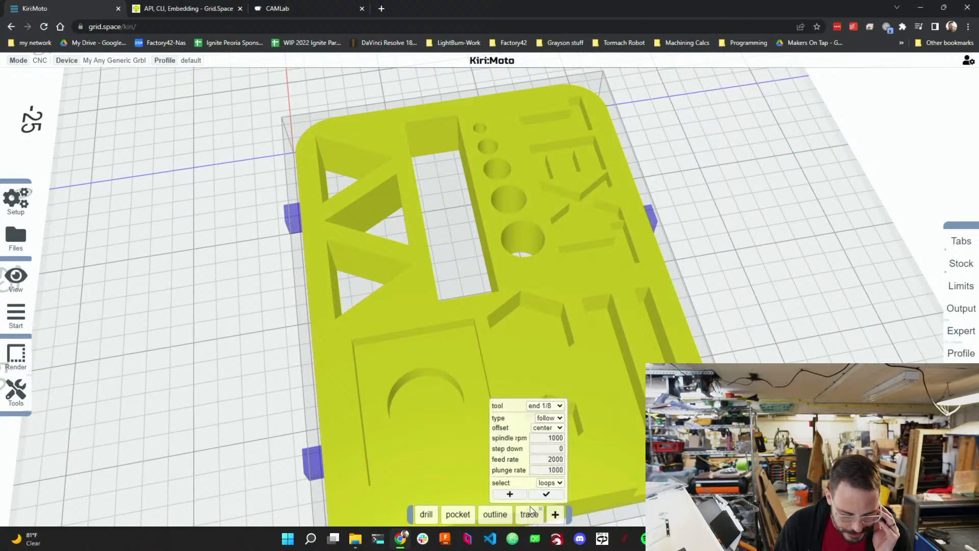
{"action": "left_click", "coordinate": [510, 494]}
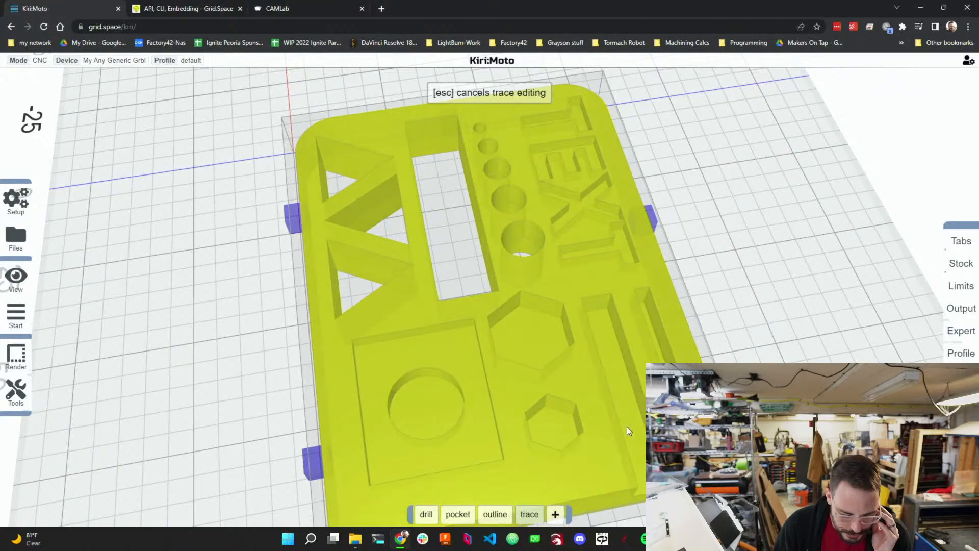
Zoom in on the part and add the top T letter's outline to the trace operation's selection.
{"action": "scroll", "coordinate": [525, 303], "scroll_direction": "down", "scroll_amount": 10}
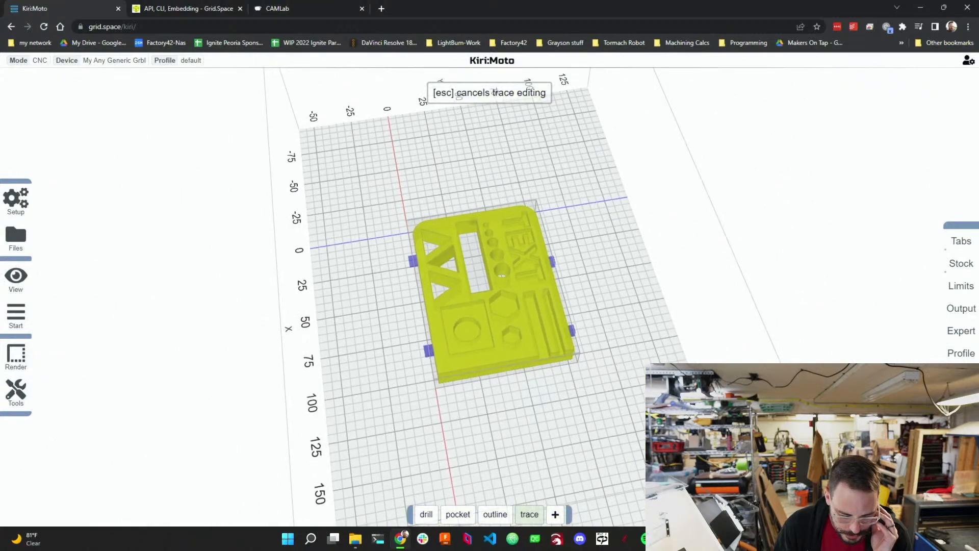
{"action": "scroll", "coordinate": [525, 303], "scroll_direction": "up", "scroll_amount": 10}
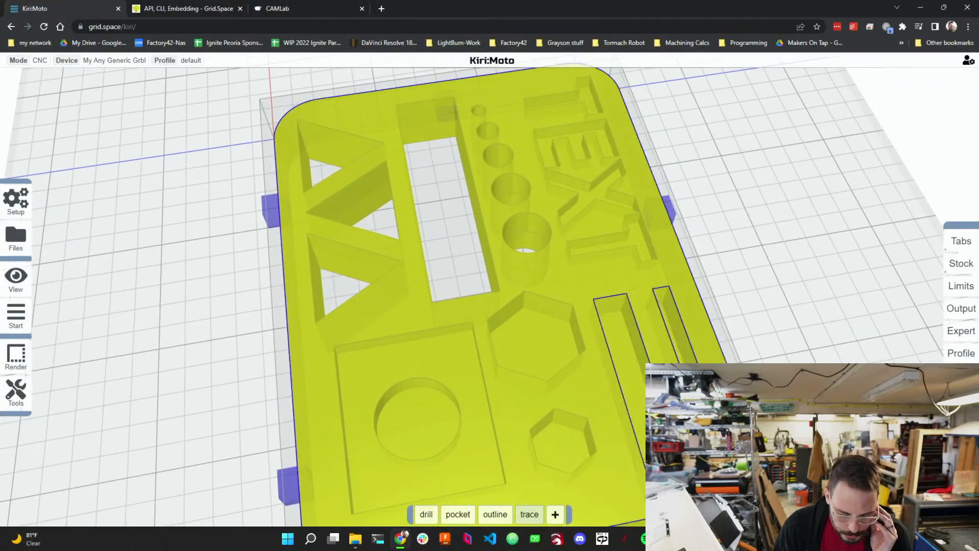
{"action": "mouse_move", "coordinate": [782, 344]}
{"action": "right_mouse_down"}
{"action": "mouse_move", "coordinate": [656, 280]}
{"action": "mouse_move", "coordinate": [564, 296]}
{"action": "mouse_move", "coordinate": [566, 264]}
{"action": "right_mouse_up"}
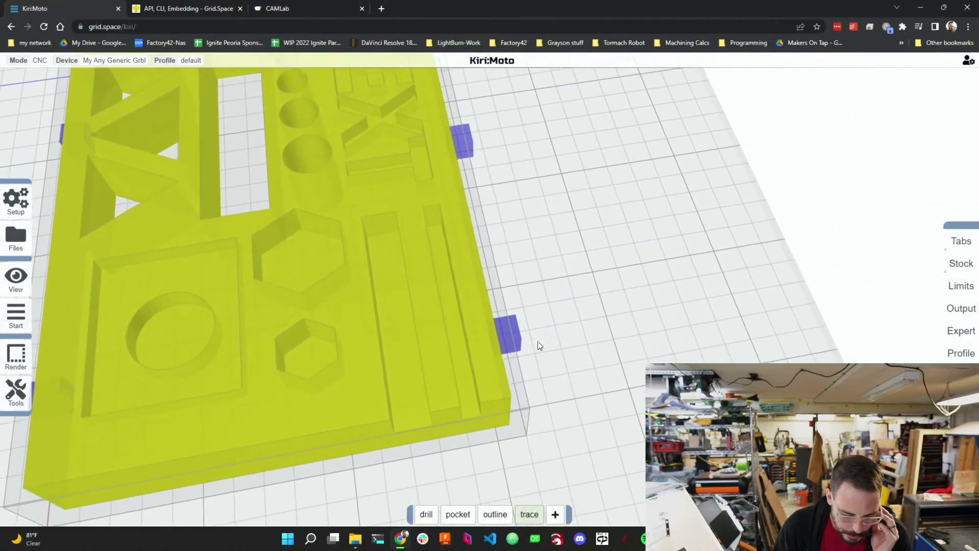
{"action": "scroll", "coordinate": [463, 403], "scroll_direction": "up", "scroll_amount": 2}
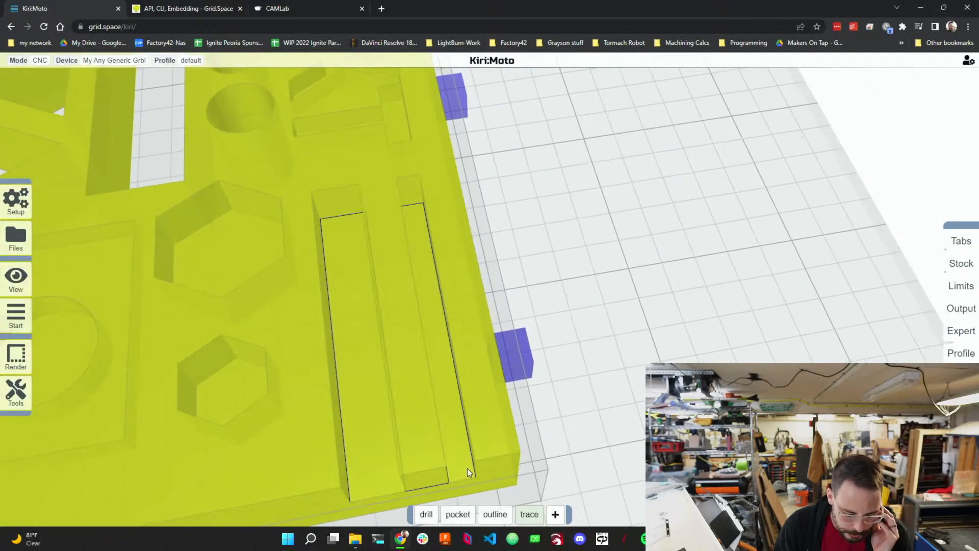
{"action": "right_click_drag", "start_coordinate": [467, 468], "coordinate": [373, 436]}
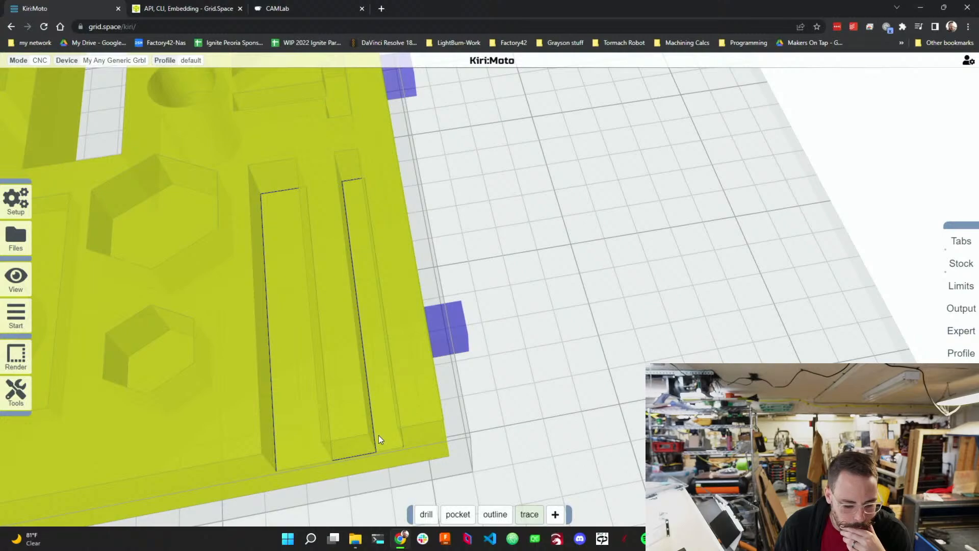
{"action": "right_click_drag", "start_coordinate": [378, 436], "coordinate": [506, 441]}
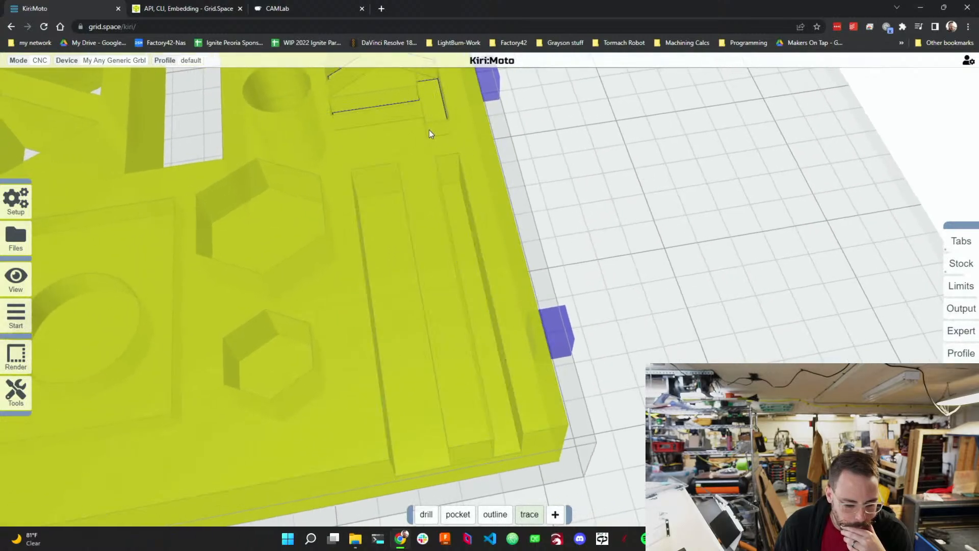
{"action": "left_click", "coordinate": [424, 97]}
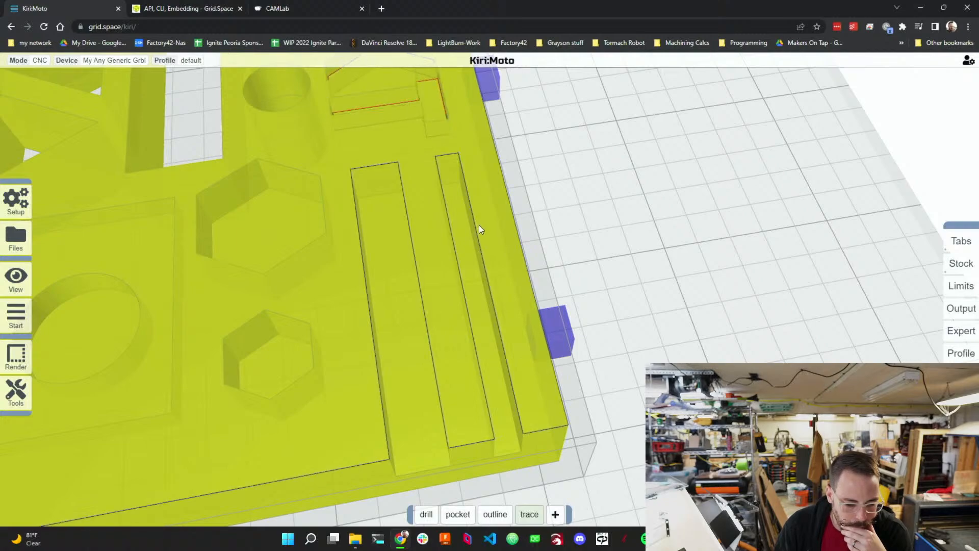
Orbit and zoom around the part to check the selected text outlines and the edge slots.
{"action": "left_click_drag", "start_coordinate": [478, 225], "coordinate": [461, 342]}
{"action": "scroll", "coordinate": [459, 339], "scroll_direction": "down", "scroll_amount": 4}
{"action": "scroll", "coordinate": [421, 197], "scroll_direction": "down", "scroll_amount": 4}
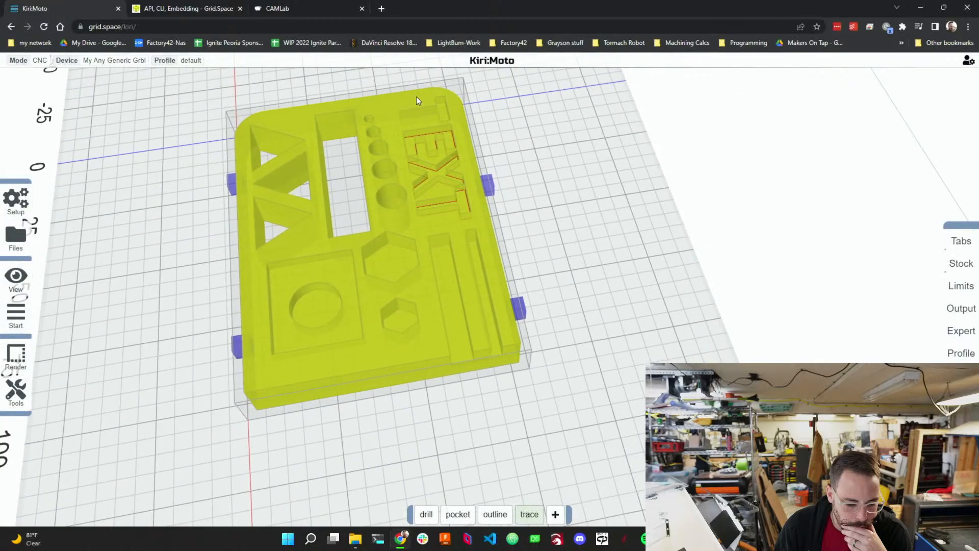
{"action": "scroll", "coordinate": [417, 95], "scroll_direction": "up", "scroll_amount": 6}
{"action": "scroll", "coordinate": [430, 174], "scroll_direction": "up", "scroll_amount": 2}
{"action": "scroll", "coordinate": [430, 144], "scroll_direction": "down", "scroll_amount": 6}
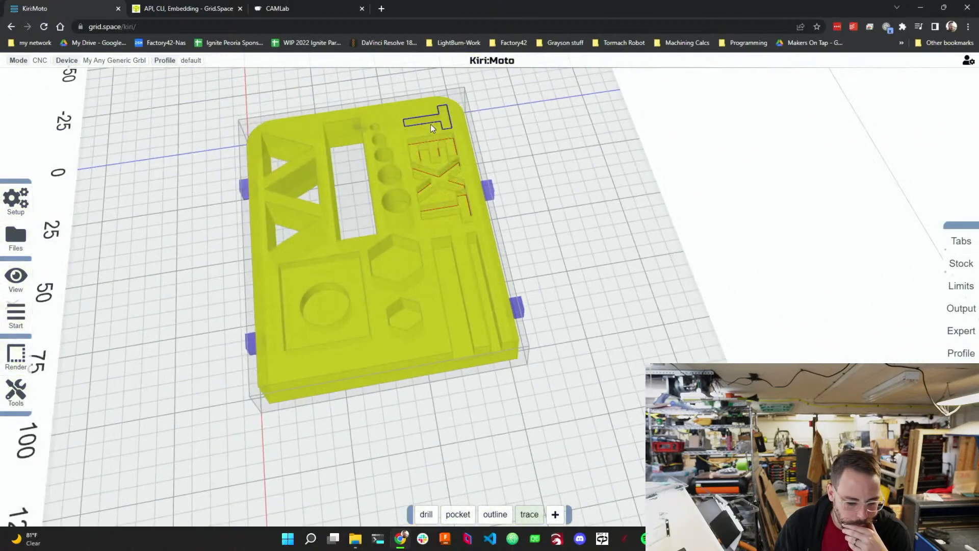
{"action": "scroll", "coordinate": [433, 151], "scroll_direction": "up", "scroll_amount": 6}
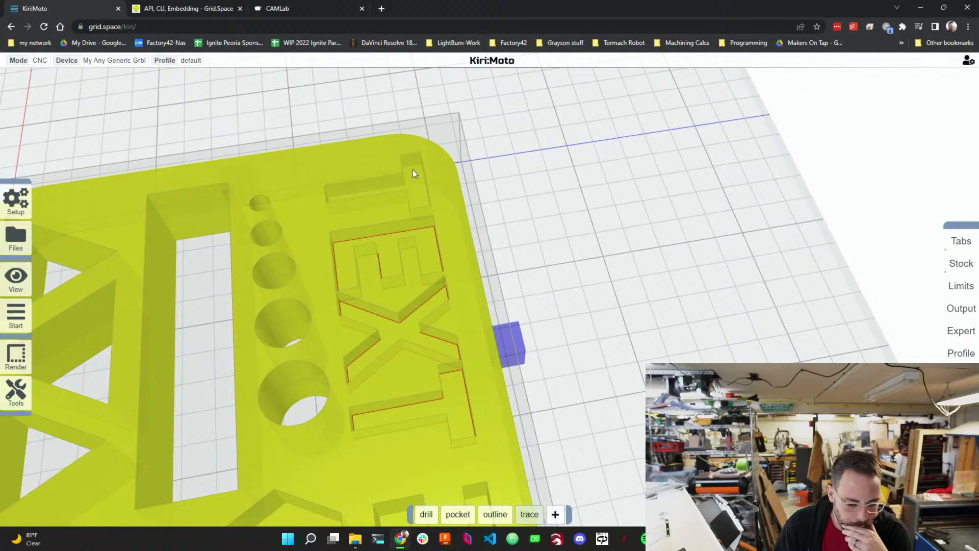
{"action": "scroll", "coordinate": [474, 156], "scroll_direction": "down", "scroll_amount": 8}
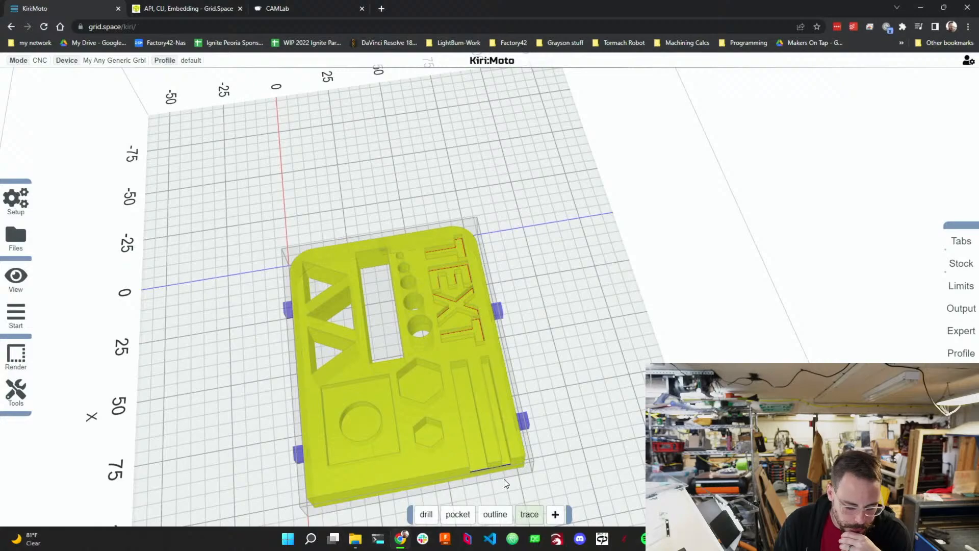
{"action": "scroll", "coordinate": [504, 478], "scroll_direction": "up", "scroll_amount": 2}
{"action": "left_click_drag", "start_coordinate": [506, 476], "coordinate": [629, 284]}
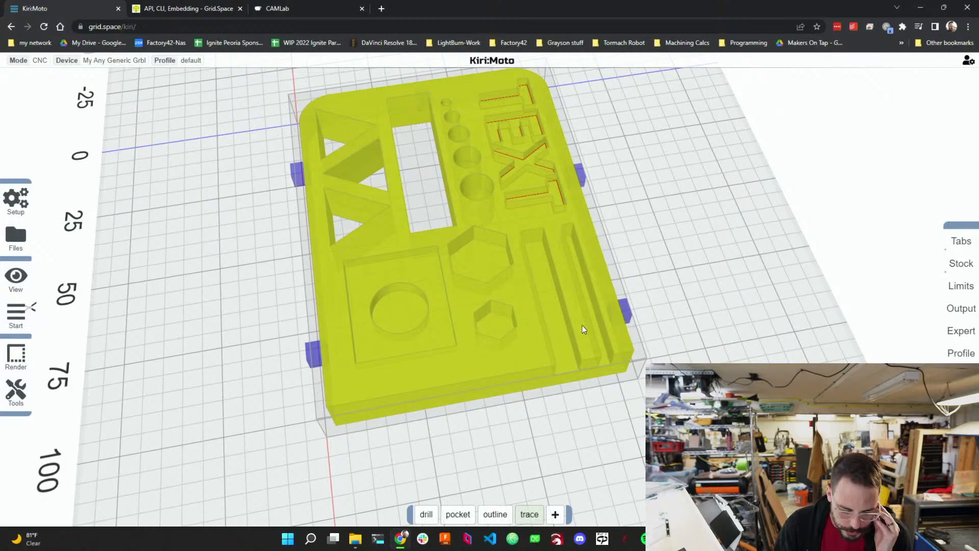
{"action": "scroll", "coordinate": [602, 362], "scroll_direction": "up", "scroll_amount": 2}
{"action": "scroll", "coordinate": [617, 379], "scroll_direction": "up", "scroll_amount": 1}
{"action": "mouse_move", "coordinate": [747, 369]}
{"action": "right_mouse_down"}
{"action": "mouse_move", "coordinate": [568, 286]}
{"action": "mouse_move", "coordinate": [559, 302]}
{"action": "right_mouse_up"}
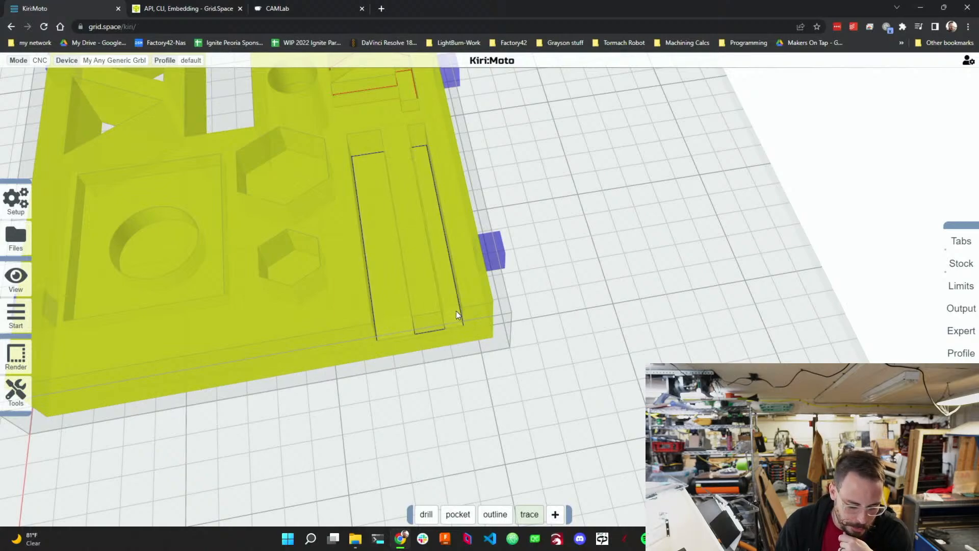
In the output options, enable Ease Down and toggle the Origin Top setting.
{"action": "mouse_move", "coordinate": [504, 515]}
{"action": "mouse_move", "coordinate": [458, 515]}
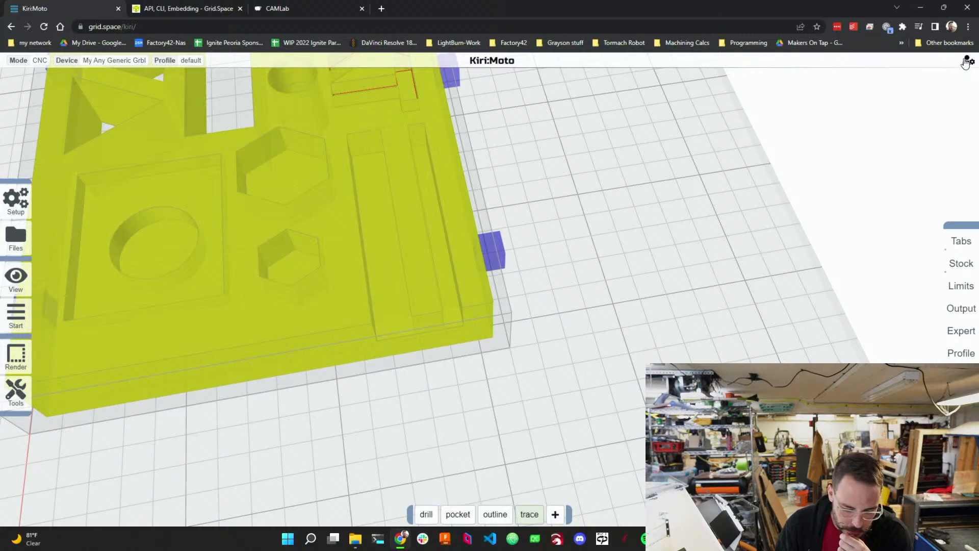
{"action": "mouse_move", "coordinate": [965, 63]}
{"action": "mouse_move", "coordinate": [961, 81]}
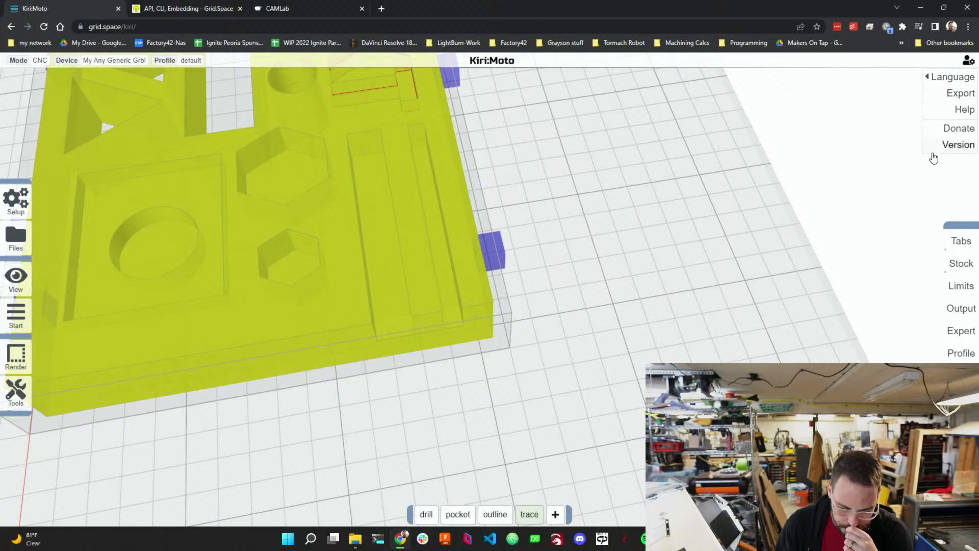
{"action": "mouse_move", "coordinate": [963, 335]}
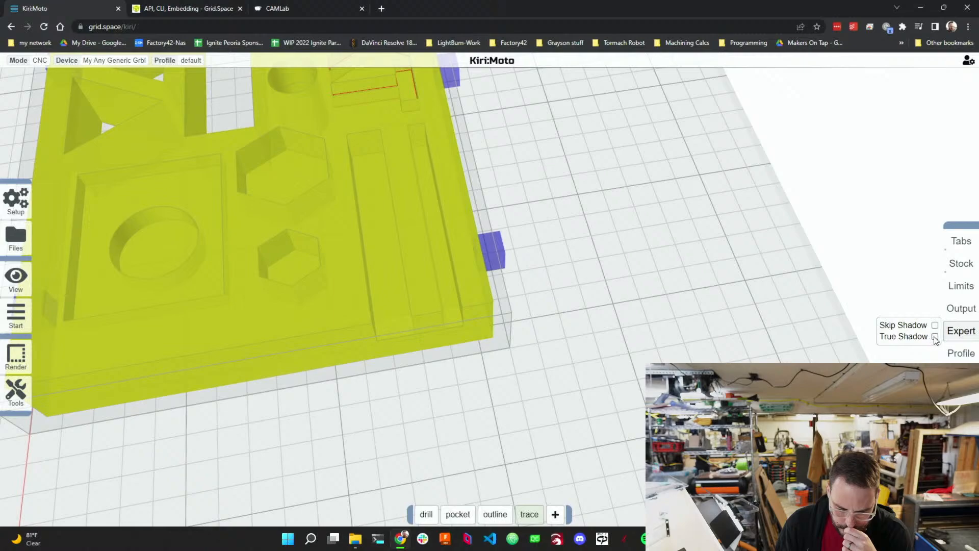
{"action": "mouse_move", "coordinate": [958, 317]}
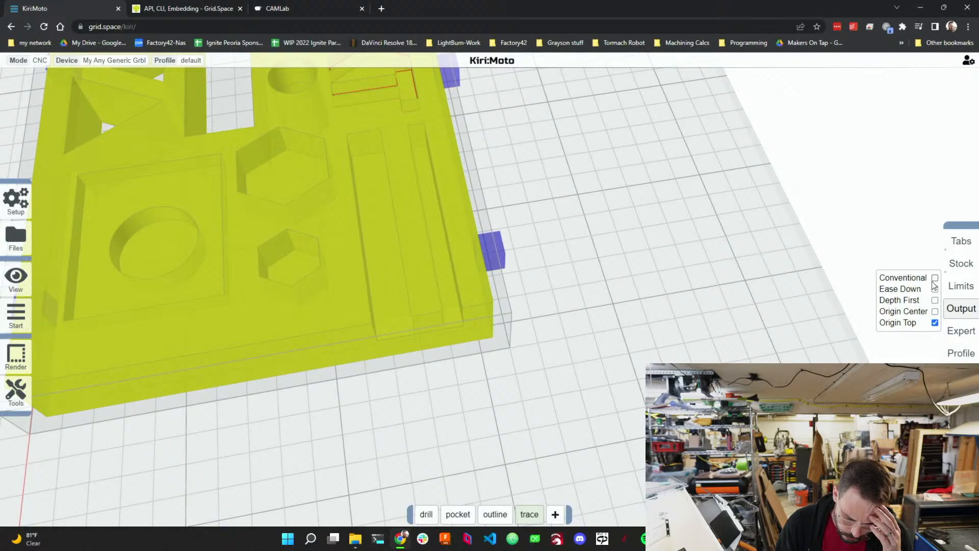
{"action": "mouse_move", "coordinate": [918, 293]}
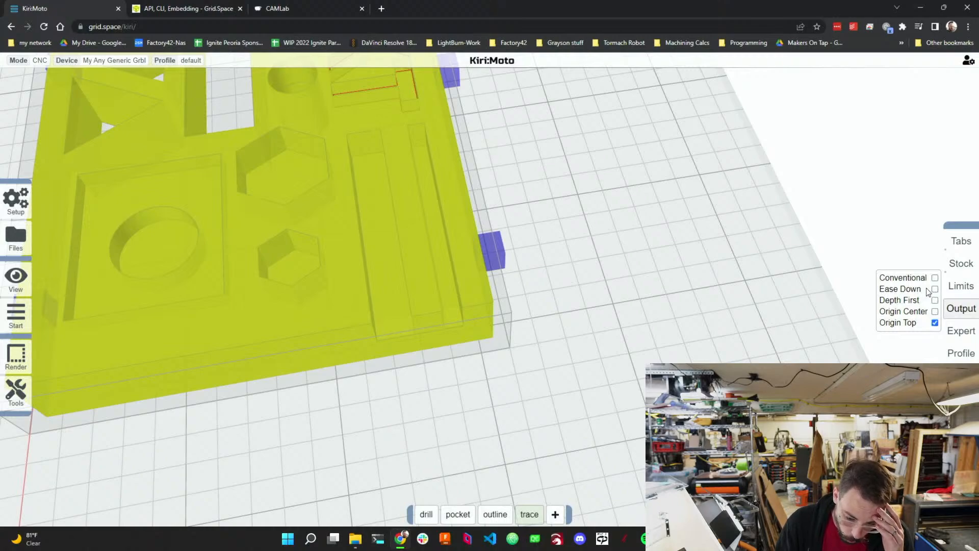
{"action": "left_click", "coordinate": [935, 289]}
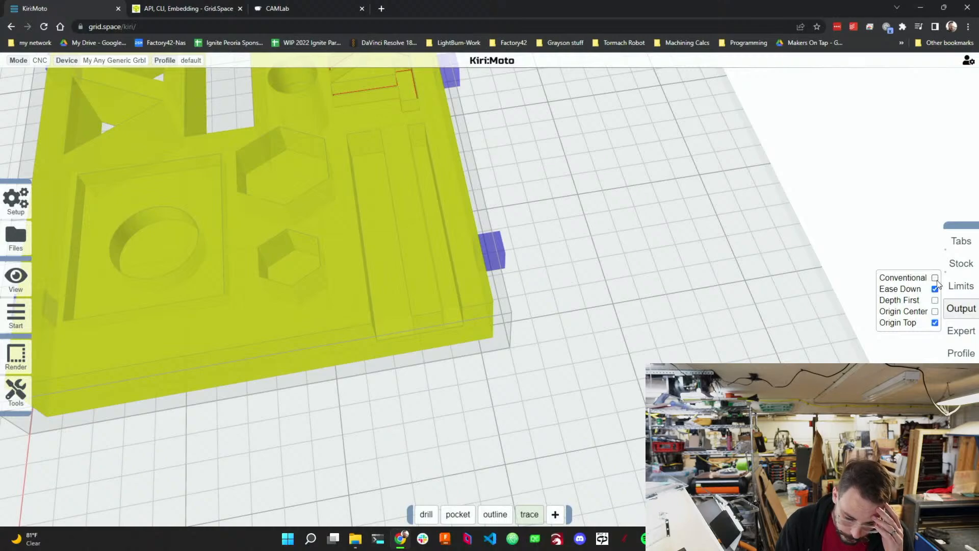
{"action": "mouse_move", "coordinate": [936, 280]}
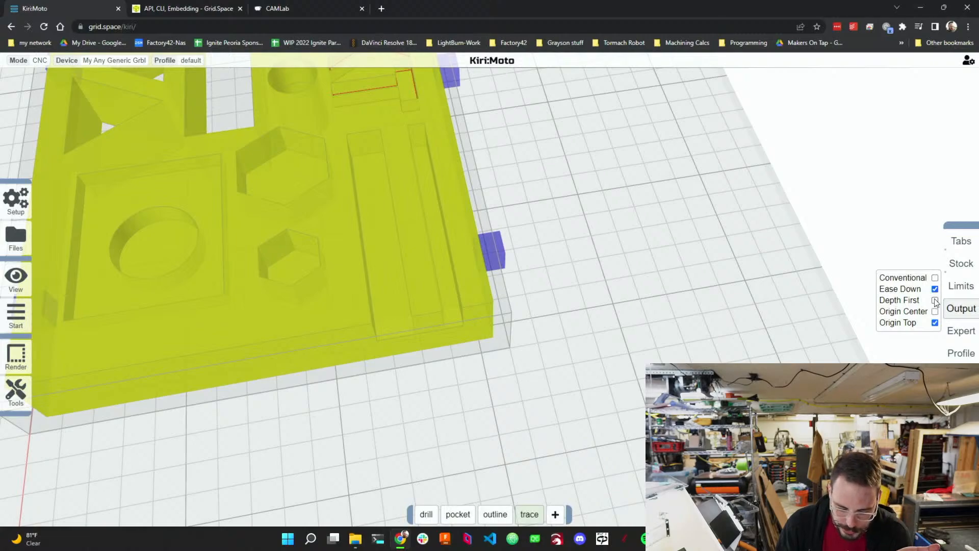
{"action": "mouse_move", "coordinate": [935, 303]}
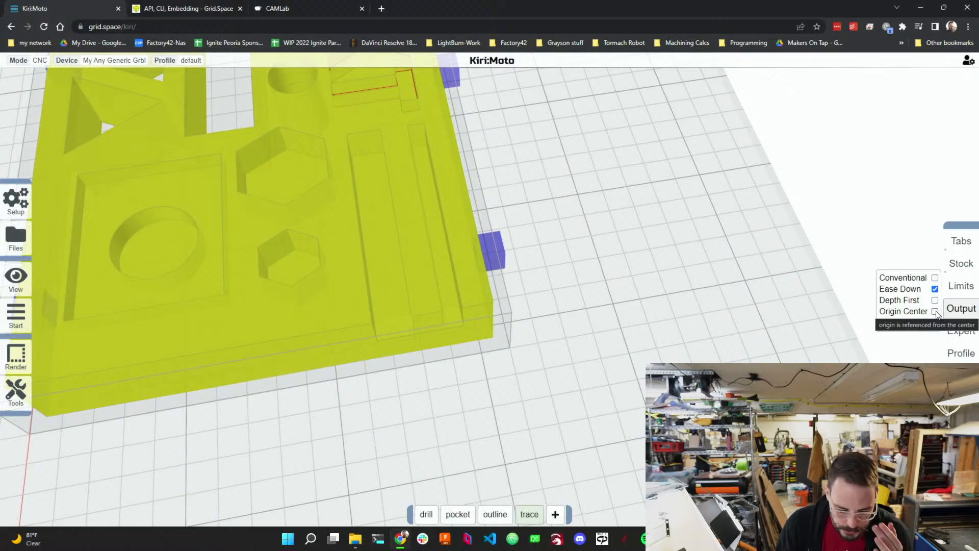
{"action": "left_click", "coordinate": [935, 322]}
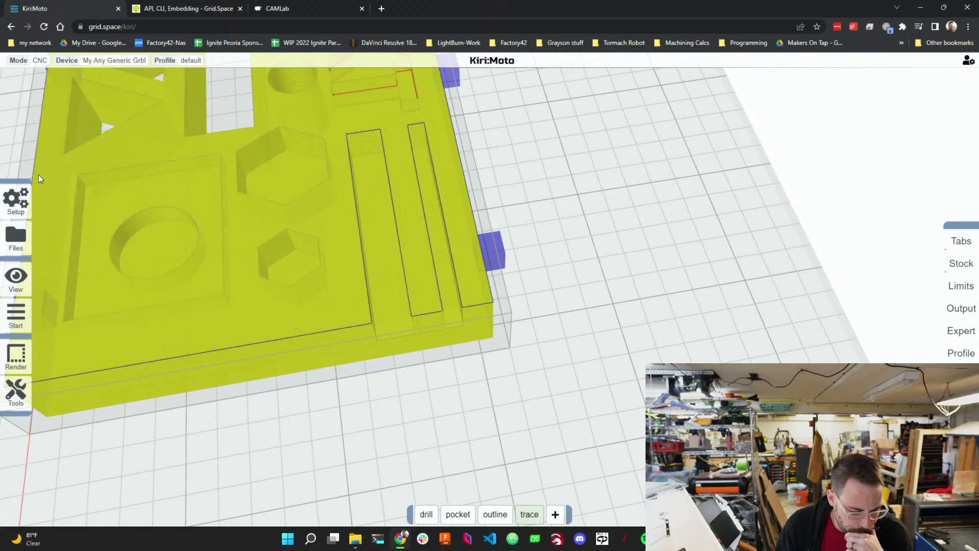
Open the tool library and add a new tool of type taper.
{"action": "mouse_move", "coordinate": [10, 204]}
{"action": "left_click", "coordinate": [88, 200]}
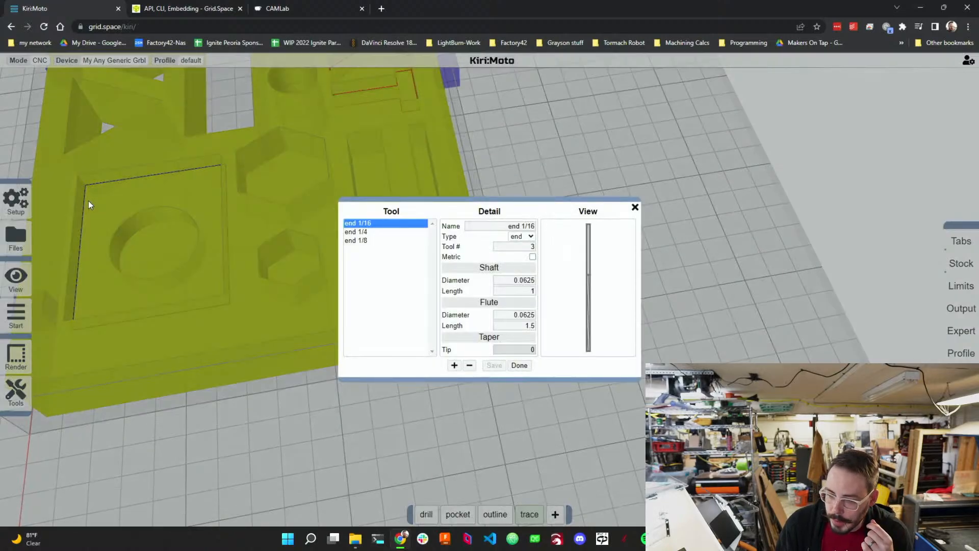
{"action": "left_click", "coordinate": [530, 236]}
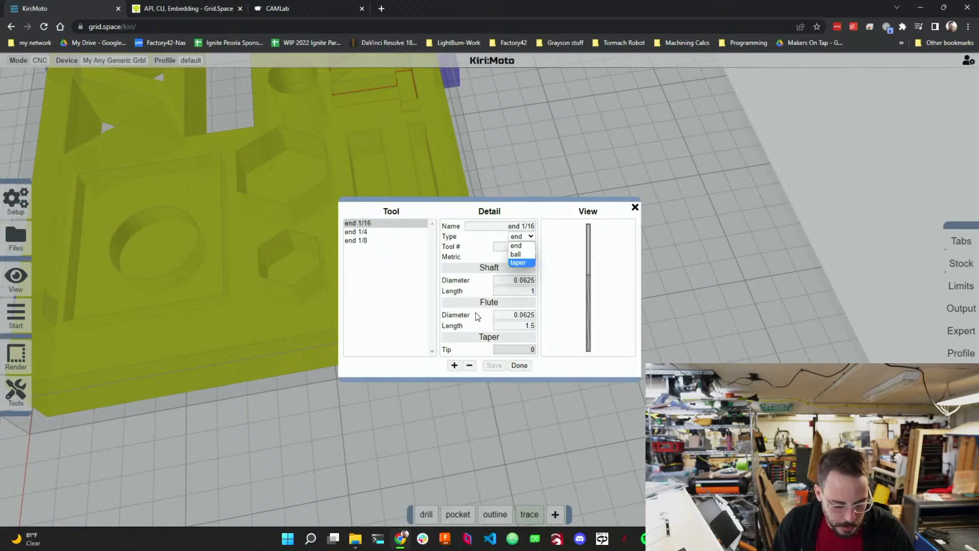
{"action": "left_click", "coordinate": [364, 240]}
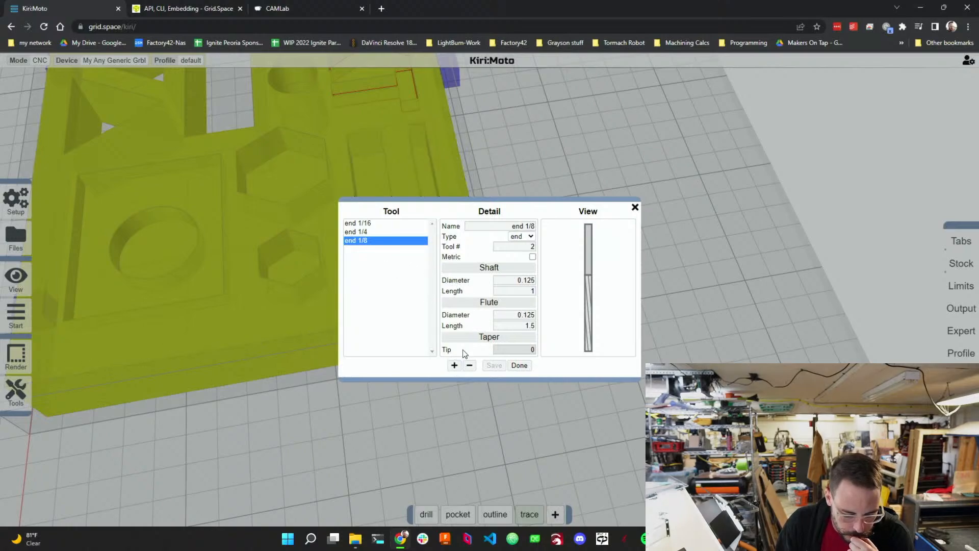
{"action": "left_click", "coordinate": [454, 365]}
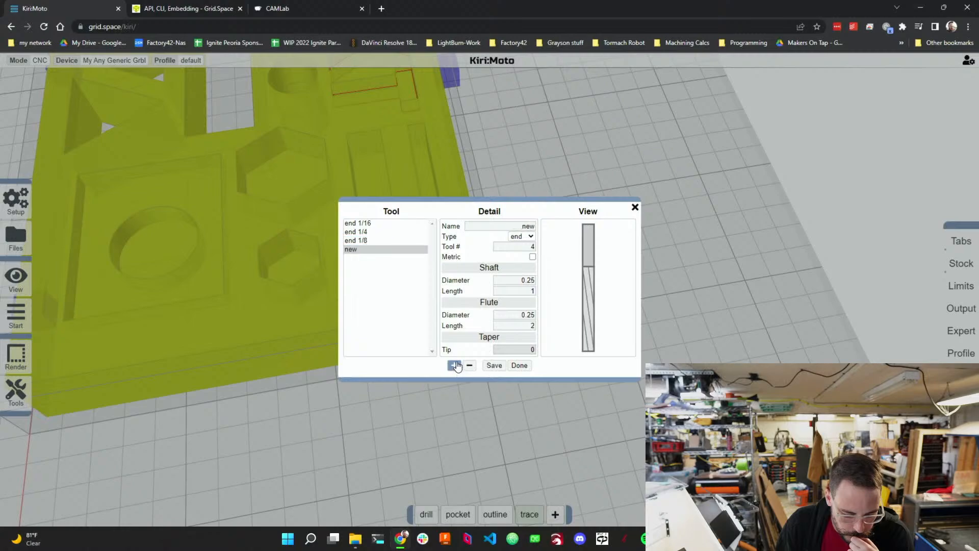
{"action": "left_click", "coordinate": [531, 237]}
{"action": "left_click", "coordinate": [524, 262]}
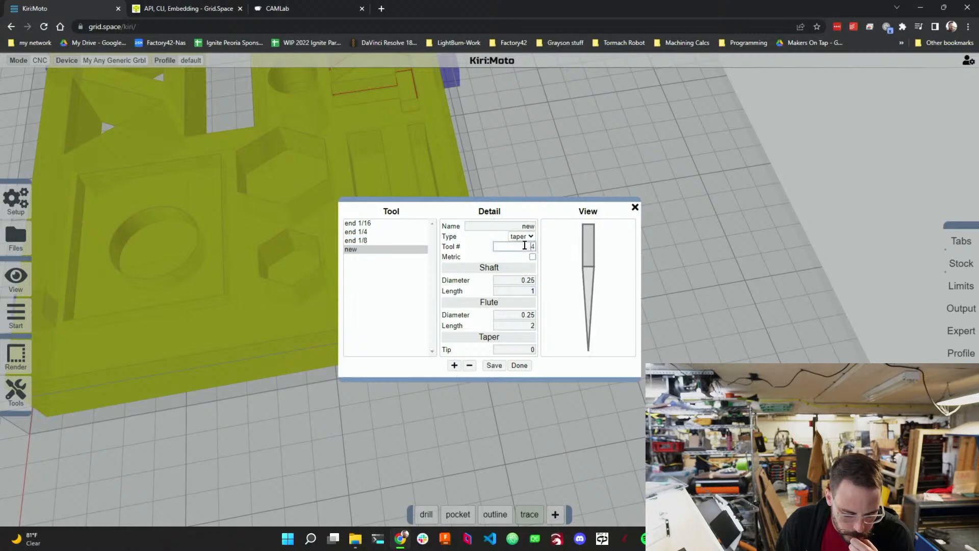
Name the new tool Taper.
{"action": "left_click", "coordinate": [532, 225]}
{"action": "double_click", "coordinate": [532, 226]}
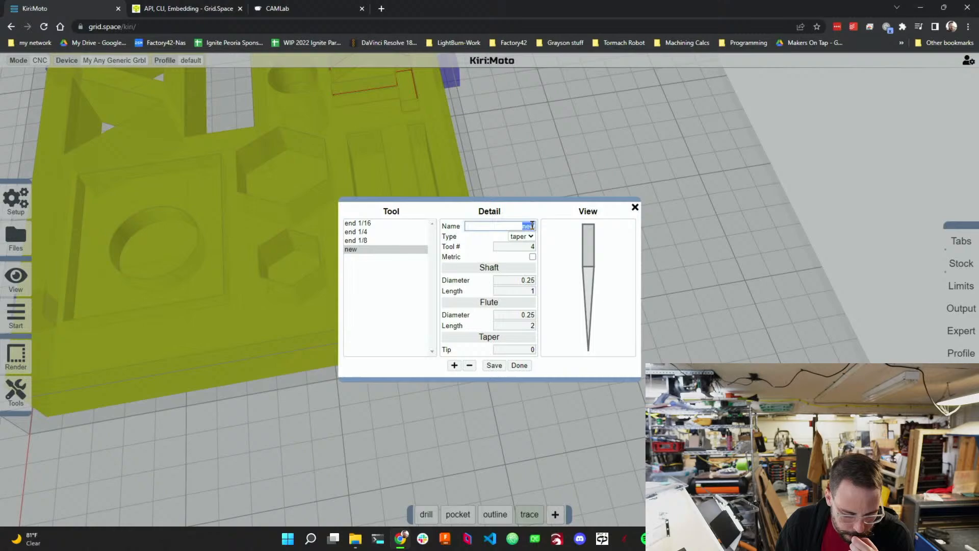
{"action": "type", "text": "Taper"}
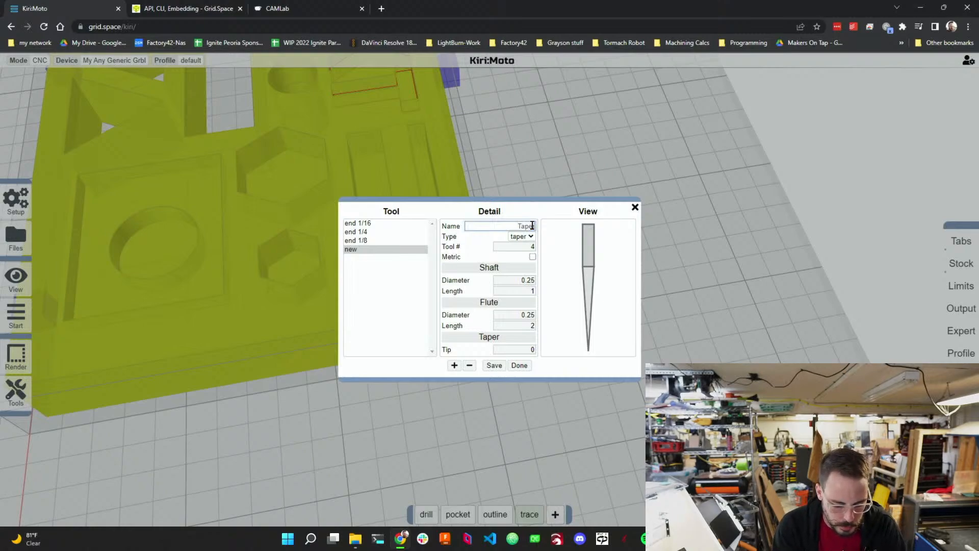
Set the Taper tool's shaft diameter and flute diameter to 0.125.
{"action": "left_click", "coordinate": [518, 279]}
{"action": "double_click", "coordinate": [524, 278]}
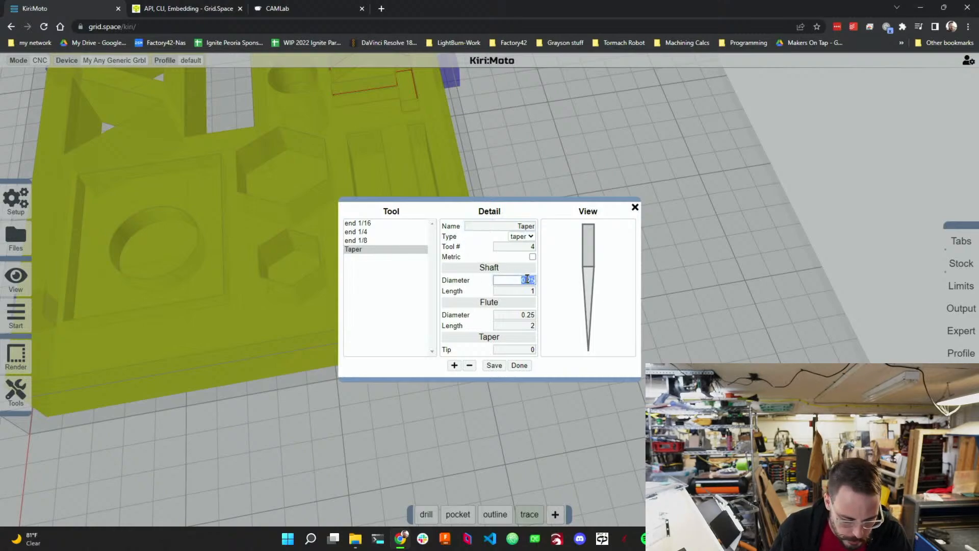
{"action": "left_click", "coordinate": [521, 291]}
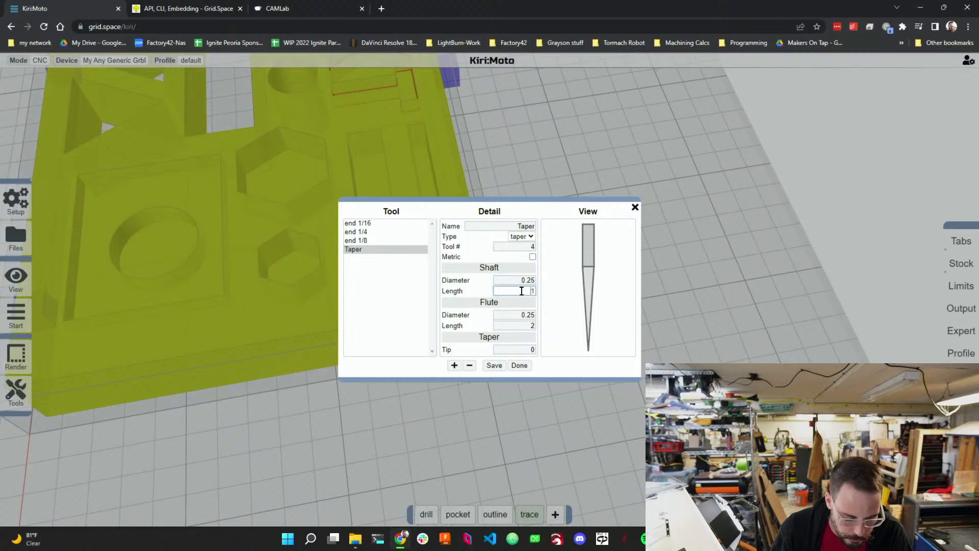
{"action": "left_click", "coordinate": [527, 280]}
{"action": "type", "text": "1"}
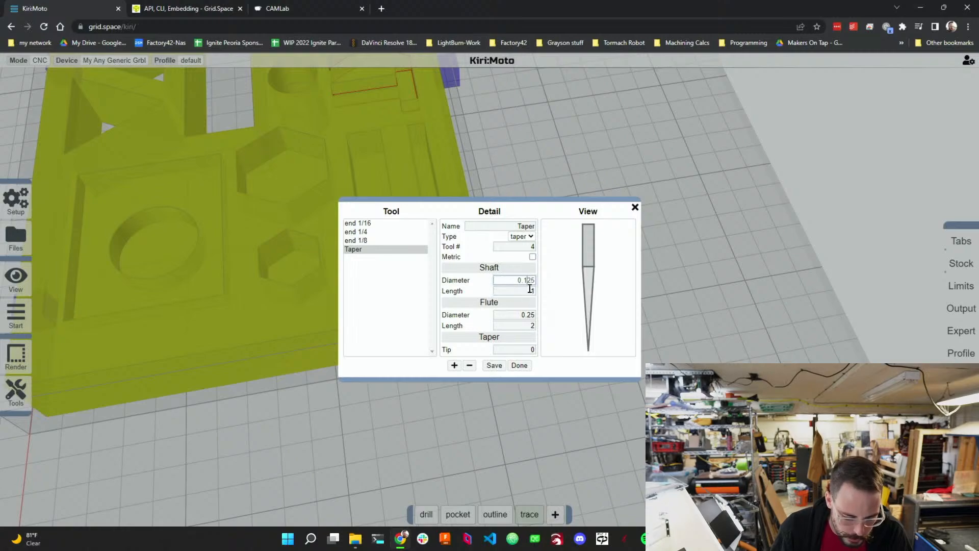
{"action": "left_click", "coordinate": [525, 314]}
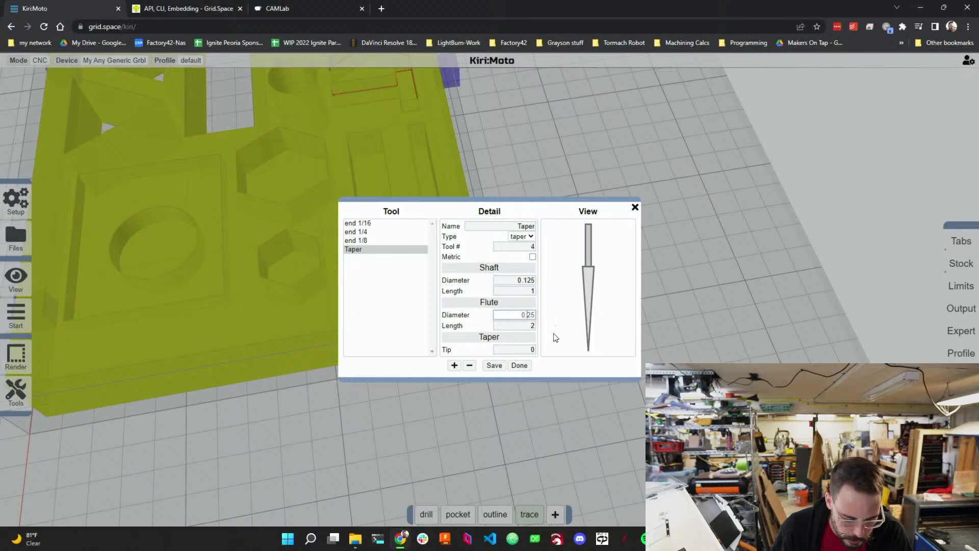
{"action": "type", "text": "1"}
Set the Taper tool's flute length to 1.
{"action": "left_click", "coordinate": [533, 326]}
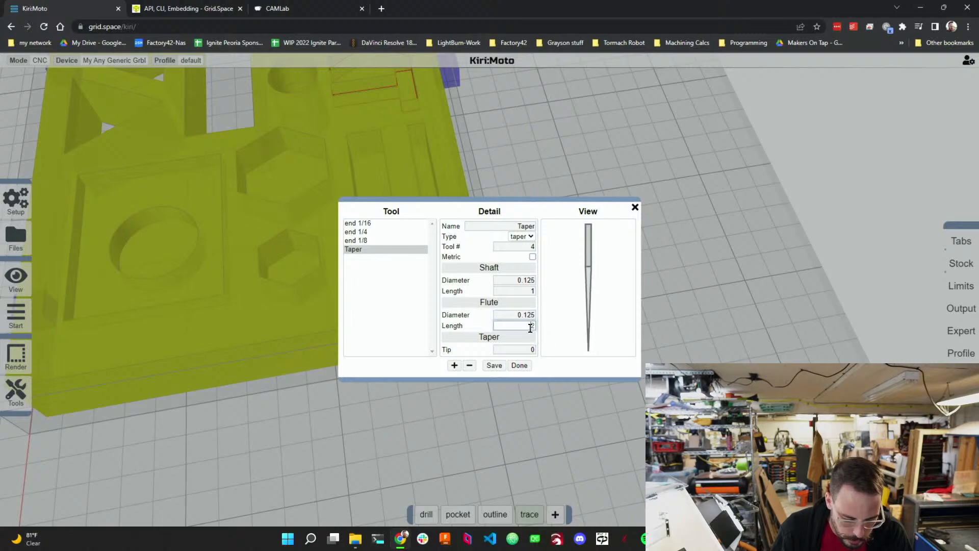
{"action": "double_click", "coordinate": [530, 326]}
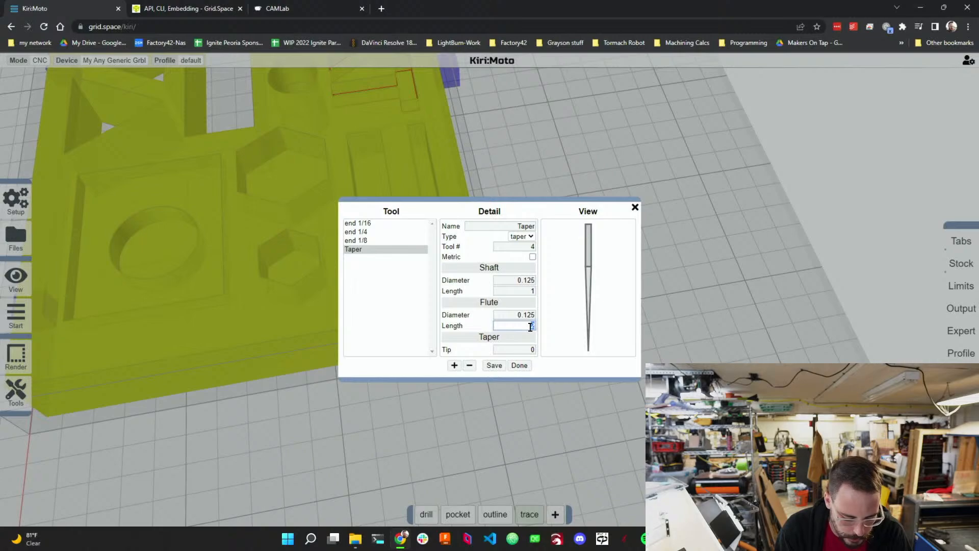
{"action": "type", "text": "1"}
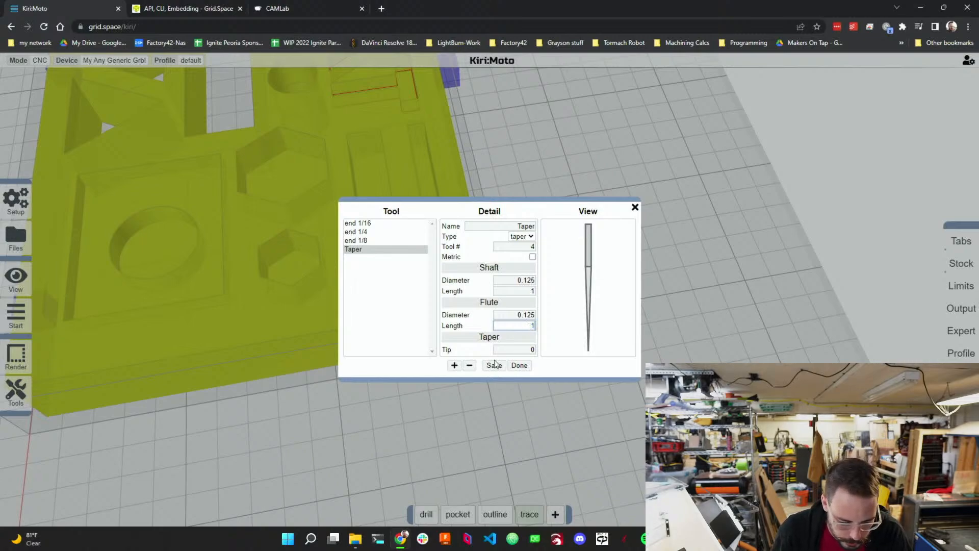
Set the taper tip to 0.0625, save the Taper tool and close the tool library.
{"action": "double_click", "coordinate": [527, 350]}
{"action": "key", "text": "BackSpace"}
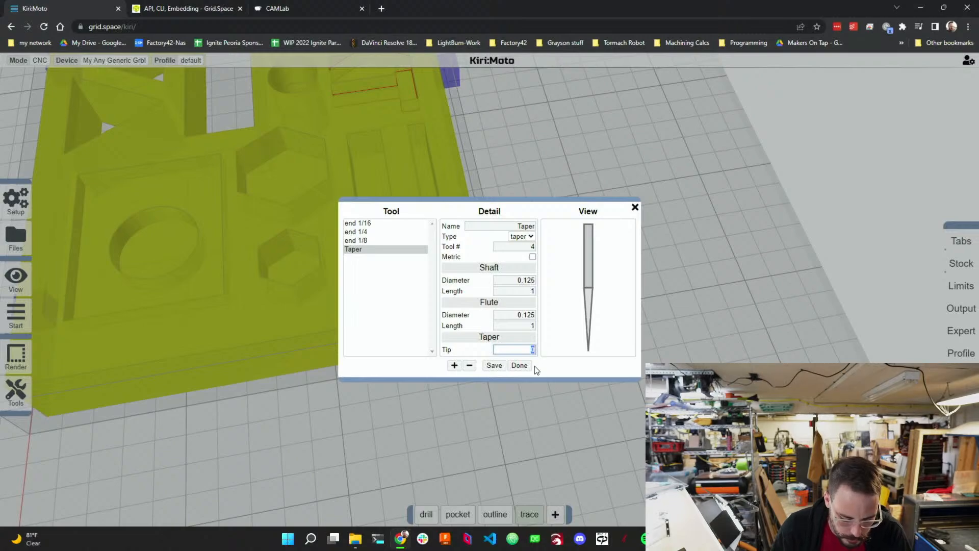
{"action": "key", "text": "BackSpace"}
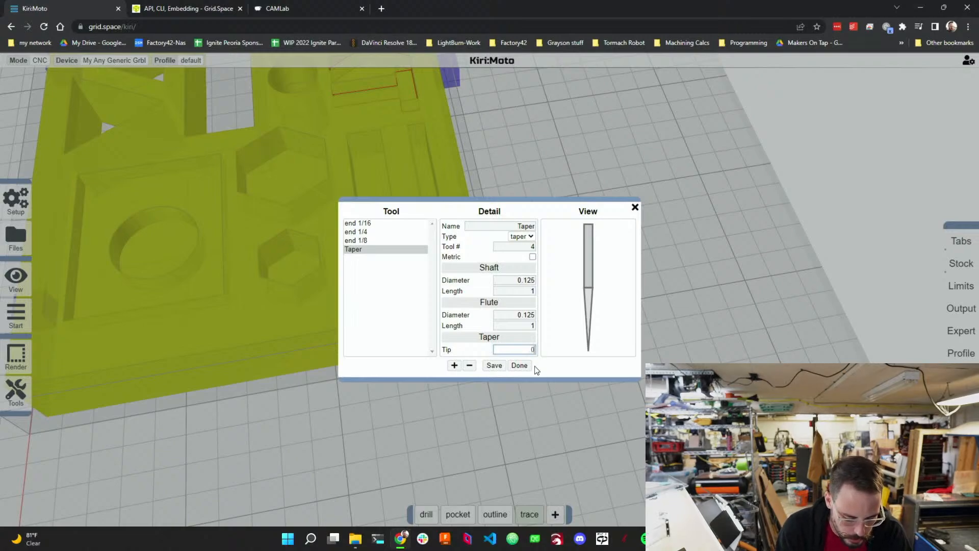
{"action": "type", "text": ".0625"}
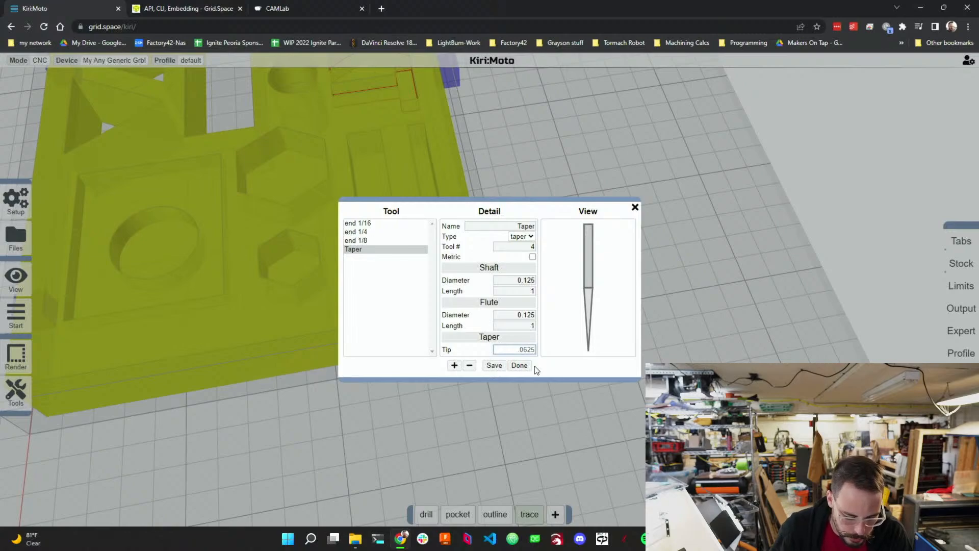
{"action": "key", "text": "Return"}
{"action": "left_click", "coordinate": [497, 367]}
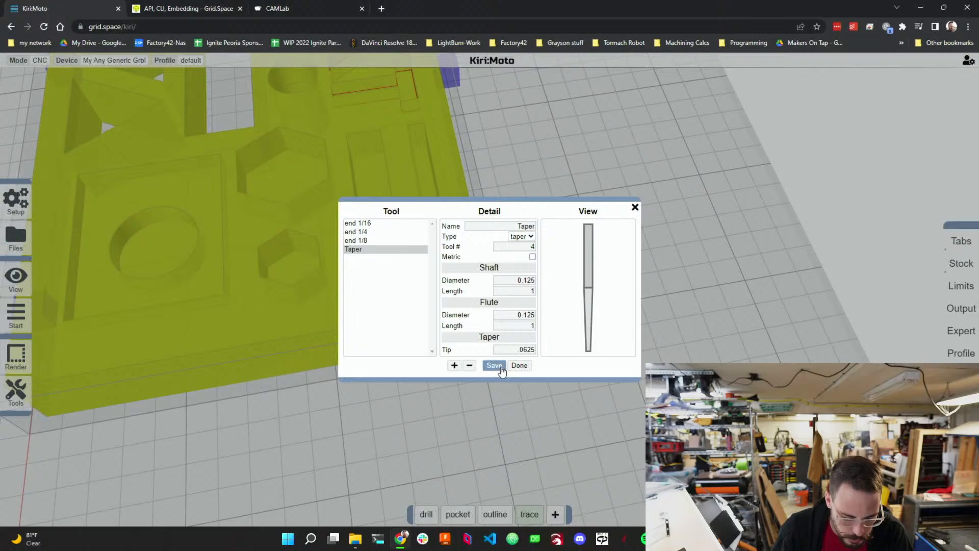
{"action": "left_click", "coordinate": [500, 367]}
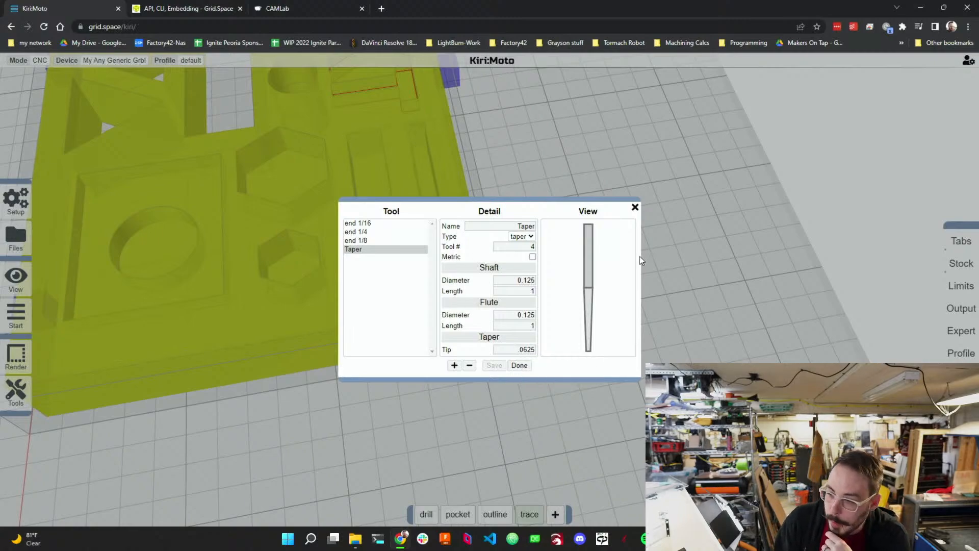
{"action": "left_click", "coordinate": [519, 365]}
In the application preferences, enable Dark Mode and Experimental, then close the preferences.
{"action": "mouse_move", "coordinate": [18, 207]}
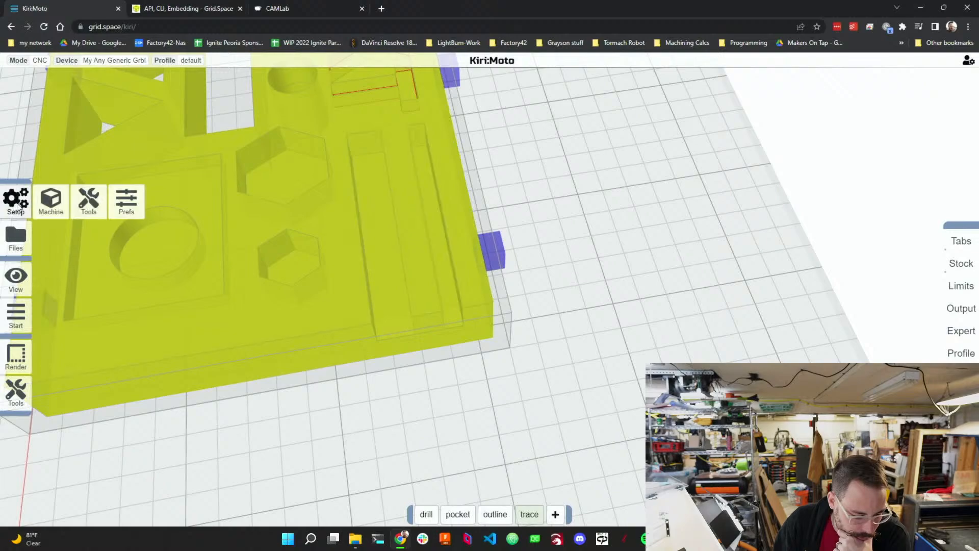
{"action": "left_click", "coordinate": [126, 204]}
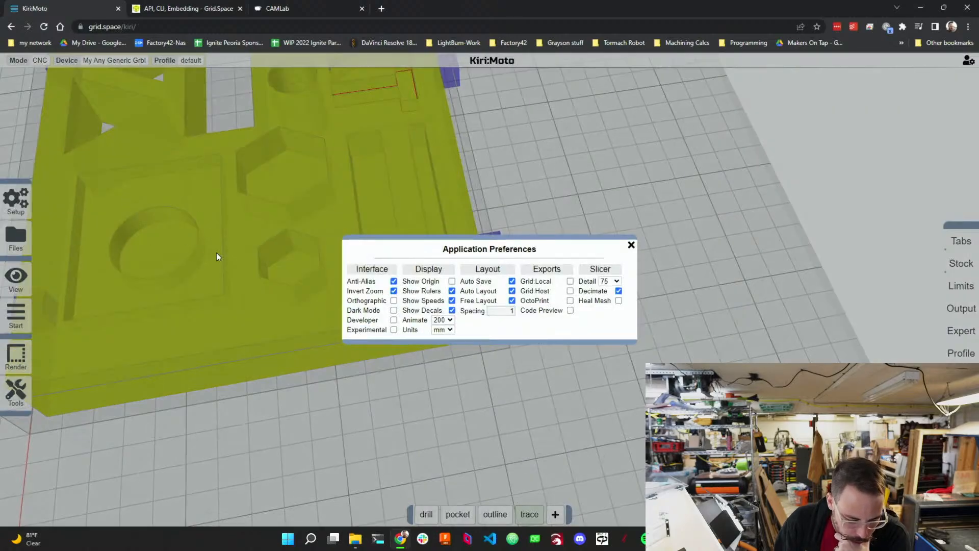
{"action": "left_click", "coordinate": [393, 310]}
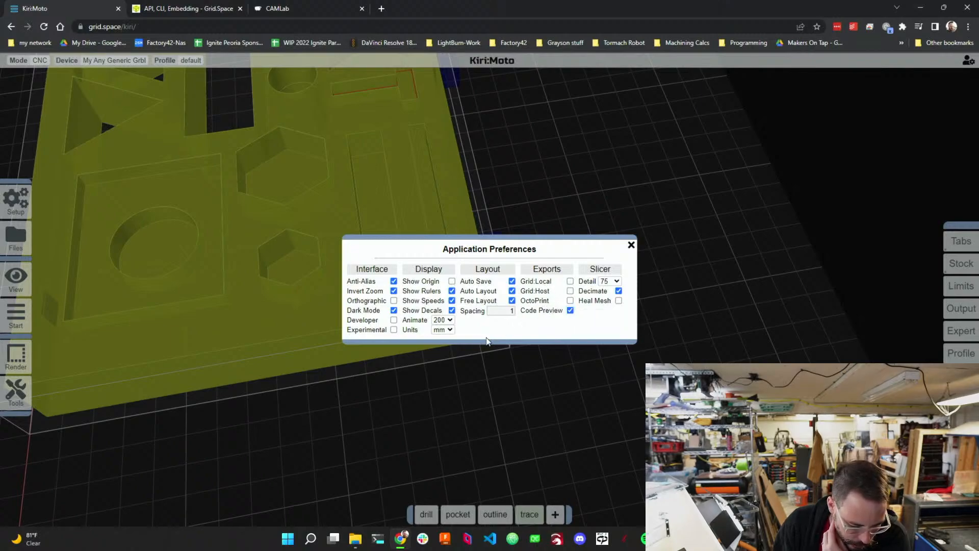
{"action": "left_click", "coordinate": [393, 330]}
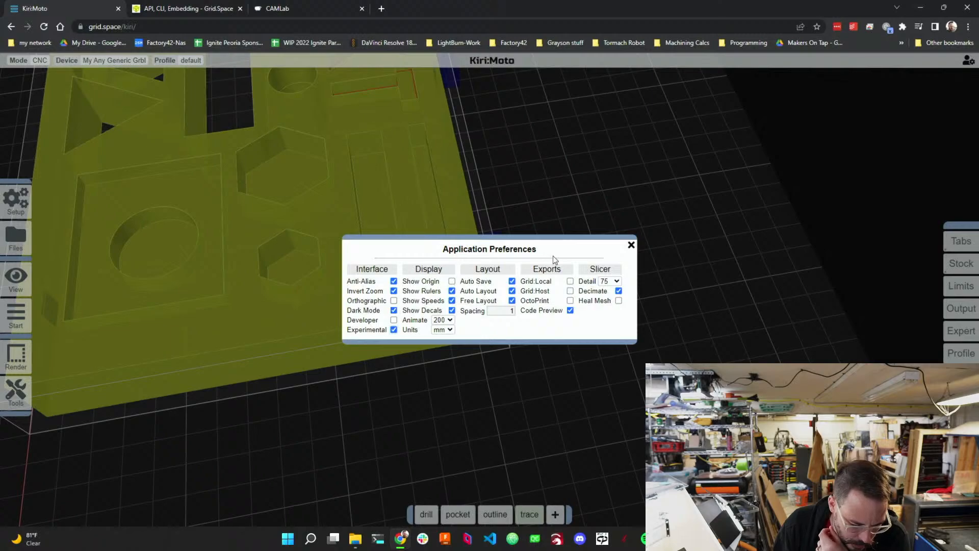
{"action": "left_click", "coordinate": [631, 246]}
Review the part along with the device settings and application preferences dialogs.
{"action": "scroll", "coordinate": [490, 272], "scroll_direction": "down", "scroll_amount": 5}
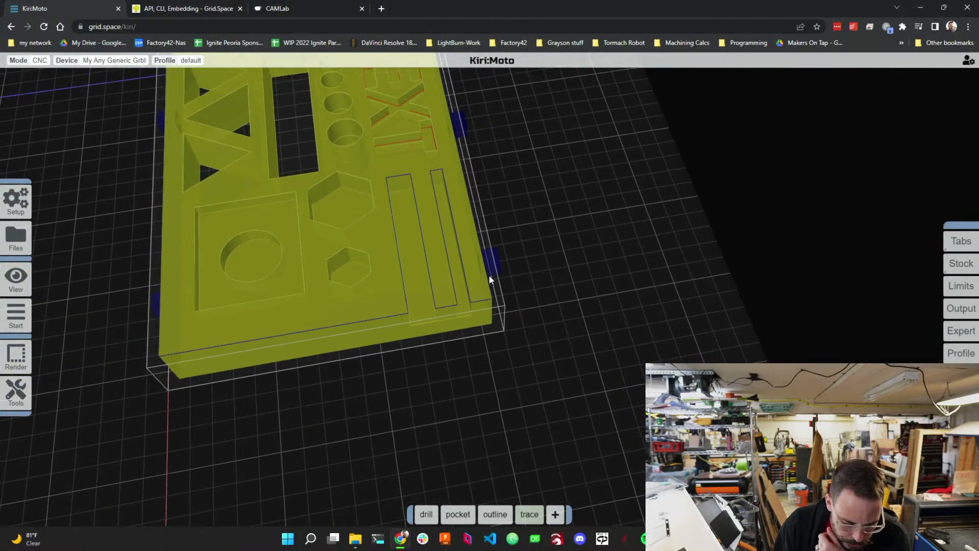
{"action": "left_click_drag", "start_coordinate": [488, 274], "coordinate": [398, 371]}
{"action": "left_click_drag", "start_coordinate": [202, 395], "coordinate": [272, 415]}
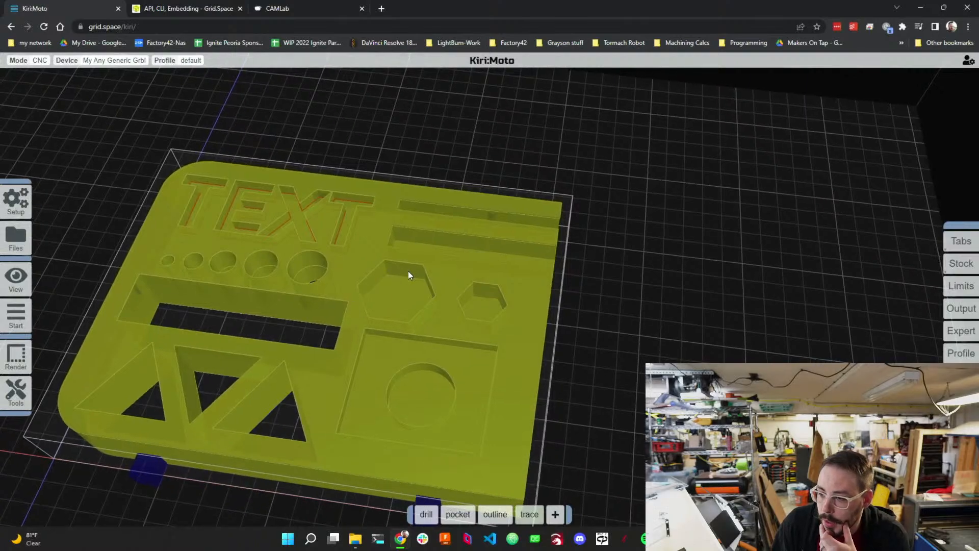
{"action": "left_click", "coordinate": [110, 60]}
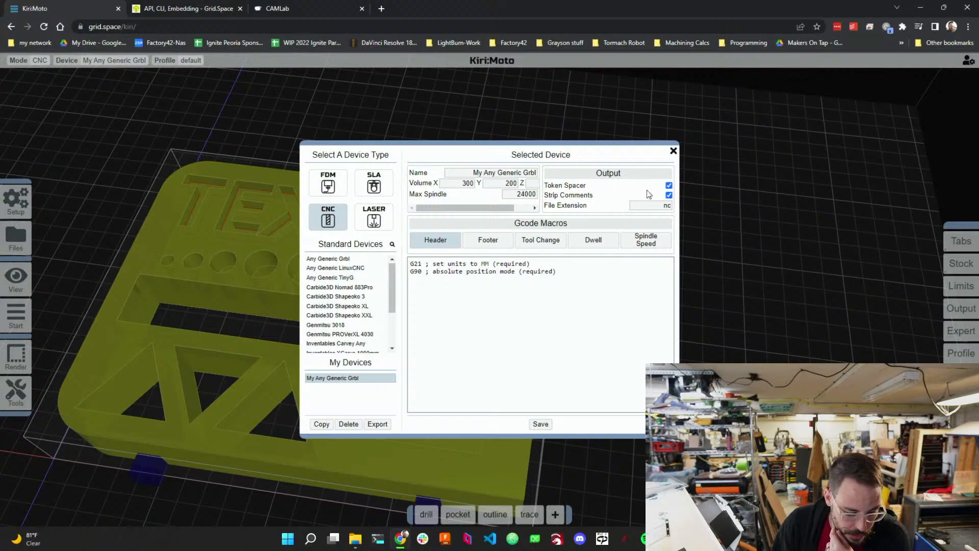
{"action": "left_click", "coordinate": [673, 151]}
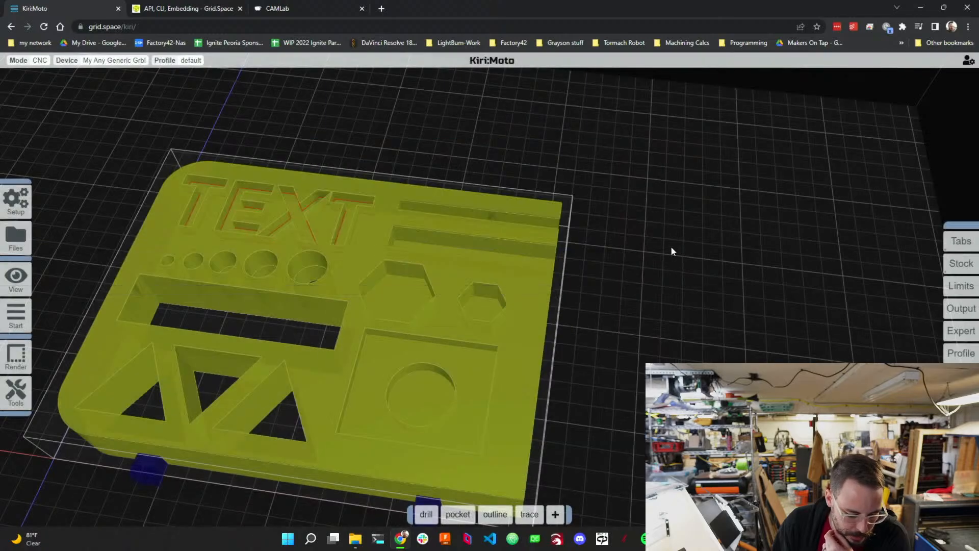
{"action": "scroll", "coordinate": [671, 246], "scroll_direction": "down", "scroll_amount": 5}
{"action": "scroll", "coordinate": [693, 214], "scroll_direction": "up", "scroll_amount": 3}
{"action": "scroll", "coordinate": [678, 227], "scroll_direction": "down", "scroll_amount": 5}
{"action": "scroll", "coordinate": [689, 214], "scroll_direction": "up", "scroll_amount": 4}
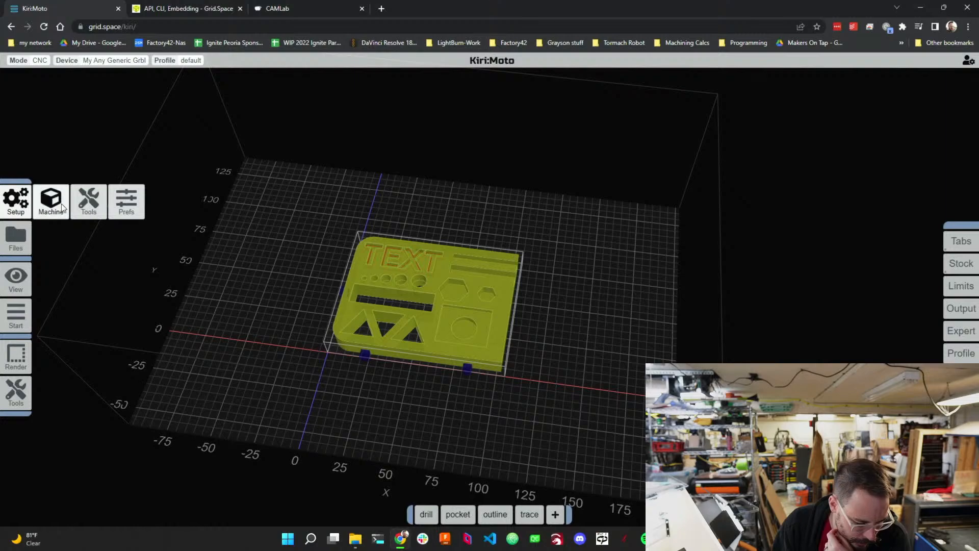
{"action": "left_click", "coordinate": [53, 205]}
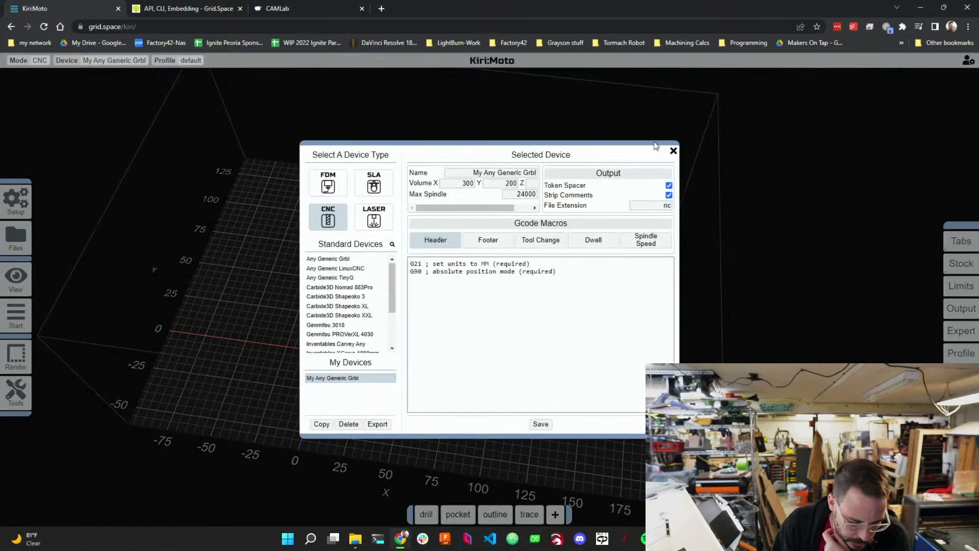
{"action": "left_click", "coordinate": [673, 150]}
{"action": "mouse_move", "coordinate": [20, 202]}
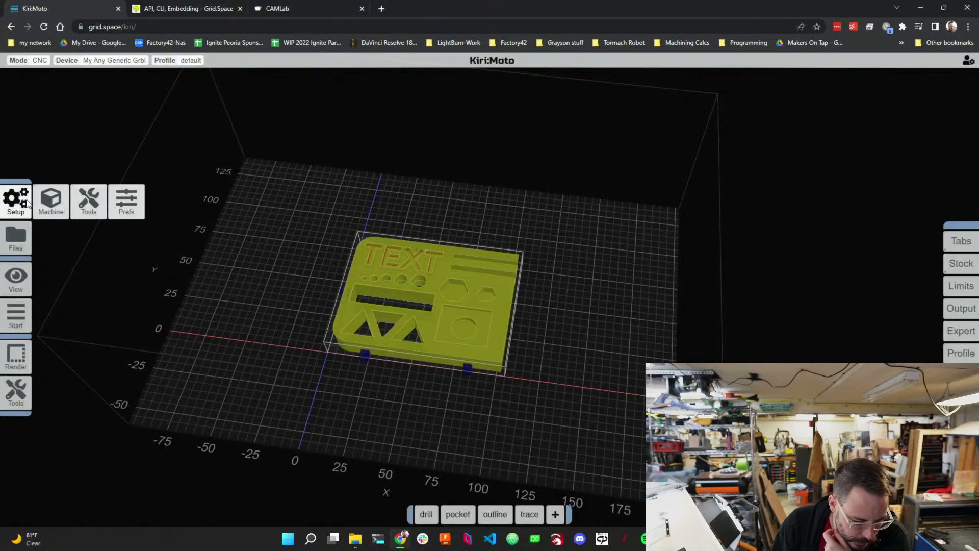
{"action": "left_click", "coordinate": [128, 202]}
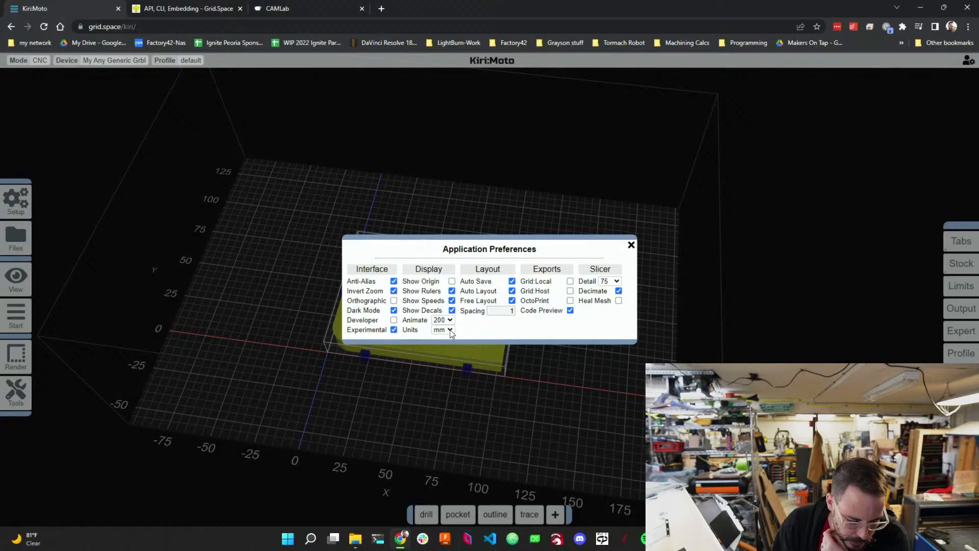
{"action": "left_click", "coordinate": [631, 245]}
{"action": "scroll", "coordinate": [362, 334], "scroll_direction": "up", "scroll_amount": 5}
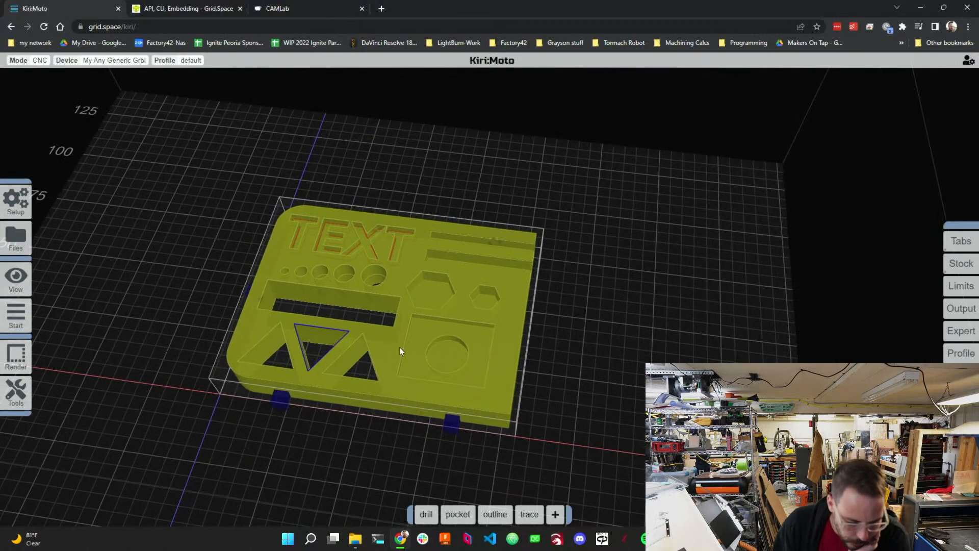
{"action": "scroll", "coordinate": [598, 334], "scroll_direction": "down", "scroll_amount": 10}
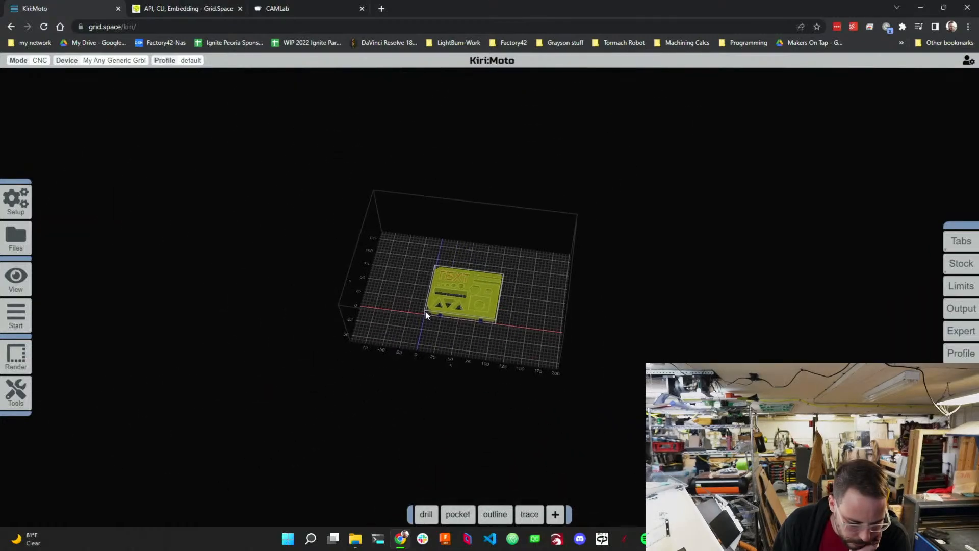
{"action": "scroll", "coordinate": [367, 282], "scroll_direction": "up", "scroll_amount": 8}
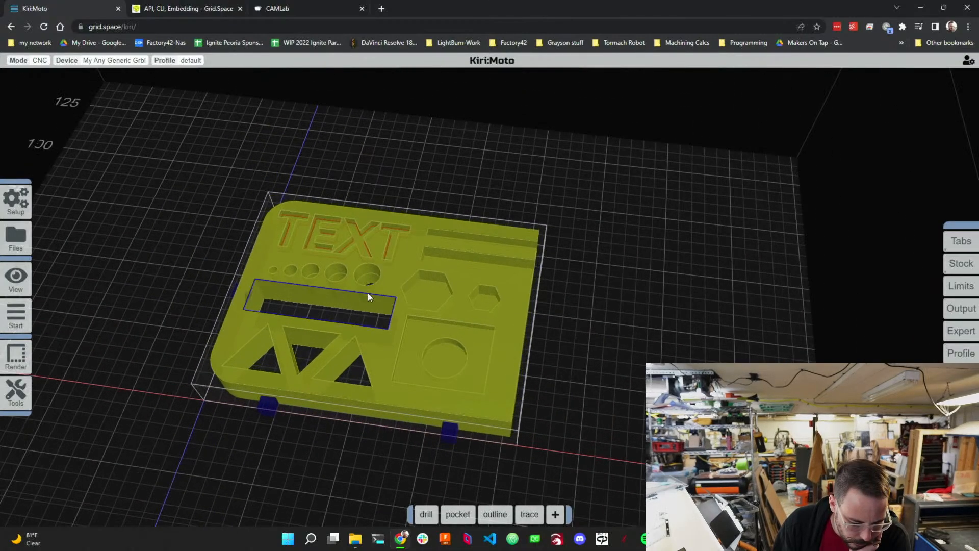
Add a contour operation set to inside only, using the end 1/8 tool.
{"action": "mouse_move", "coordinate": [498, 515]}
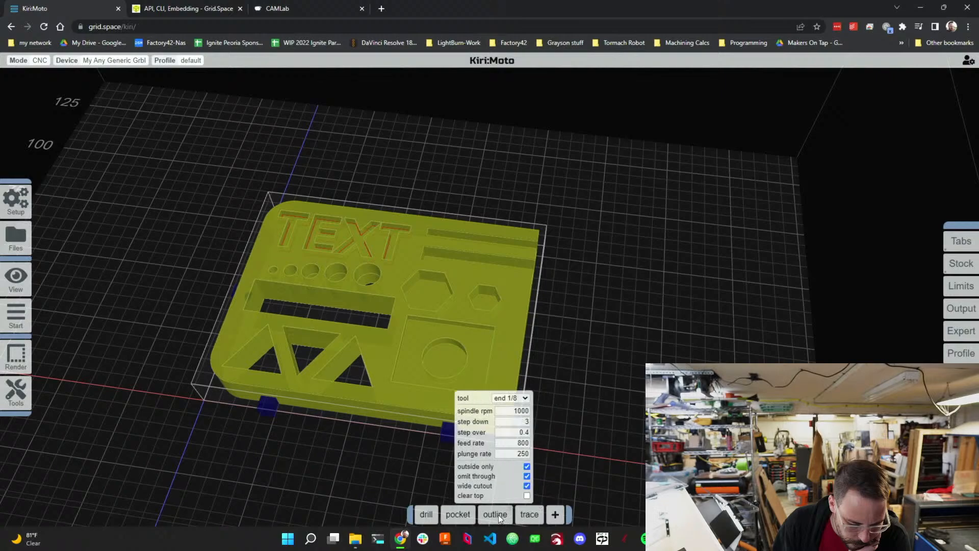
{"action": "mouse_move", "coordinate": [555, 514]}
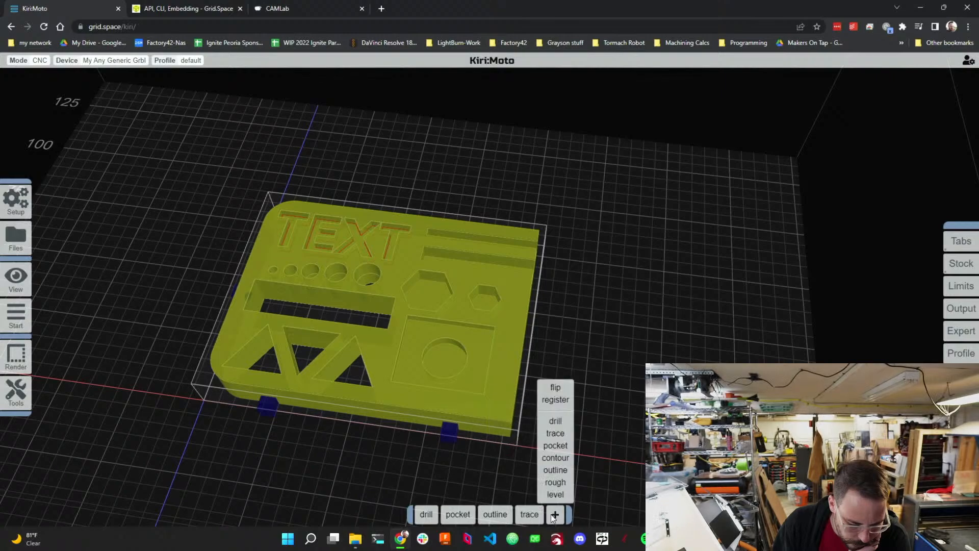
{"action": "left_click", "coordinate": [553, 458]}
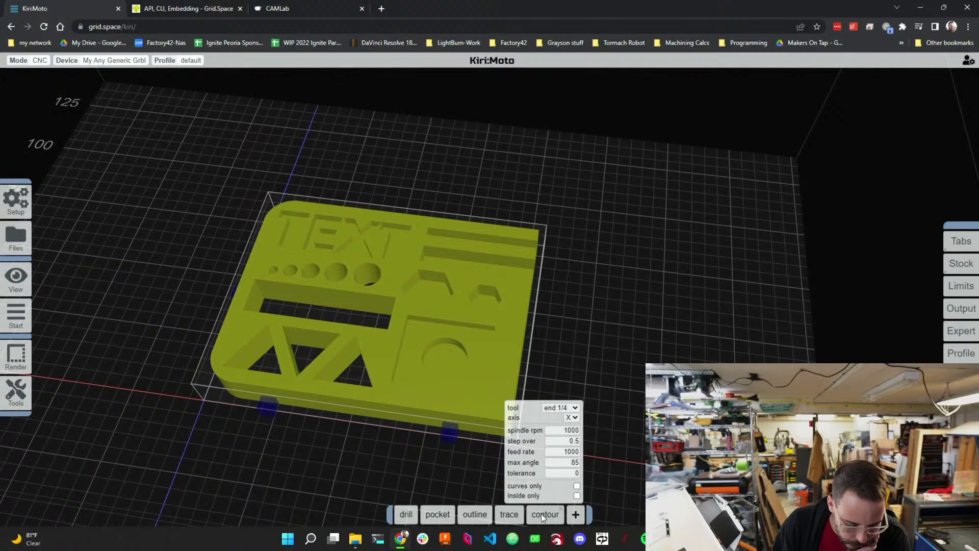
{"action": "left_click", "coordinate": [576, 495]}
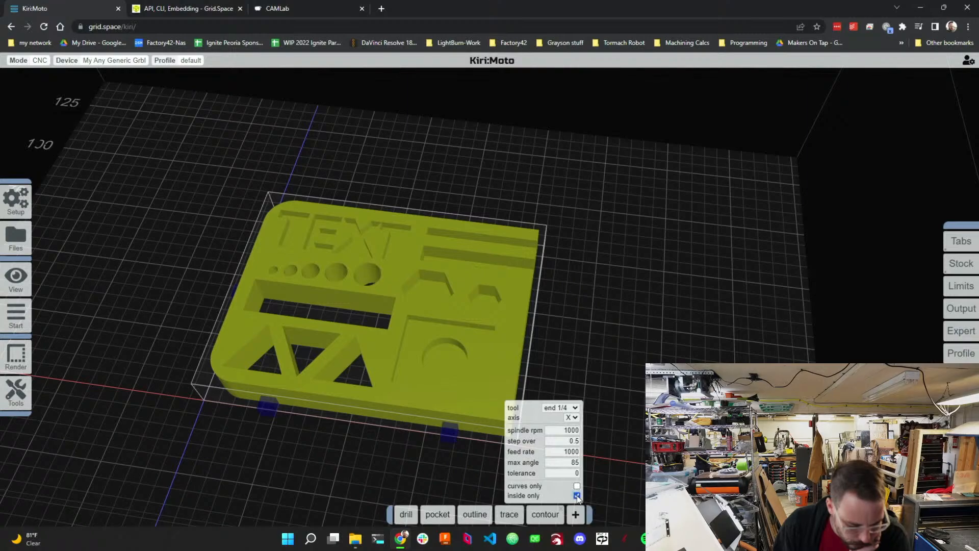
{"action": "left_click", "coordinate": [571, 407]}
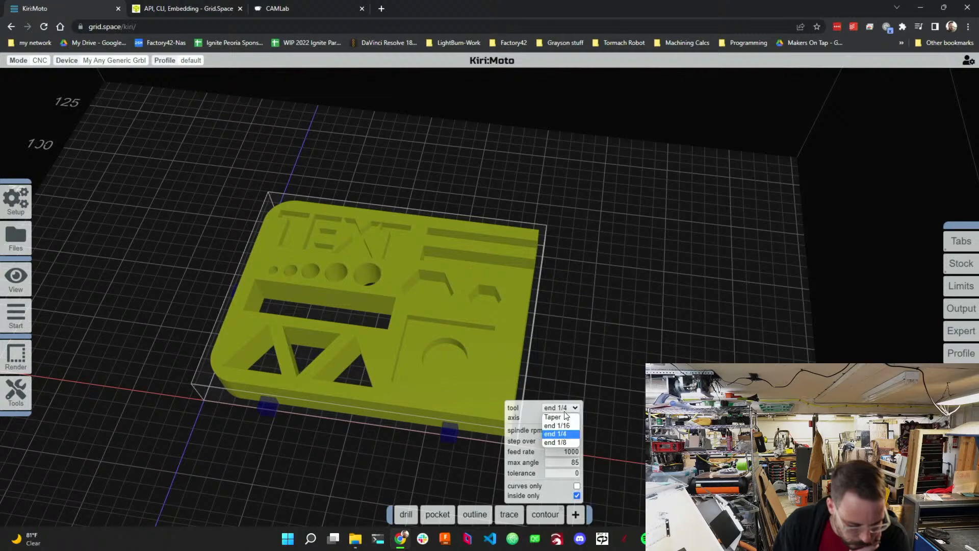
{"action": "left_click", "coordinate": [566, 442]}
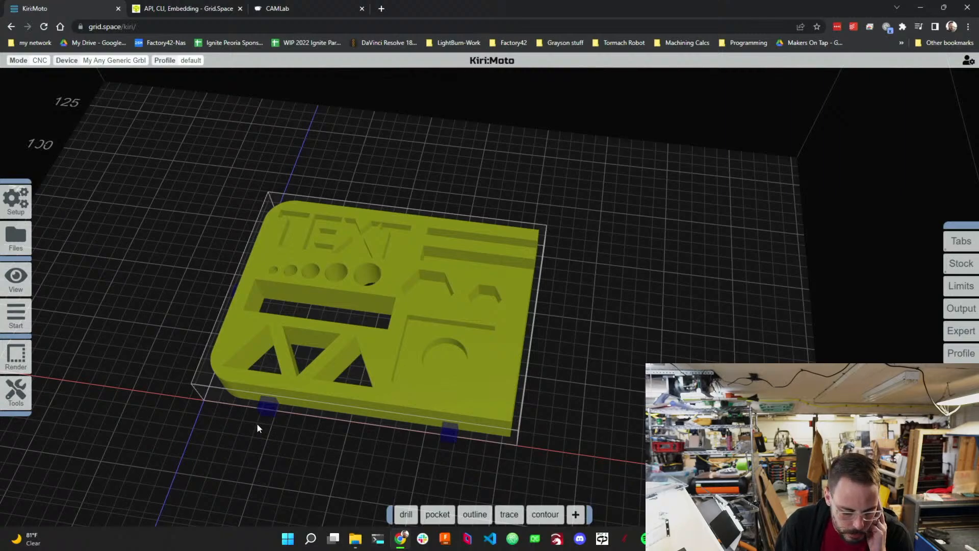
Preview the generated toolpaths on the part and exit the preview.
{"action": "mouse_move", "coordinate": [27, 353]}
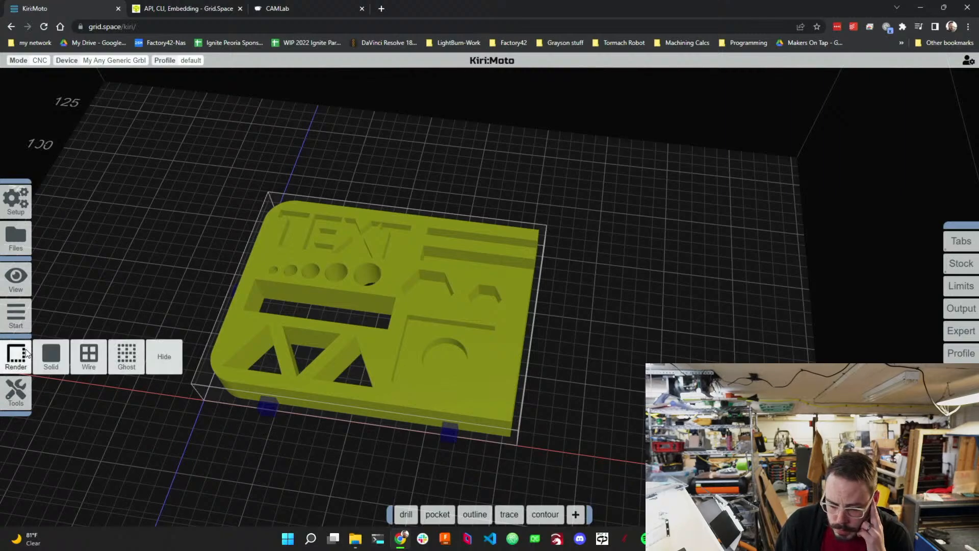
{"action": "mouse_move", "coordinate": [21, 317]}
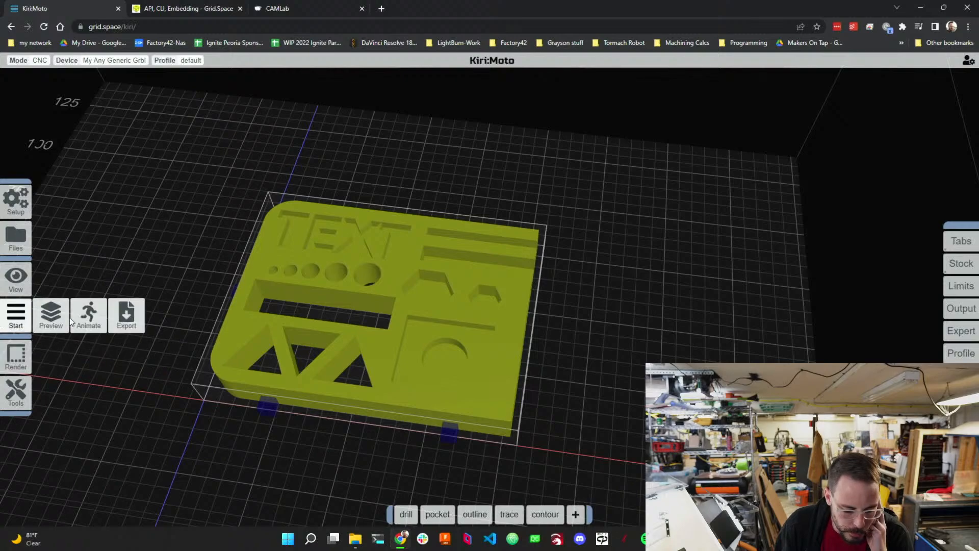
{"action": "left_click", "coordinate": [56, 322]}
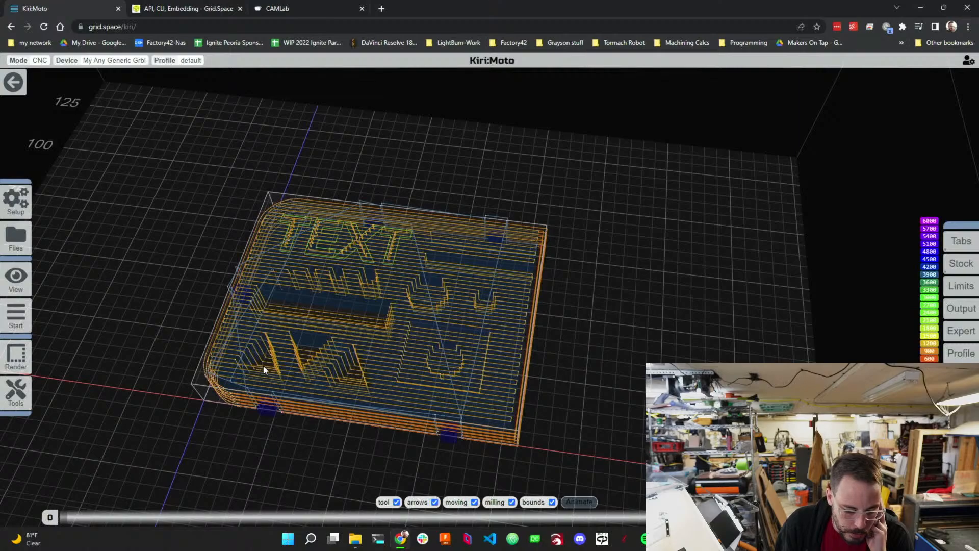
{"action": "scroll", "coordinate": [249, 353], "scroll_direction": "up", "scroll_amount": 4}
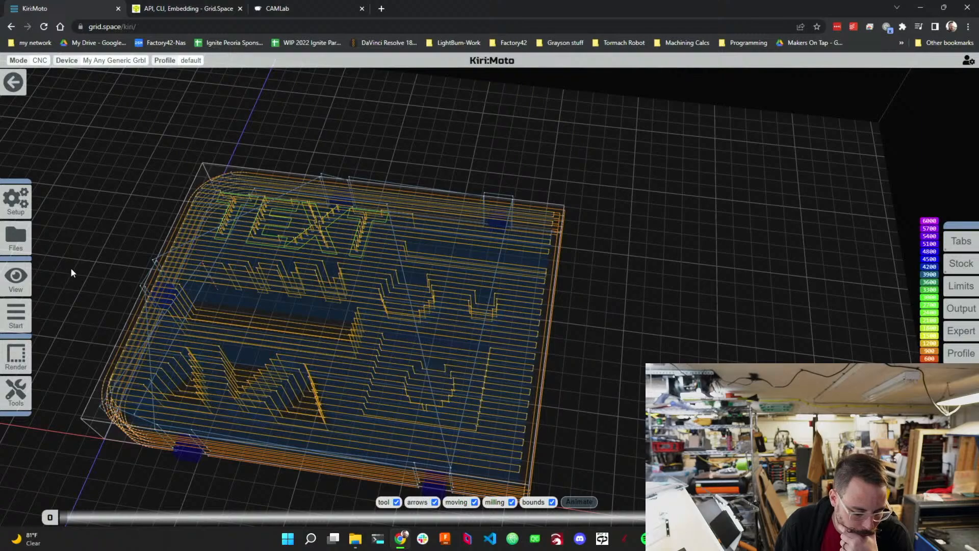
{"action": "mouse_move", "coordinate": [16, 321]}
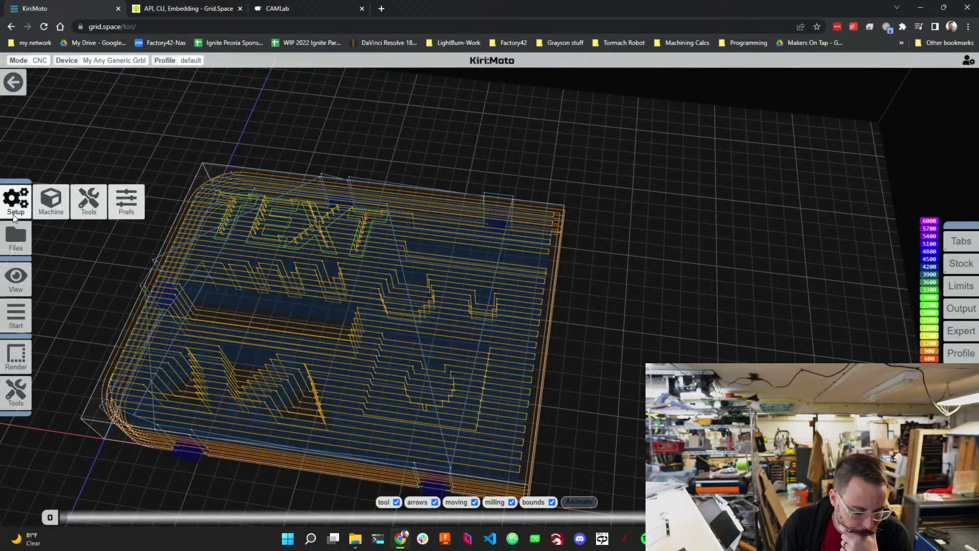
{"action": "left_click", "coordinate": [13, 81]}
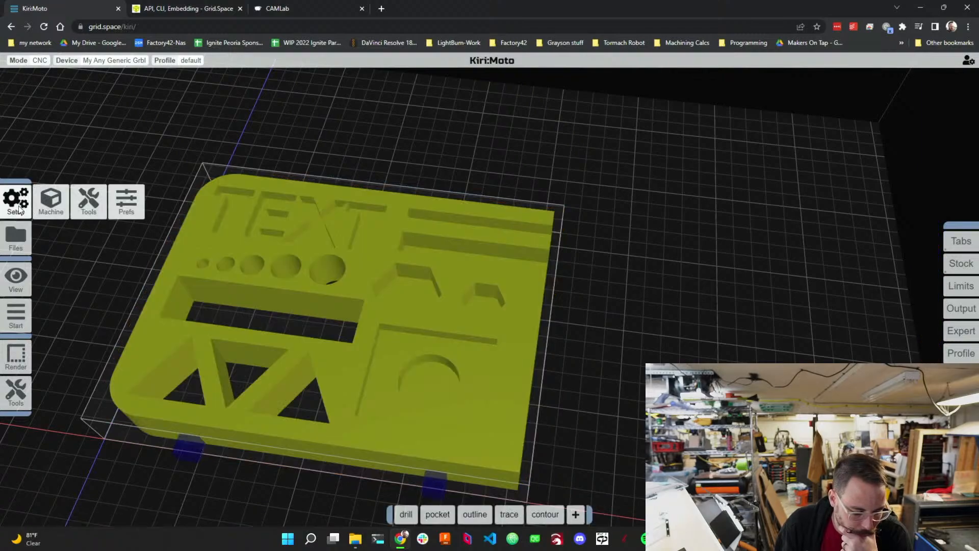
Set the animation mesh density to 300 in the application preferences and close them.
{"action": "left_click", "coordinate": [126, 201]}
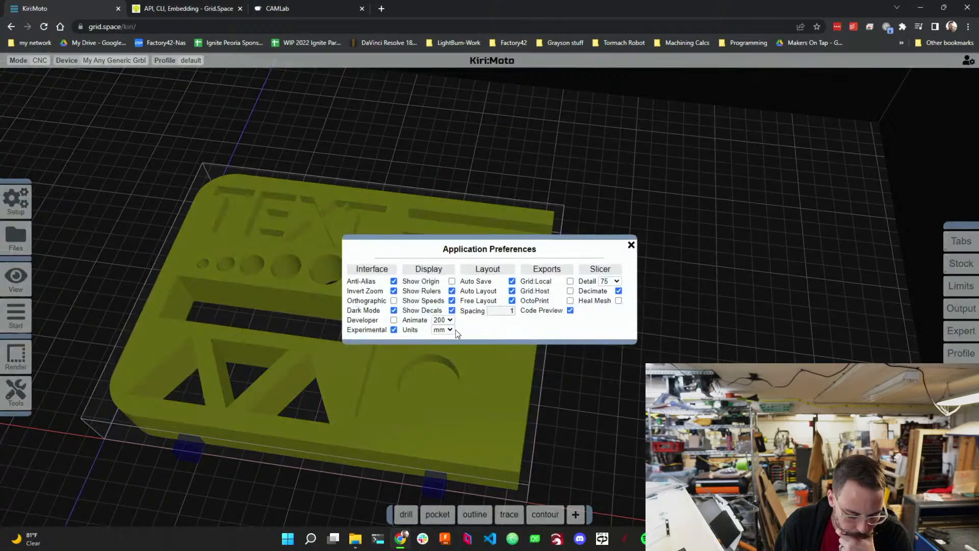
{"action": "mouse_move", "coordinate": [450, 323]}
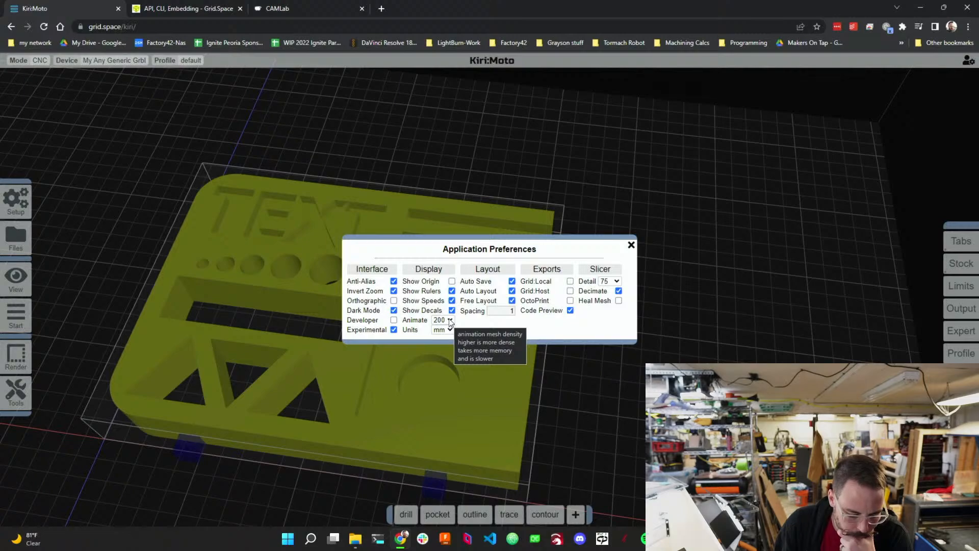
{"action": "left_click", "coordinate": [450, 321]}
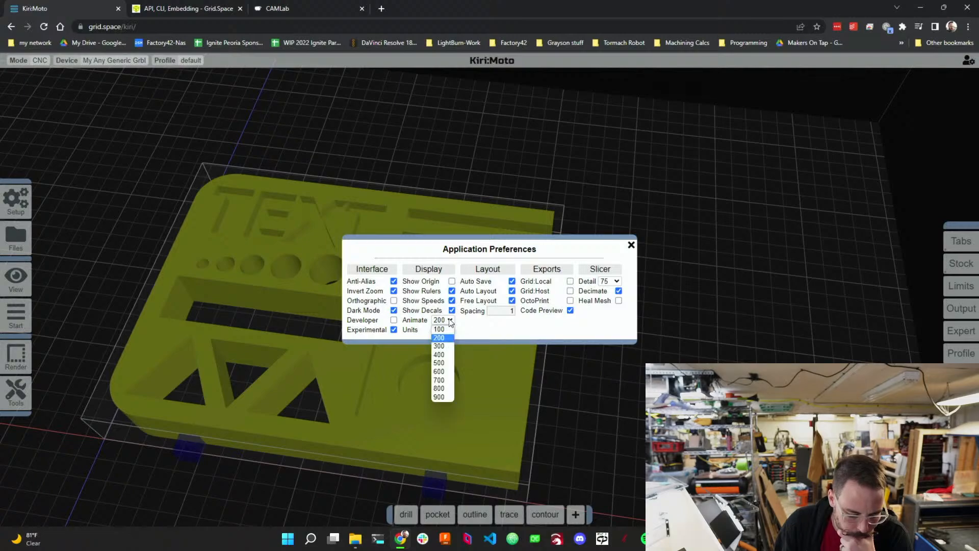
{"action": "left_click", "coordinate": [447, 346]}
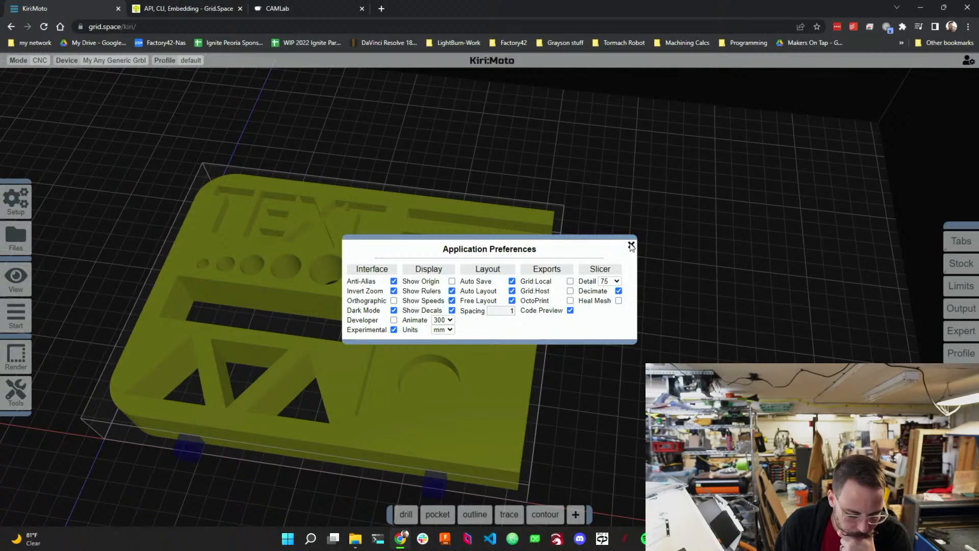
{"action": "left_click", "coordinate": [617, 282]}
{"action": "left_click", "coordinate": [617, 284]}
{"action": "left_click", "coordinate": [631, 245]}
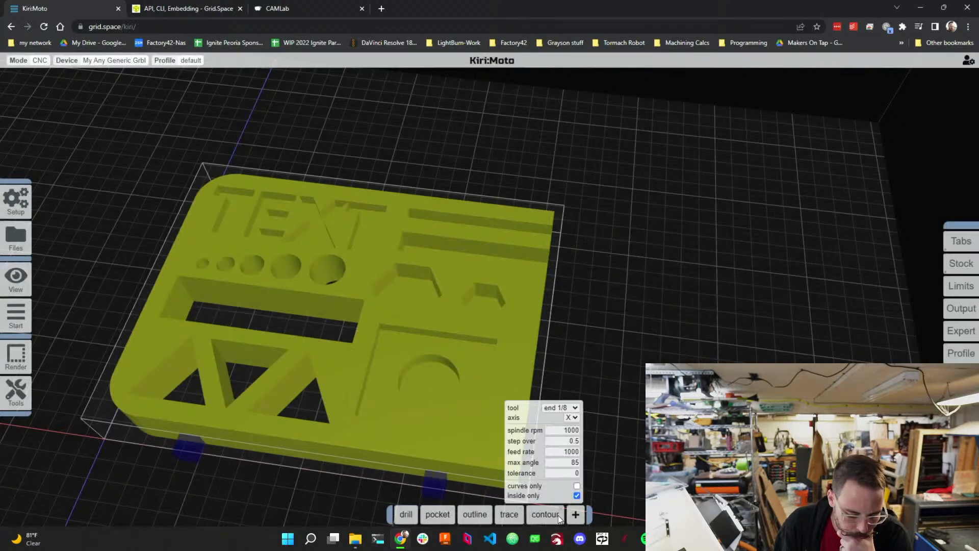
Replace the contour operation with a new pocket operation at the end of the operation list.
{"action": "mouse_move", "coordinate": [560, 513]}
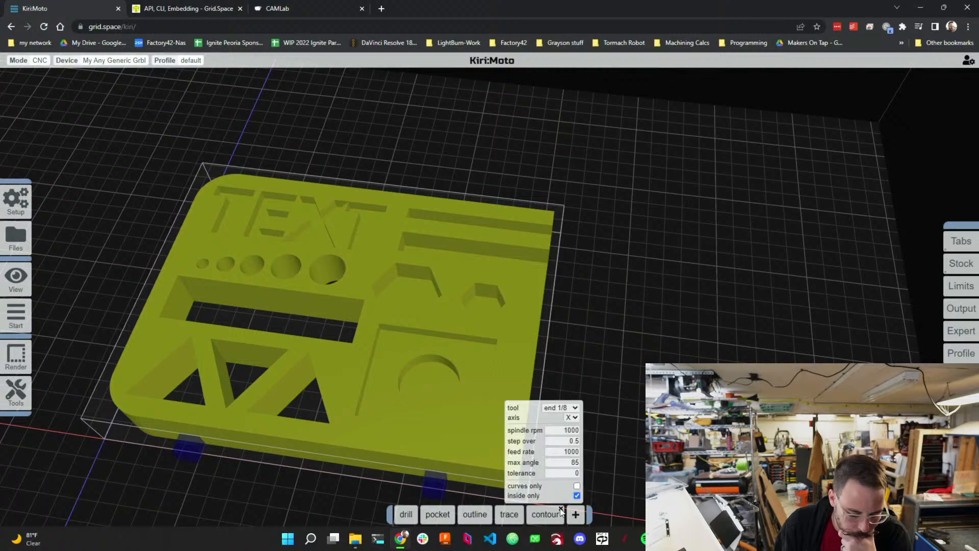
{"action": "left_click", "coordinate": [560, 508]}
{"action": "mouse_move", "coordinate": [556, 510]}
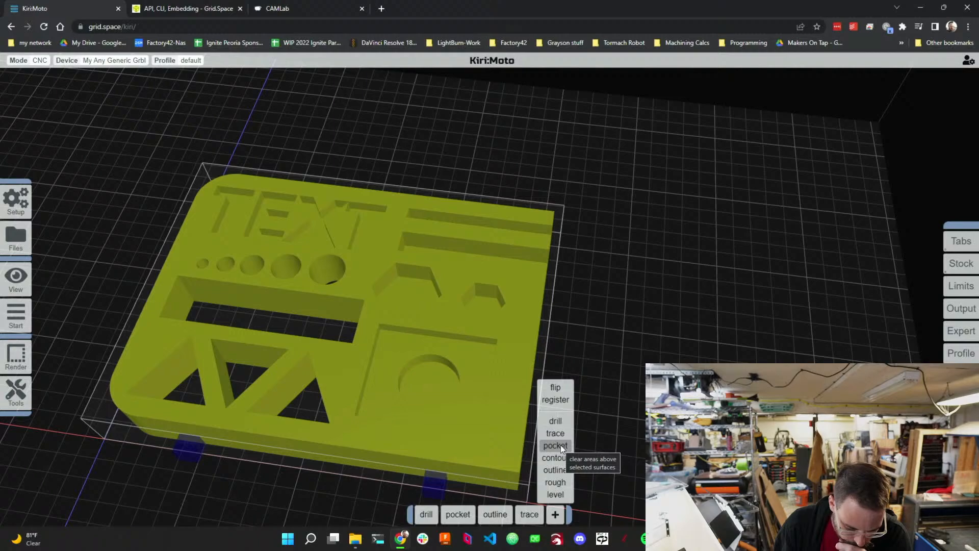
{"action": "left_click", "coordinate": [554, 470]}
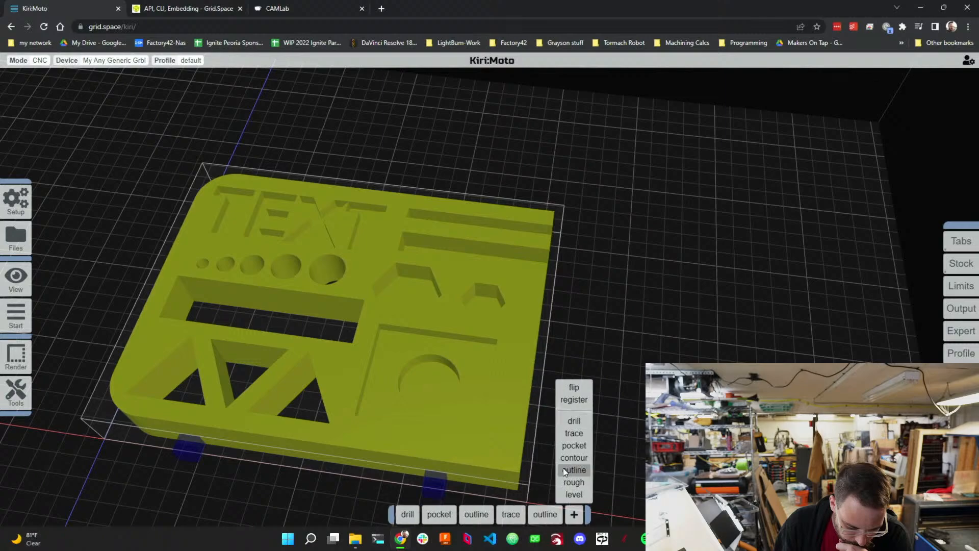
{"action": "left_click", "coordinate": [559, 508]}
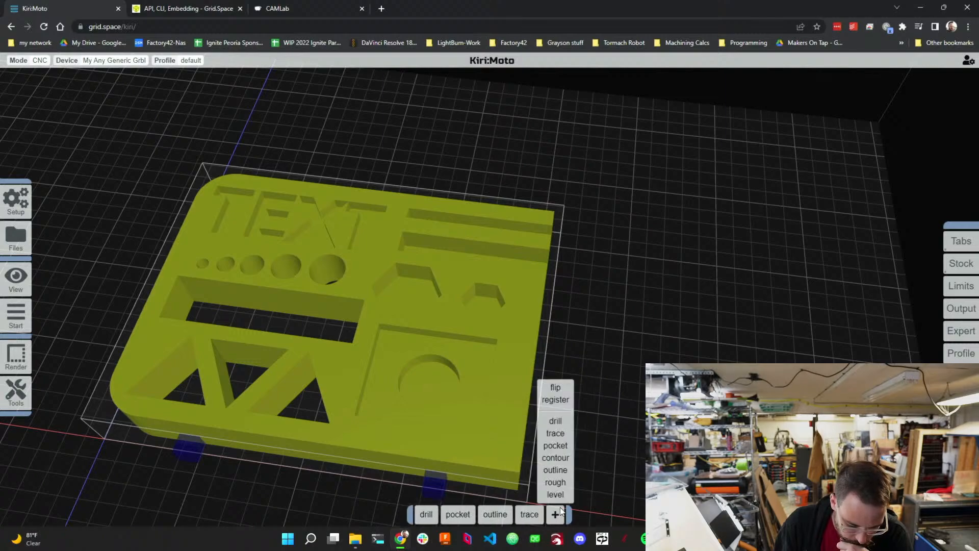
{"action": "left_click", "coordinate": [560, 443]}
{"action": "mouse_move", "coordinate": [549, 509]}
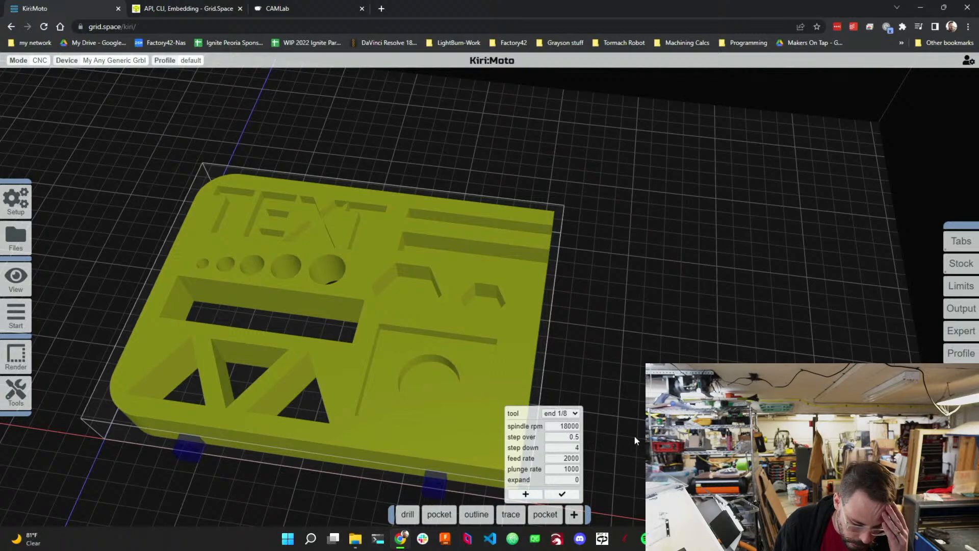
Add a new tool based on the end 1/8 cutter and name it small-8th.
{"action": "mouse_move", "coordinate": [43, 199]}
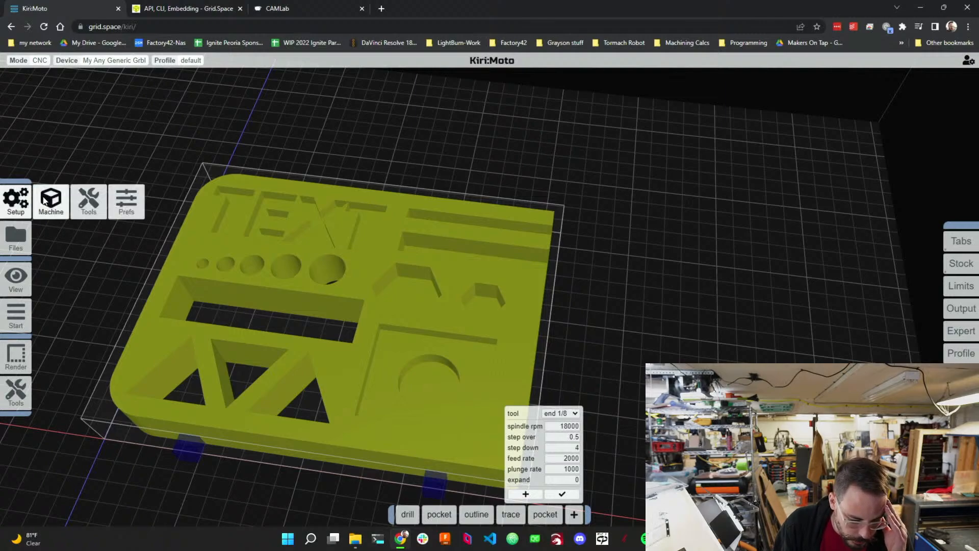
{"action": "left_click", "coordinate": [81, 206]}
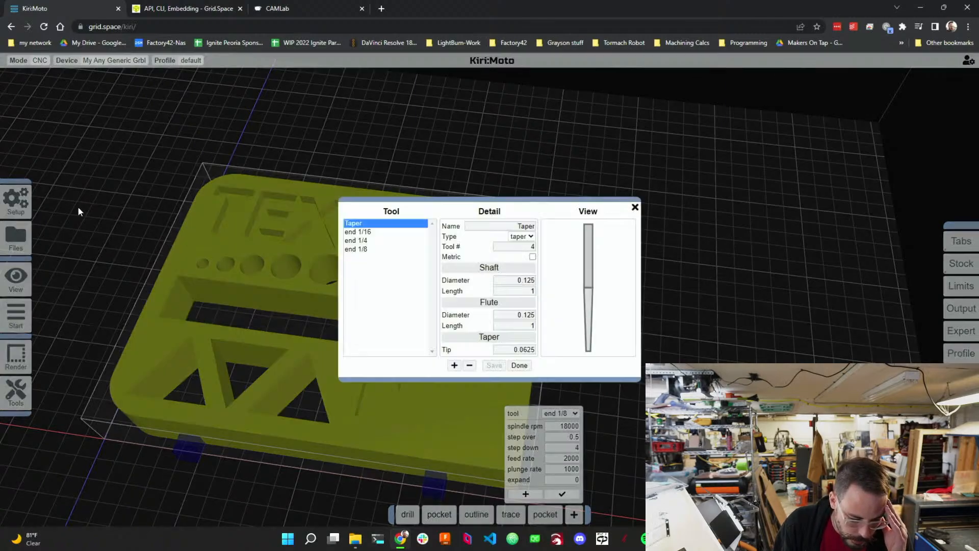
{"action": "left_click", "coordinate": [358, 249]}
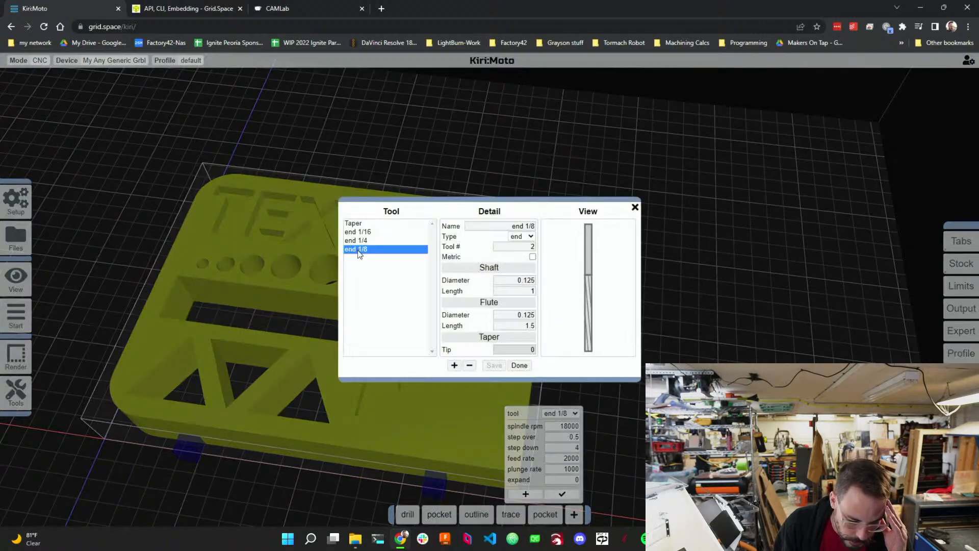
{"action": "left_click", "coordinate": [454, 365]}
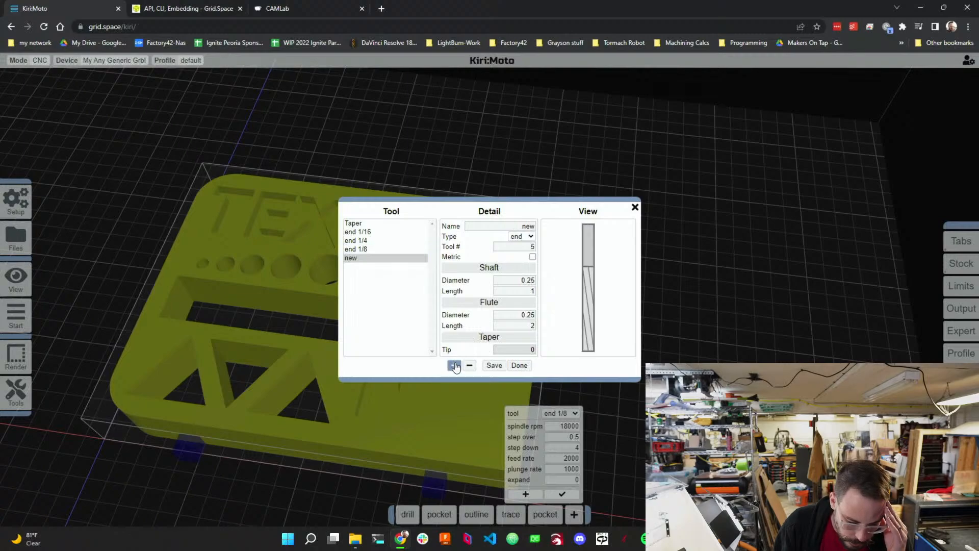
{"action": "double_click", "coordinate": [529, 226]}
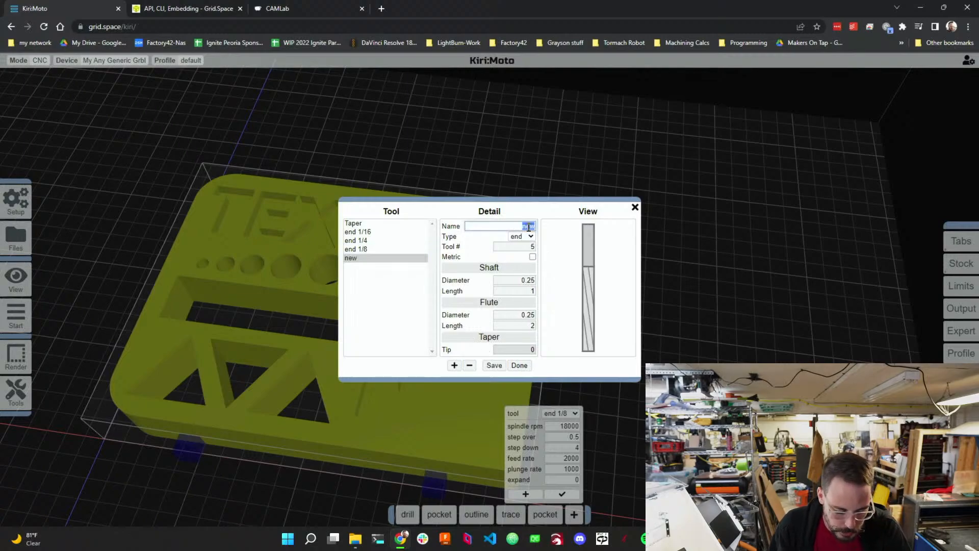
{"action": "type", "text": "small"}
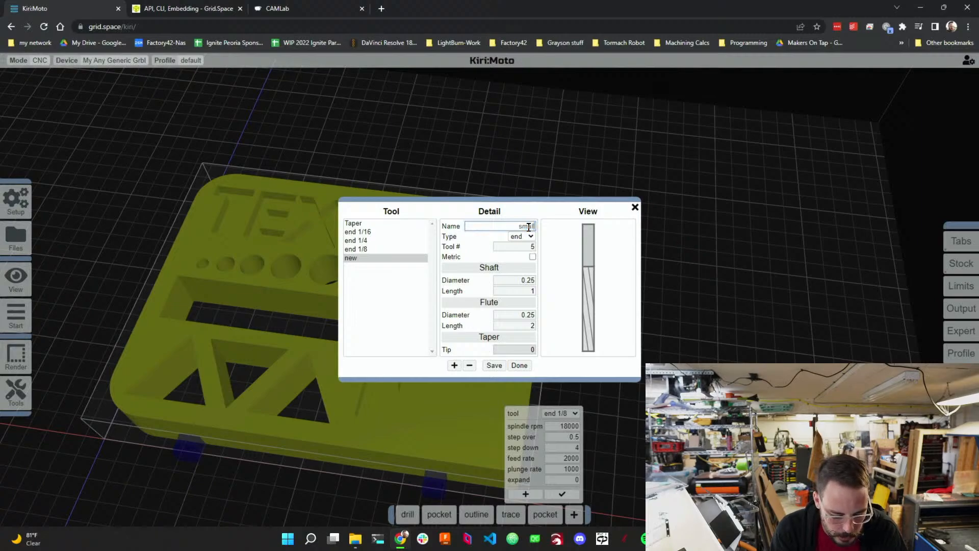
{"action": "type", "text": "-8th"}
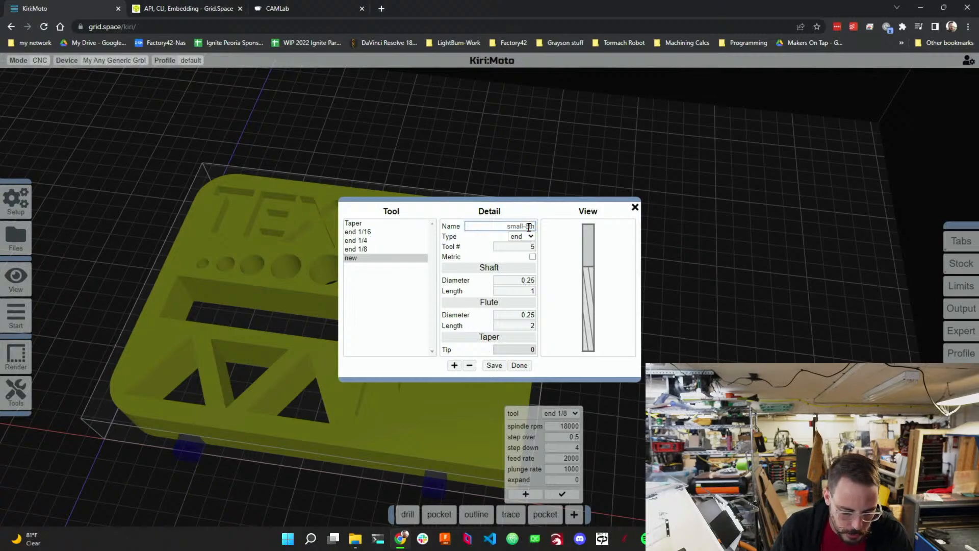
Set the small-8th tool's shaft and flute diameters to 0.124 and flute length to 1, then save it.
{"action": "left_click", "coordinate": [530, 280]}
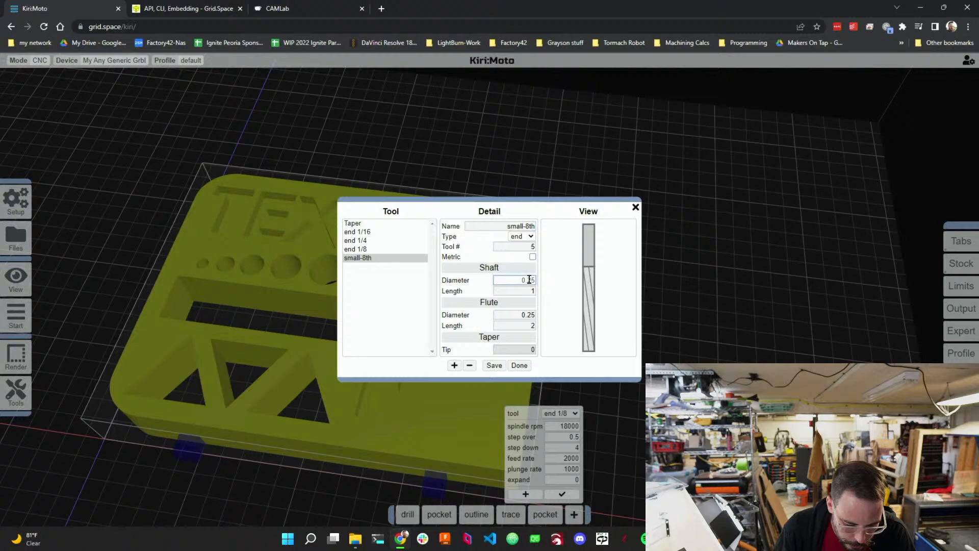
{"action": "left_click_drag", "start_coordinate": [535, 280], "coordinate": [529, 279]}
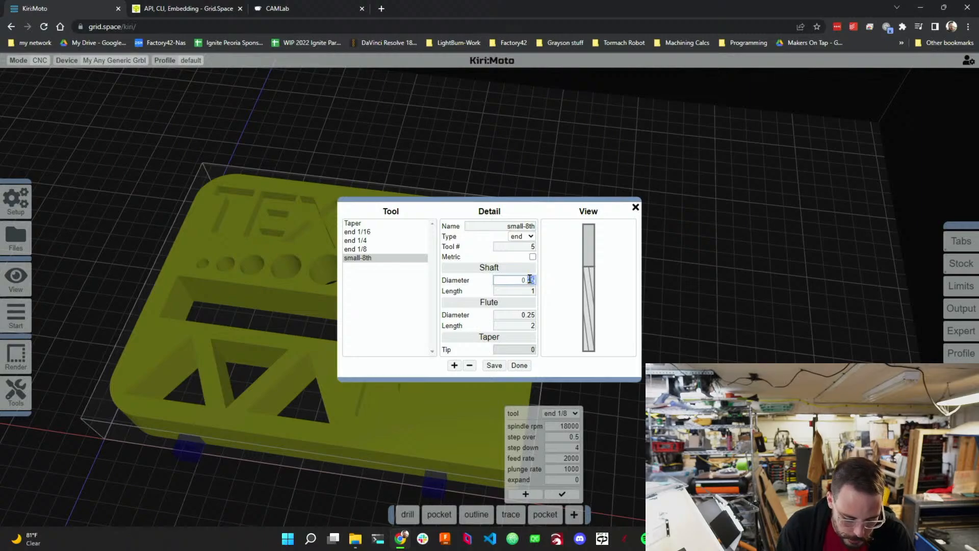
{"action": "type", "text": "125"}
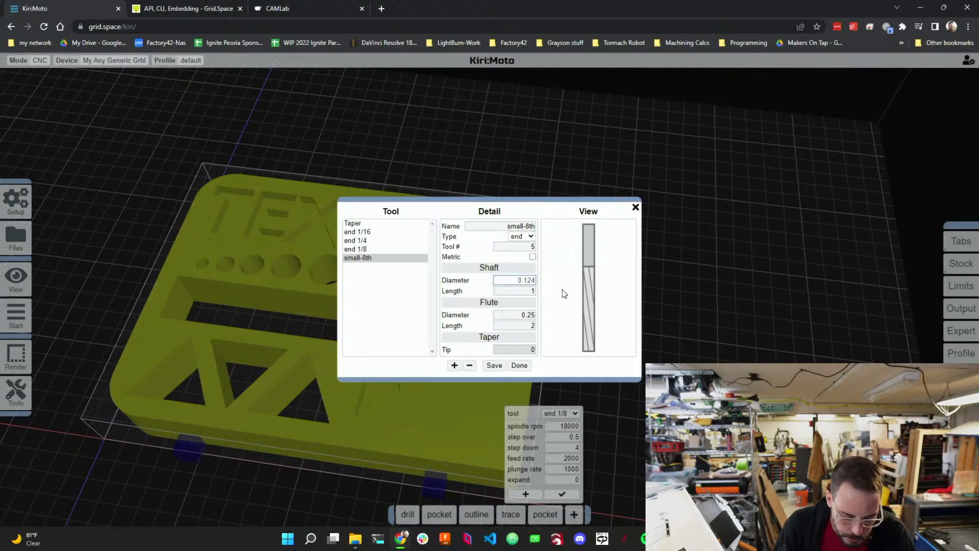
{"action": "left_click", "coordinate": [529, 316]}
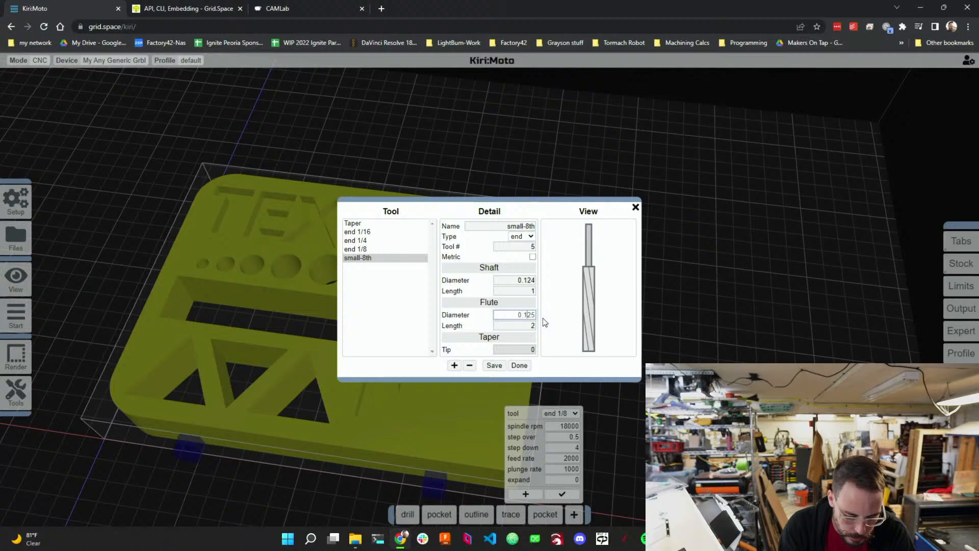
{"action": "key", "text": "BackSpace"}
{"action": "type", "text": "4"}
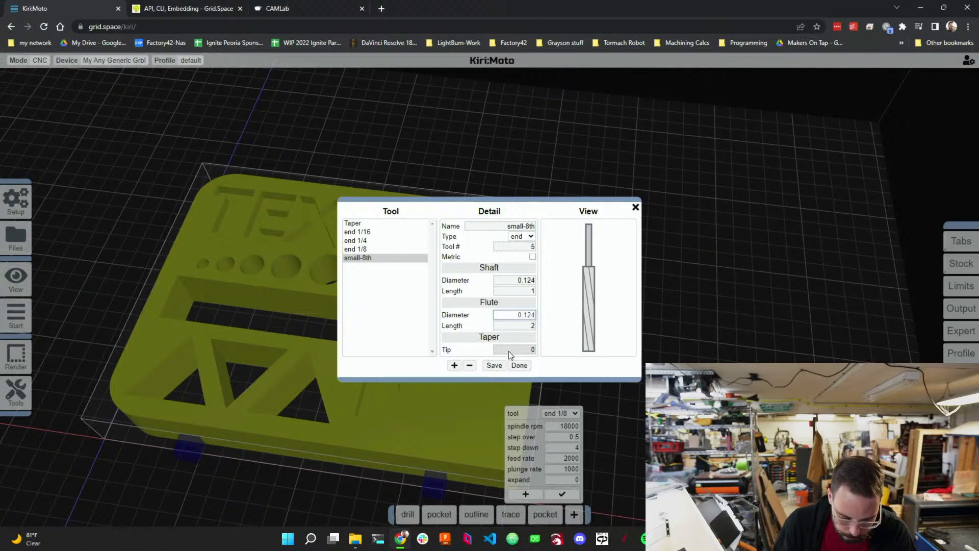
{"action": "left_click", "coordinate": [531, 326]}
{"action": "key", "text": "BackSpace"}
{"action": "type", "text": "1"}
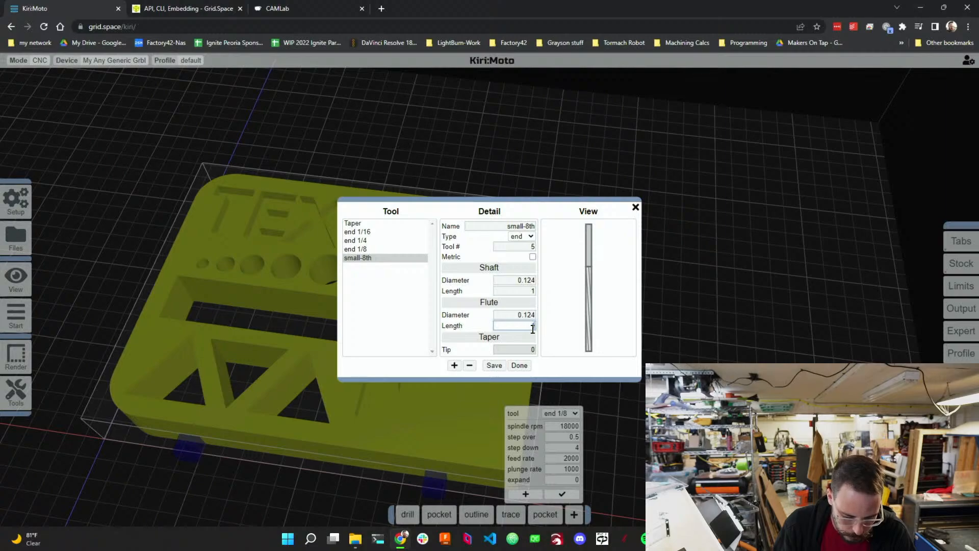
{"action": "left_click", "coordinate": [492, 367]}
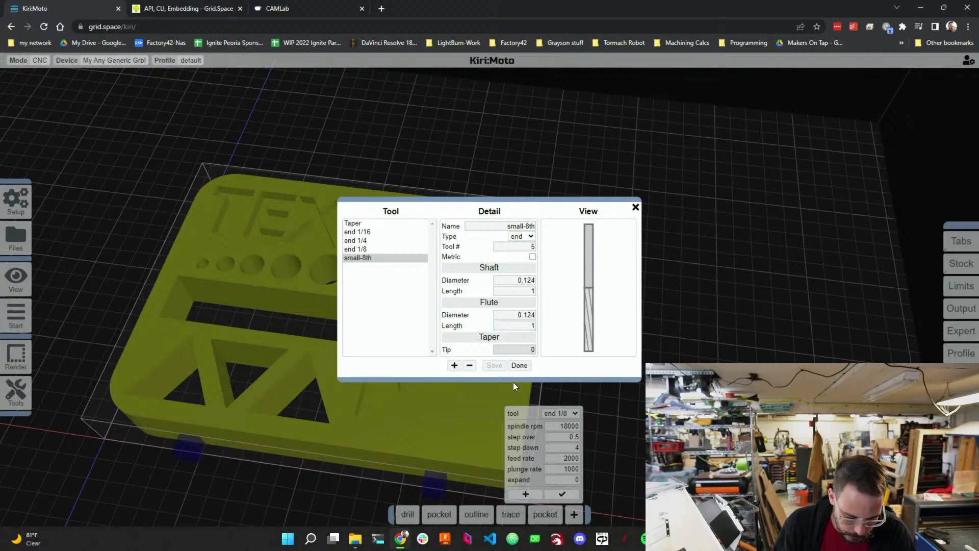
{"action": "left_click", "coordinate": [519, 365]}
Set the new pocket to the small-8th tool and select the narrow slot floor as its surface.
{"action": "left_click", "coordinate": [566, 413]}
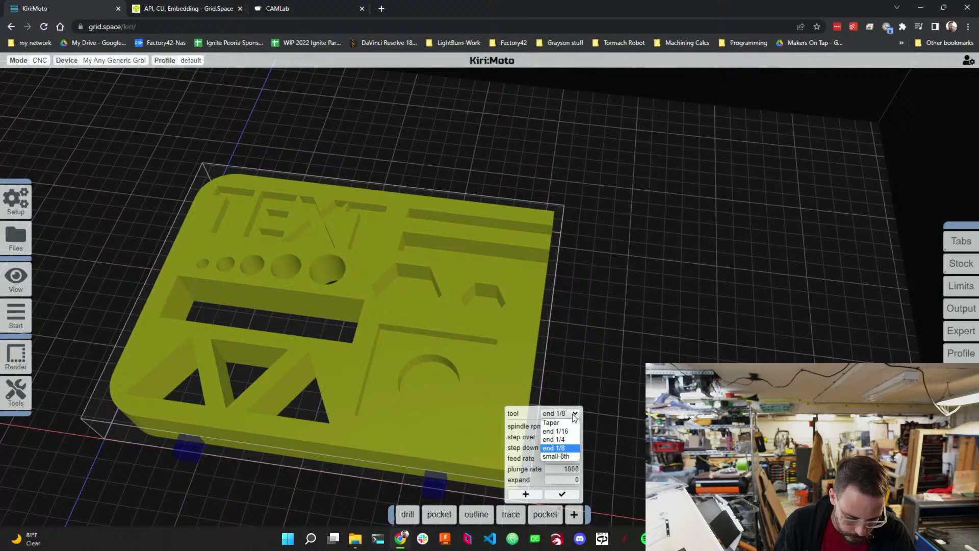
{"action": "left_click", "coordinate": [564, 455]}
{"action": "left_click_drag", "start_coordinate": [567, 289], "coordinate": [509, 390]}
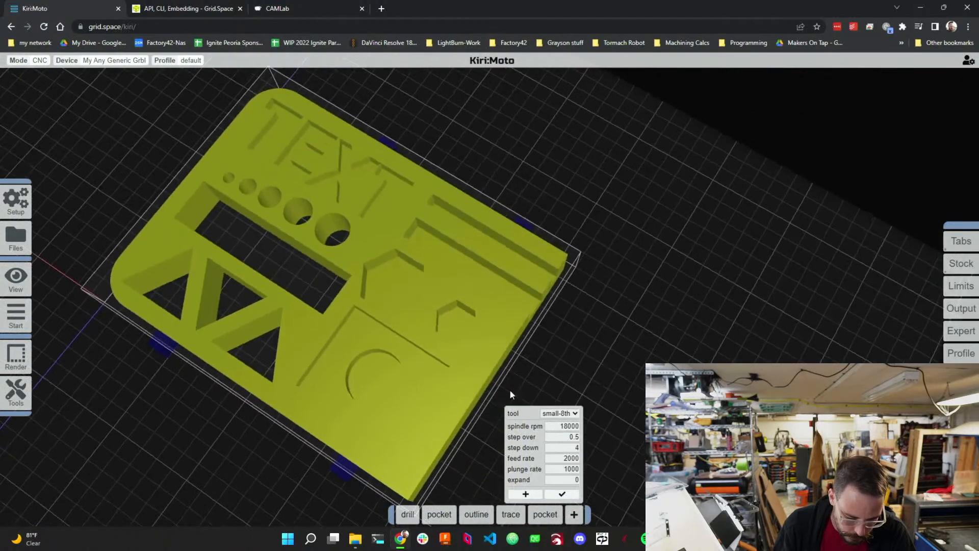
{"action": "left_click", "coordinate": [525, 493]}
{"action": "left_click_drag", "start_coordinate": [580, 338], "coordinate": [514, 319]}
{"action": "left_click", "coordinate": [529, 307]}
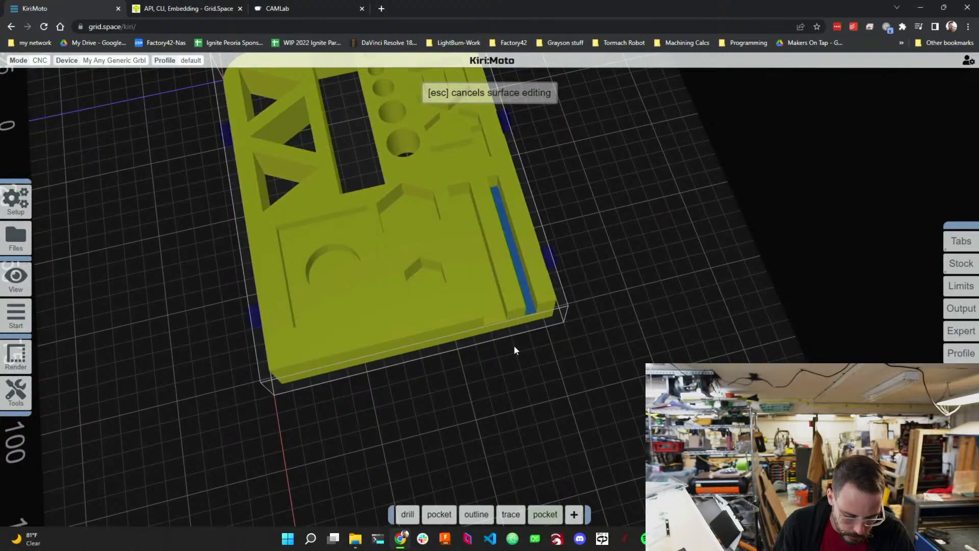
{"action": "mouse_move", "coordinate": [555, 421]}
{"action": "left_mouse_down"}
{"action": "mouse_move", "coordinate": [621, 400]}
{"action": "mouse_move", "coordinate": [548, 415]}
{"action": "mouse_move", "coordinate": [550, 428]}
{"action": "left_mouse_up"}
Move the new pocket operation right after the first pocket and preview the toolpaths.
{"action": "left_click_drag", "start_coordinate": [556, 509], "coordinate": [455, 510]}
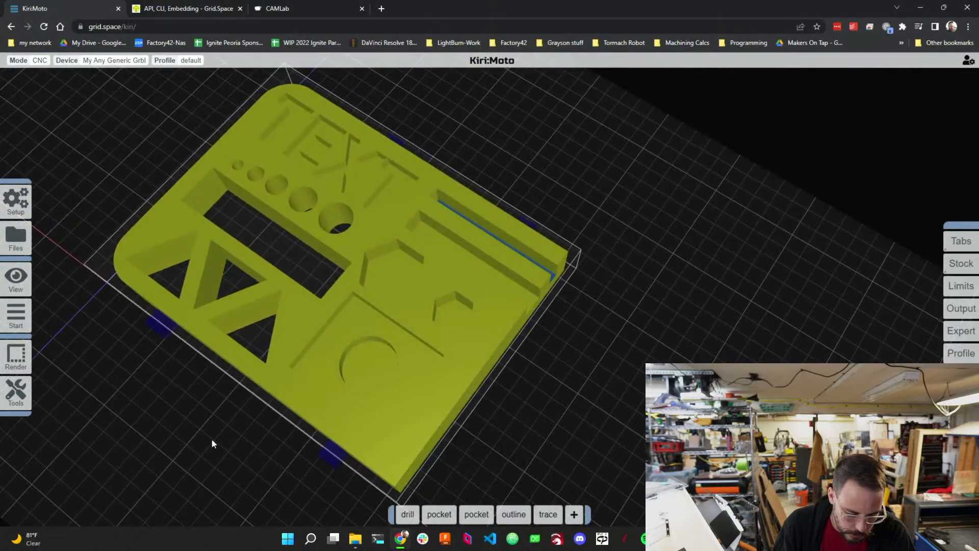
{"action": "left_click", "coordinate": [57, 315]}
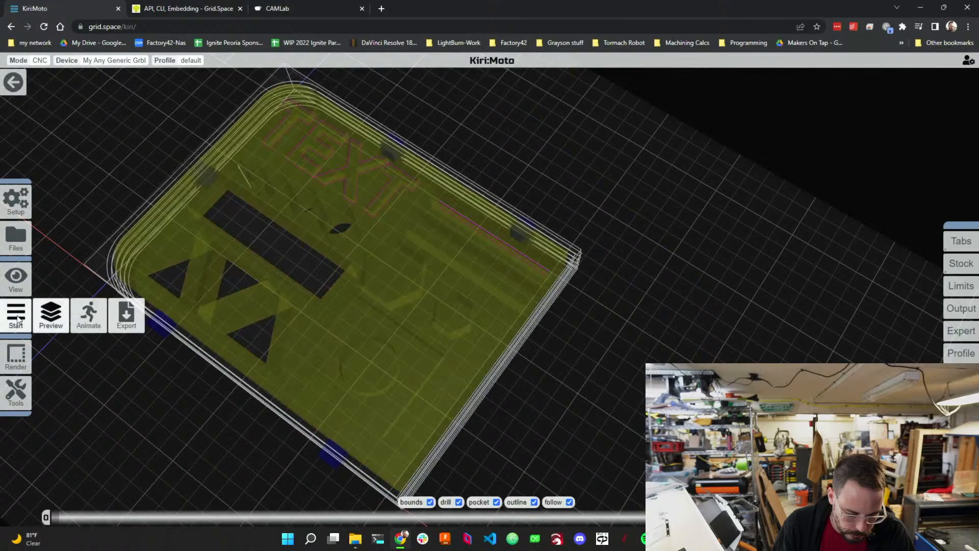
{"action": "left_click_drag", "start_coordinate": [558, 359], "coordinate": [629, 362]}
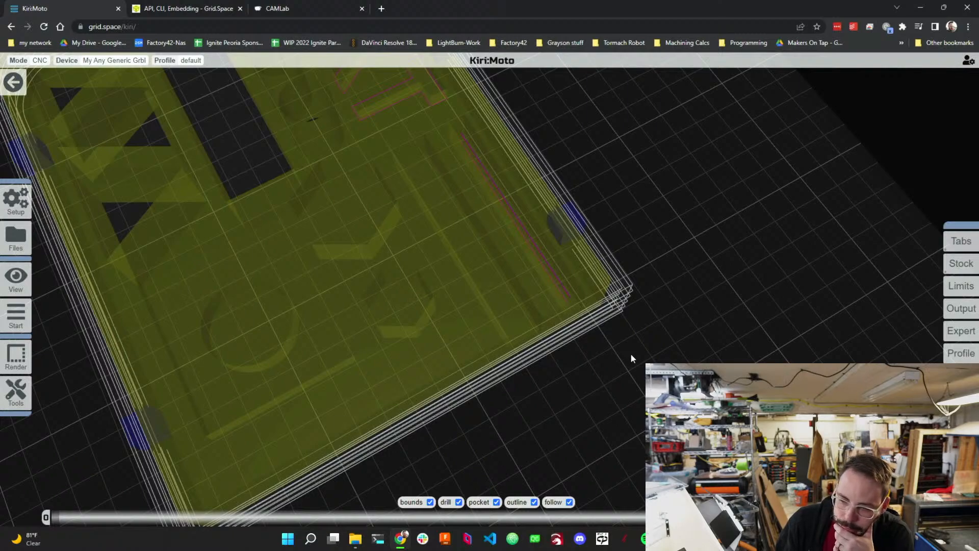
{"action": "left_click_drag", "start_coordinate": [630, 352], "coordinate": [589, 458]}
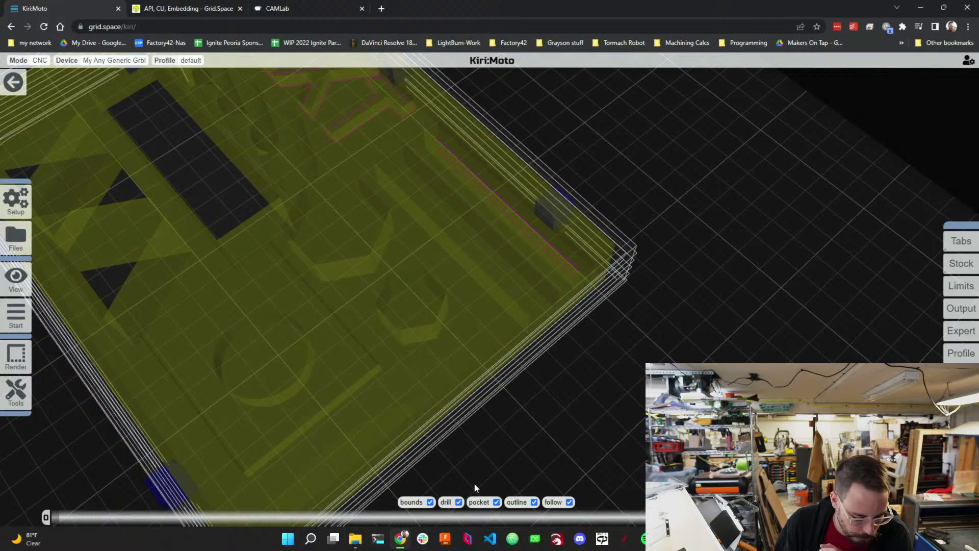
{"action": "left_click", "coordinate": [15, 200]}
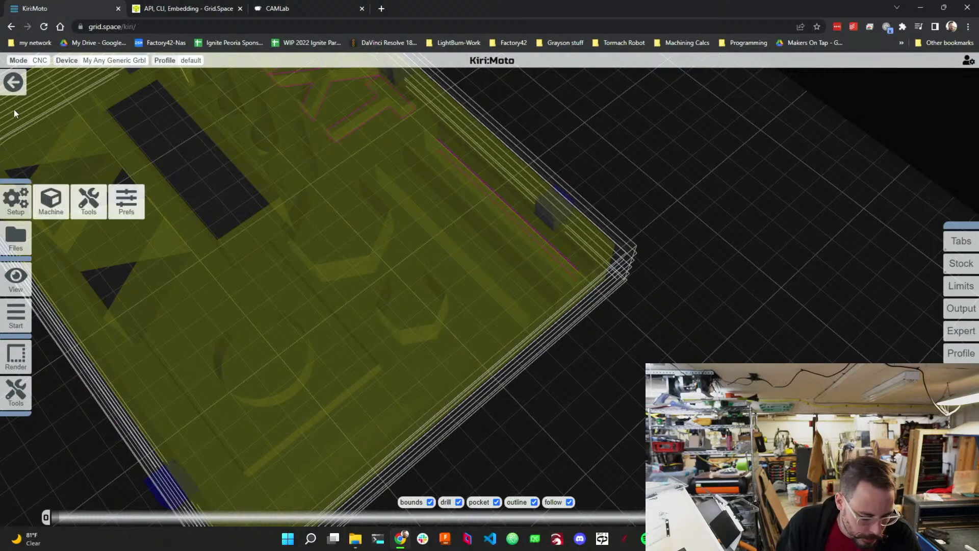
{"action": "left_click", "coordinate": [13, 82]}
Add the long slot, both hexagonal pockets, the square pocket and its round floor to the first pocket's surfaces.
{"action": "mouse_move", "coordinate": [443, 516]}
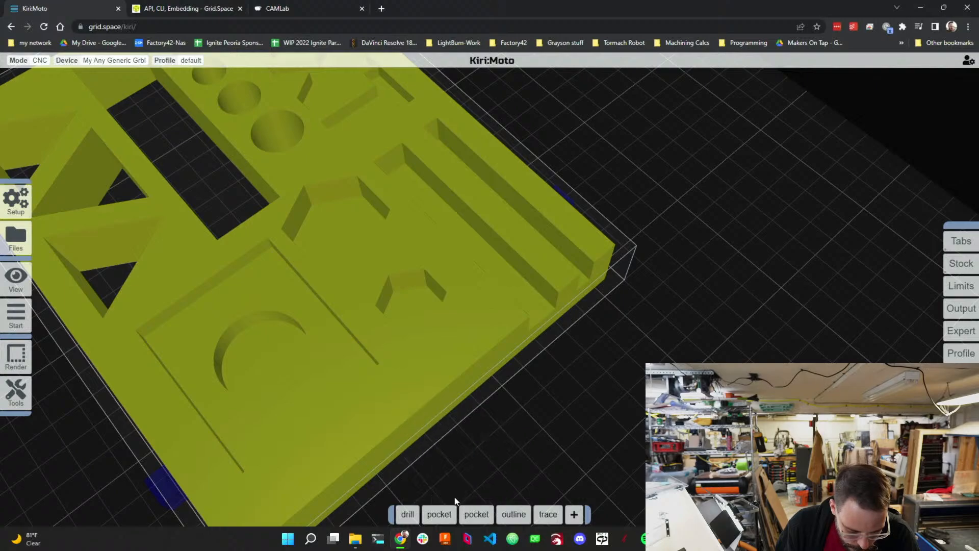
{"action": "left_click", "coordinate": [429, 495]}
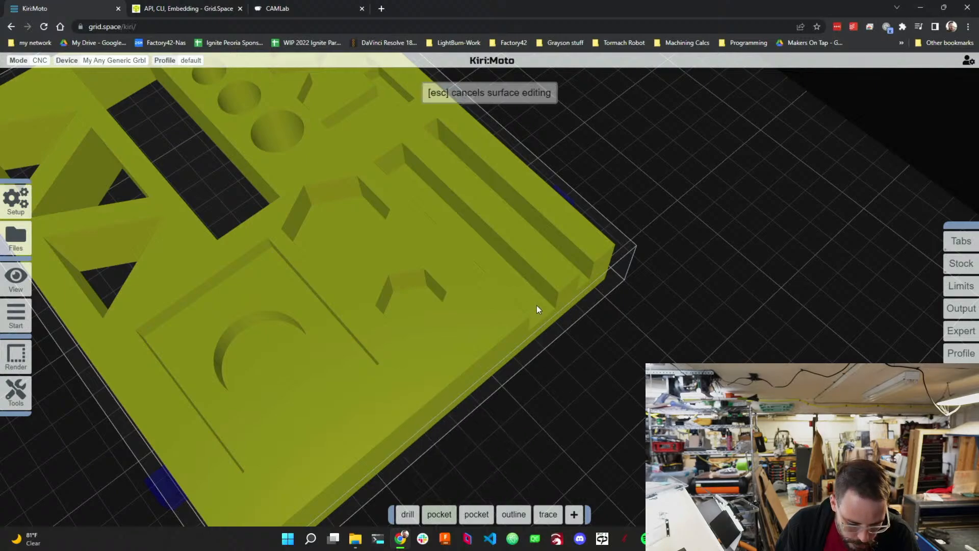
{"action": "left_click", "coordinate": [542, 323]}
{"action": "left_click_drag", "start_coordinate": [515, 432], "coordinate": [554, 475]}
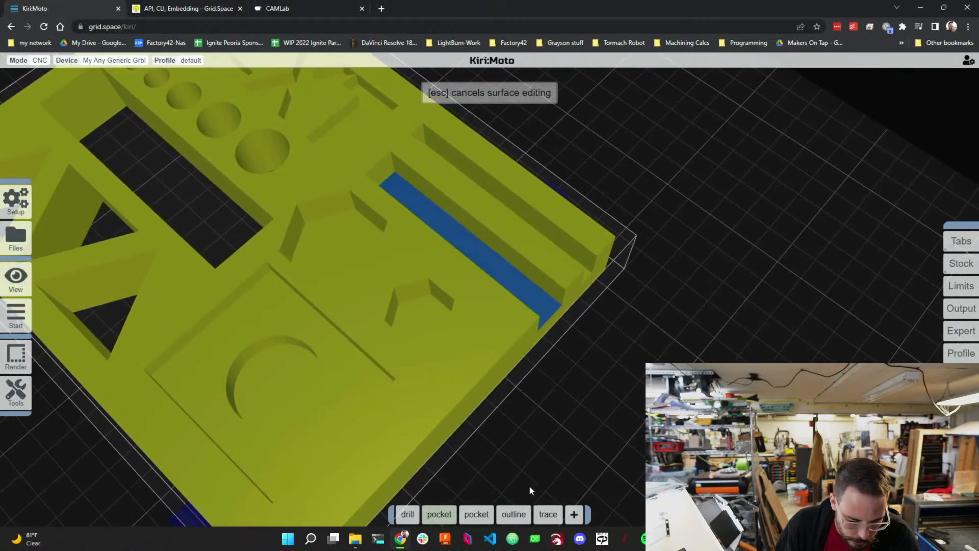
{"action": "left_click", "coordinate": [344, 234]}
{"action": "left_click", "coordinate": [259, 321]}
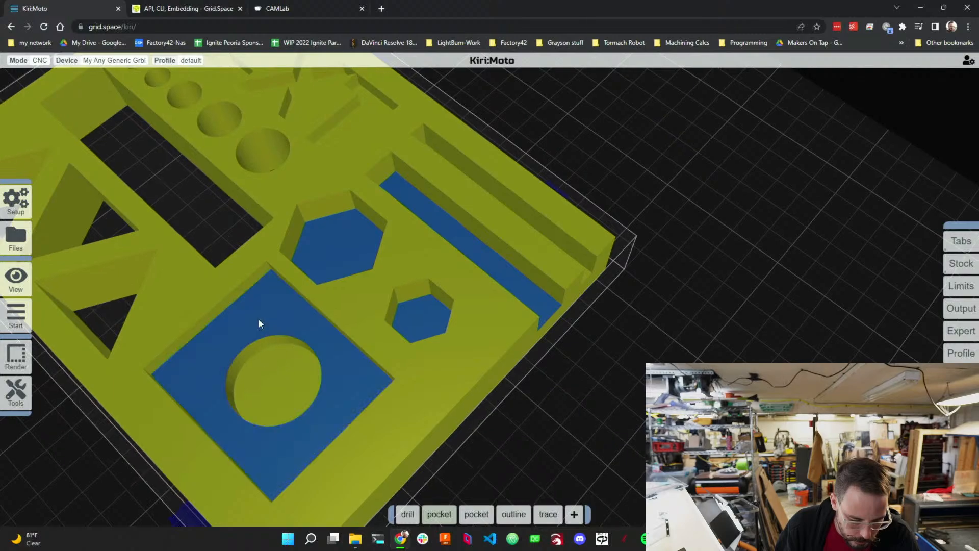
{"action": "left_click", "coordinate": [287, 377]}
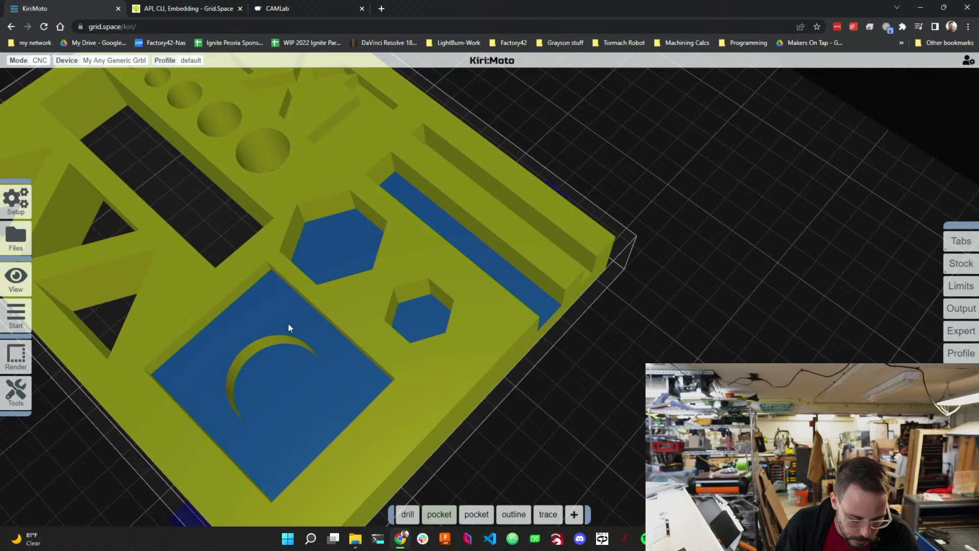
Try to add the round hole floors to the pocket's surfaces, then finish surface editing.
{"action": "left_click_drag", "start_coordinate": [213, 211], "coordinate": [224, 246]}
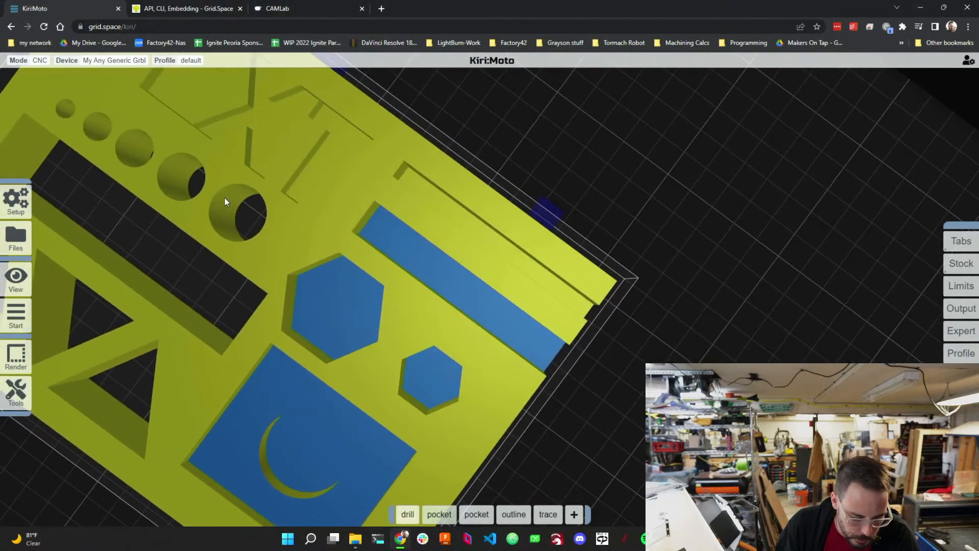
{"action": "left_click", "coordinate": [225, 198]}
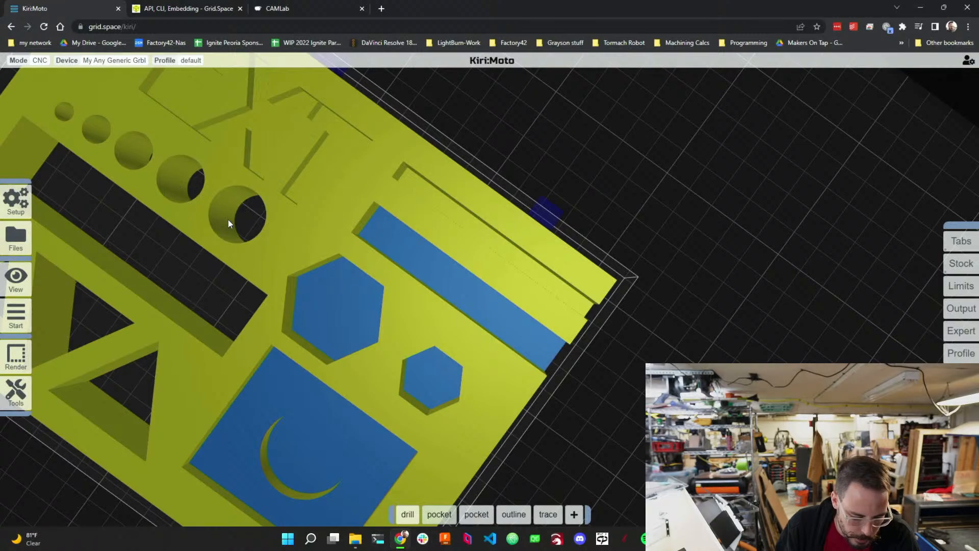
{"action": "left_click", "coordinate": [234, 206]}
{"action": "left_click", "coordinate": [247, 209]}
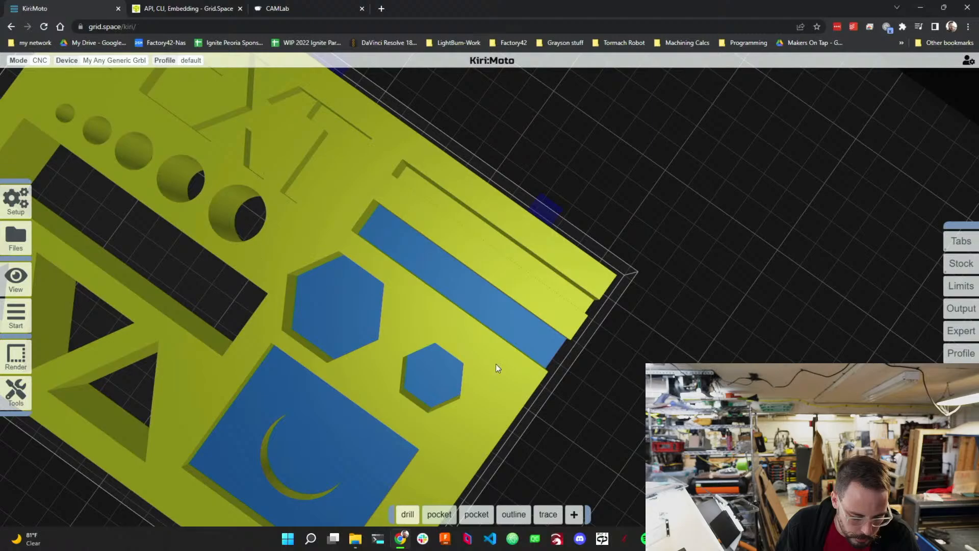
{"action": "left_click_drag", "start_coordinate": [627, 420], "coordinate": [650, 386]}
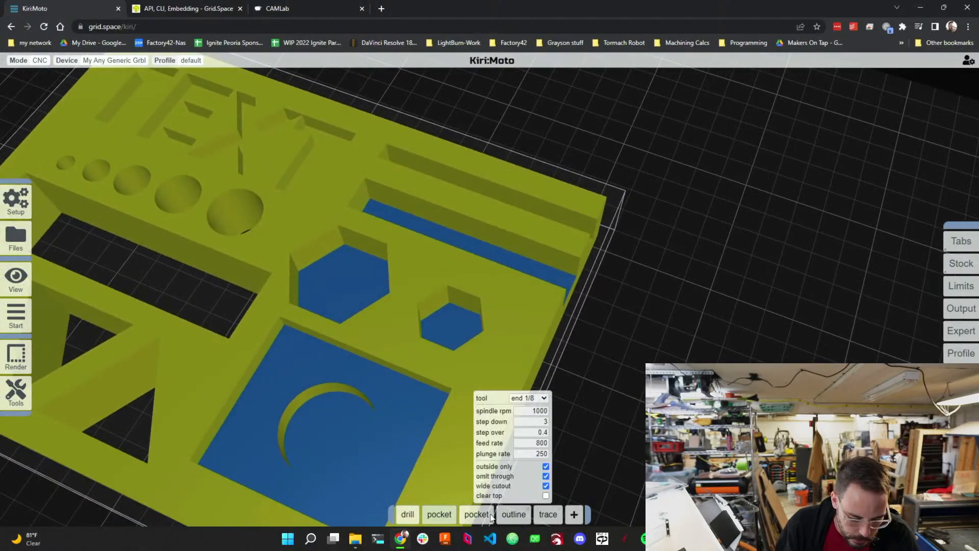
{"action": "mouse_move", "coordinate": [573, 514]}
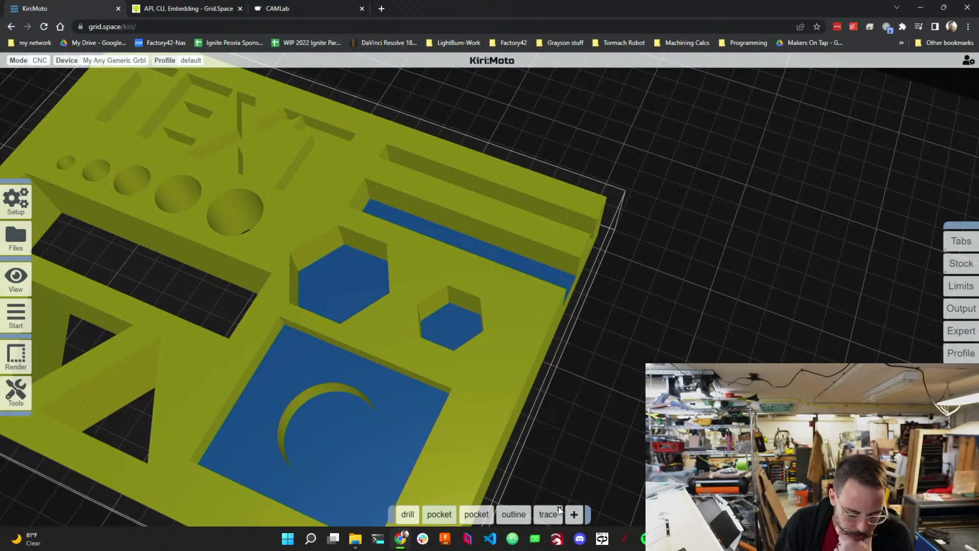
{"action": "left_click", "coordinate": [45, 27]}
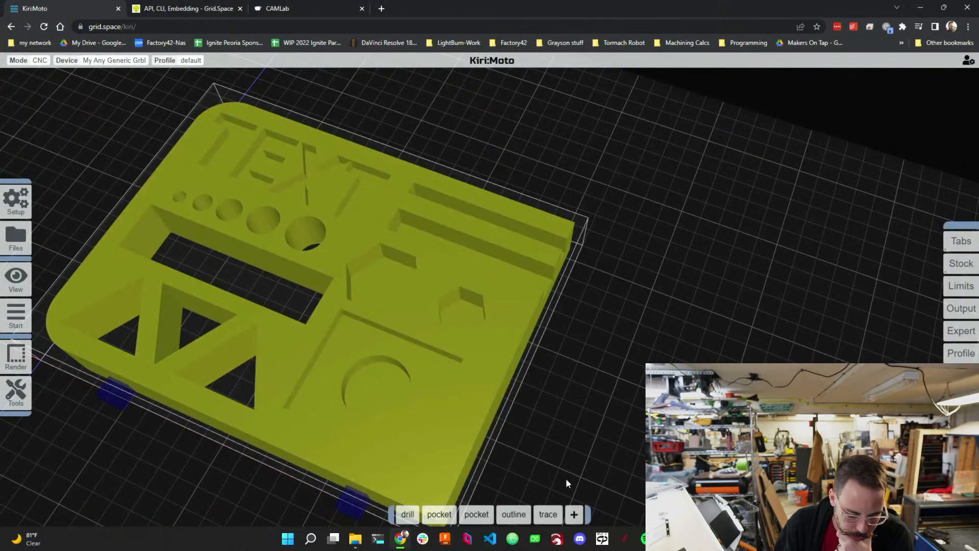
Add a rough operation with clear faces turned off and move it right after the drill operation.
{"action": "left_click", "coordinate": [574, 513]}
{"action": "left_click", "coordinate": [573, 482]}
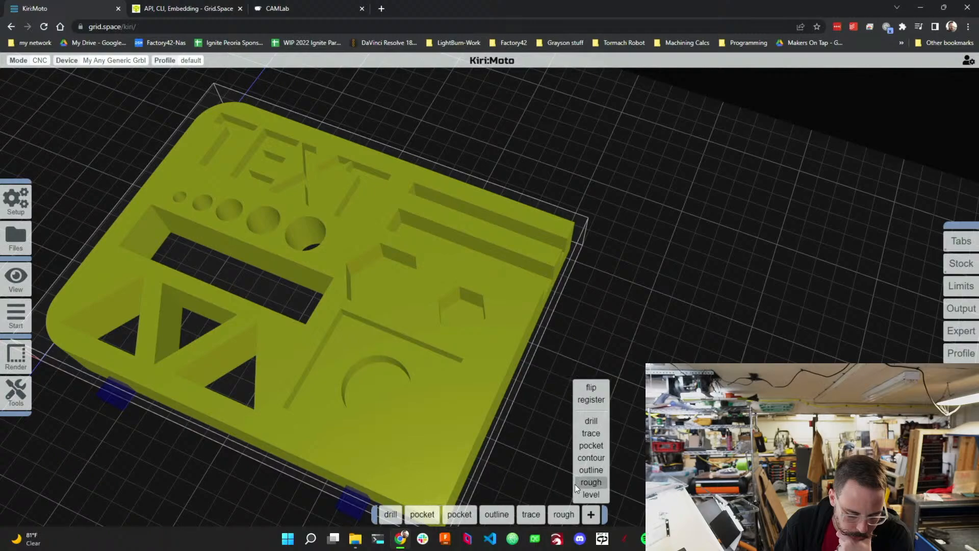
{"action": "mouse_move", "coordinate": [561, 509]}
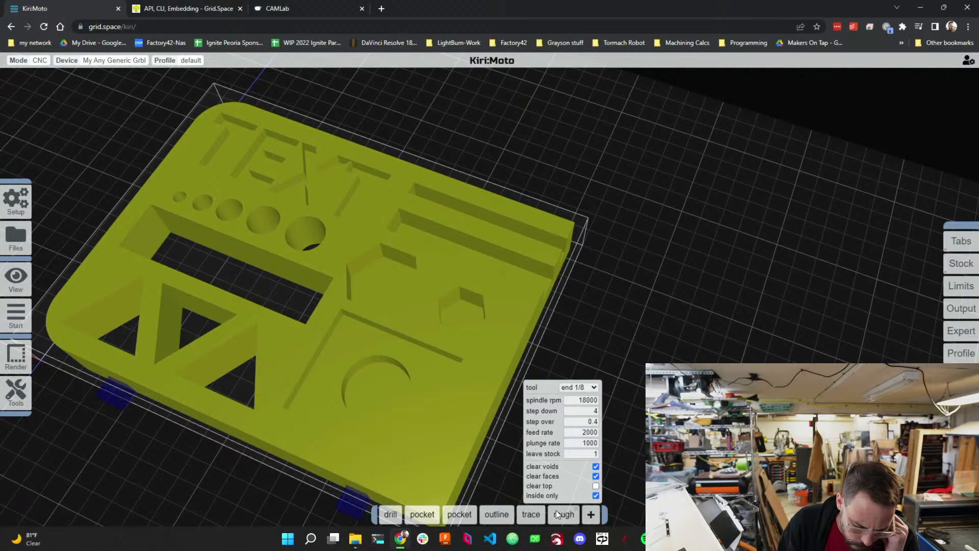
{"action": "left_click", "coordinate": [595, 477]}
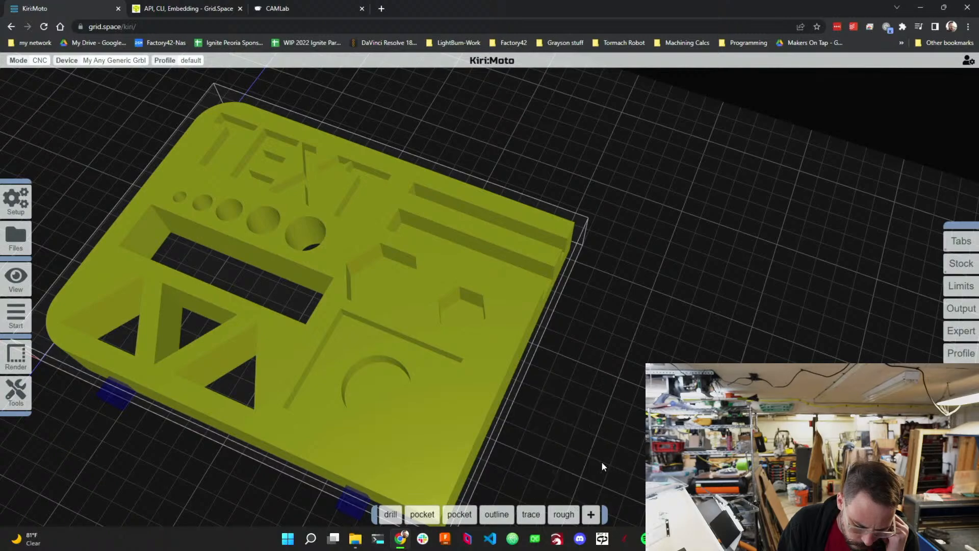
{"action": "left_click_drag", "start_coordinate": [555, 515], "coordinate": [414, 510]}
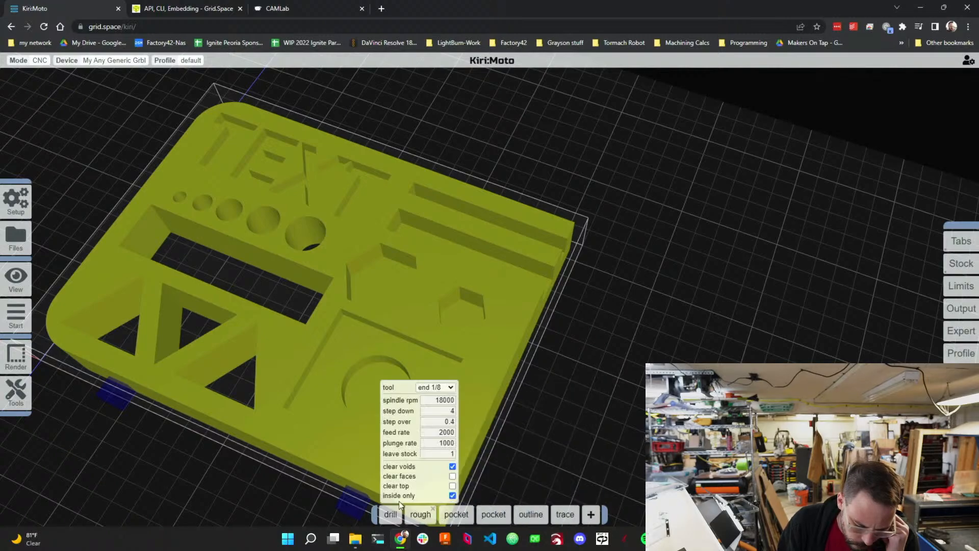
Preview the toolpaths and inspect them from several angles.
{"action": "mouse_move", "coordinate": [16, 321]}
{"action": "left_click", "coordinate": [48, 317]}
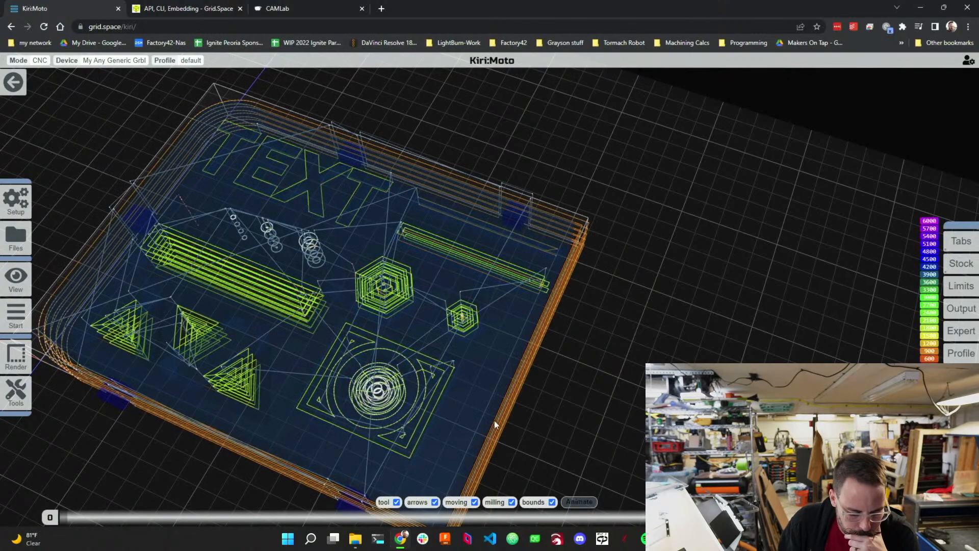
{"action": "left_click_drag", "start_coordinate": [530, 420], "coordinate": [524, 444]}
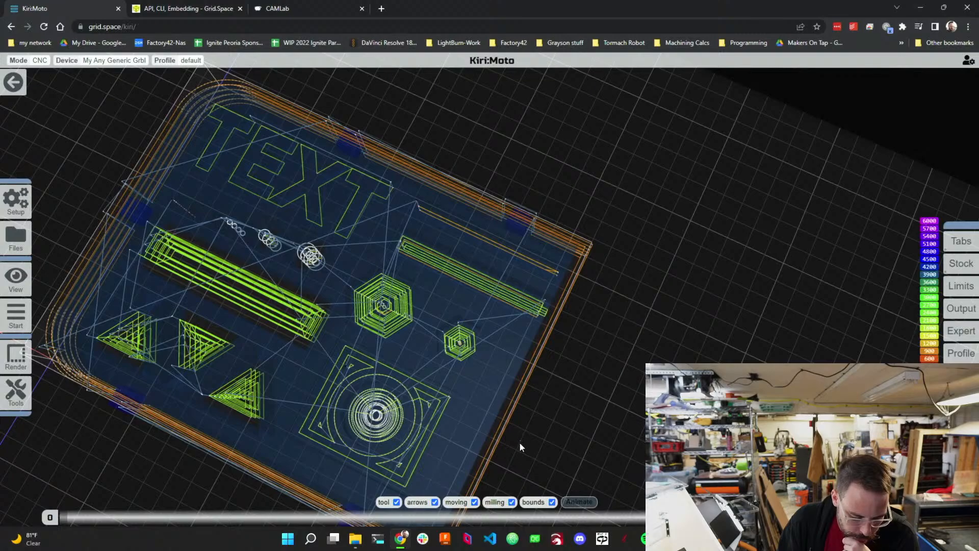
{"action": "left_click_drag", "start_coordinate": [520, 448], "coordinate": [533, 405]}
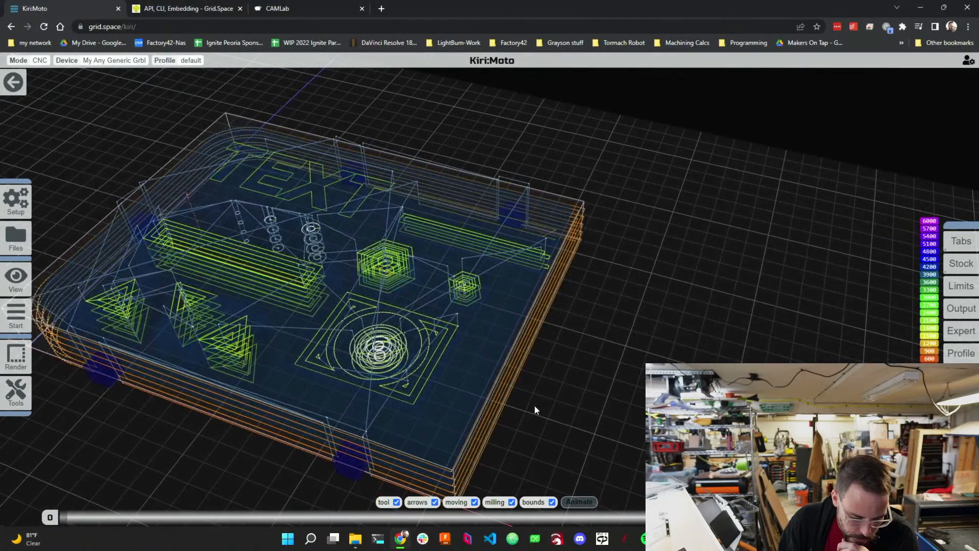
{"action": "scroll", "coordinate": [499, 393], "scroll_direction": "down", "scroll_amount": 10}
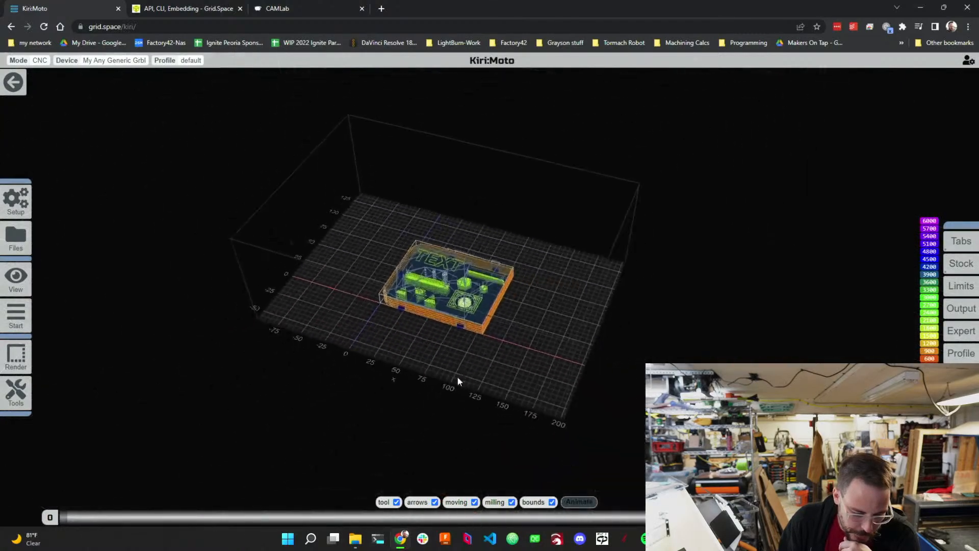
{"action": "scroll", "coordinate": [451, 295], "scroll_direction": "up", "scroll_amount": 10}
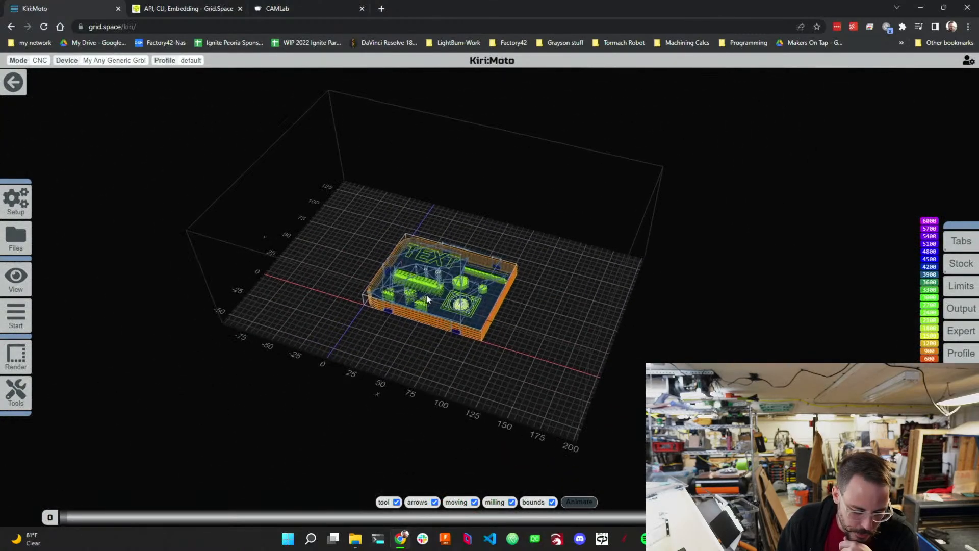
{"action": "scroll", "coordinate": [567, 359], "scroll_direction": "up", "scroll_amount": 5}
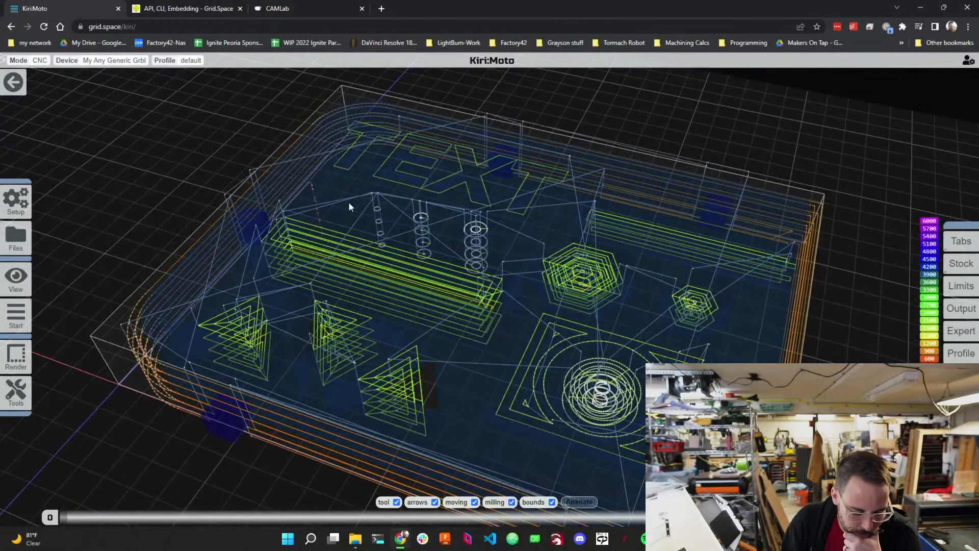
{"action": "mouse_move", "coordinate": [11, 241]}
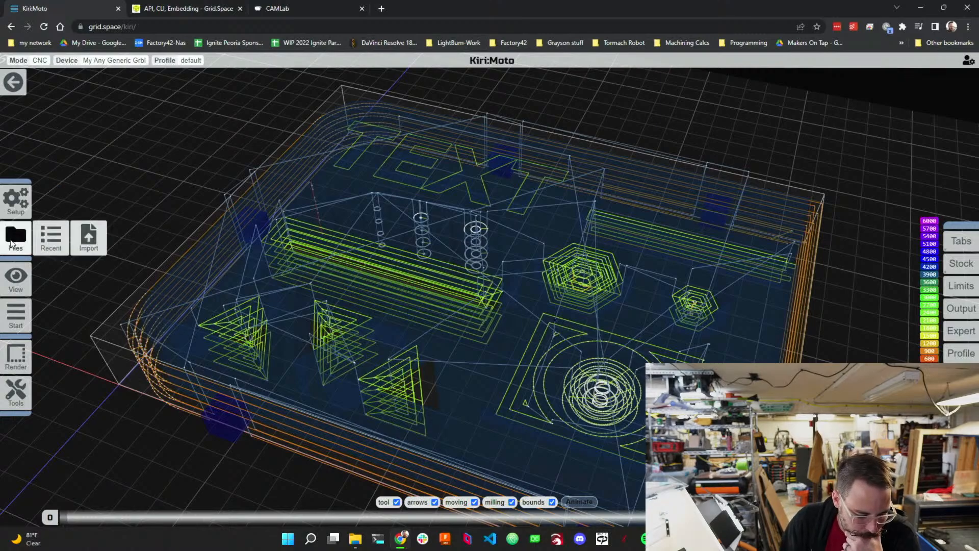
Return to the arrange view and review the tool settings of both pocket operations.
{"action": "left_click", "coordinate": [13, 82]}
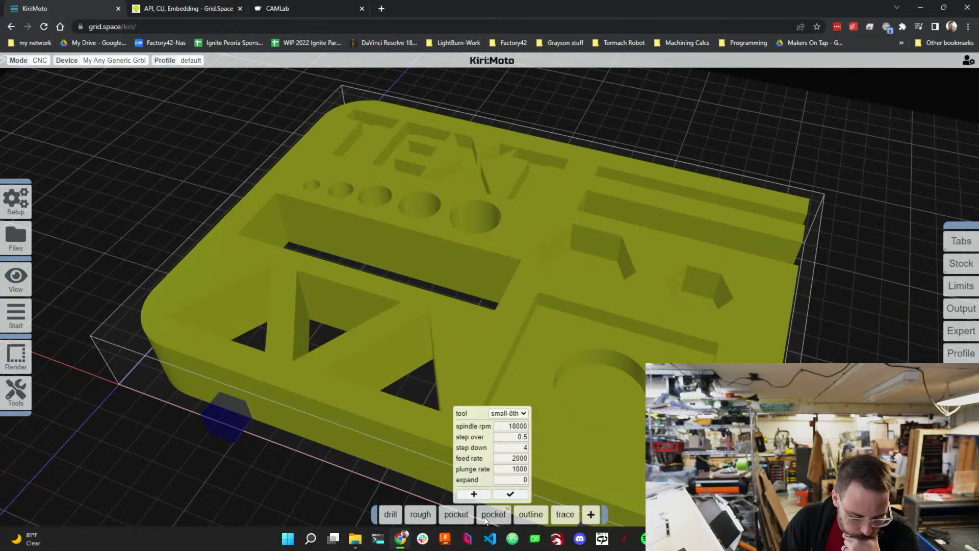
{"action": "mouse_move", "coordinate": [469, 513]}
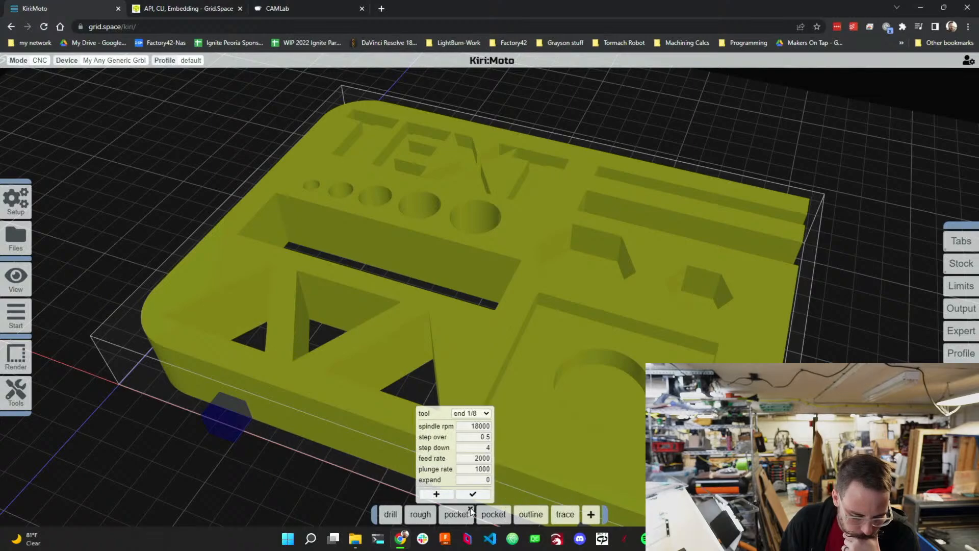
{"action": "left_click", "coordinate": [470, 508]}
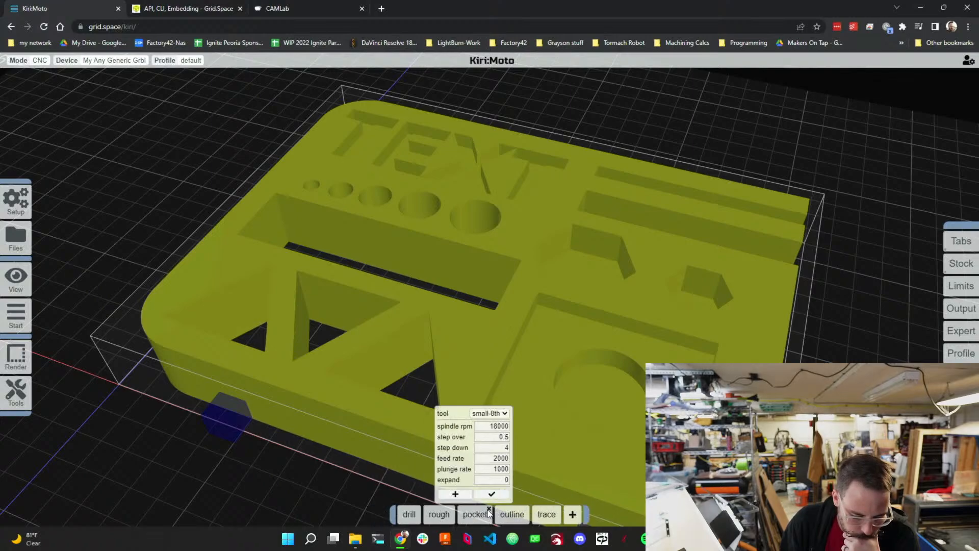
{"action": "mouse_move", "coordinate": [489, 510]}
Add an outline operation set to inside only, with outside only, omit through and wide cutout turned off.
{"action": "mouse_move", "coordinate": [571, 515]}
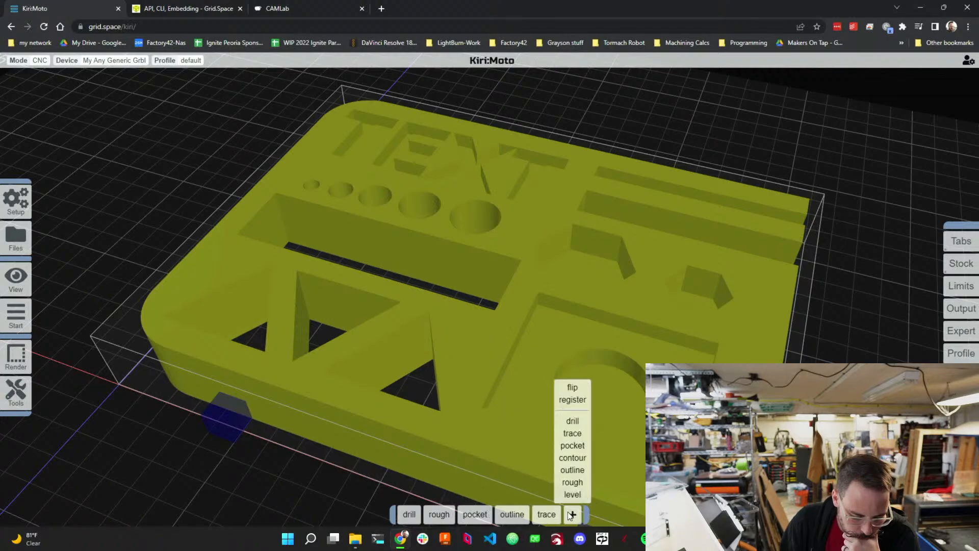
{"action": "left_click", "coordinate": [577, 473]}
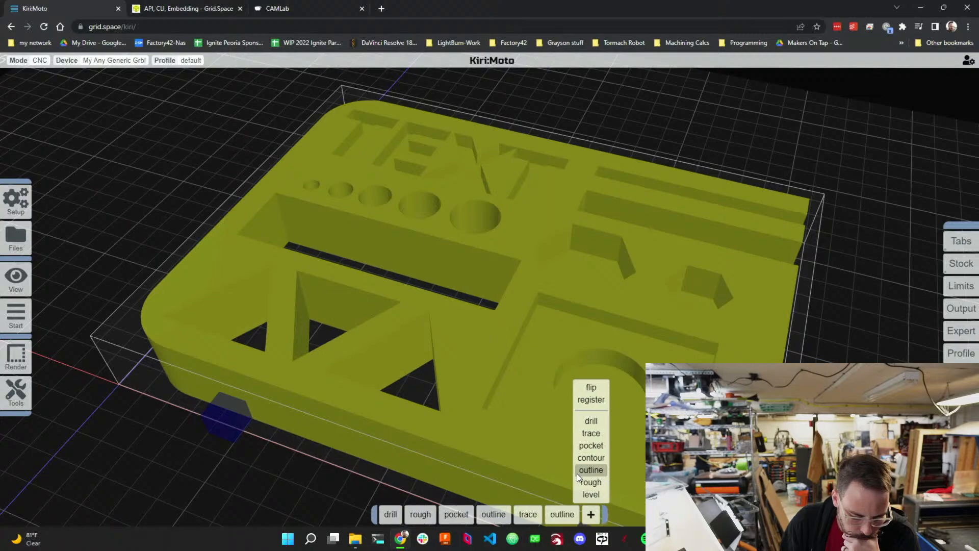
{"action": "mouse_move", "coordinate": [555, 508]}
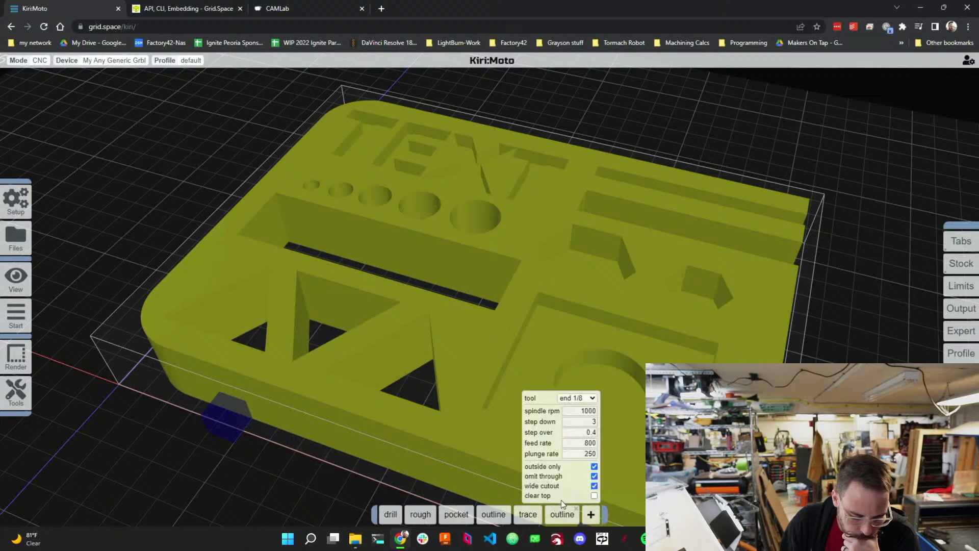
{"action": "left_click", "coordinate": [594, 466]}
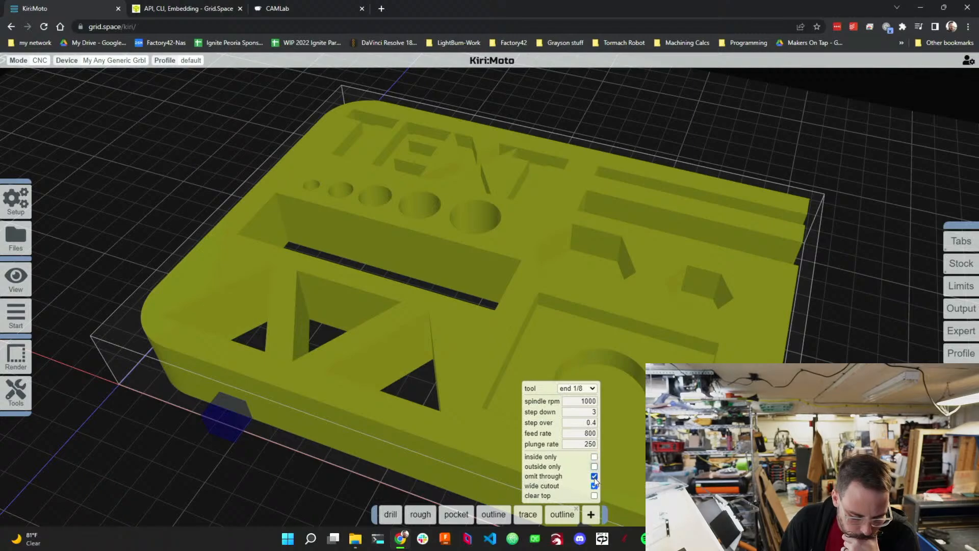
{"action": "left_click", "coordinate": [594, 476]}
{"action": "left_click", "coordinate": [594, 486]}
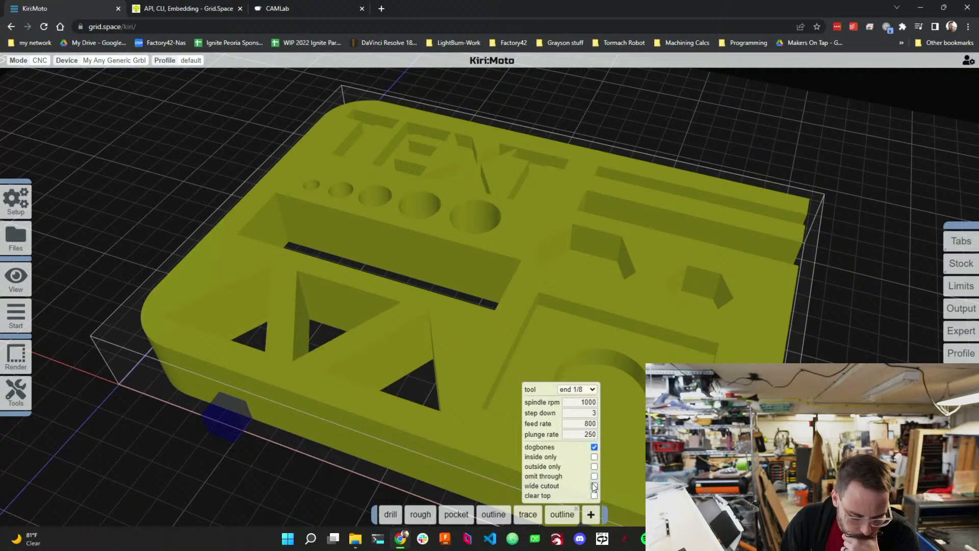
{"action": "left_click", "coordinate": [594, 457]}
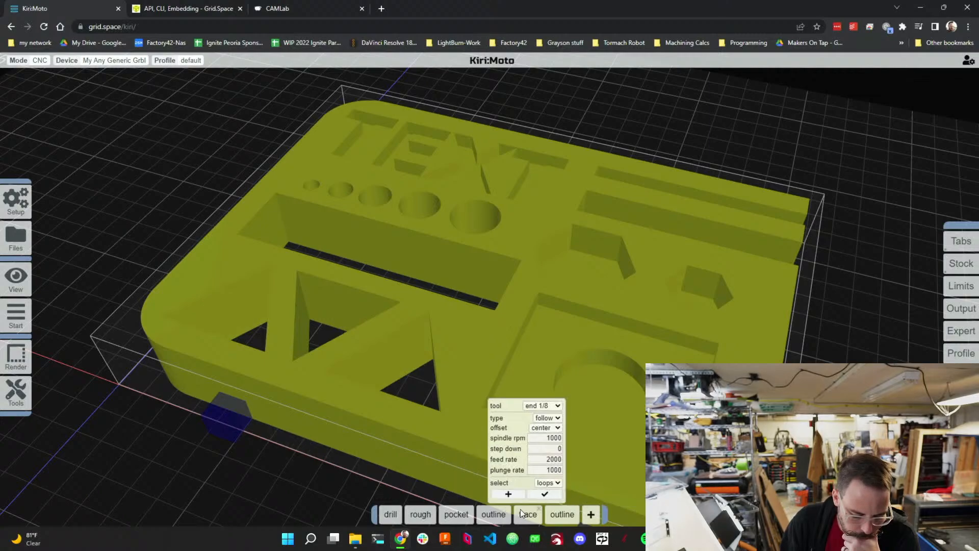
Move the outline operation right after drill and preview the toolpaths, scrubbing through the simulation.
{"action": "left_click_drag", "start_coordinate": [561, 514], "coordinate": [421, 512]}
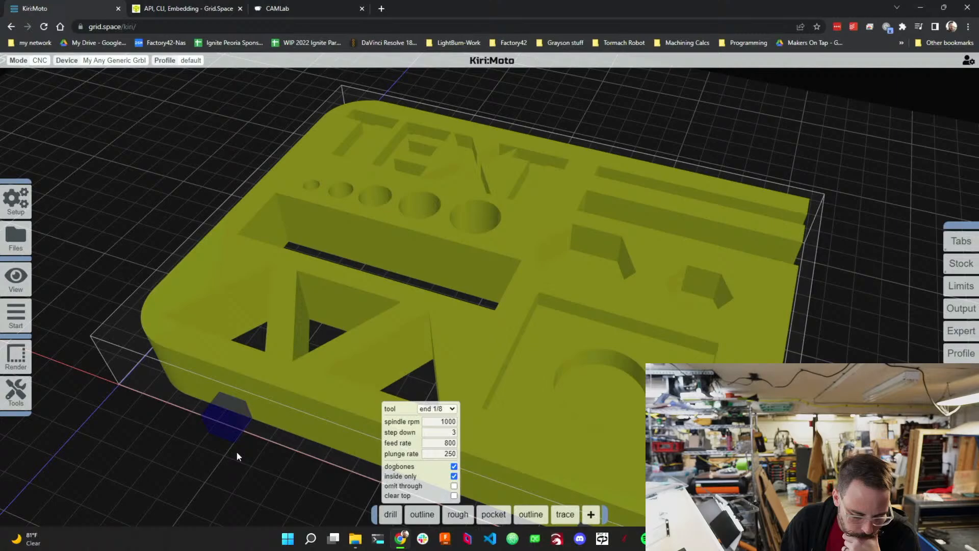
{"action": "left_click", "coordinate": [51, 312]}
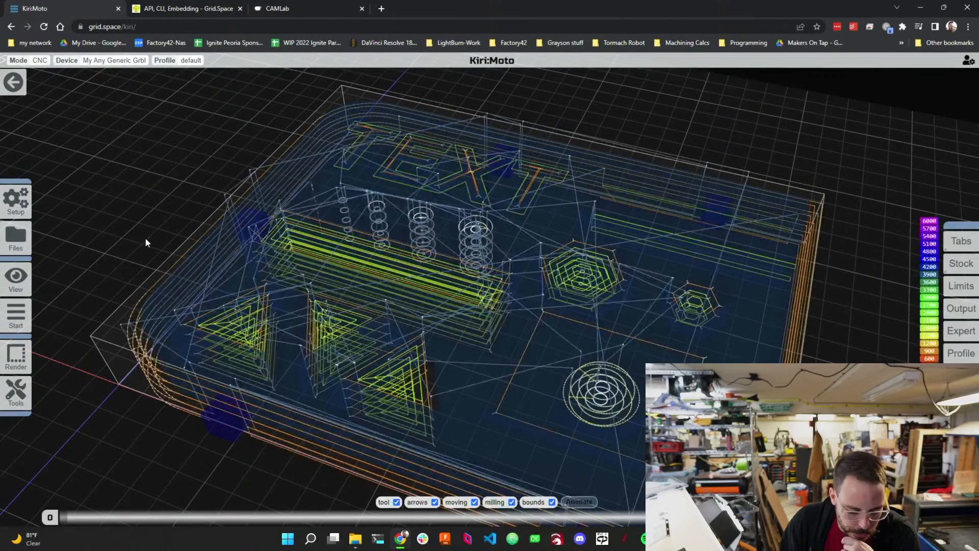
{"action": "left_click_drag", "start_coordinate": [145, 237], "coordinate": [191, 258]}
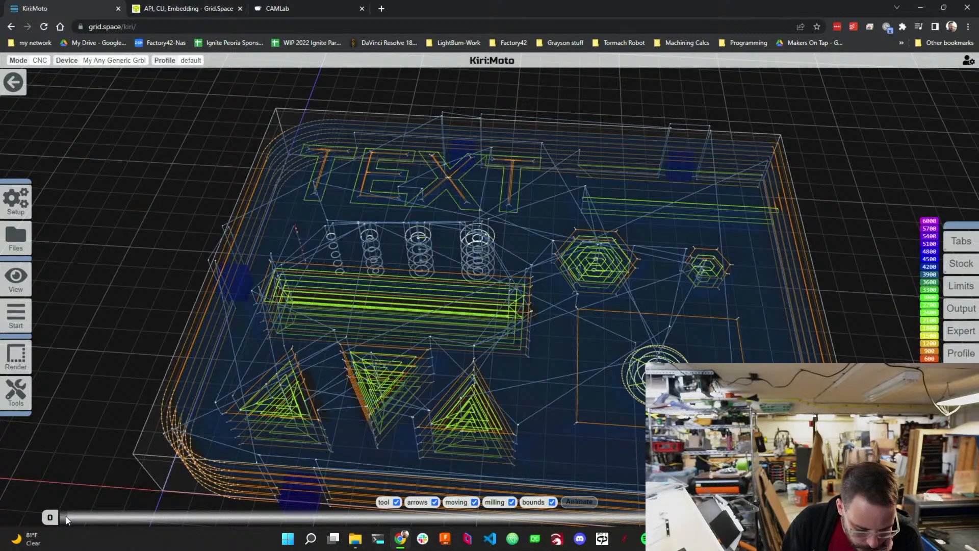
{"action": "left_click_drag", "start_coordinate": [66, 517], "coordinate": [100, 409]}
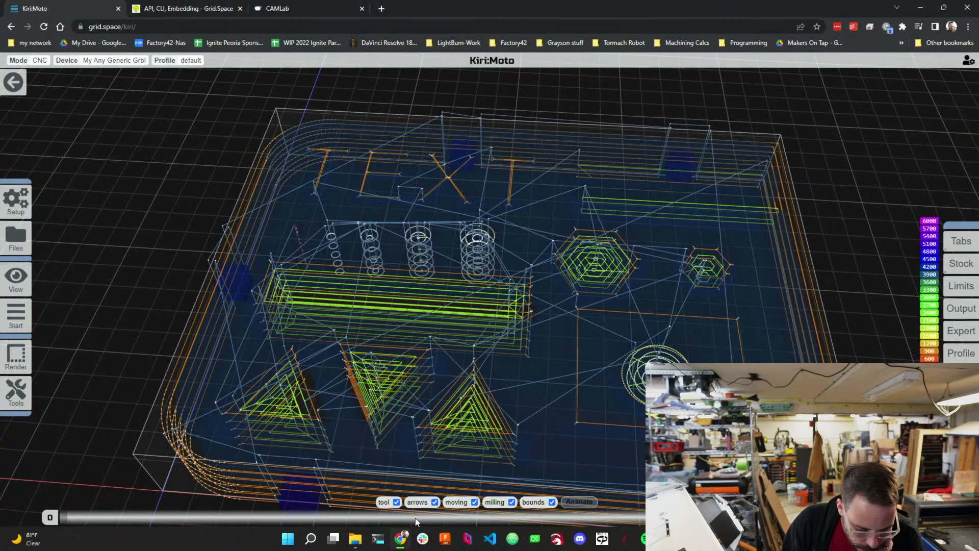
{"action": "left_click_drag", "start_coordinate": [76, 514], "coordinate": [61, 482]}
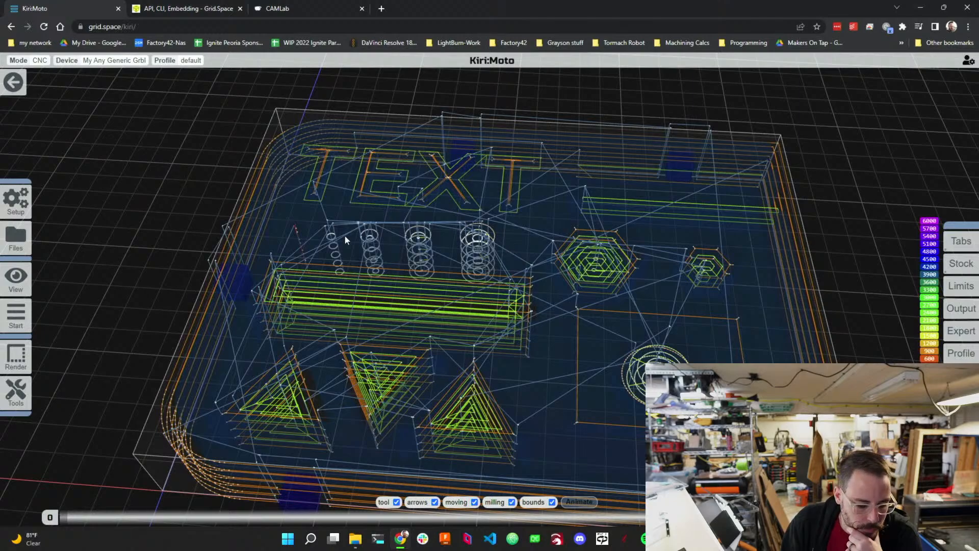
Return to the arrange view and review the trace and outline operation settings.
{"action": "left_click", "coordinate": [18, 94]}
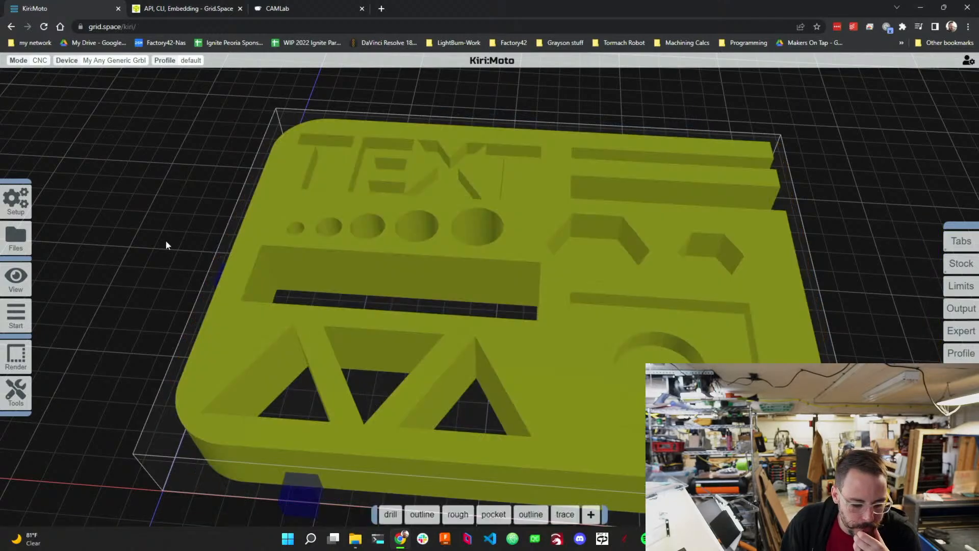
{"action": "mouse_move", "coordinate": [564, 515]}
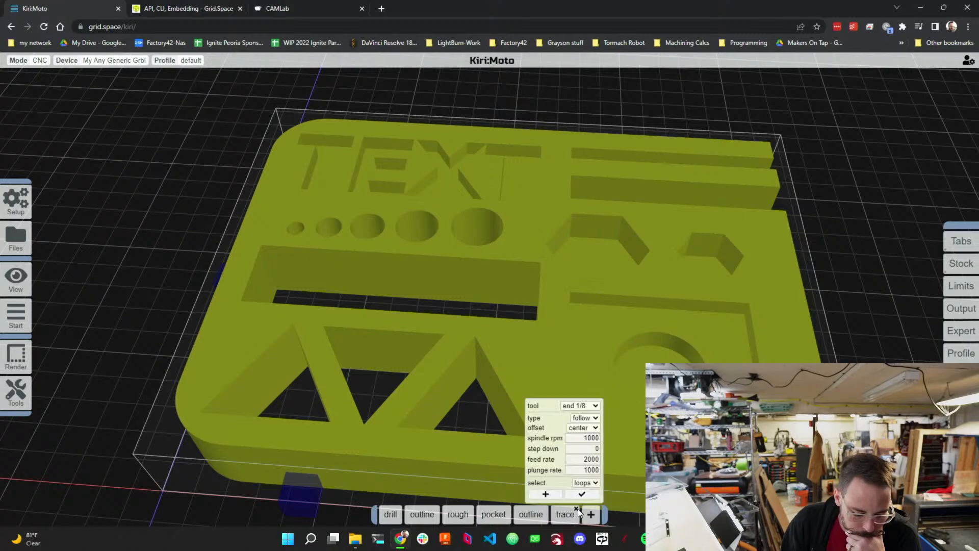
{"action": "mouse_move", "coordinate": [427, 513]}
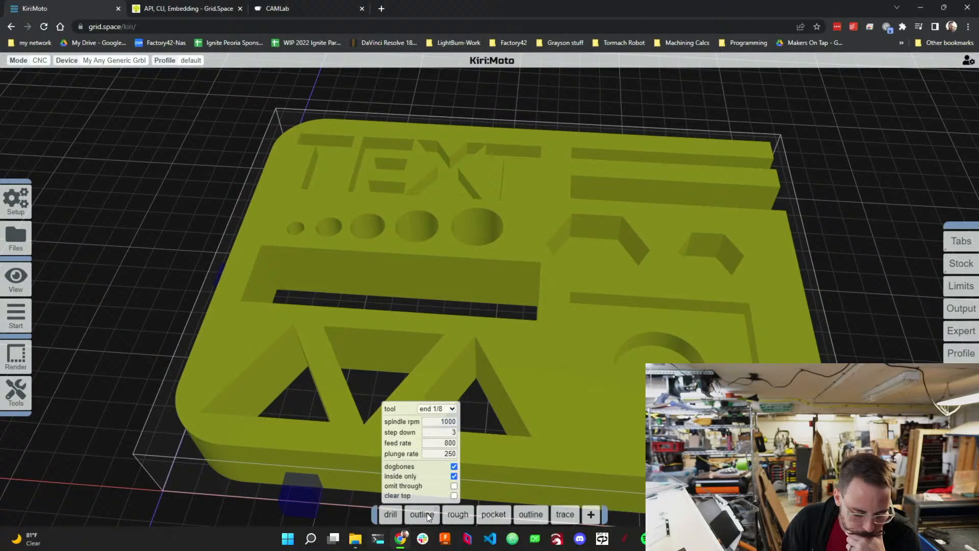
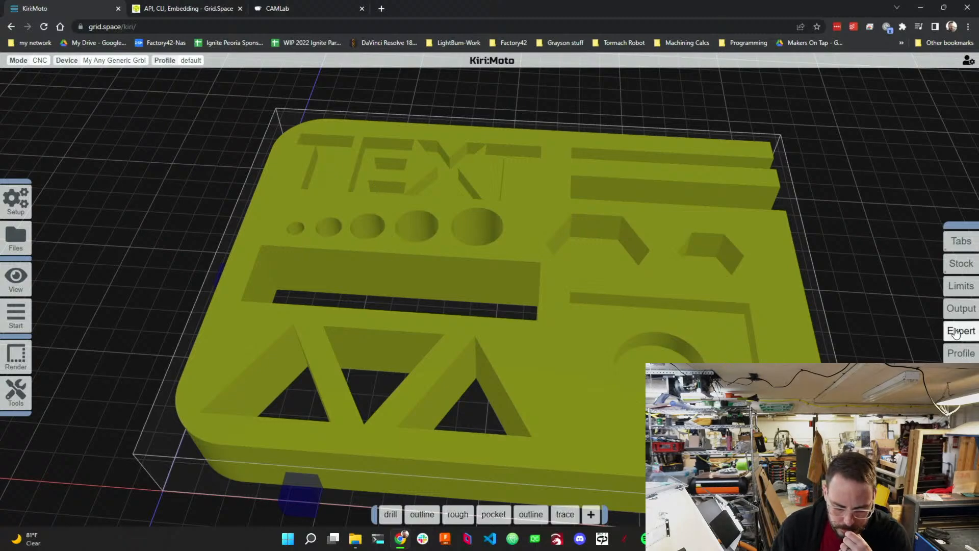
Inspect the Limits settings and the part's placement on the bed.
{"action": "mouse_move", "coordinate": [962, 312]}
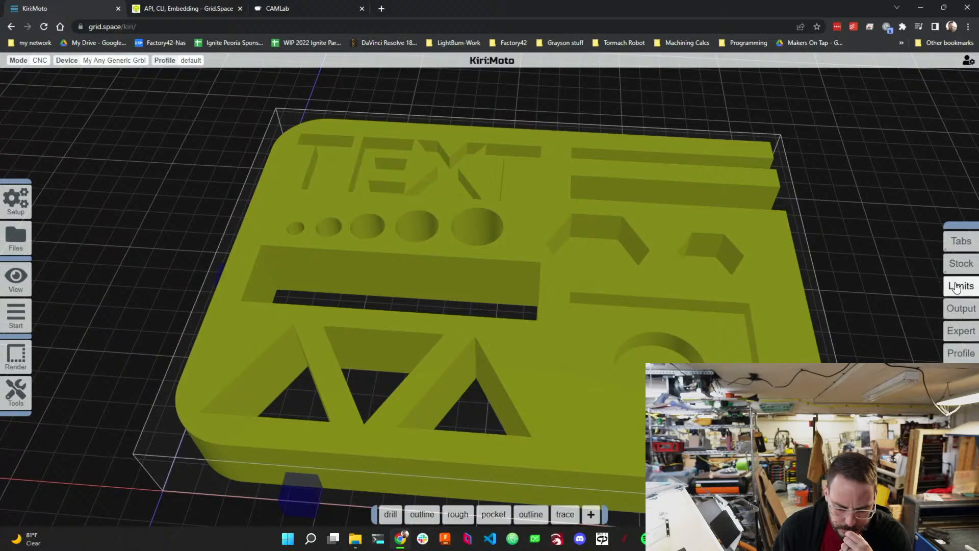
{"action": "mouse_move", "coordinate": [957, 289]}
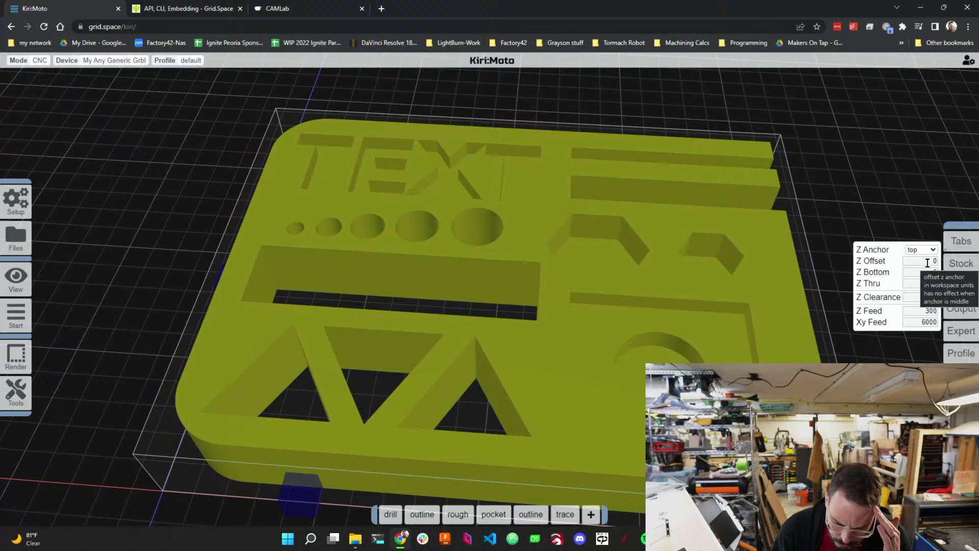
{"action": "scroll", "coordinate": [800, 203], "scroll_direction": "down", "scroll_amount": 8}
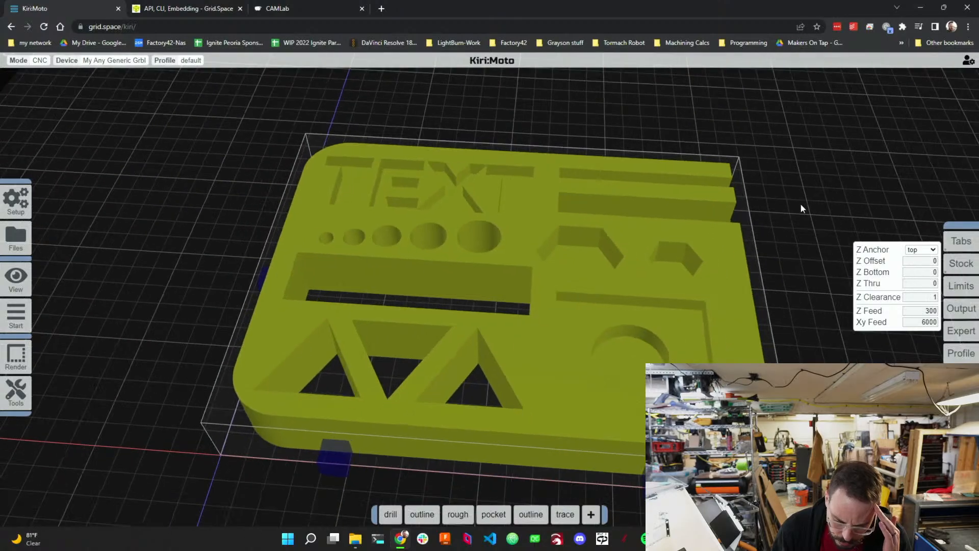
{"action": "scroll", "coordinate": [775, 255], "scroll_direction": "down", "scroll_amount": 3}
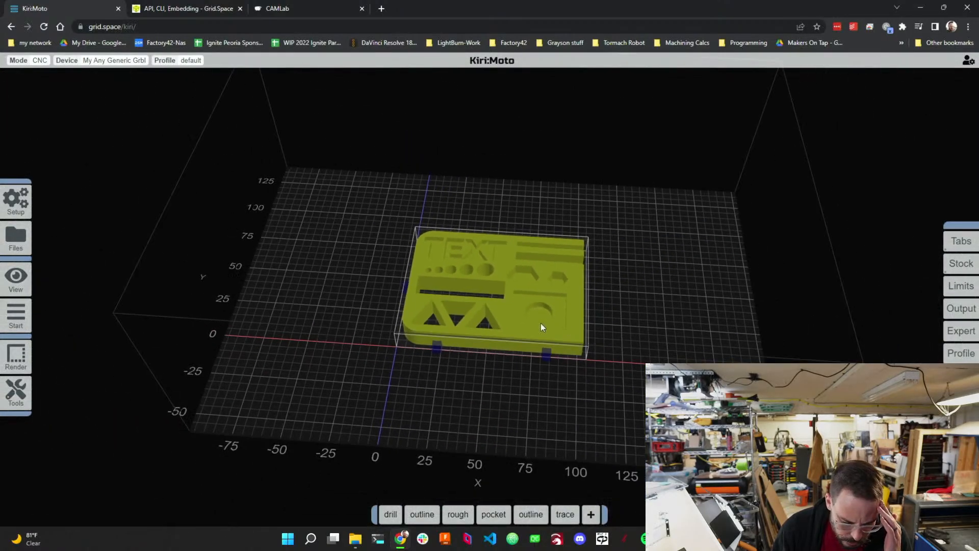
{"action": "left_click_drag", "start_coordinate": [421, 305], "coordinate": [313, 408]}
{"action": "left_click", "coordinate": [492, 311]}
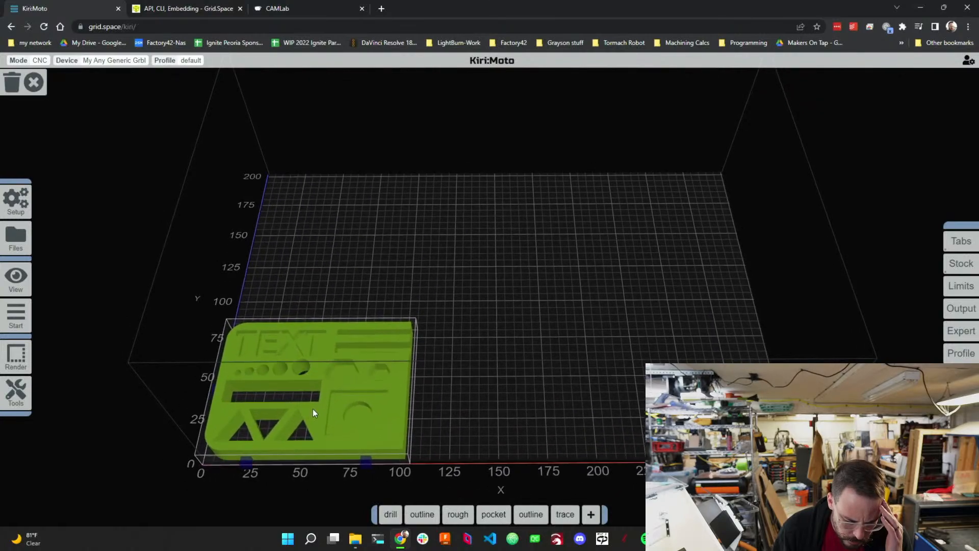
{"action": "scroll", "coordinate": [487, 389], "scroll_direction": "down", "scroll_amount": 3}
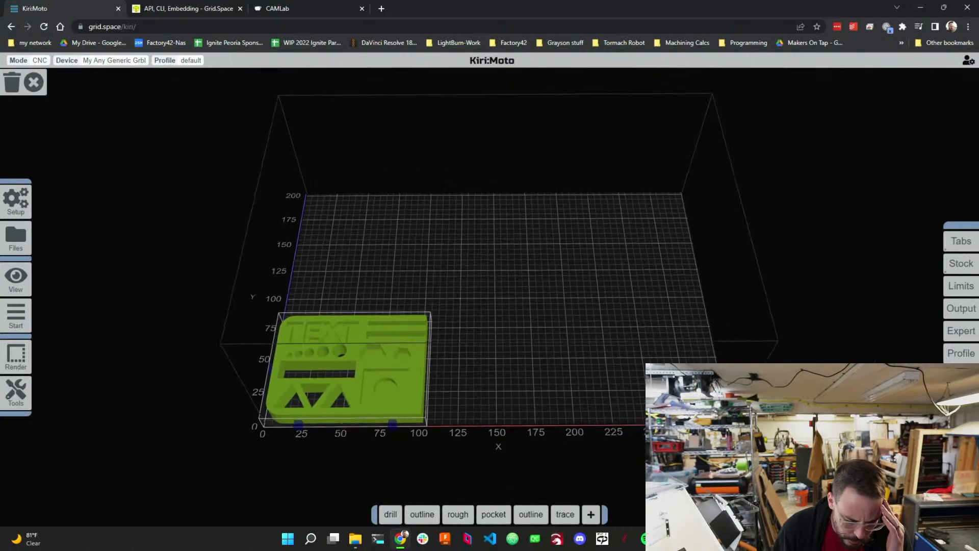
{"action": "scroll", "coordinate": [500, 396], "scroll_direction": "up", "scroll_amount": 4}
{"action": "scroll", "coordinate": [561, 378], "scroll_direction": "down", "scroll_amount": 5}
{"action": "scroll", "coordinate": [496, 371], "scroll_direction": "up", "scroll_amount": 4}
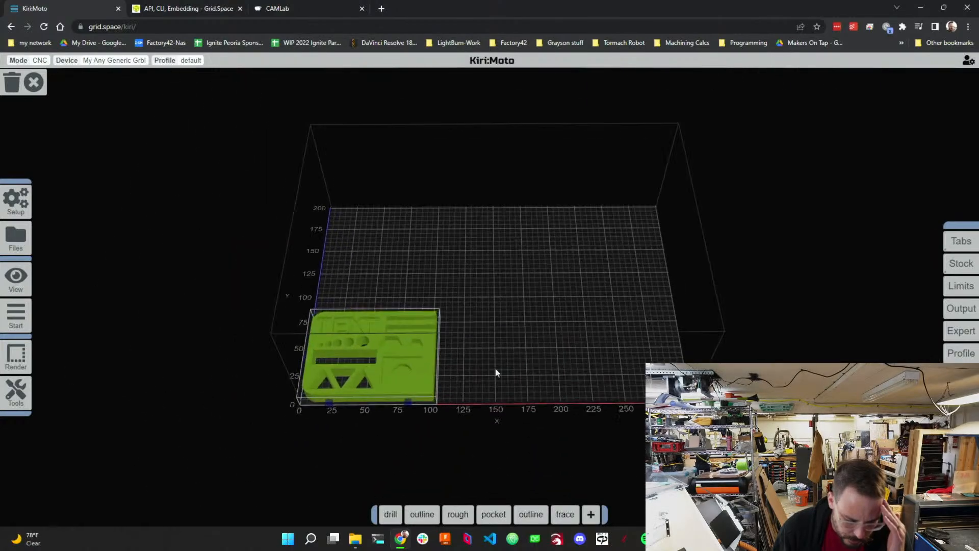
{"action": "scroll", "coordinate": [510, 342], "scroll_direction": "up", "scroll_amount": 5}
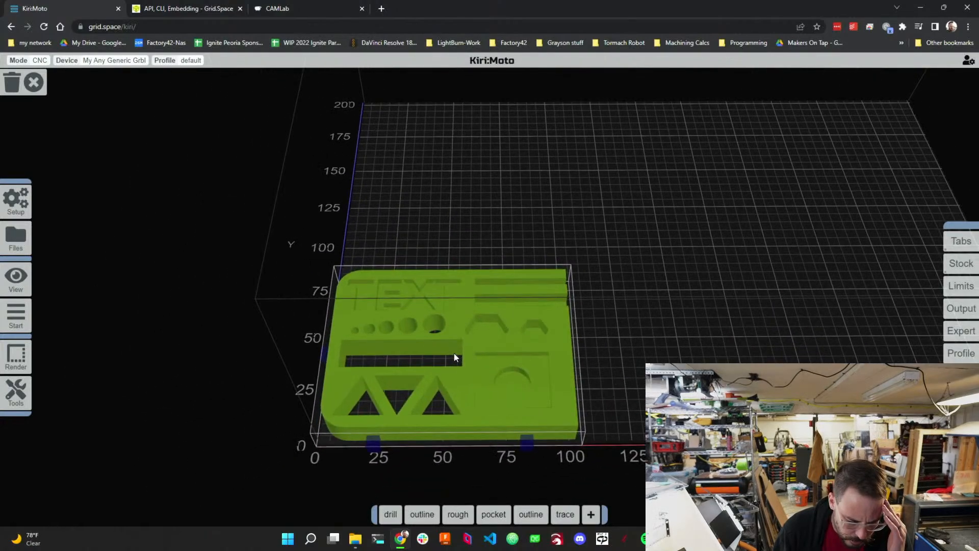
Open the G-code export dialog and scroll through the code preview.
{"action": "mouse_move", "coordinate": [23, 318]}
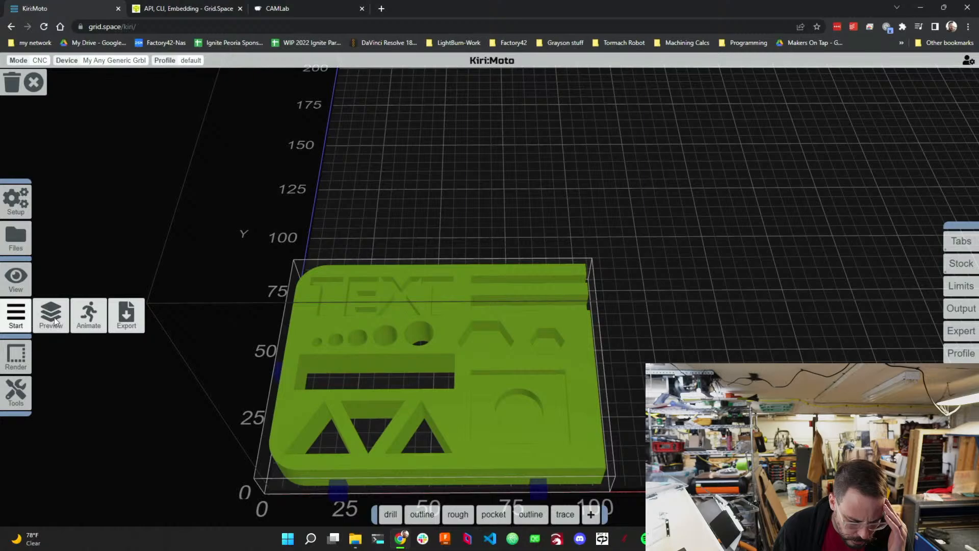
{"action": "left_click", "coordinate": [127, 316]}
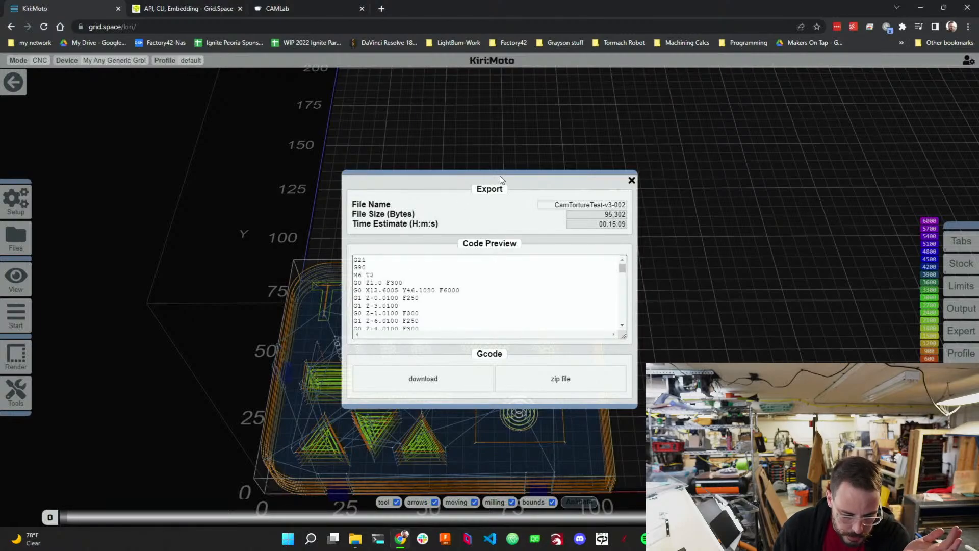
{"action": "left_click", "coordinate": [591, 123]}
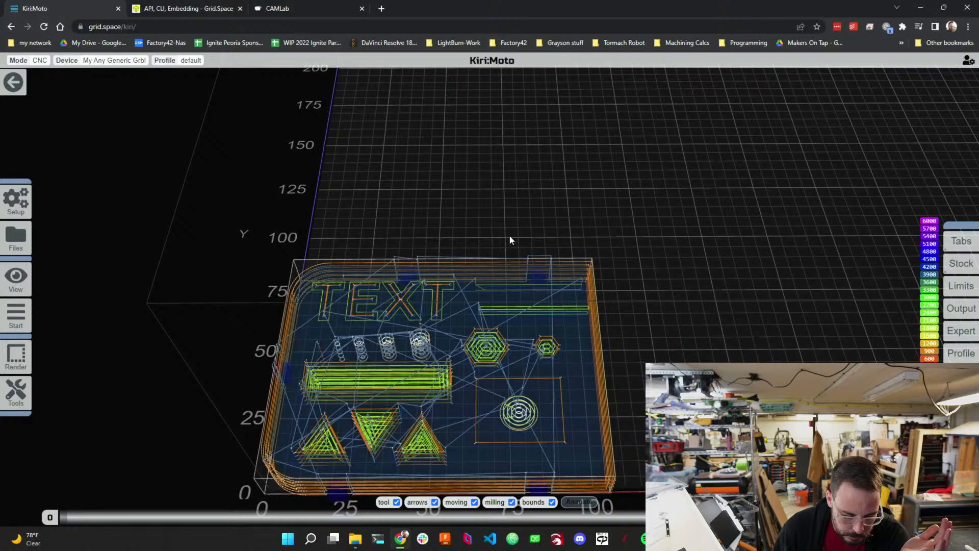
{"action": "mouse_move", "coordinate": [15, 315]}
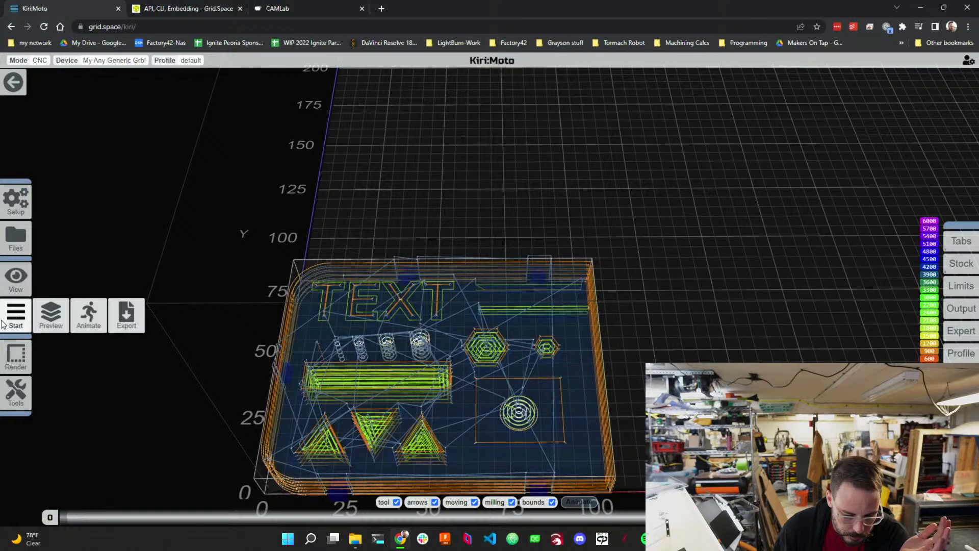
{"action": "left_click", "coordinate": [127, 315]}
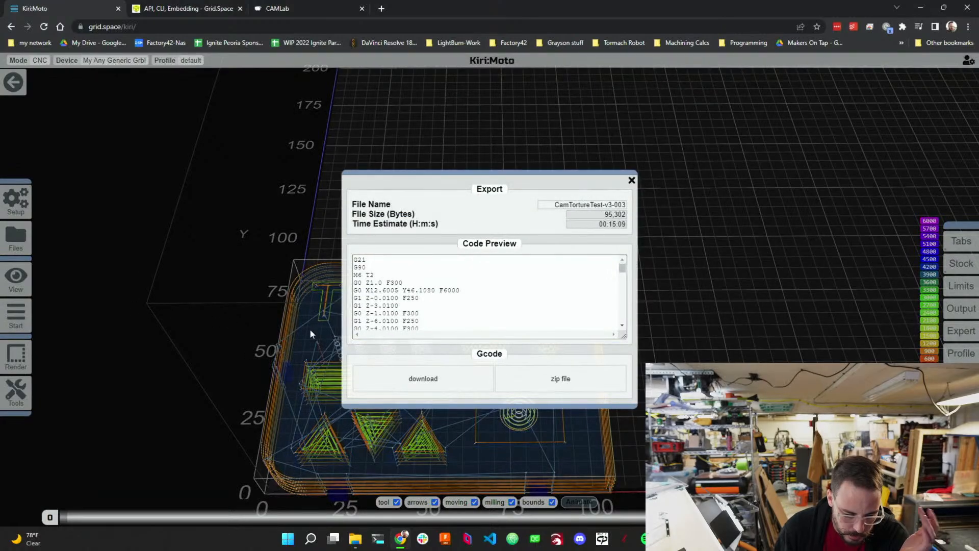
{"action": "scroll", "coordinate": [413, 293], "scroll_direction": "down", "scroll_amount": 3}
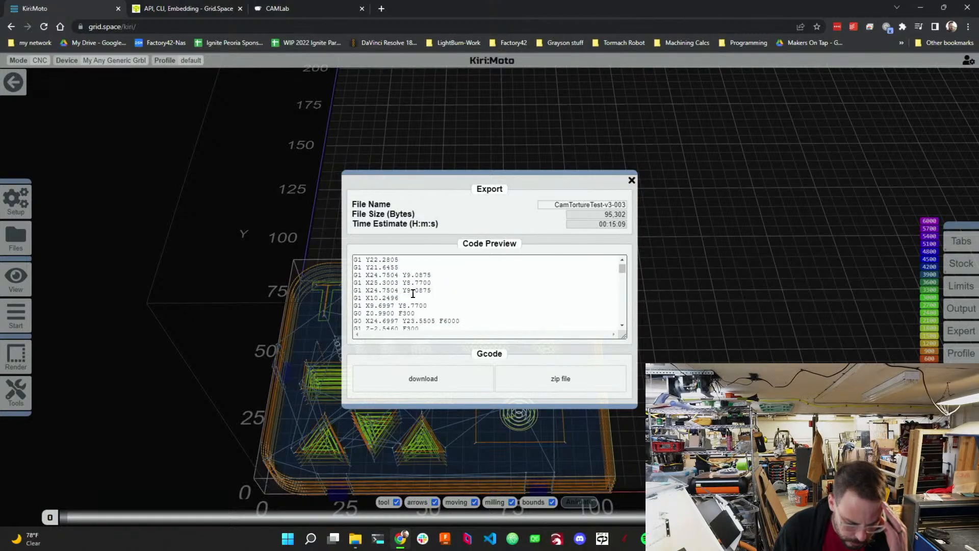
{"action": "scroll", "coordinate": [408, 285], "scroll_direction": "up", "scroll_amount": 3}
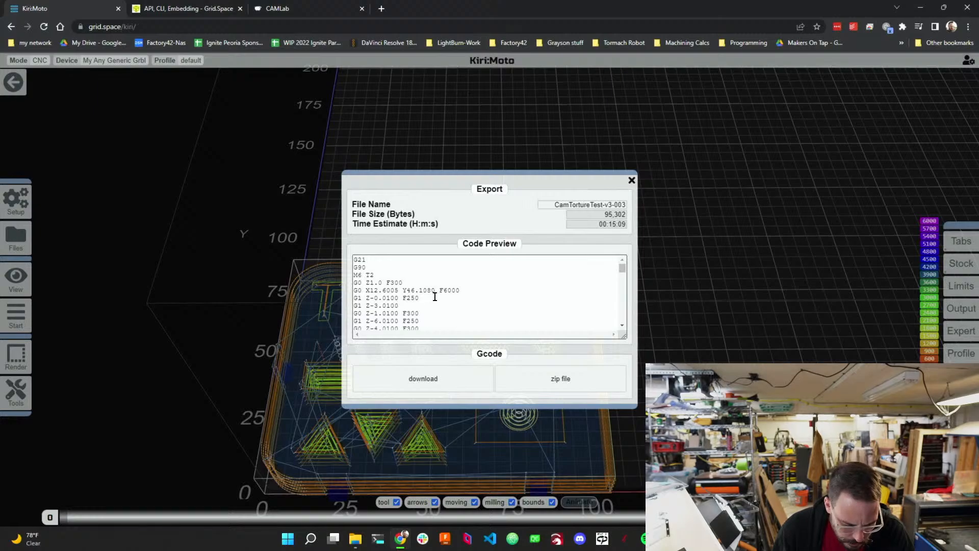
{"action": "scroll", "coordinate": [434, 296], "scroll_direction": "down", "scroll_amount": 1}
{"action": "scroll", "coordinate": [435, 296], "scroll_direction": "down", "scroll_amount": 1}
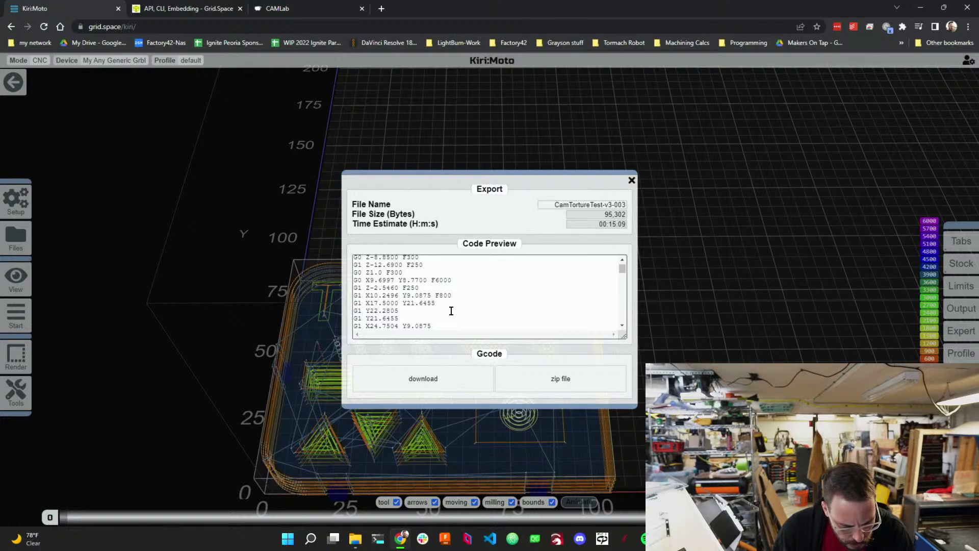
{"action": "scroll", "coordinate": [451, 311], "scroll_direction": "down", "scroll_amount": 4}
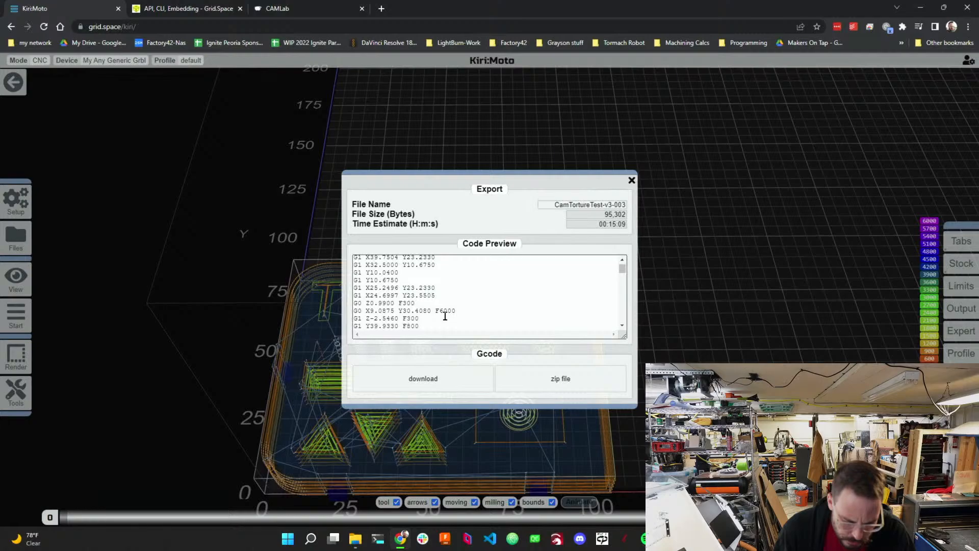
{"action": "left_click", "coordinate": [631, 181]}
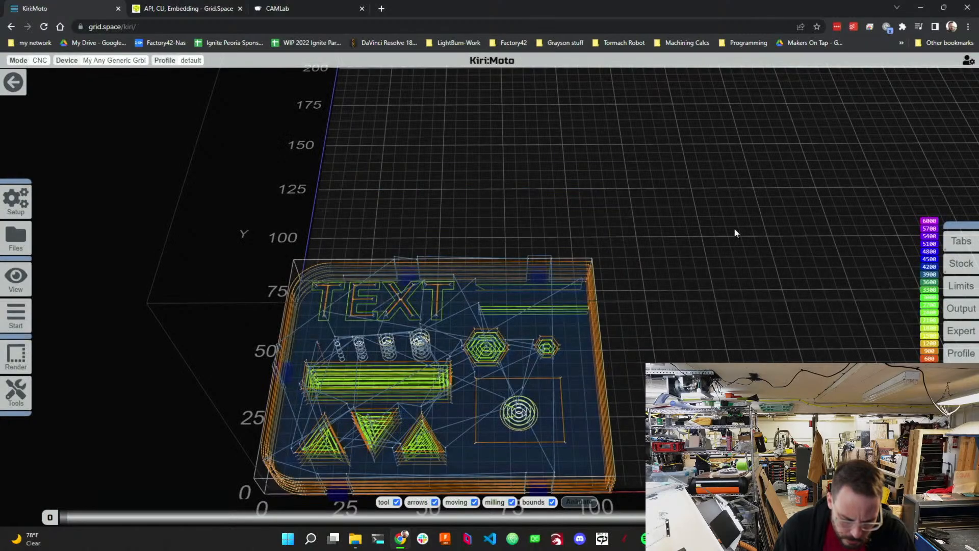
Set the Limits Xy Feed to 2500 and the Z Feed to 1000.
{"action": "mouse_move", "coordinate": [963, 290]}
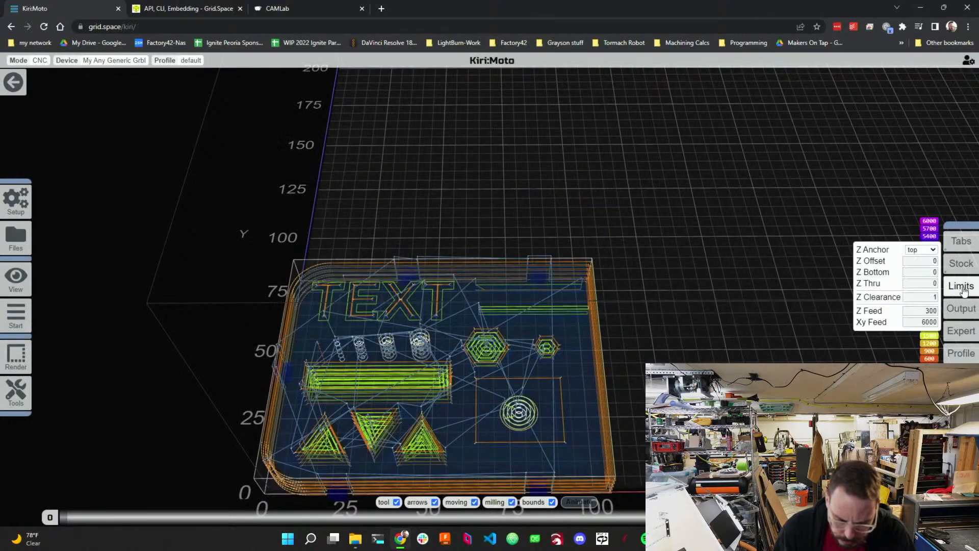
{"action": "left_click", "coordinate": [924, 321]}
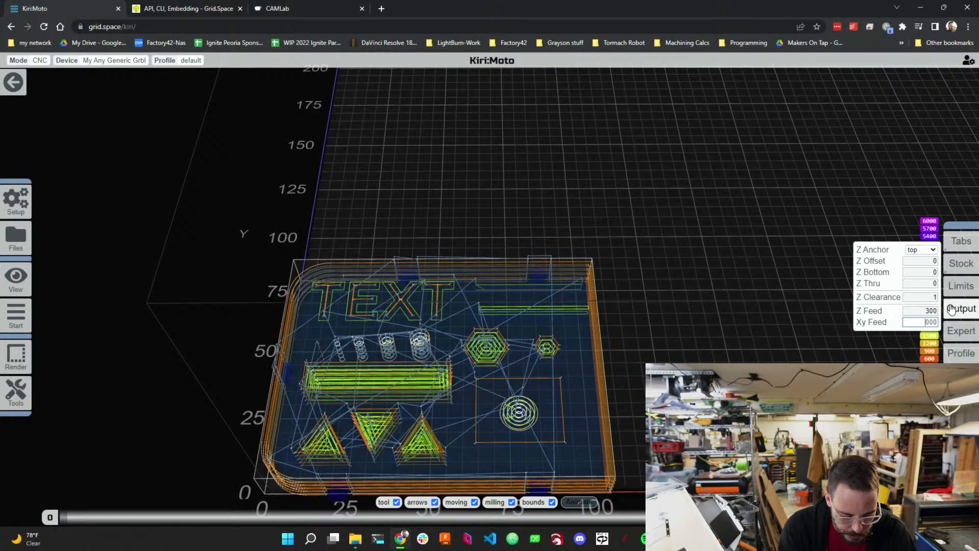
{"action": "type", "text": "3"}
{"action": "key", "text": "Delete"}
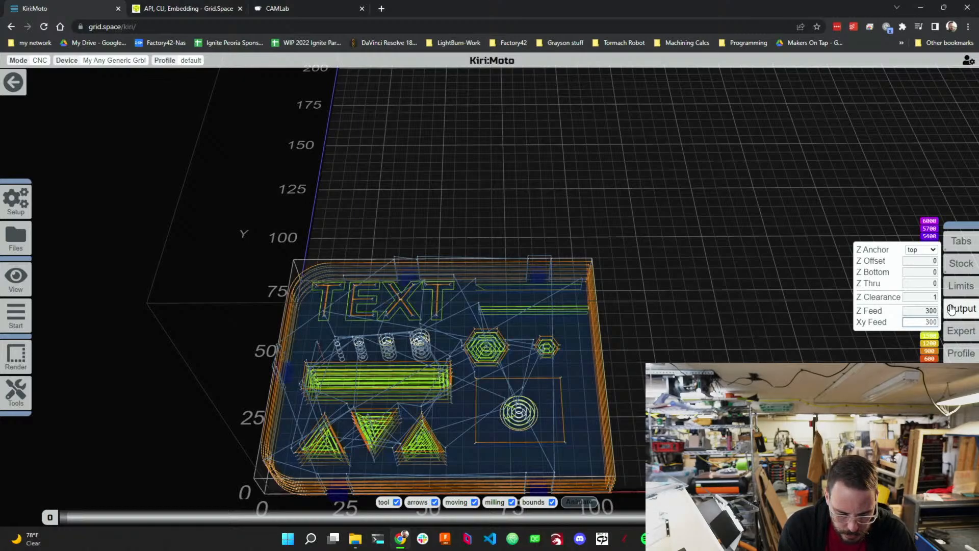
{"action": "type", "text": "25"}
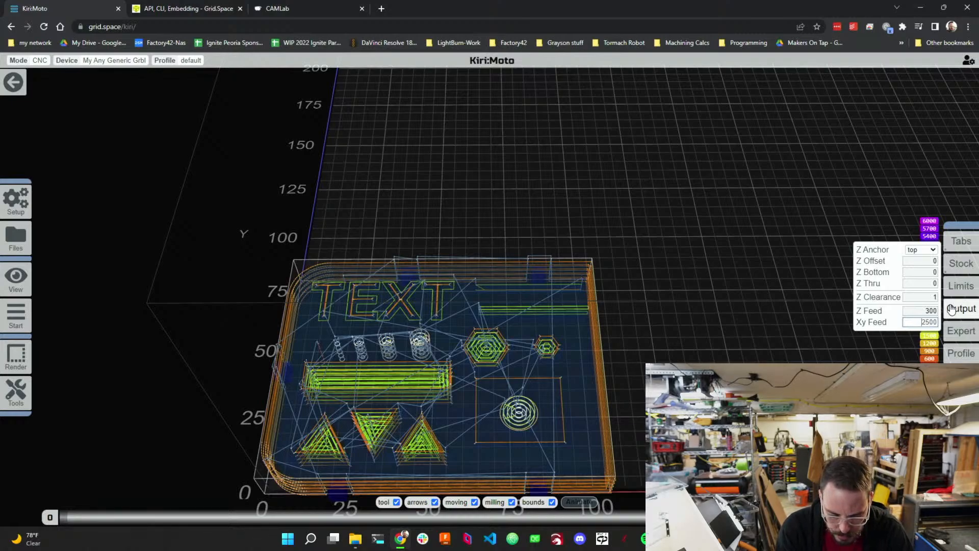
{"action": "left_click", "coordinate": [932, 310]}
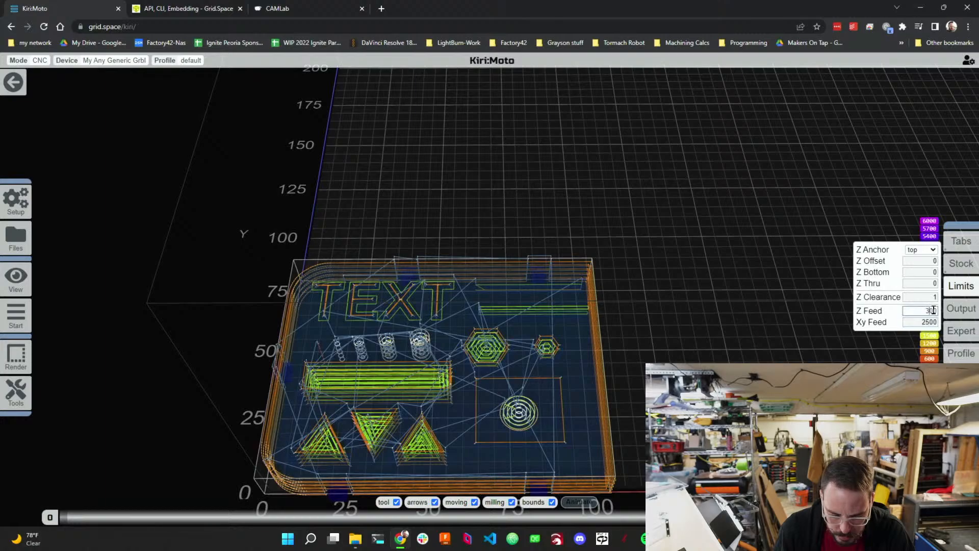
{"action": "left_click_drag", "start_coordinate": [929, 310], "coordinate": [922, 311]}
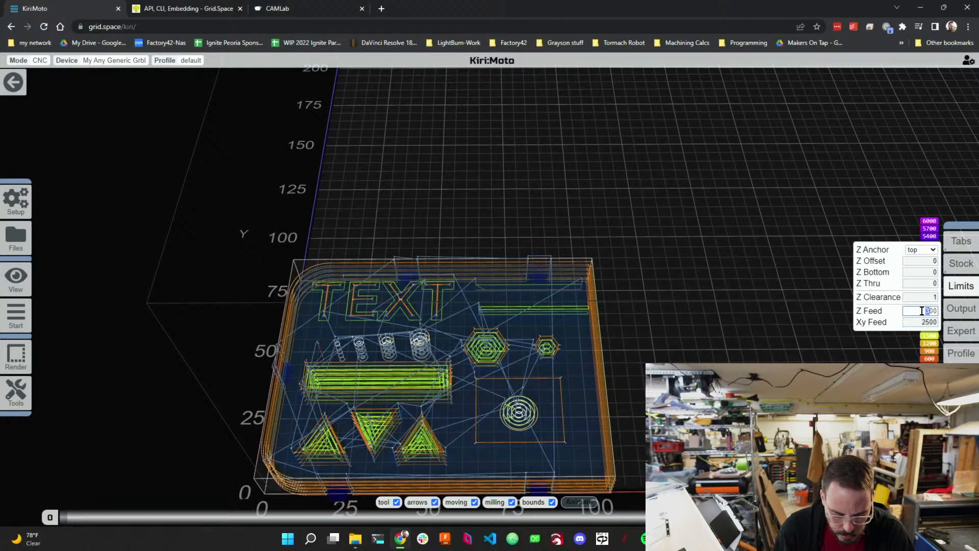
{"action": "type", "text": "1"}
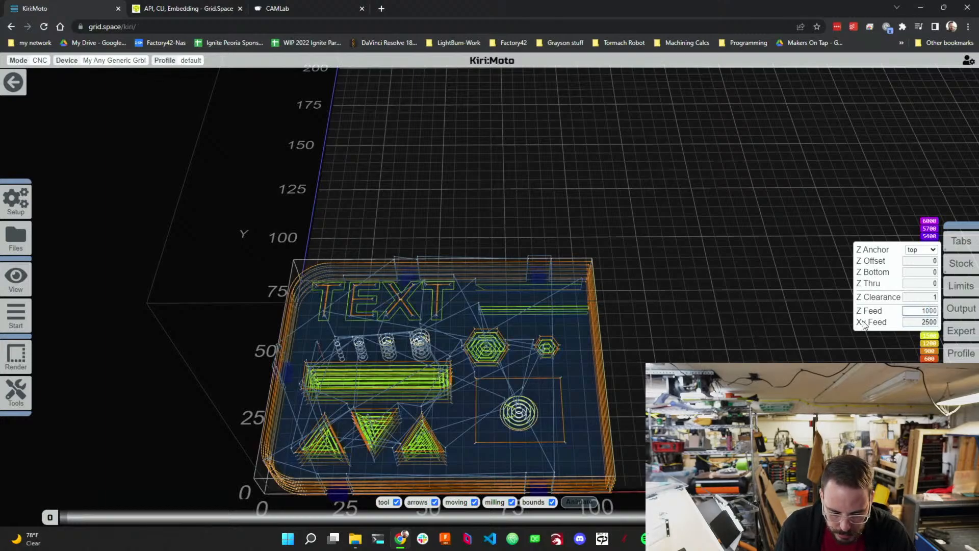
{"action": "type", "text": "0"}
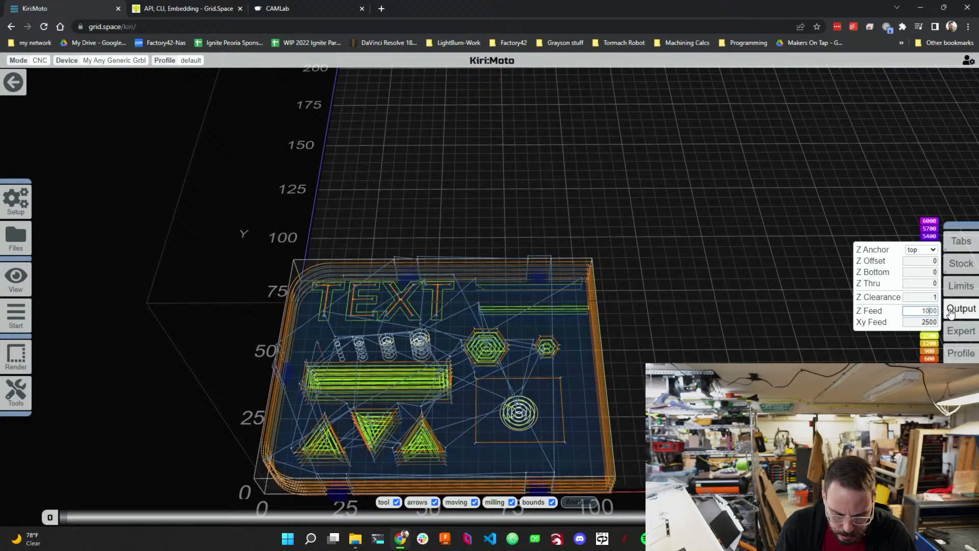
Reopen the export dialog and scroll through the regenerated G-code preview.
{"action": "mouse_move", "coordinate": [16, 316]}
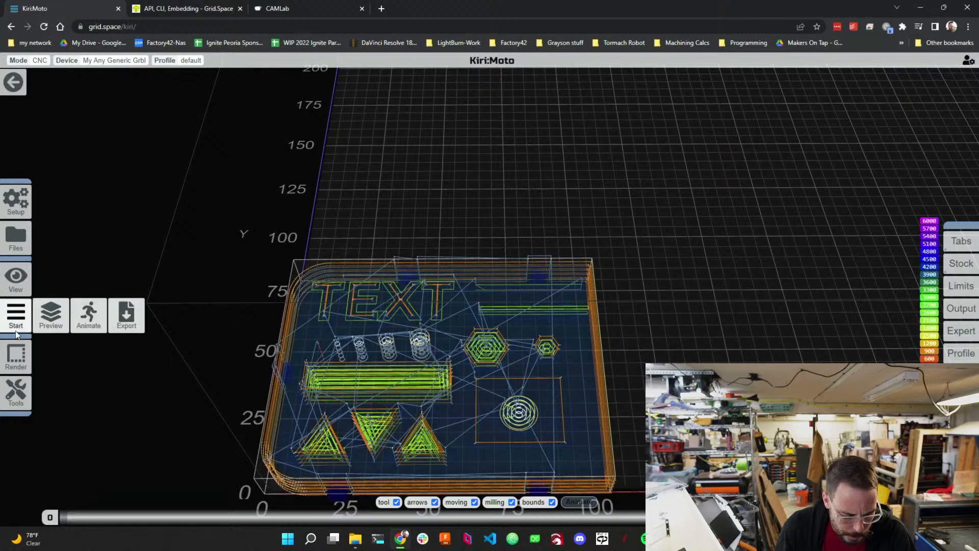
{"action": "left_click", "coordinate": [111, 315]}
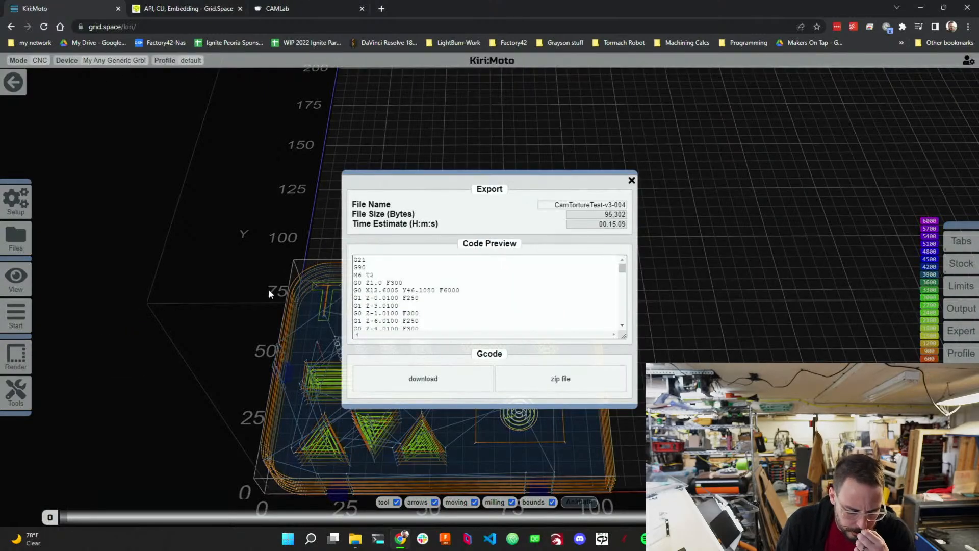
{"action": "scroll", "coordinate": [415, 309], "scroll_direction": "down", "scroll_amount": 5}
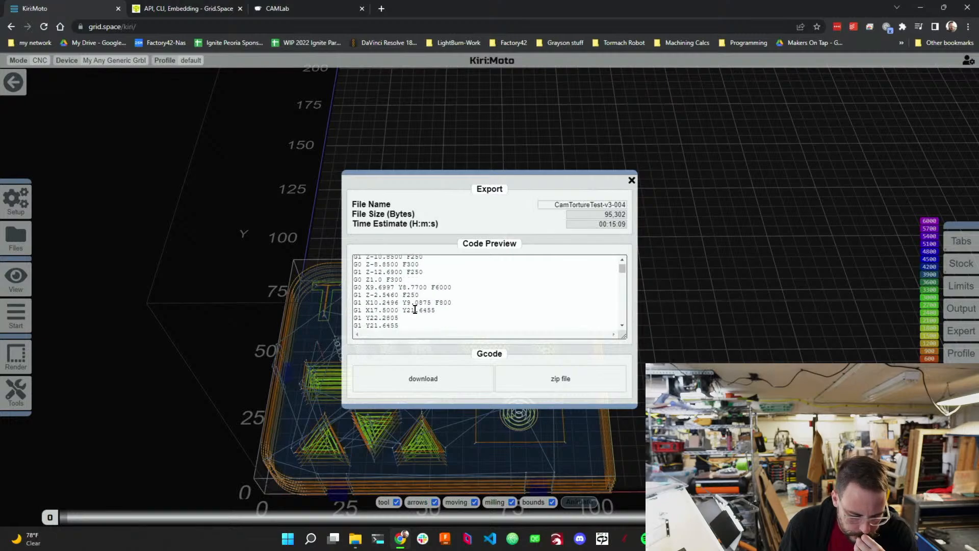
{"action": "scroll", "coordinate": [414, 310], "scroll_direction": "down", "scroll_amount": 10}
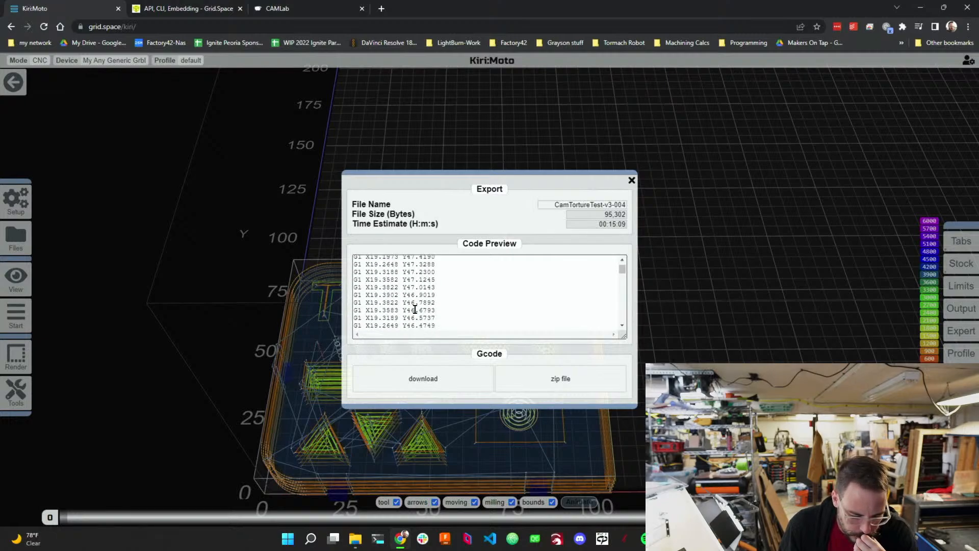
{"action": "scroll", "coordinate": [414, 309], "scroll_direction": "down", "scroll_amount": 5}
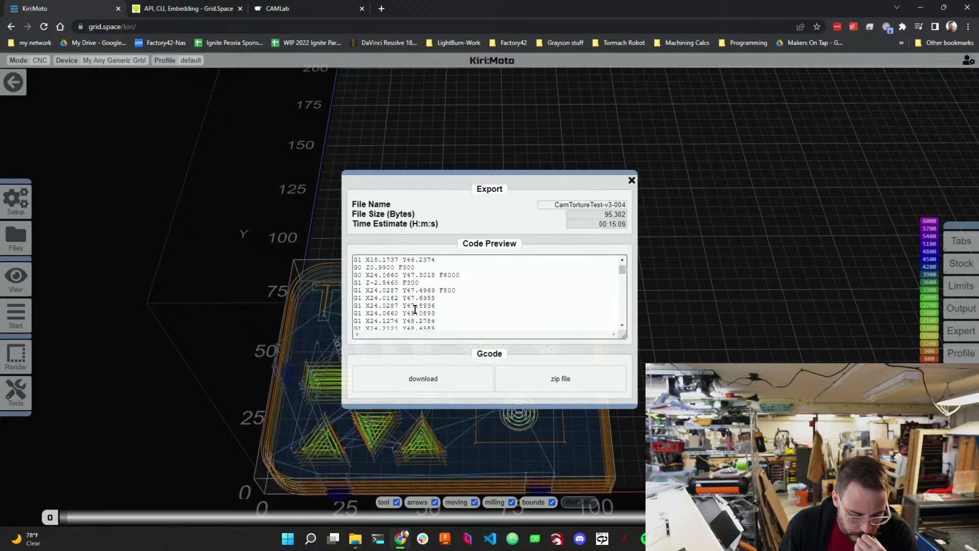
{"action": "left_click", "coordinate": [631, 180]}
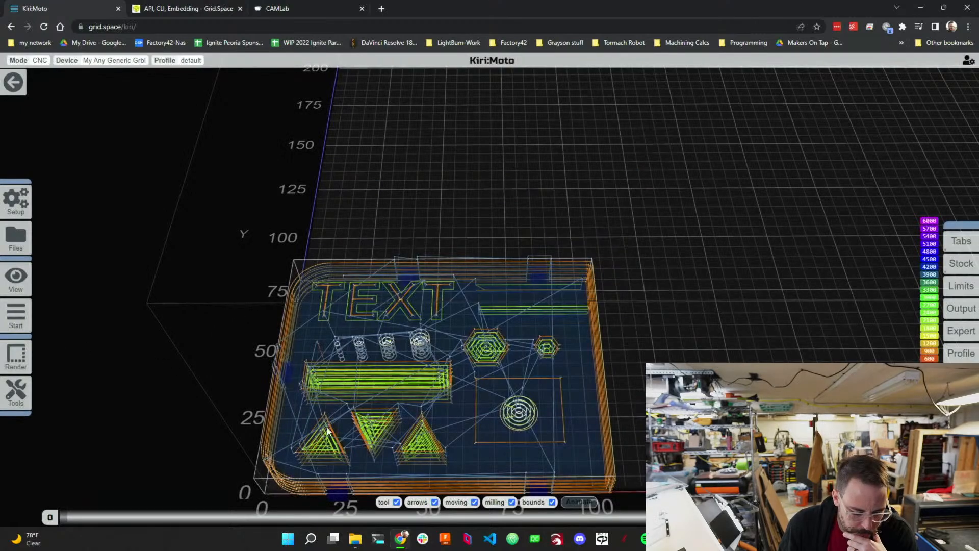
Leave the preview and set the drill operation's plunge rate to 1000.
{"action": "left_click", "coordinate": [7, 62]}
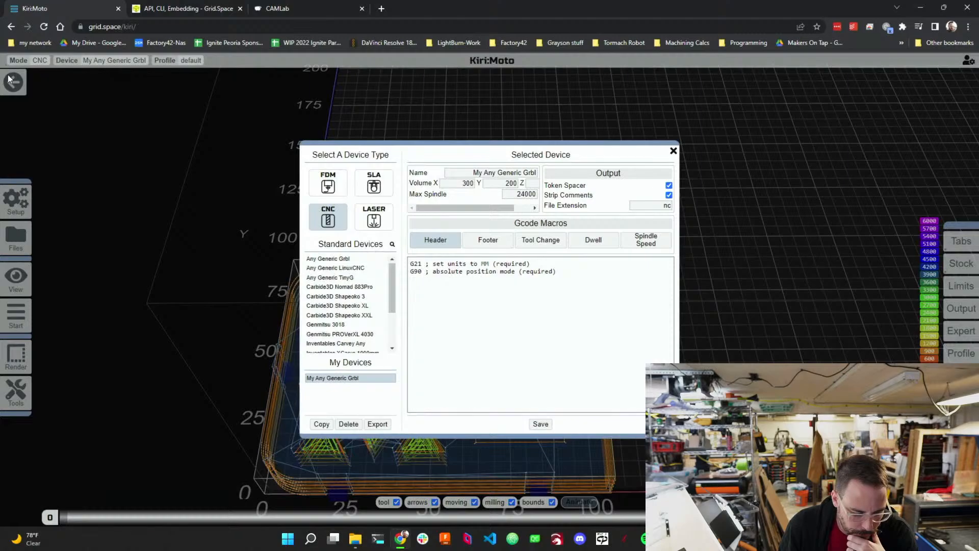
{"action": "left_click", "coordinate": [8, 74]}
{"action": "left_click", "coordinate": [8, 79]}
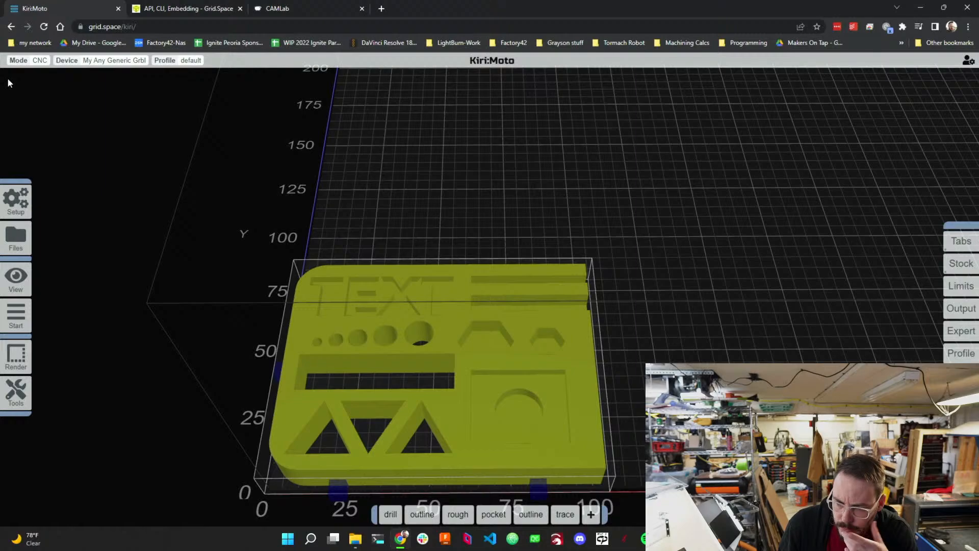
{"action": "mouse_move", "coordinate": [394, 515]}
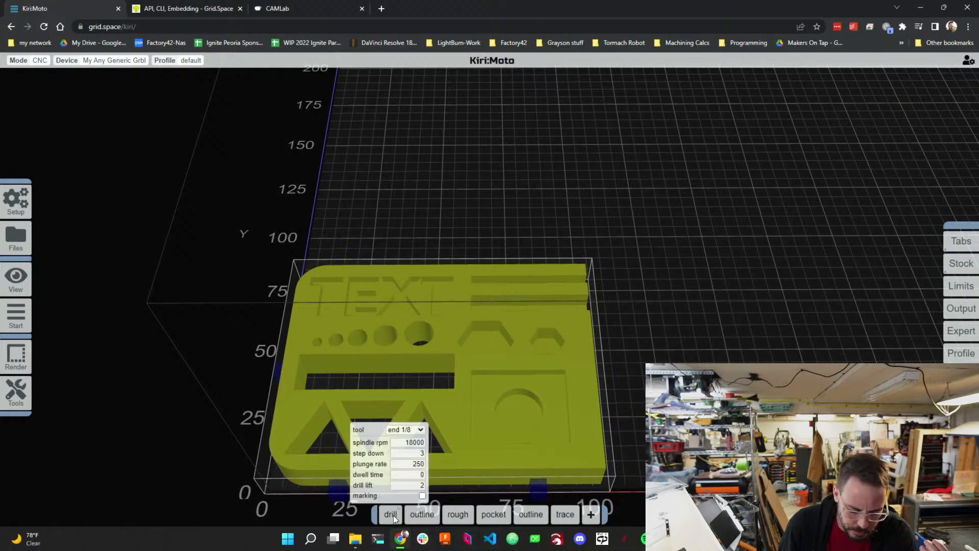
{"action": "double_click", "coordinate": [417, 463]}
{"action": "type", "text": "1000"}
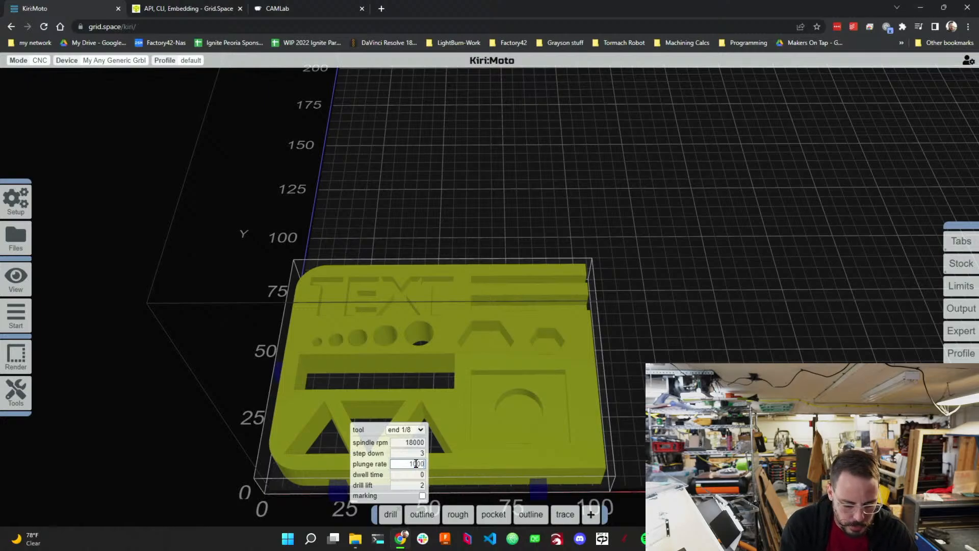
Set the first outline operation's feed rate to 2000 and plunge rate to 1000.
{"action": "mouse_move", "coordinate": [424, 515]}
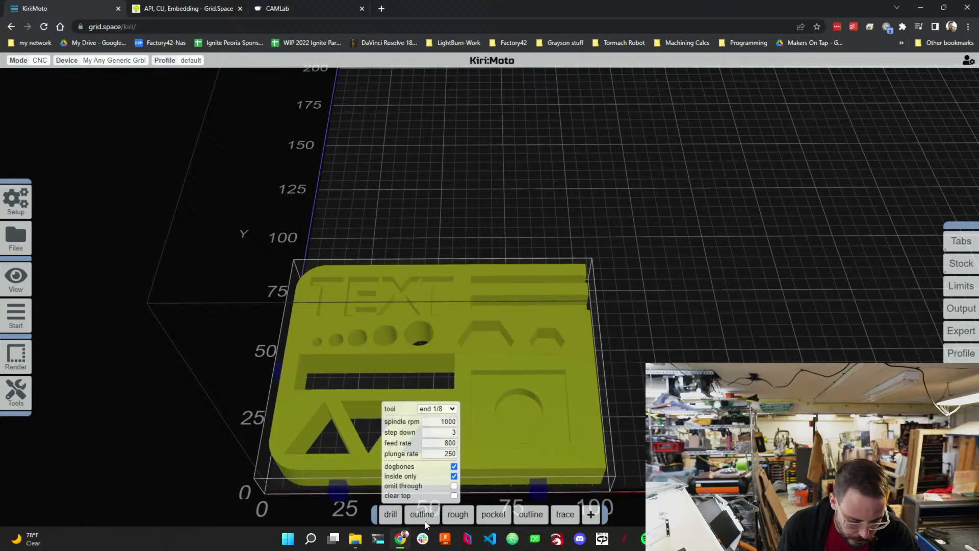
{"action": "double_click", "coordinate": [450, 443]}
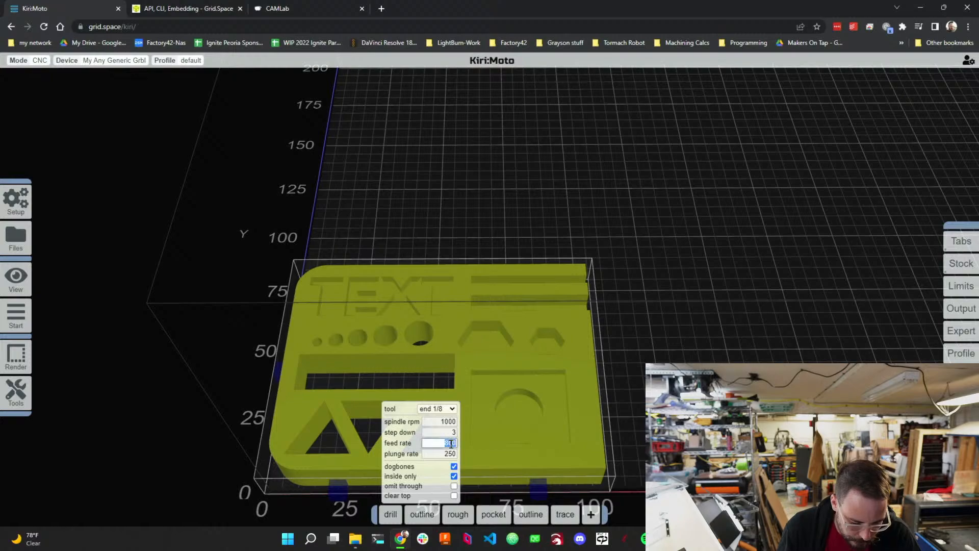
{"action": "type", "text": "1000"}
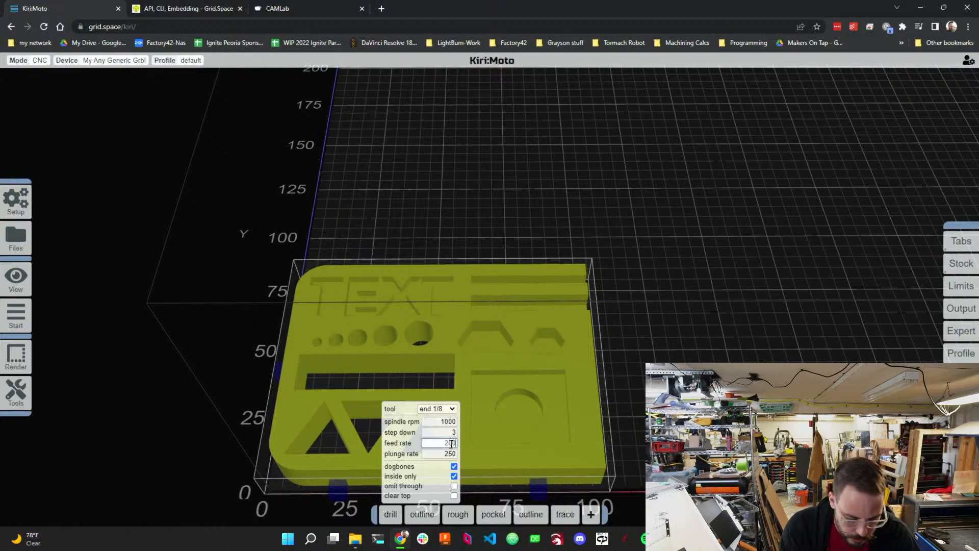
{"action": "key", "text": "Tab"}
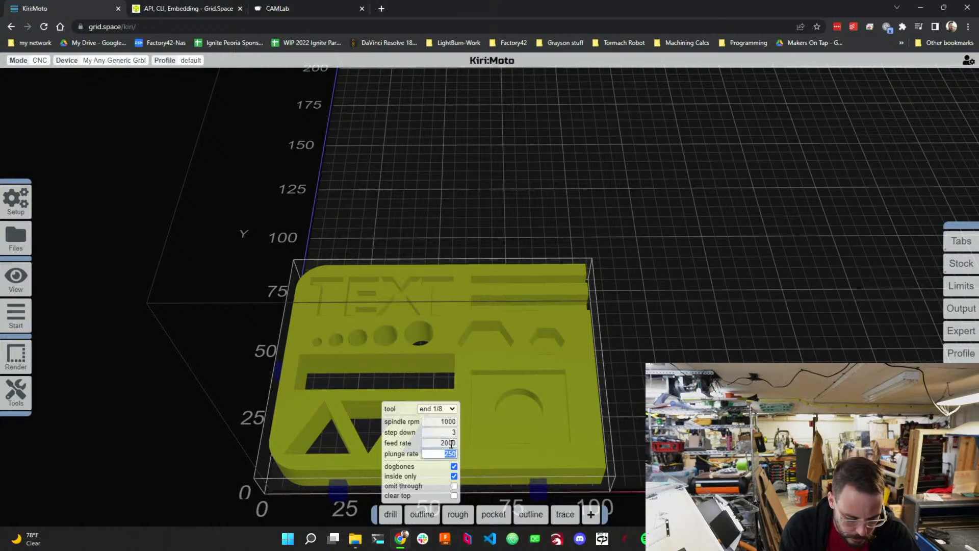
{"action": "type", "text": "1000"}
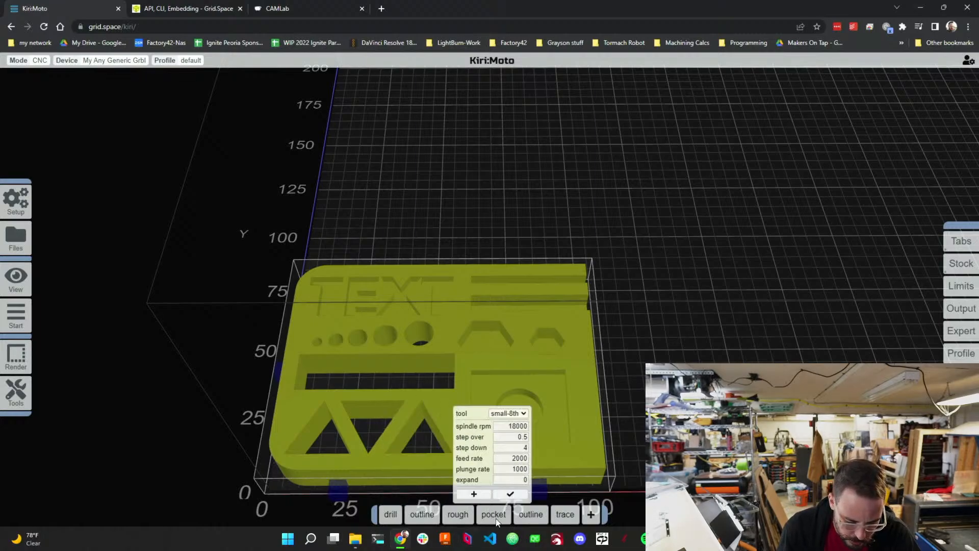
Set the outside outline operation's feed rate to 2000 and plunge rate to 1000.
{"action": "mouse_move", "coordinate": [523, 513]}
{"action": "double_click", "coordinate": [556, 443]}
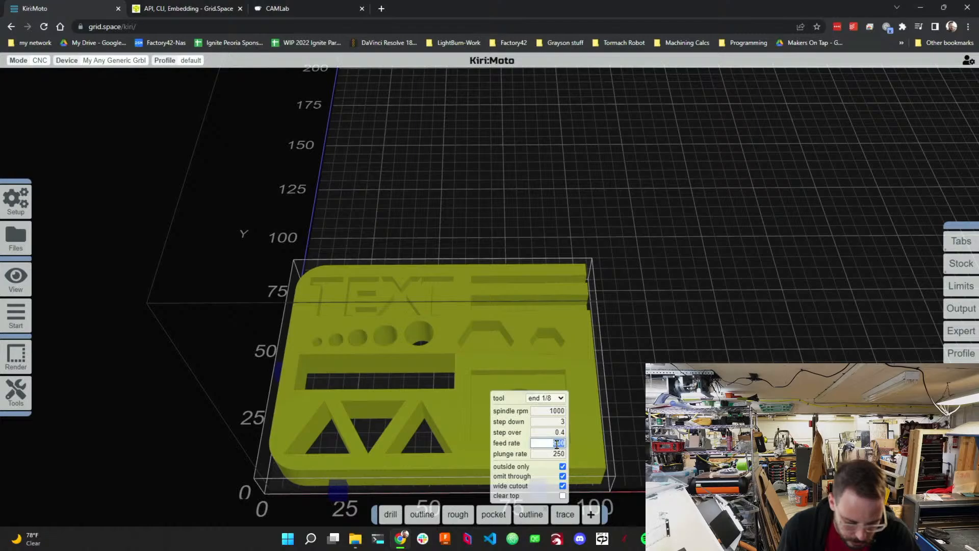
{"action": "type", "text": "2000"}
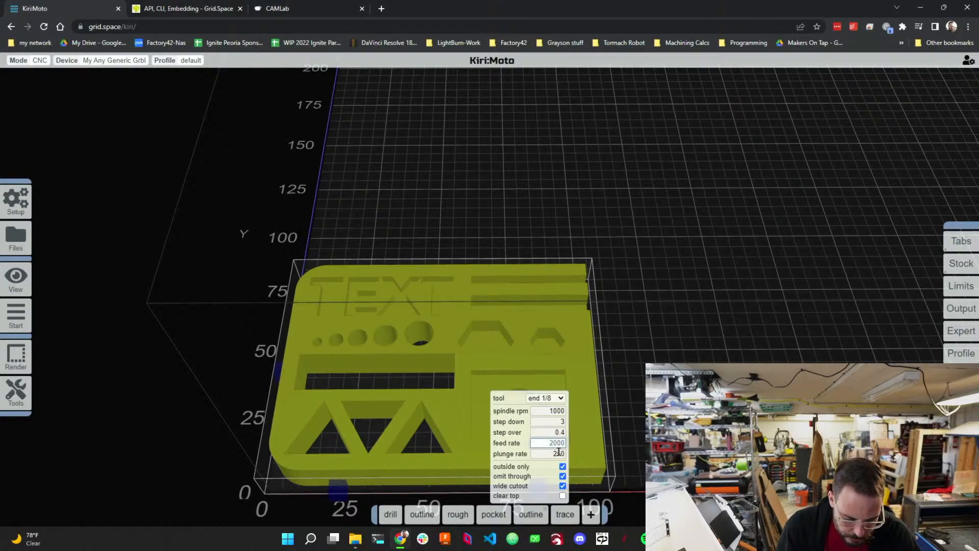
{"action": "left_click", "coordinate": [558, 453]}
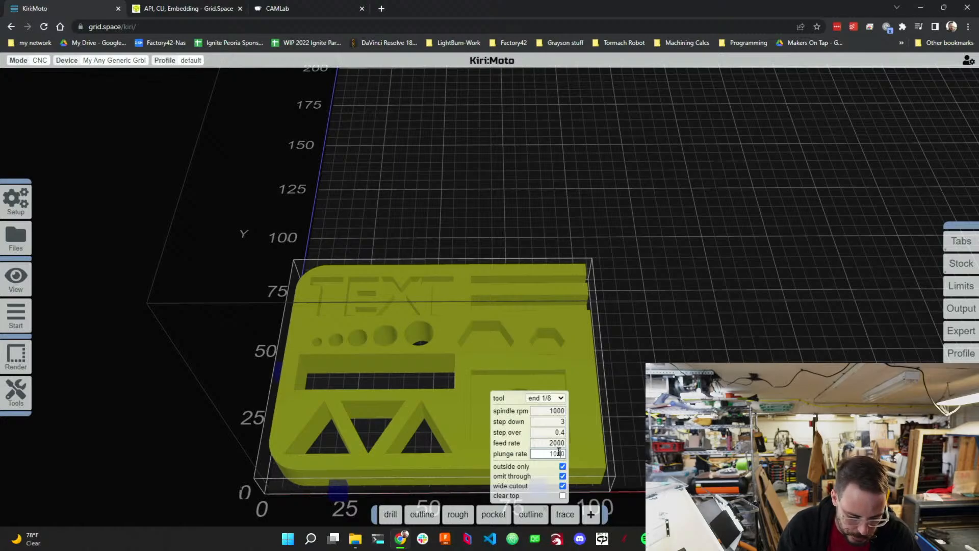
{"action": "mouse_move", "coordinate": [557, 508]}
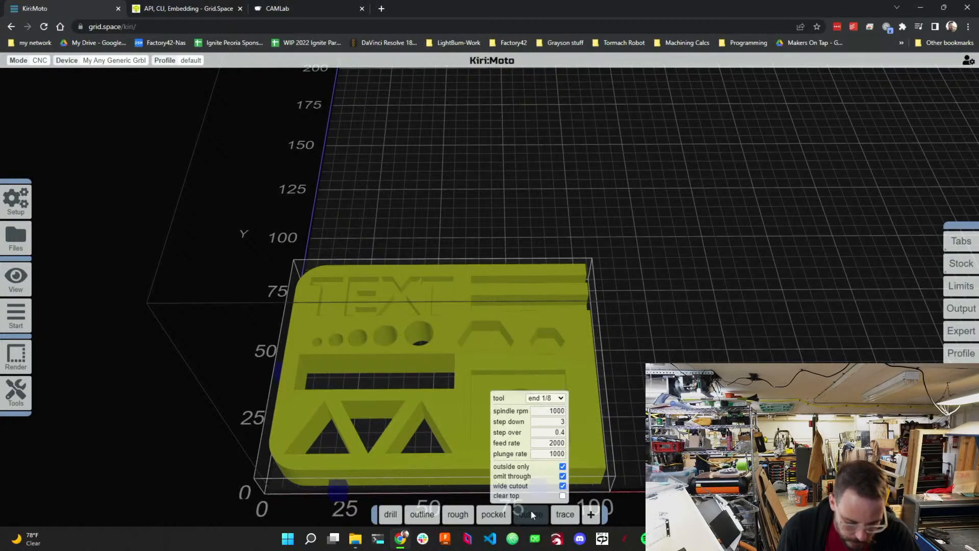
Move the outside outline operation to the end of the operation list, after trace.
{"action": "mouse_move", "coordinate": [531, 510]}
{"action": "left_mouse_down"}
{"action": "mouse_move", "coordinate": [571, 510]}
{"action": "mouse_move", "coordinate": [562, 513]}
{"action": "left_mouse_up"}
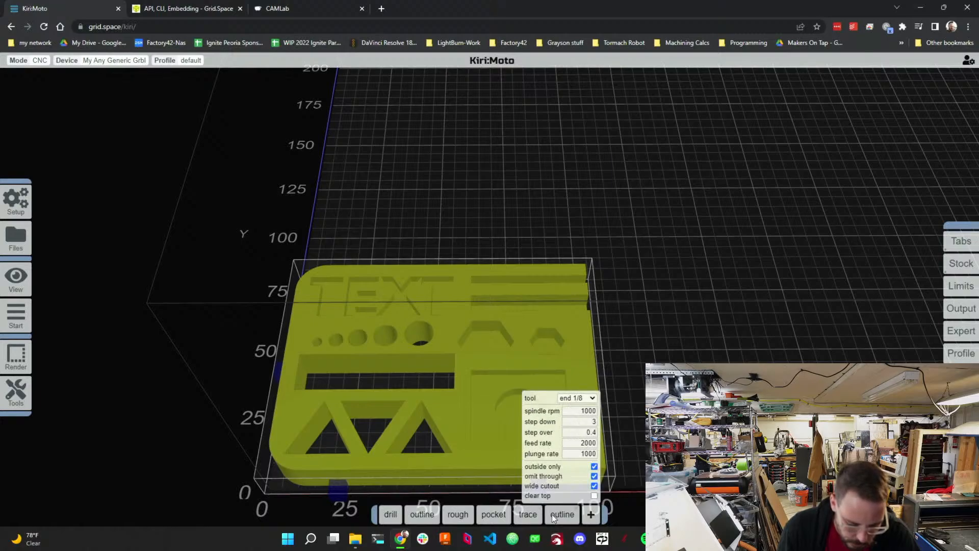
{"action": "mouse_move", "coordinate": [422, 516]}
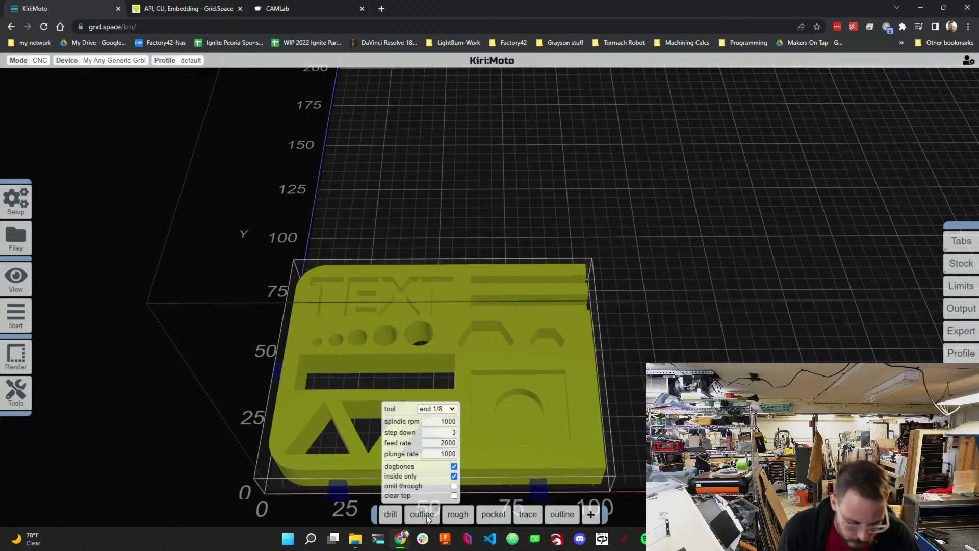
Preview the toolpaths and scrub through the layers with the slider.
{"action": "mouse_move", "coordinate": [25, 319]}
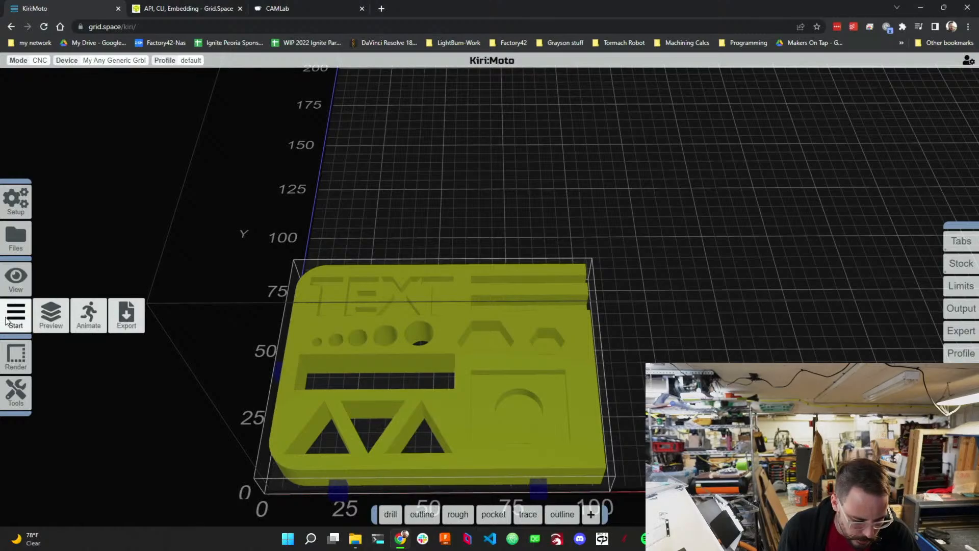
{"action": "left_click", "coordinate": [52, 320]}
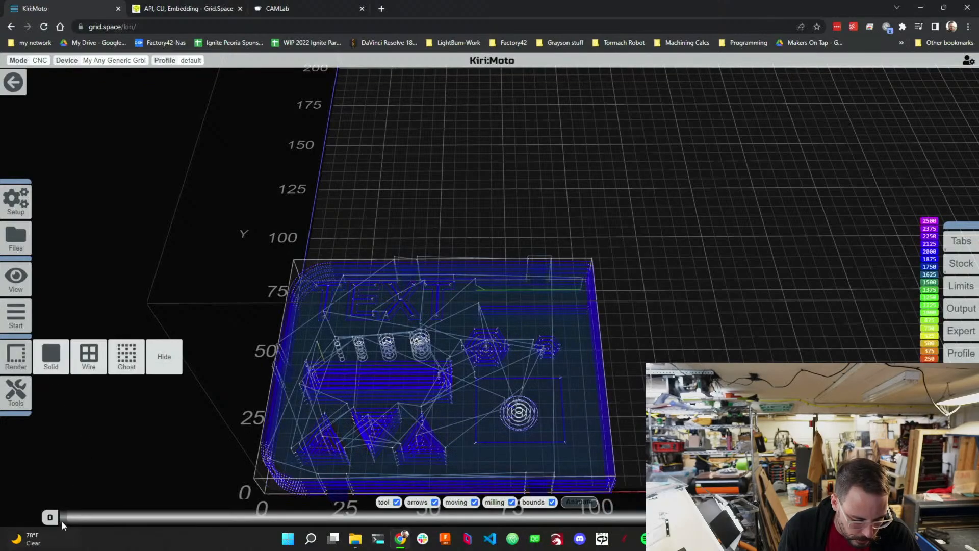
{"action": "left_click_drag", "start_coordinate": [155, 518], "coordinate": [61, 519]}
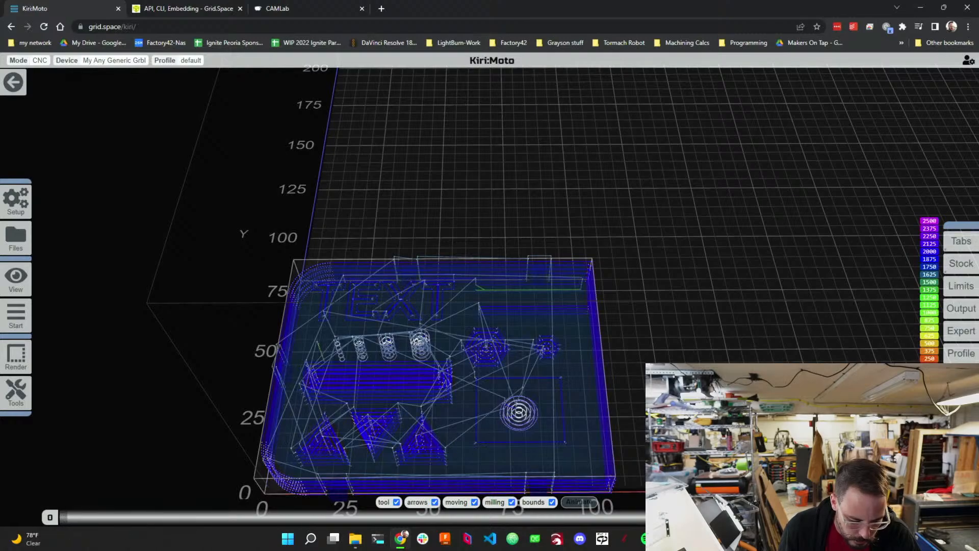
{"action": "left_click_drag", "start_coordinate": [915, 517], "coordinate": [269, 520]}
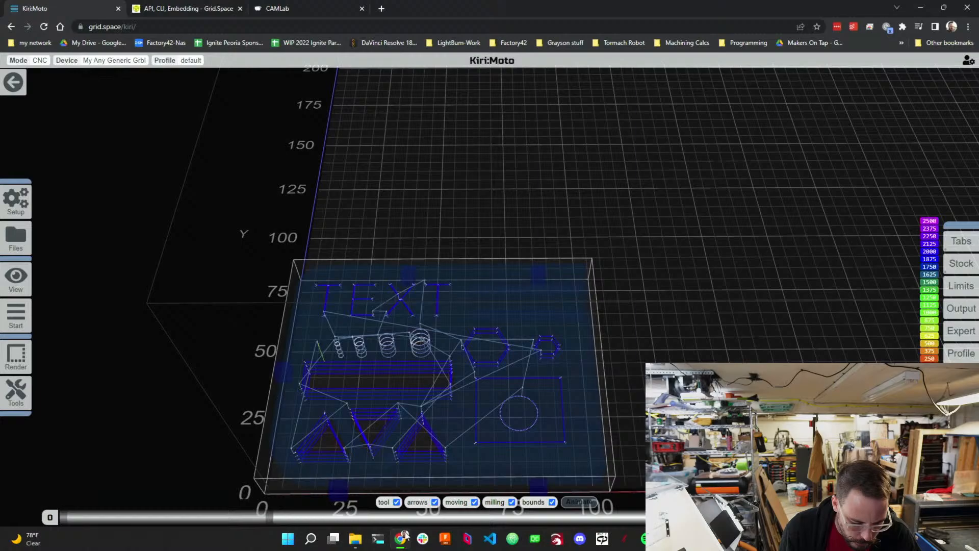
{"action": "left_click", "coordinate": [415, 520]}
{"action": "left_click_drag", "start_coordinate": [419, 519], "coordinate": [438, 525]}
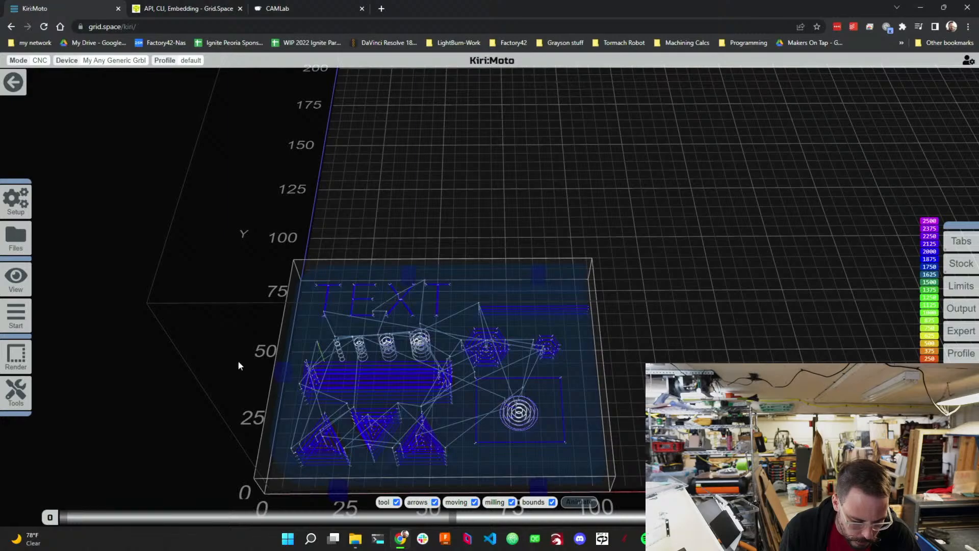
Leave the preview and reorder the operations to drill, rough, pocket, trace, outline, outline.
{"action": "left_click", "coordinate": [13, 82]}
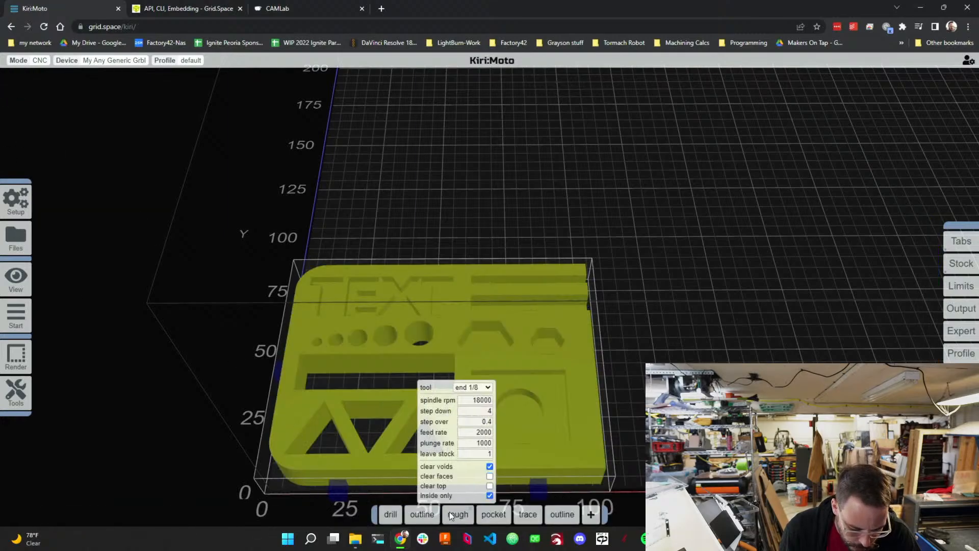
{"action": "left_click_drag", "start_coordinate": [449, 512], "coordinate": [414, 512]}
{"action": "mouse_move", "coordinate": [494, 512]}
{"action": "left_click_drag", "start_coordinate": [495, 512], "coordinate": [441, 515]}
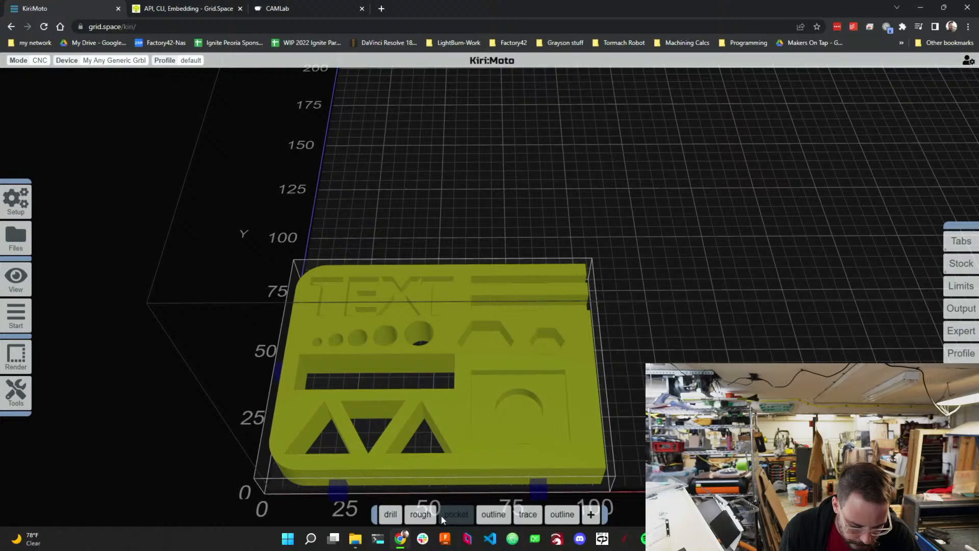
{"action": "left_click_drag", "start_coordinate": [526, 512], "coordinate": [488, 513]}
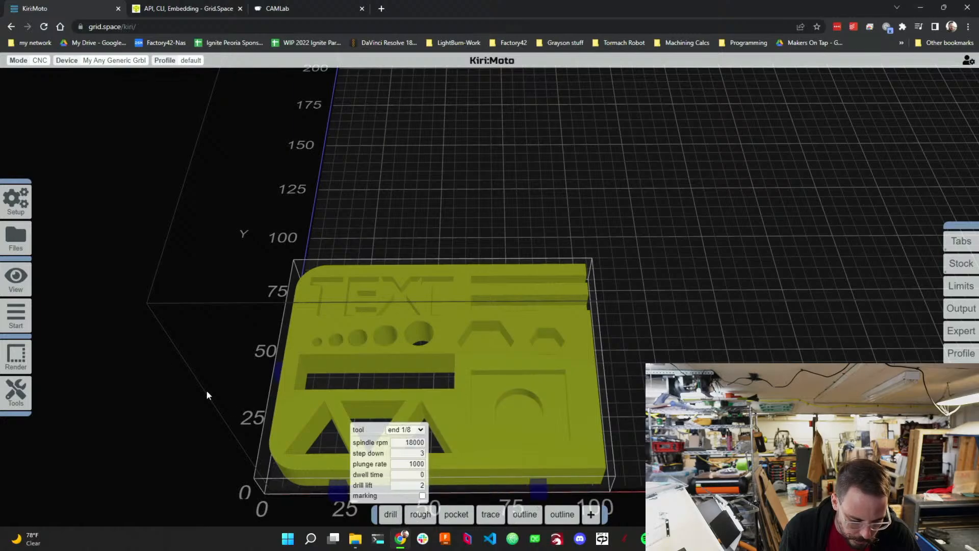
Preview the reordered toolpaths, scrub through the layers, and return to the arrange view.
{"action": "mouse_move", "coordinate": [23, 321]}
{"action": "left_click", "coordinate": [51, 315]}
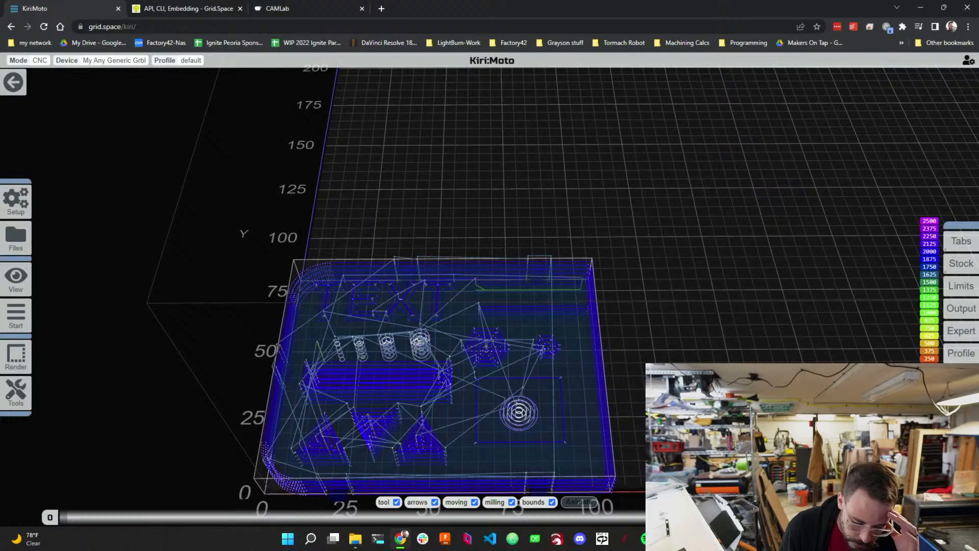
{"action": "left_click_drag", "start_coordinate": [915, 517], "coordinate": [657, 516]}
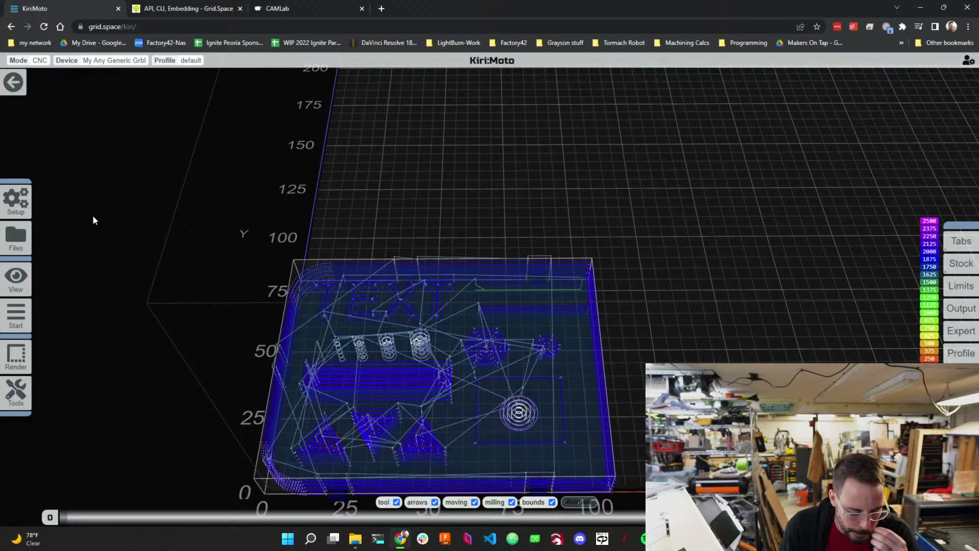
{"action": "left_click", "coordinate": [14, 83]}
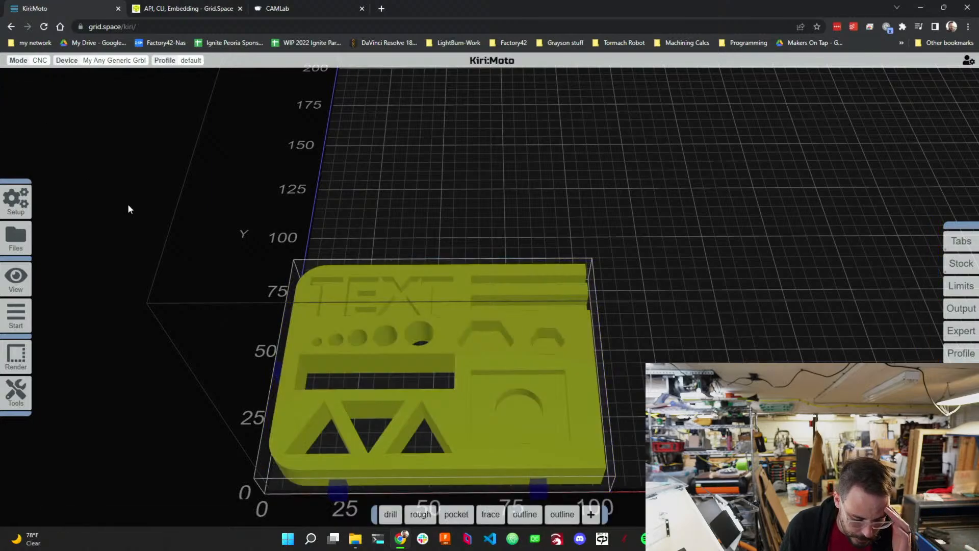
Open the G-code export, review the code preview, and download the file CamTortureTest-v3-005.
{"action": "mouse_move", "coordinate": [16, 315]}
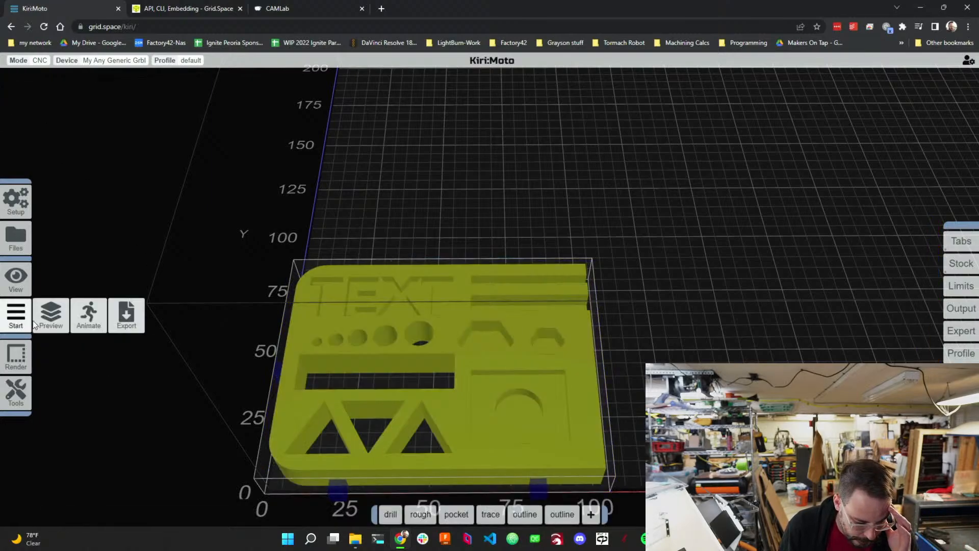
{"action": "left_click", "coordinate": [116, 315]}
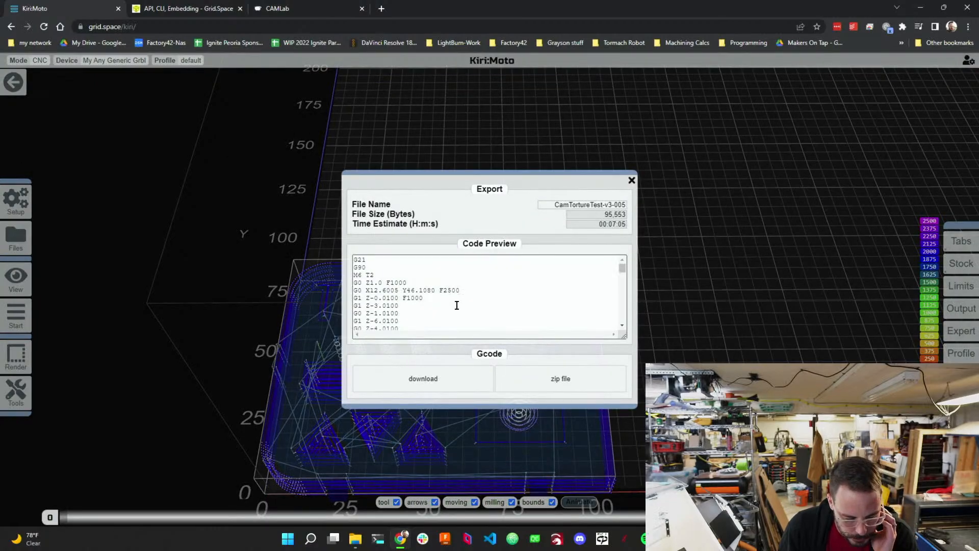
{"action": "scroll", "coordinate": [457, 304], "scroll_direction": "down", "scroll_amount": 3}
{"action": "scroll", "coordinate": [457, 305], "scroll_direction": "down", "scroll_amount": 5}
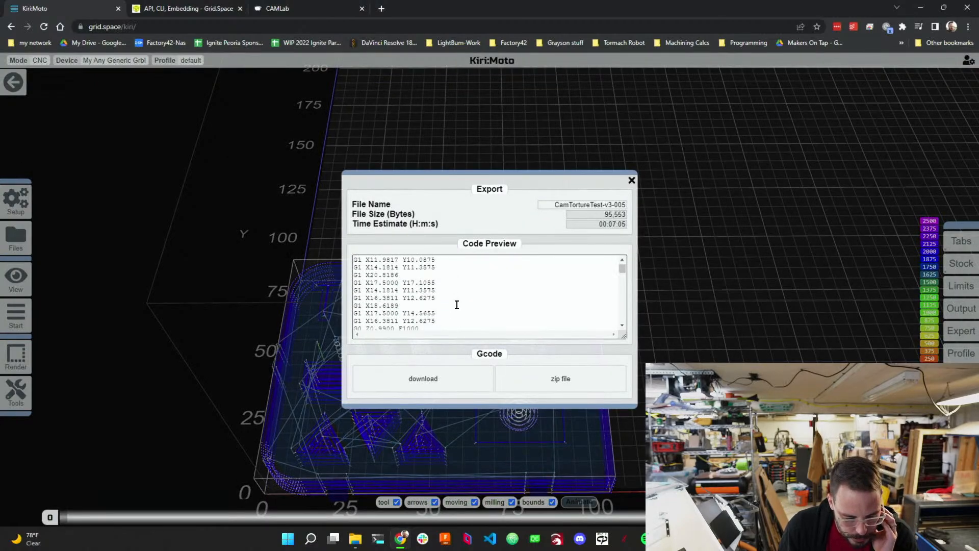
{"action": "scroll", "coordinate": [457, 304], "scroll_direction": "down", "scroll_amount": 8}
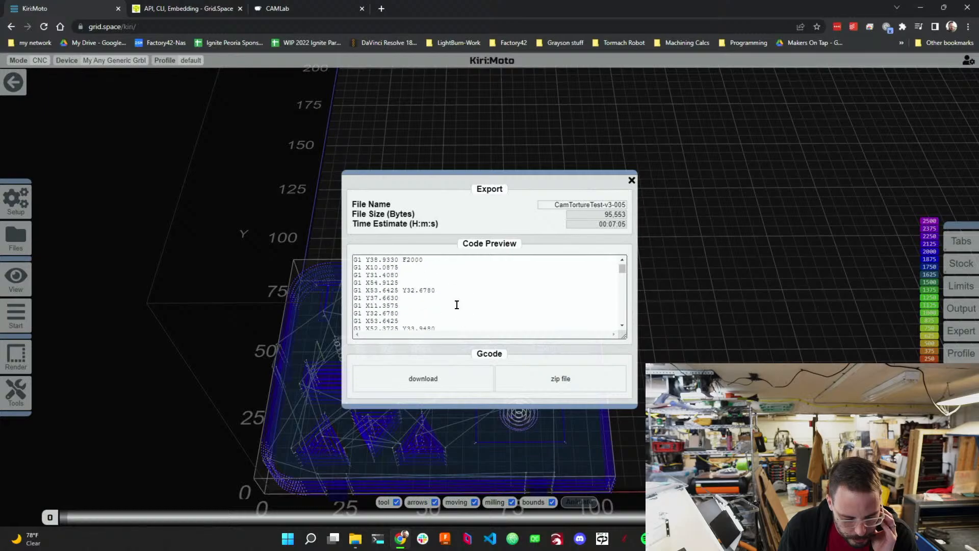
{"action": "scroll", "coordinate": [456, 304], "scroll_direction": "down", "scroll_amount": 8}
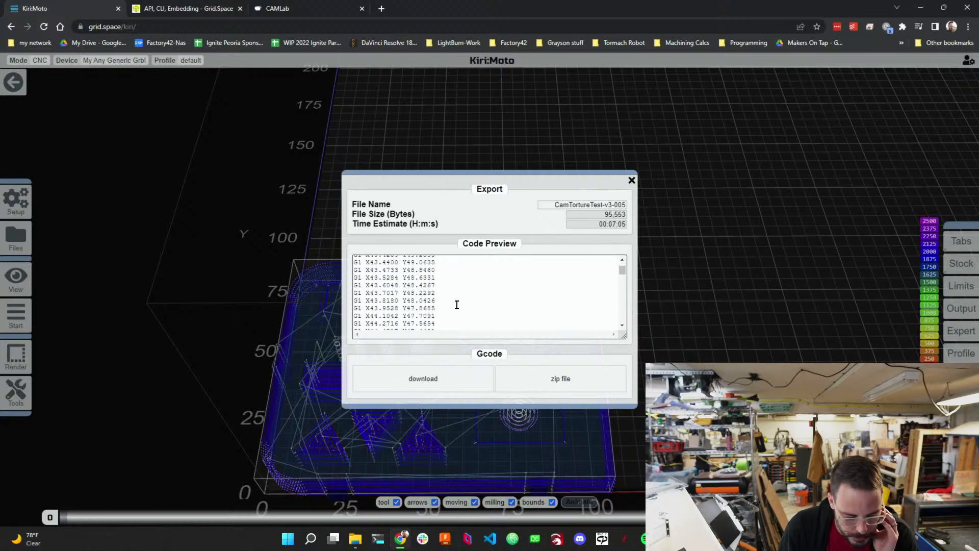
{"action": "left_click", "coordinate": [468, 377]}
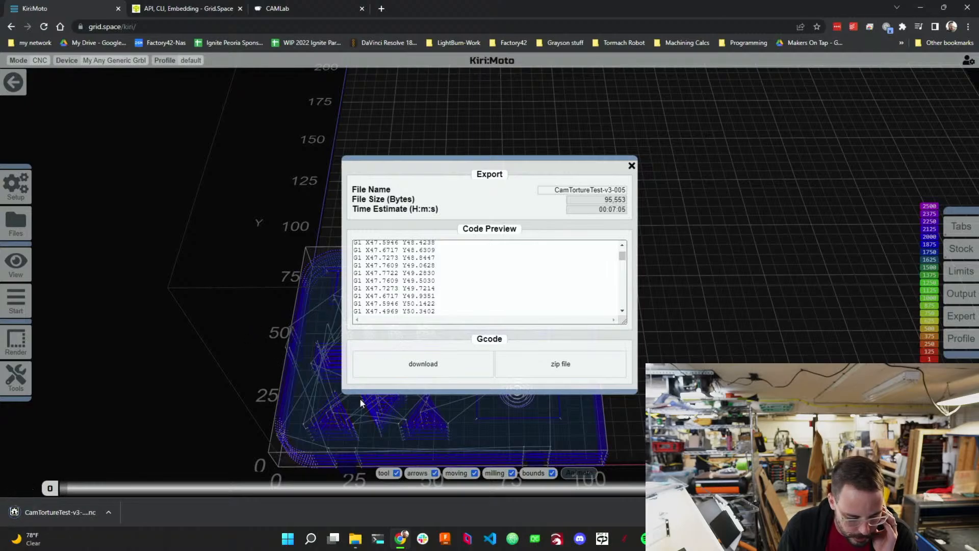
Switch to CNCjs and upload the G-code file CamTortureTest-v3-005 from the Downloads folder.
{"action": "left_click", "coordinate": [603, 539]}
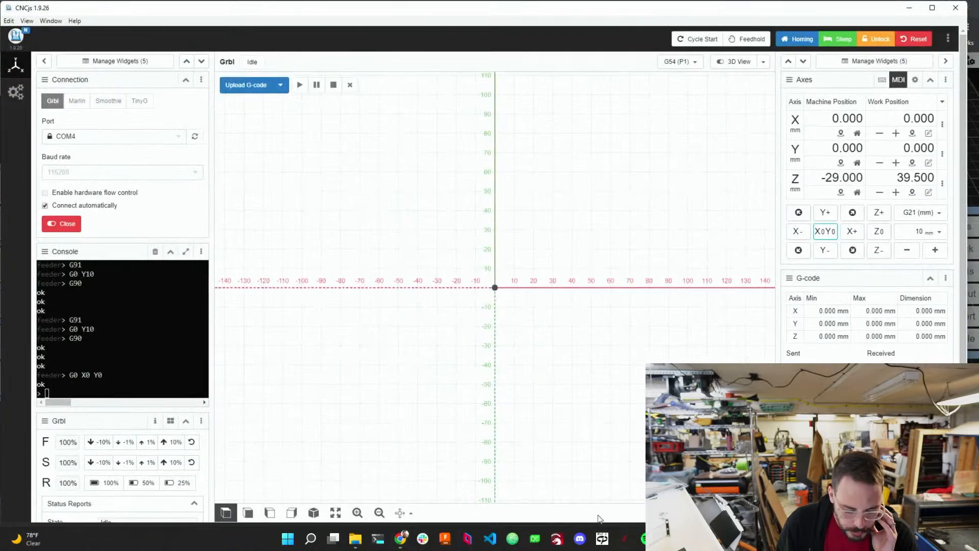
{"action": "left_click", "coordinate": [246, 86]}
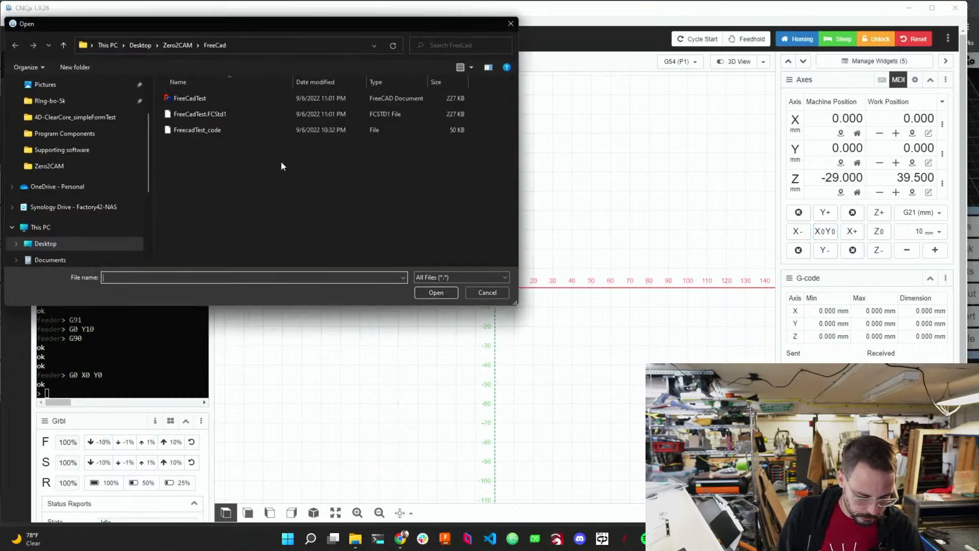
{"action": "scroll", "coordinate": [57, 236], "scroll_direction": "down", "scroll_amount": 1}
{"action": "left_click", "coordinate": [58, 244]}
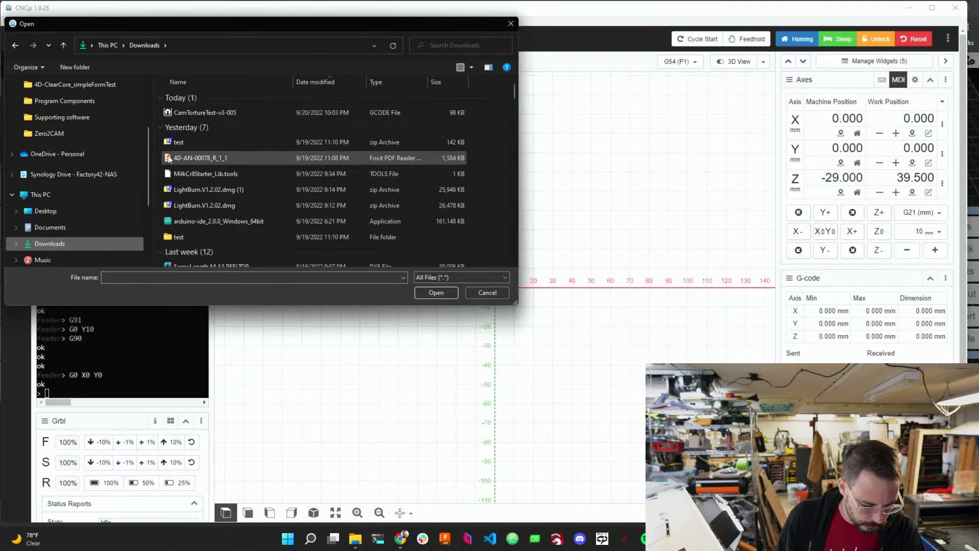
{"action": "left_click", "coordinate": [194, 113]}
{"action": "left_click", "coordinate": [432, 291]}
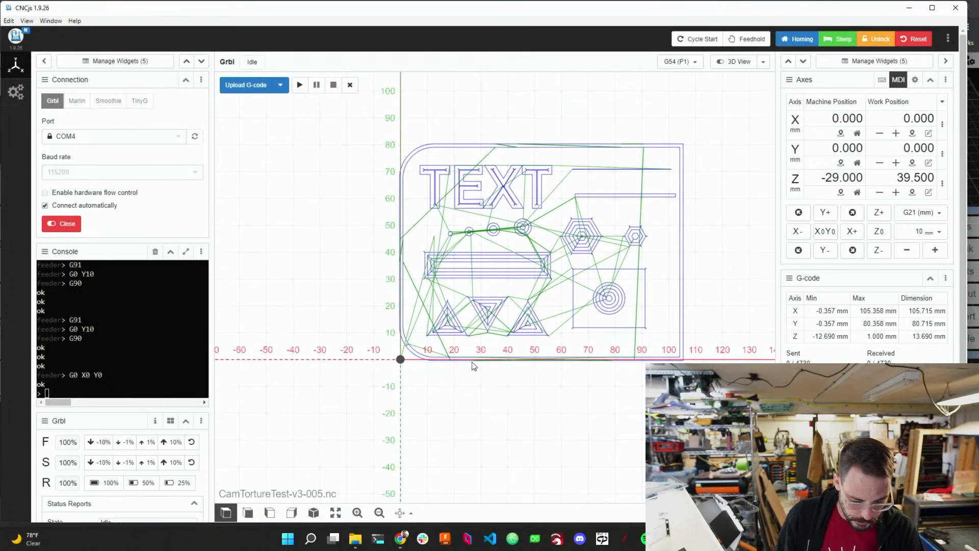
Switch the toolpath display to the 3D view and zoom in on the toolpaths.
{"action": "left_click", "coordinate": [314, 513]}
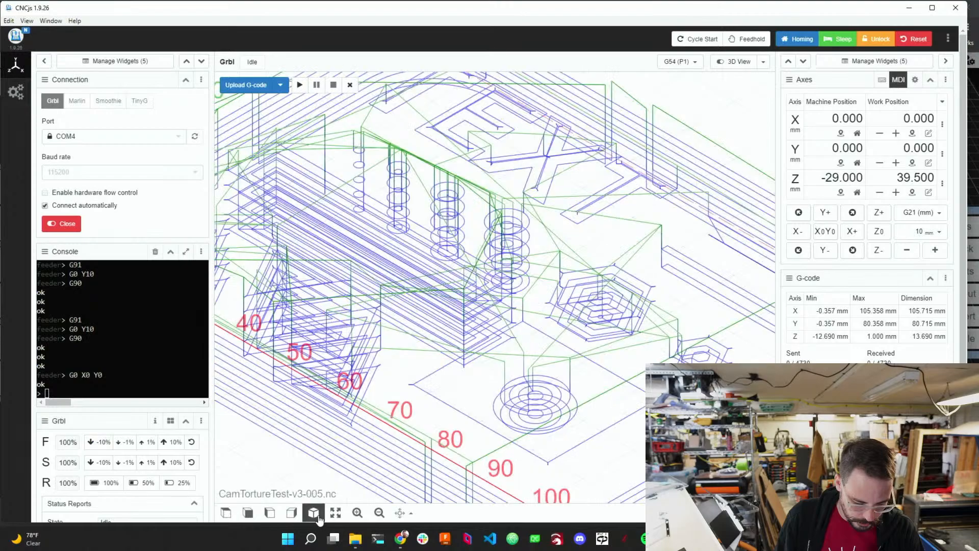
{"action": "scroll", "coordinate": [485, 404], "scroll_direction": "down", "scroll_amount": 3}
{"action": "scroll", "coordinate": [504, 384], "scroll_direction": "down", "scroll_amount": 3}
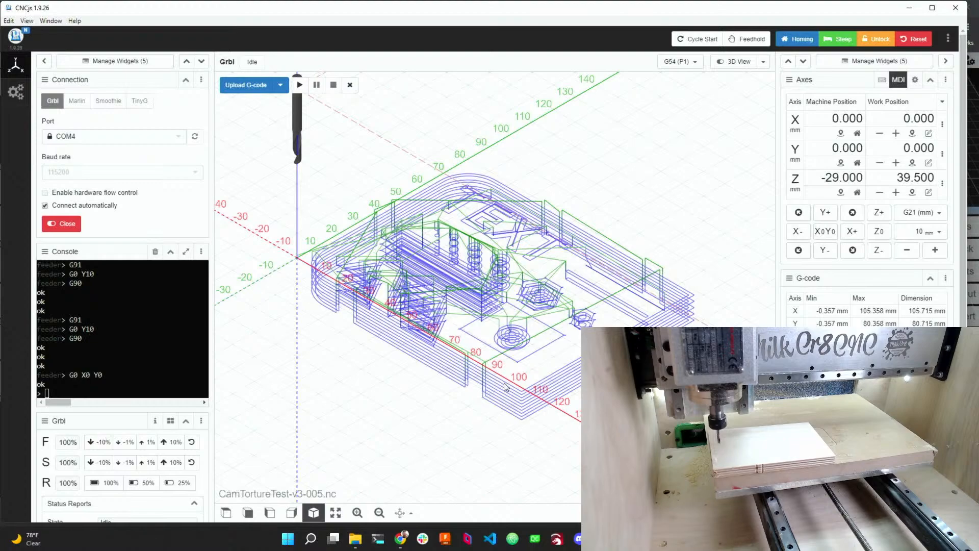
Jog the spindle 20 mm in +Y and 20 mm in +X in 10 mm steps.
{"action": "left_click", "coordinate": [826, 221]}
{"action": "left_click", "coordinate": [826, 220]}
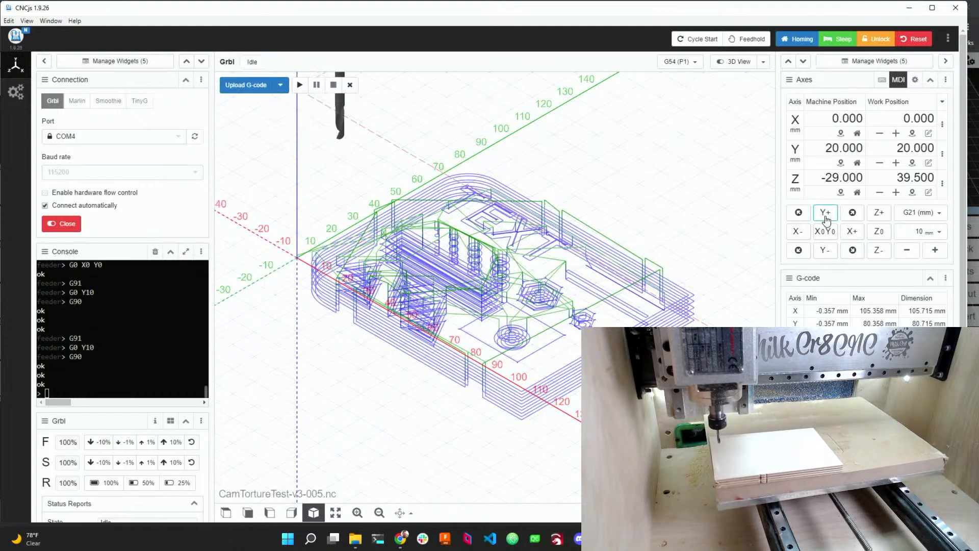
{"action": "left_click", "coordinate": [852, 231]}
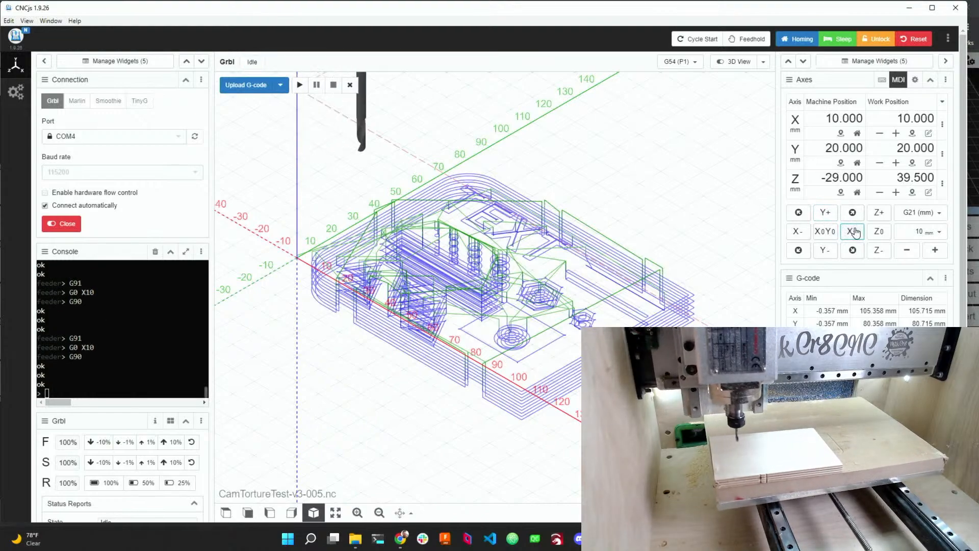
{"action": "left_click", "coordinate": [852, 231]}
Lower the spindle in Z toward the stock, reducing the jog step from 10 mm to 3 mm and then 1 mm.
{"action": "left_click", "coordinate": [877, 251]}
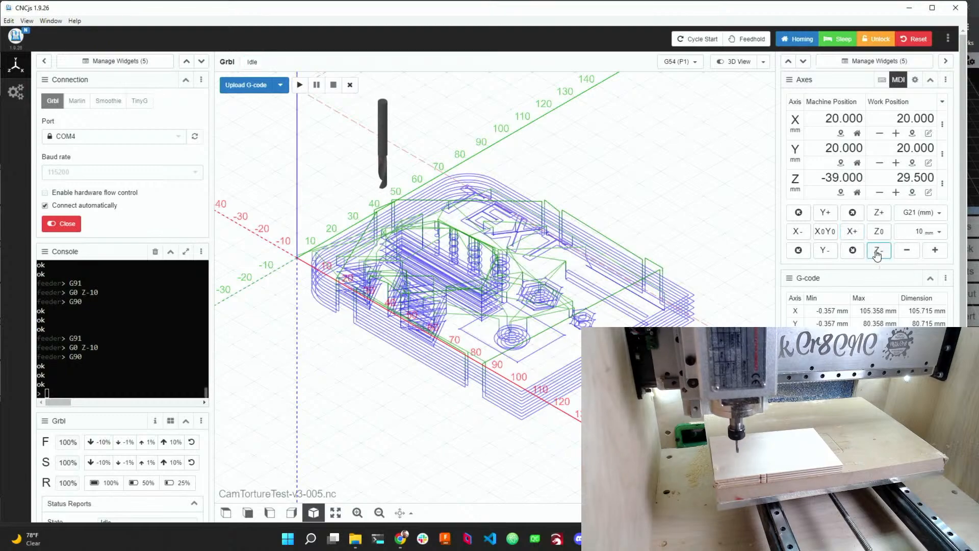
{"action": "left_click", "coordinate": [877, 251]}
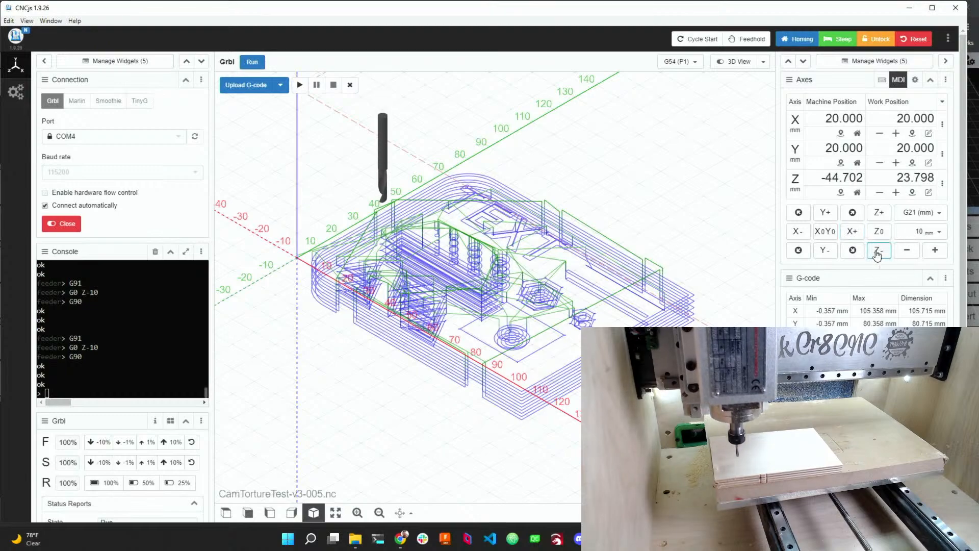
{"action": "left_click", "coordinate": [909, 252]}
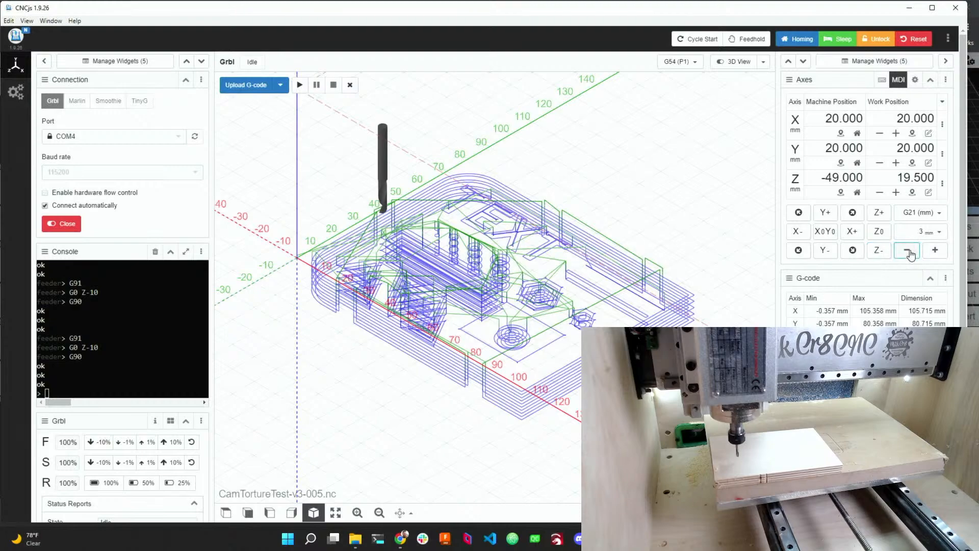
{"action": "left_click", "coordinate": [878, 250]}
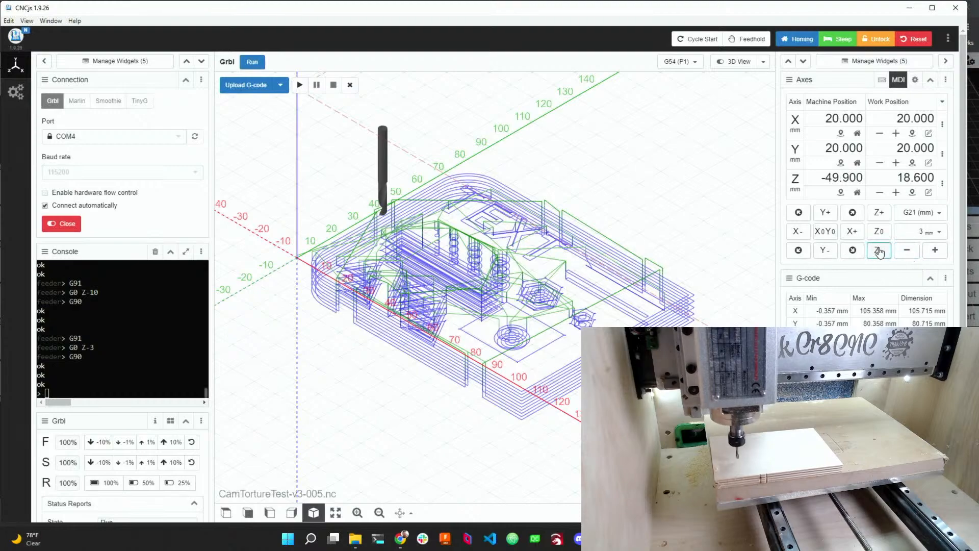
{"action": "left_click", "coordinate": [879, 251]}
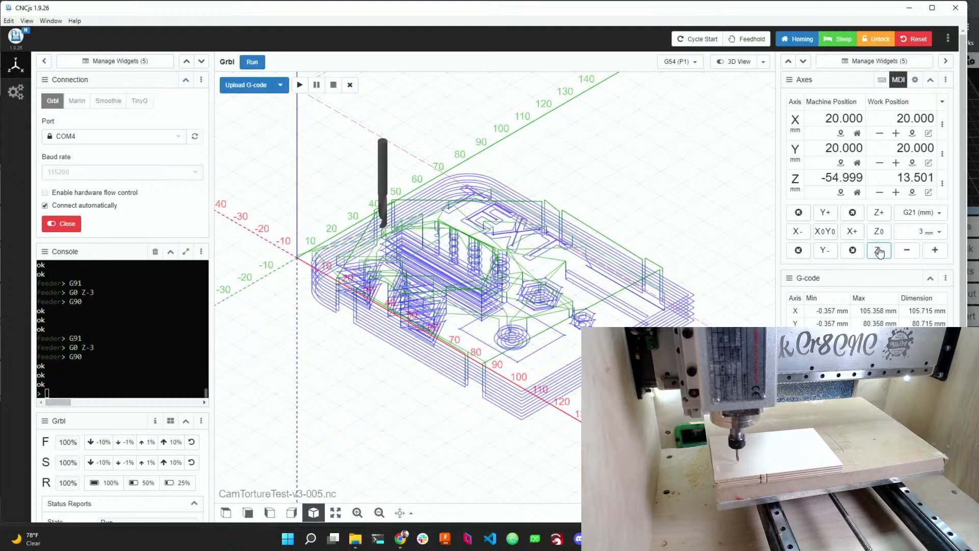
{"action": "left_click", "coordinate": [906, 250]}
{"action": "left_click", "coordinate": [905, 251]}
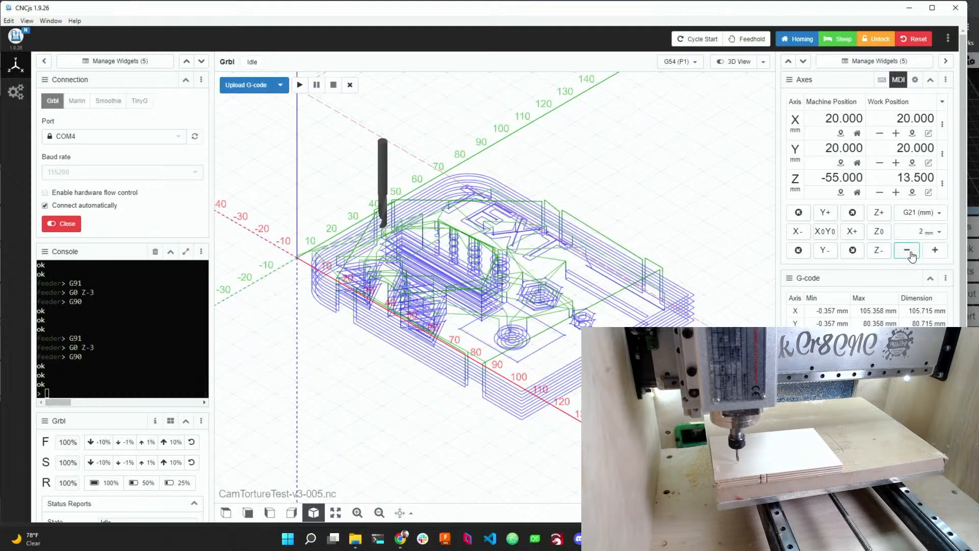
{"action": "left_click", "coordinate": [879, 250]}
{"action": "left_click", "coordinate": [879, 251]}
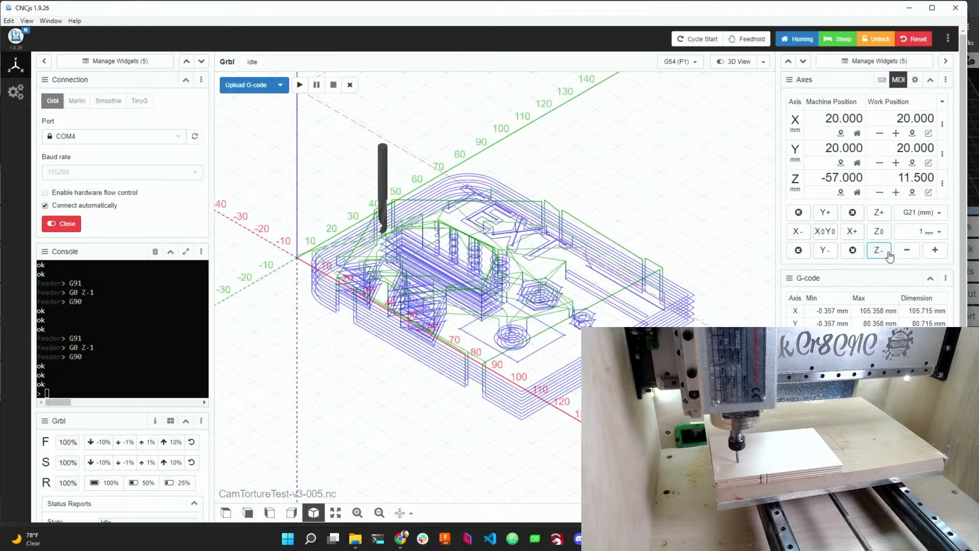
Set the Z work offset to 0 at the stock surface.
{"action": "left_click", "coordinate": [908, 175]}
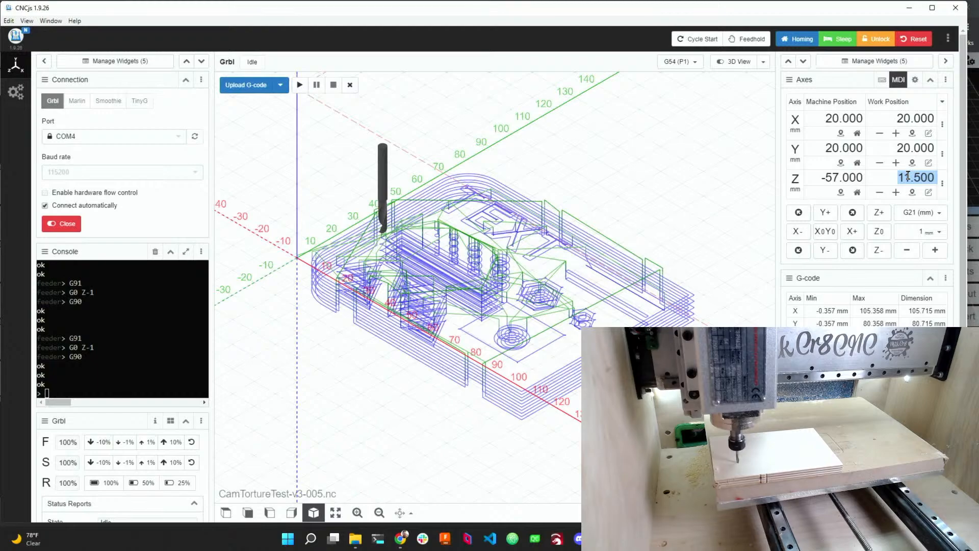
{"action": "left_click", "coordinate": [928, 193]}
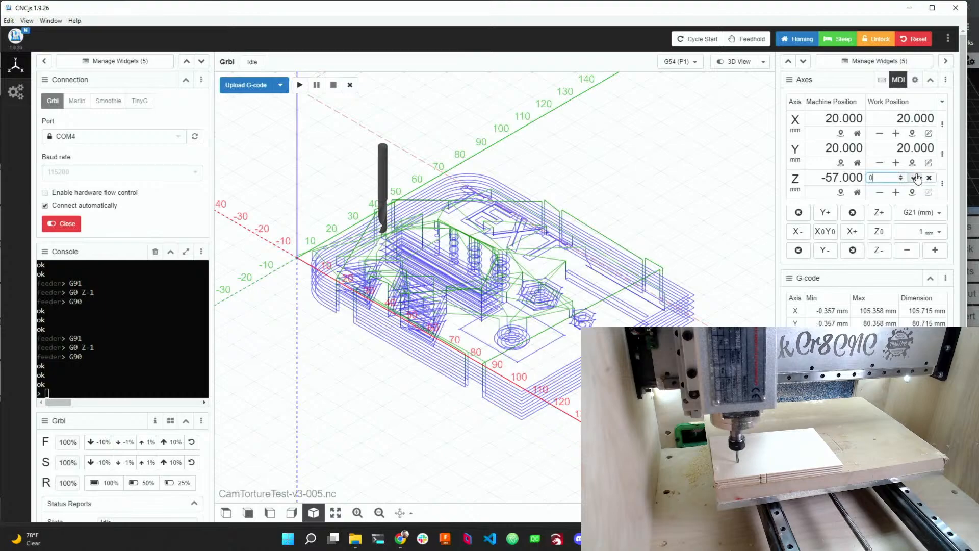
{"action": "left_click", "coordinate": [915, 177]}
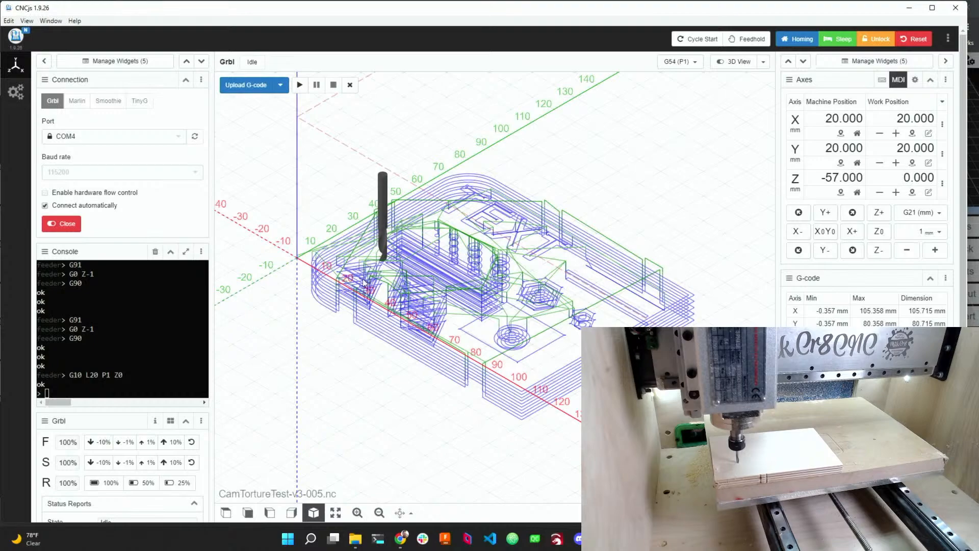
Inspect the loaded toolpaths relative to the tool by orbiting, panning and zooming the 3D view.
{"action": "left_click_drag", "start_coordinate": [363, 279], "coordinate": [431, 302]}
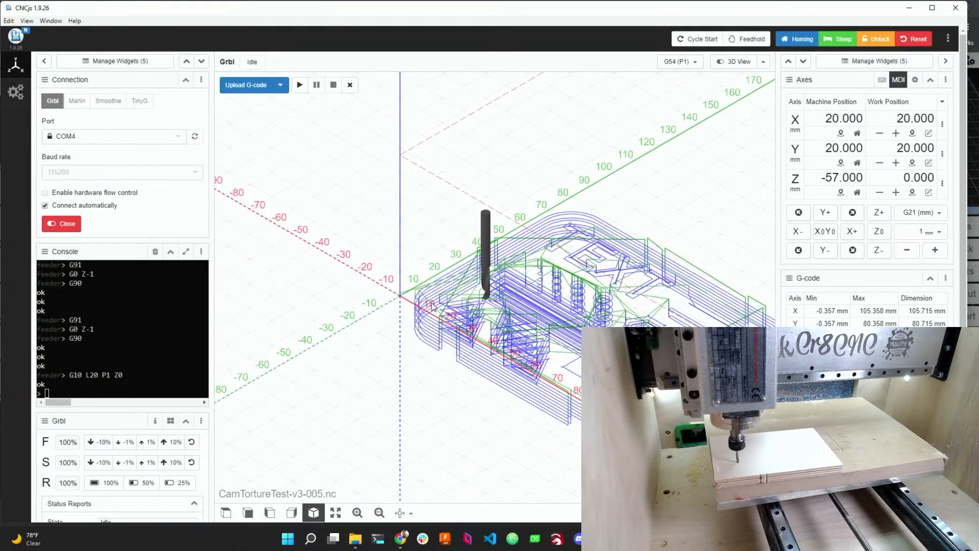
{"action": "left_click_drag", "start_coordinate": [449, 350], "coordinate": [376, 361]}
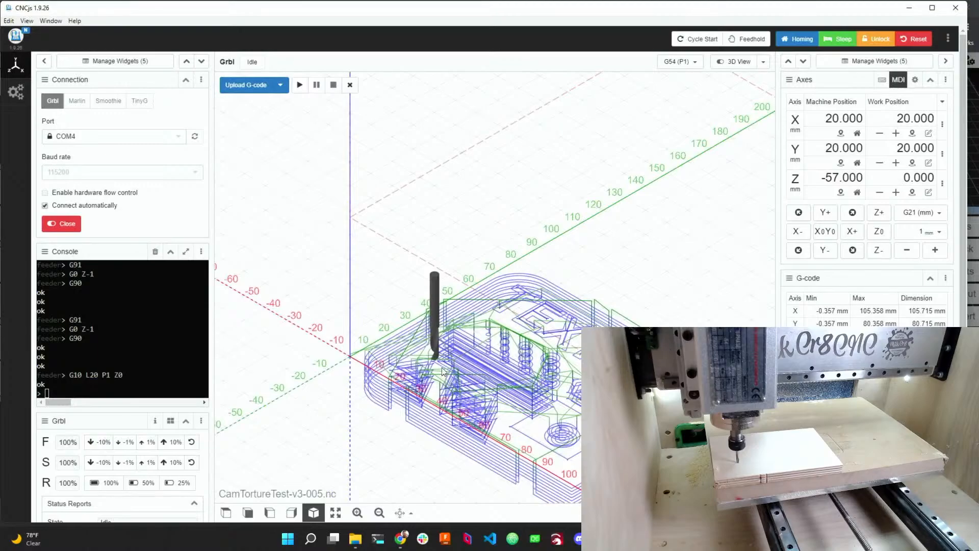
{"action": "left_click_drag", "start_coordinate": [442, 366], "coordinate": [463, 299]}
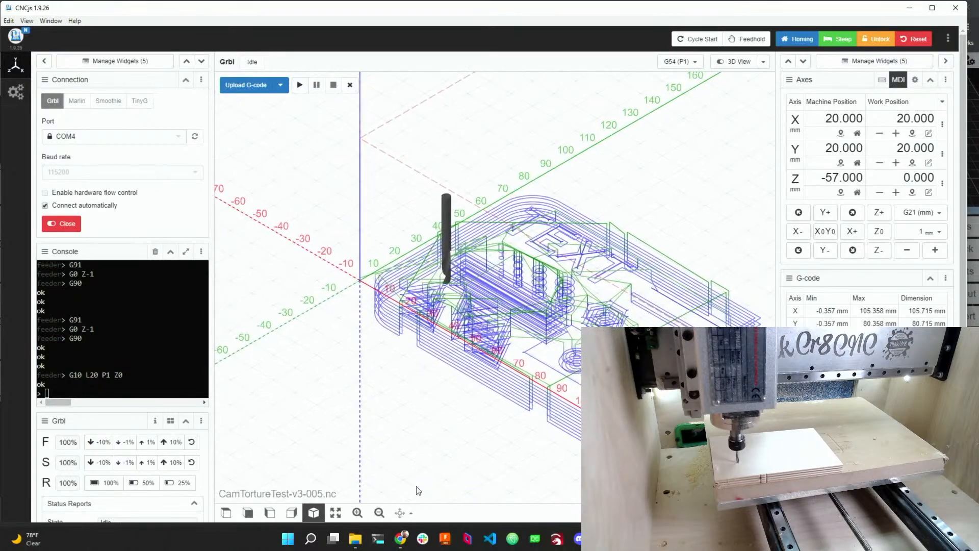
{"action": "left_click", "coordinate": [402, 513]}
{"action": "left_click", "coordinate": [390, 491]}
{"action": "left_click_drag", "start_coordinate": [402, 332], "coordinate": [591, 268]}
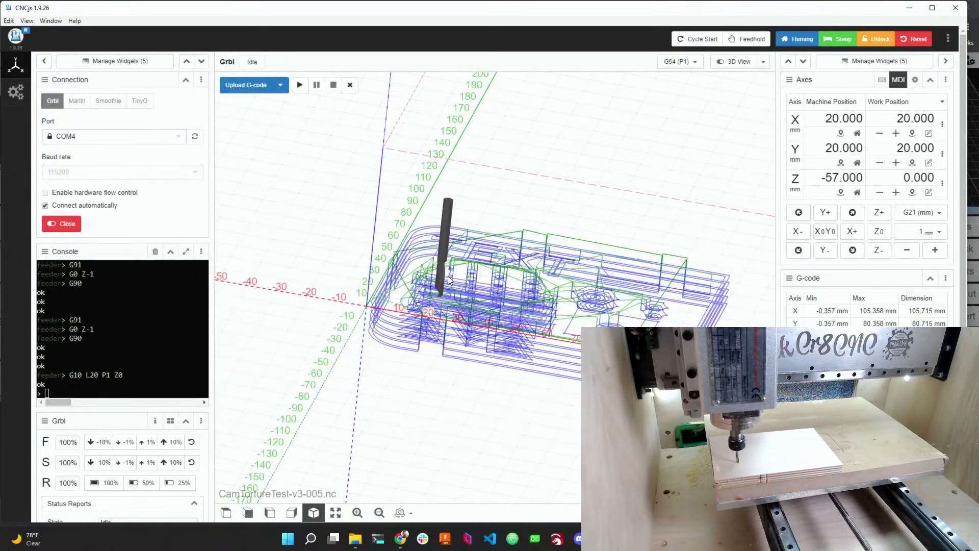
{"action": "left_click_drag", "start_coordinate": [441, 300], "coordinate": [448, 268]}
{"action": "scroll", "coordinate": [426, 278], "scroll_direction": "down", "scroll_amount": 3}
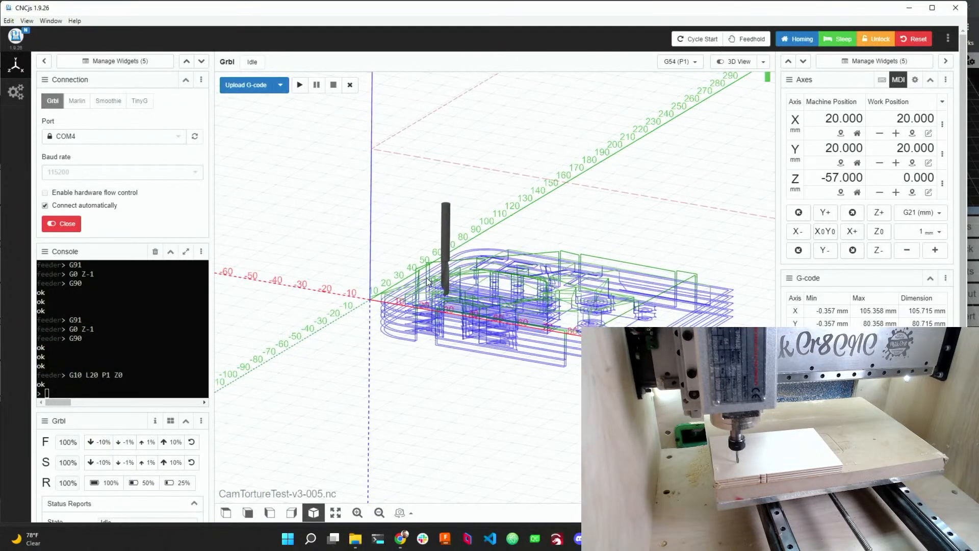
{"action": "scroll", "coordinate": [479, 216], "scroll_direction": "up", "scroll_amount": 5}
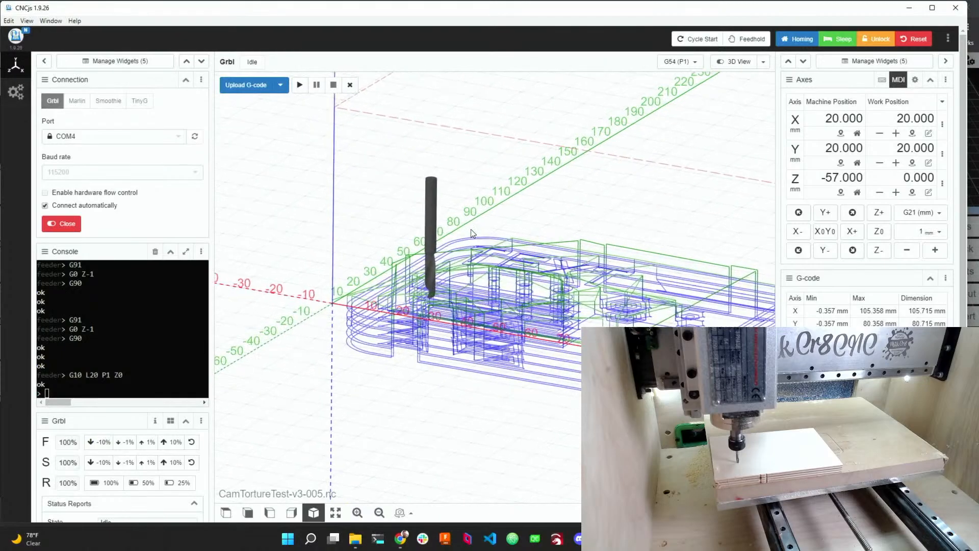
{"action": "scroll", "coordinate": [488, 273], "scroll_direction": "up", "scroll_amount": 5}
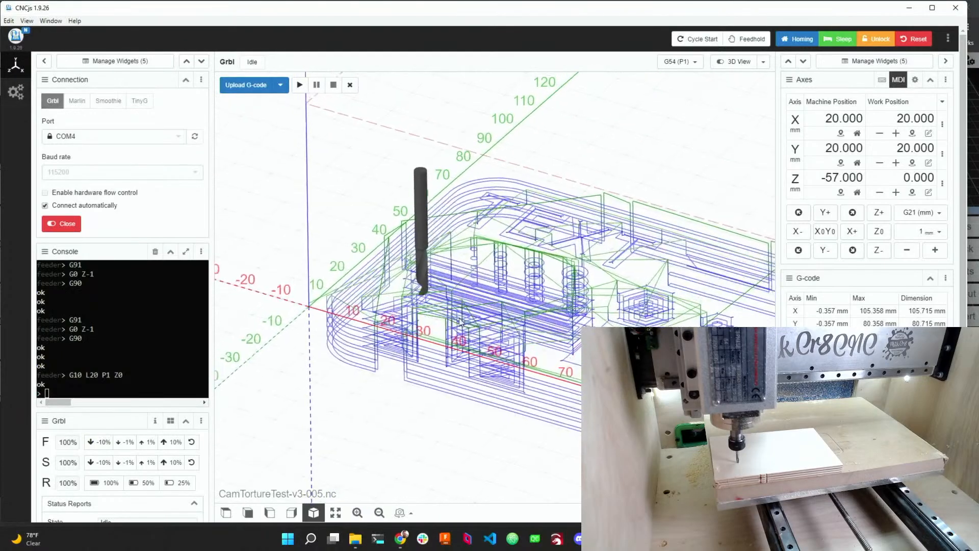
{"action": "right_click_drag", "start_coordinate": [491, 285], "coordinate": [456, 286]}
{"action": "scroll", "coordinate": [446, 289], "scroll_direction": "down", "scroll_amount": 1}
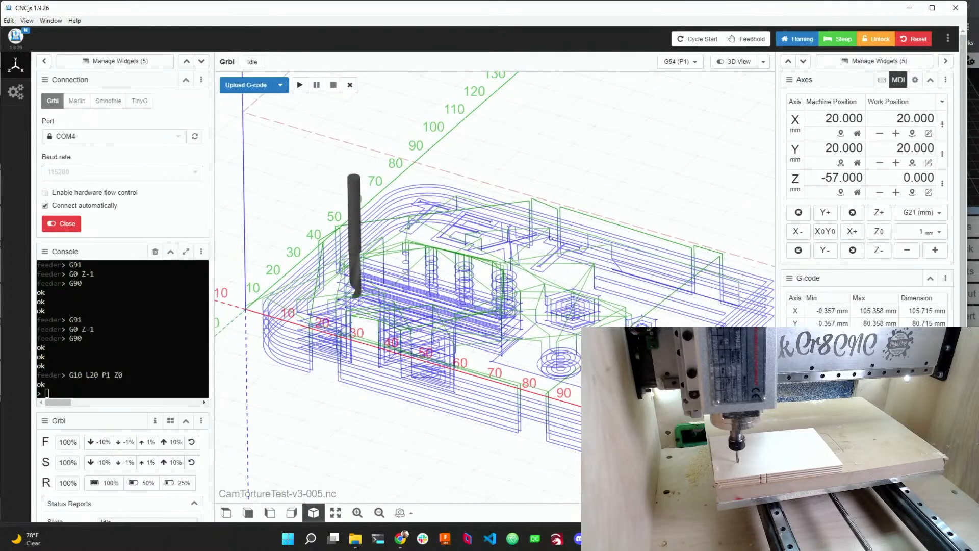
Raise the jog step to 20 mm and lift the spindle 20 mm in Z.
{"action": "left_click", "coordinate": [935, 249]}
{"action": "left_click", "coordinate": [935, 249]}
{"action": "left_click", "coordinate": [879, 213]}
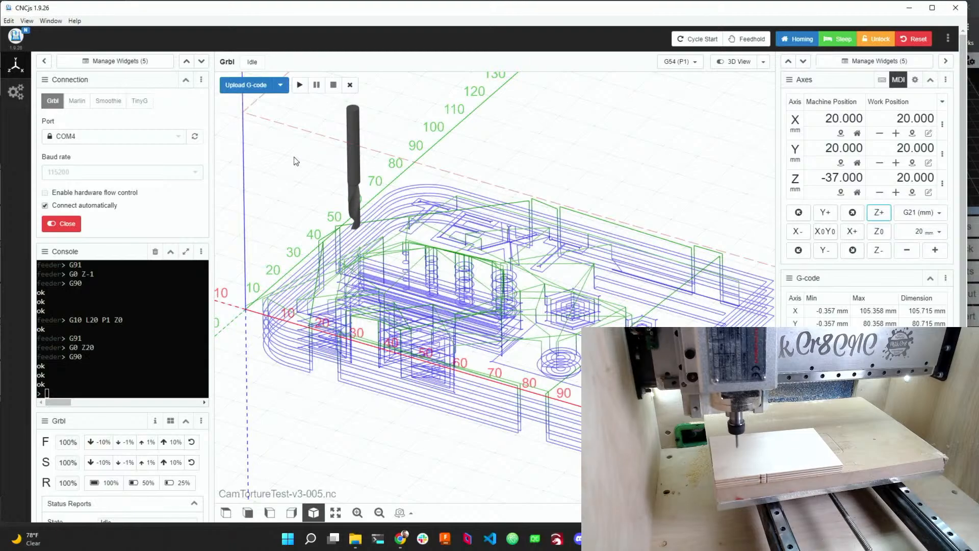
Start the job and resume program execution at the M6 tool change prompt.
{"action": "left_click", "coordinate": [299, 86]}
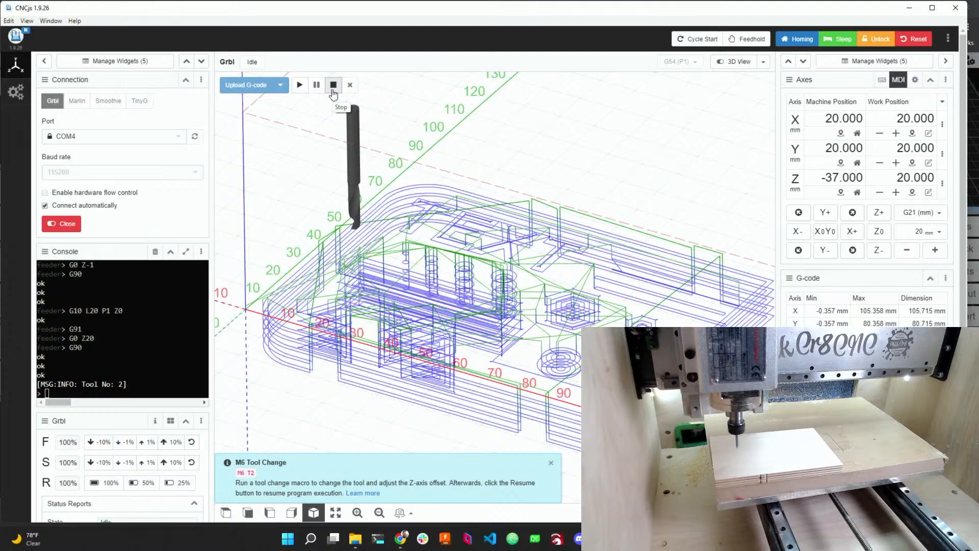
{"action": "left_click", "coordinate": [300, 85]}
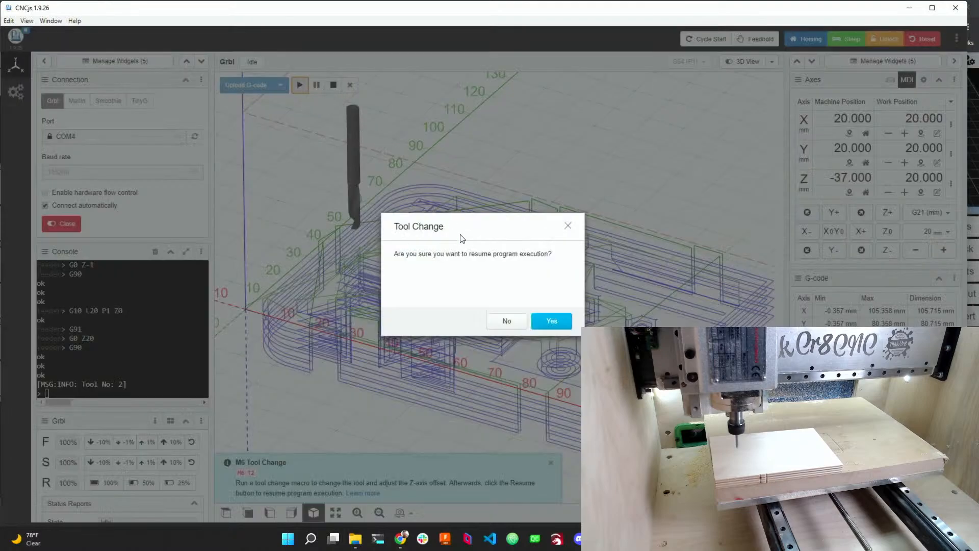
{"action": "left_click", "coordinate": [551, 321]}
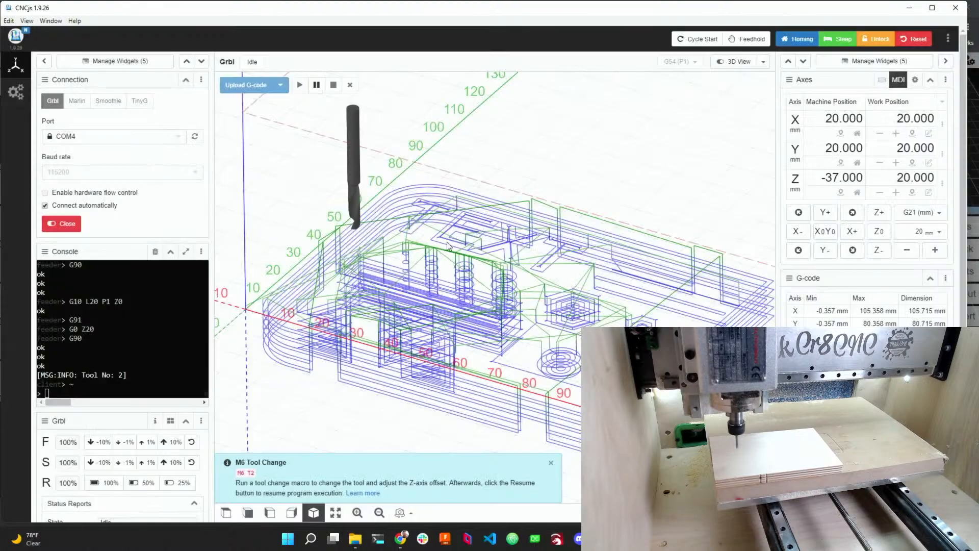
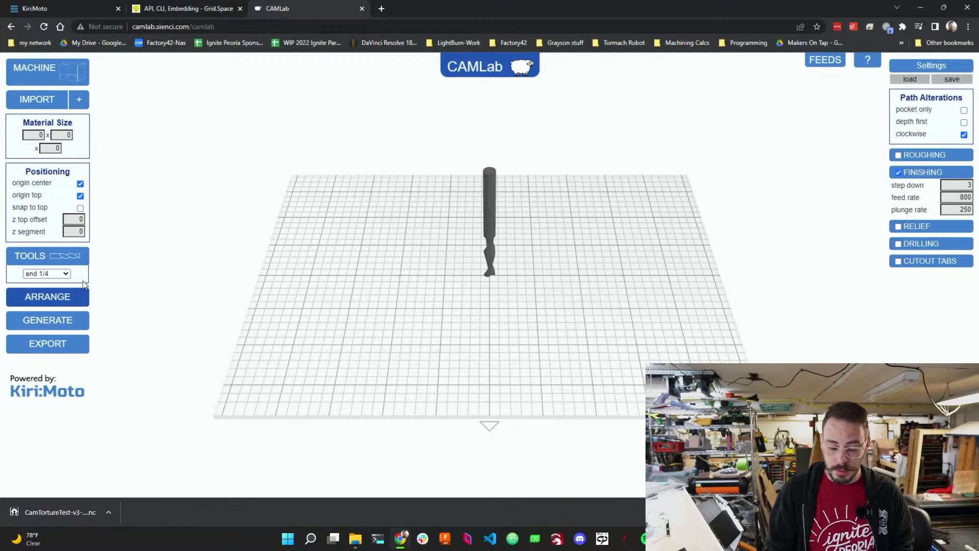
Import the CamTortureTest v3 STL file from the Zero2CAM folder onto the bed.
{"action": "left_click", "coordinate": [80, 101]}
{"action": "left_click", "coordinate": [53, 101]}
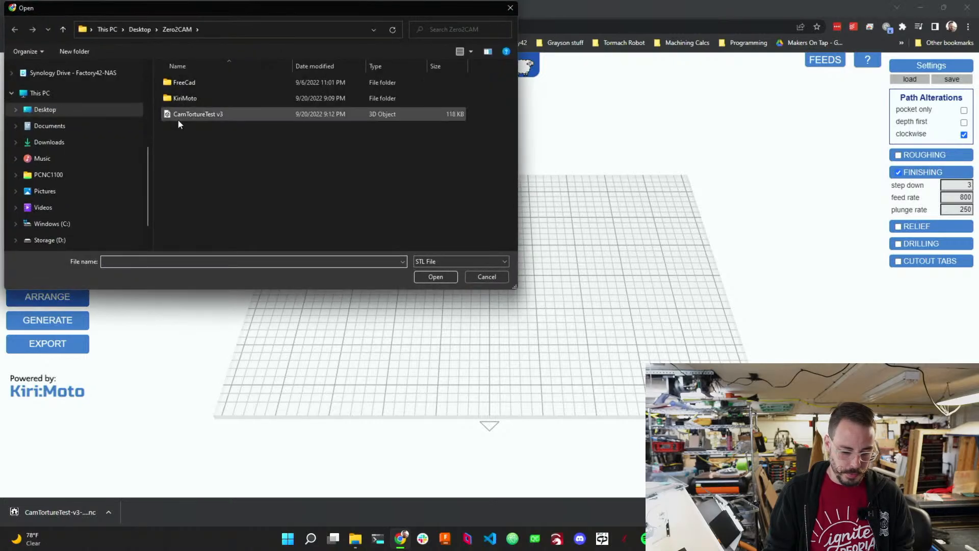
{"action": "left_click", "coordinate": [443, 262]}
{"action": "left_click", "coordinate": [443, 262]}
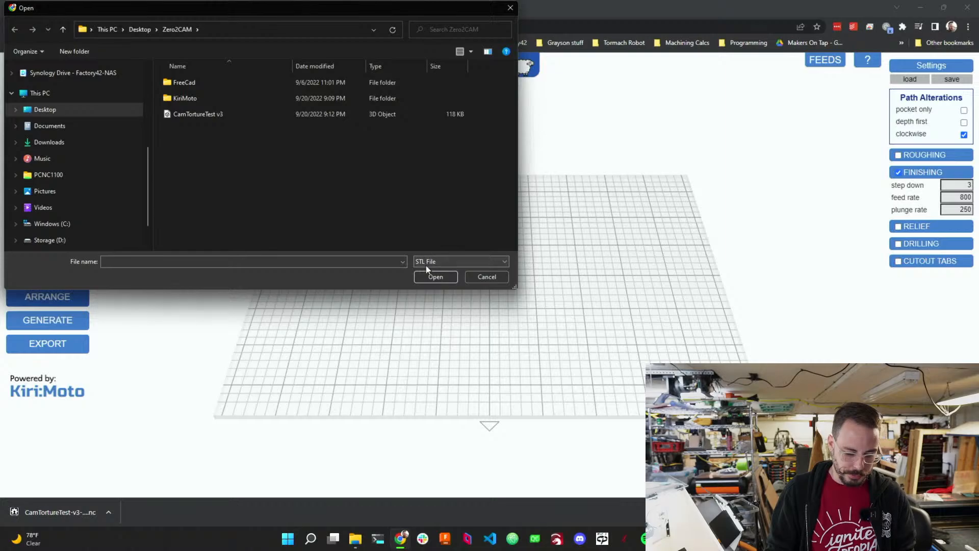
{"action": "left_click", "coordinate": [214, 114]}
{"action": "left_click", "coordinate": [435, 276]}
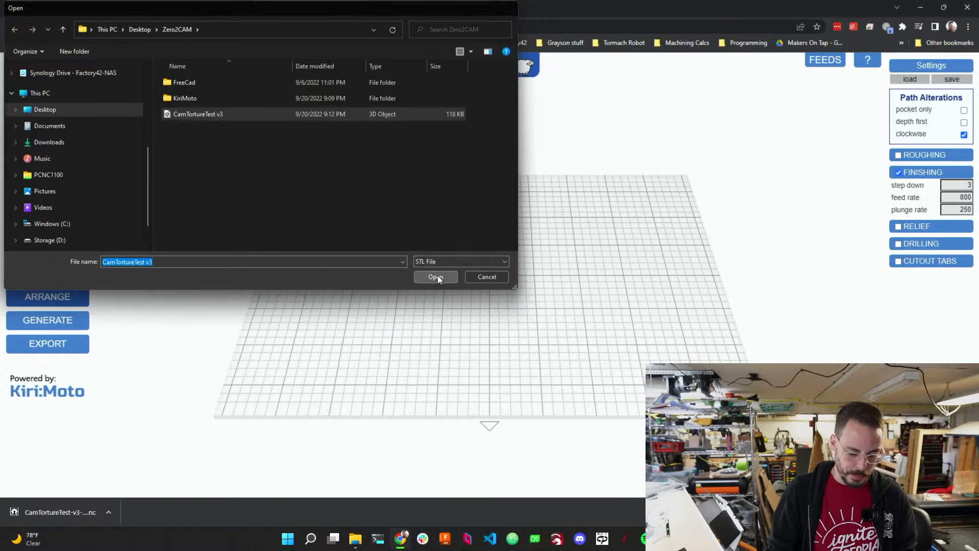
{"action": "left_click_drag", "start_coordinate": [406, 297], "coordinate": [595, 362]}
{"action": "scroll", "coordinate": [522, 326], "scroll_direction": "up", "scroll_amount": 6}
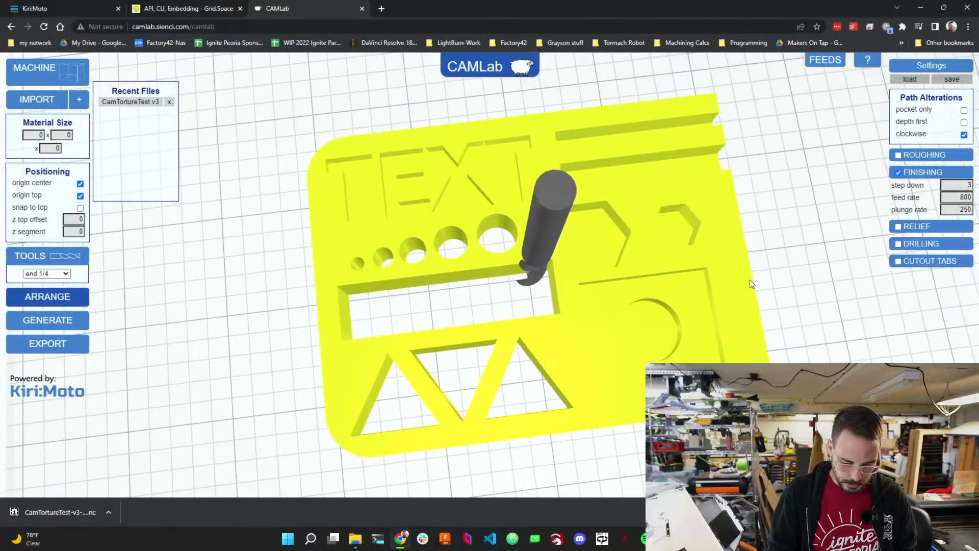
Enable the Drilling operation.
{"action": "left_click", "coordinate": [898, 244]}
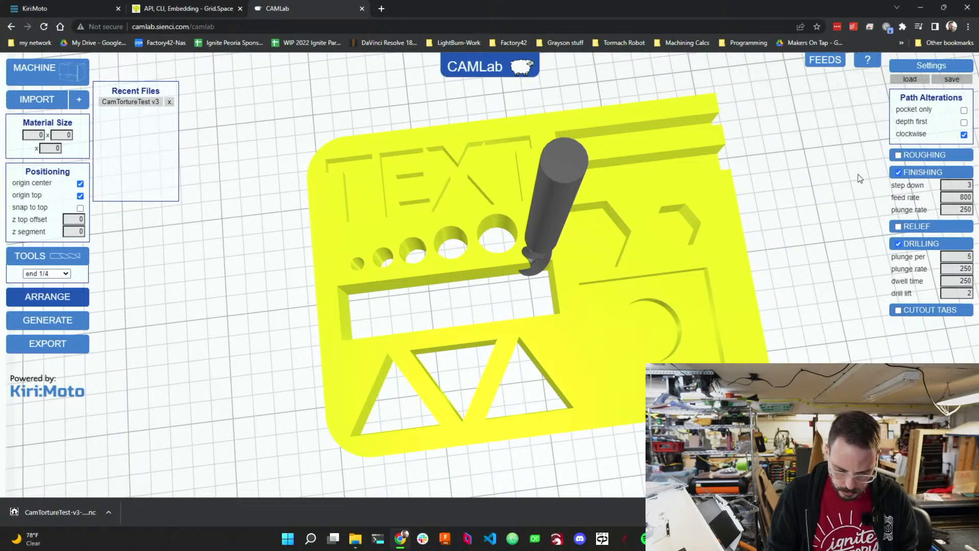
Duplicate the Generic Grbl machine profile, set its bed width to 300 and bed depth to 200, and save.
{"action": "left_click", "coordinate": [36, 68]}
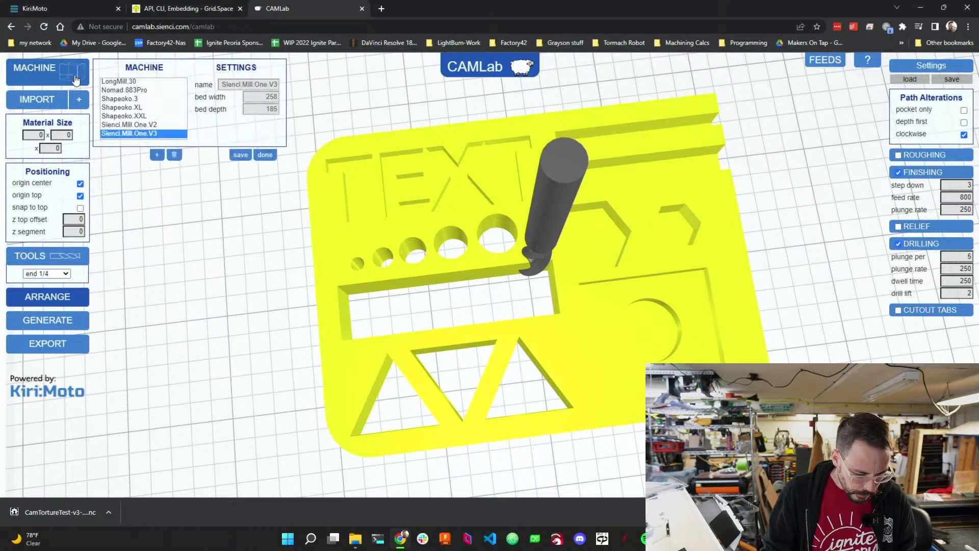
{"action": "scroll", "coordinate": [154, 125], "scroll_direction": "up", "scroll_amount": 3}
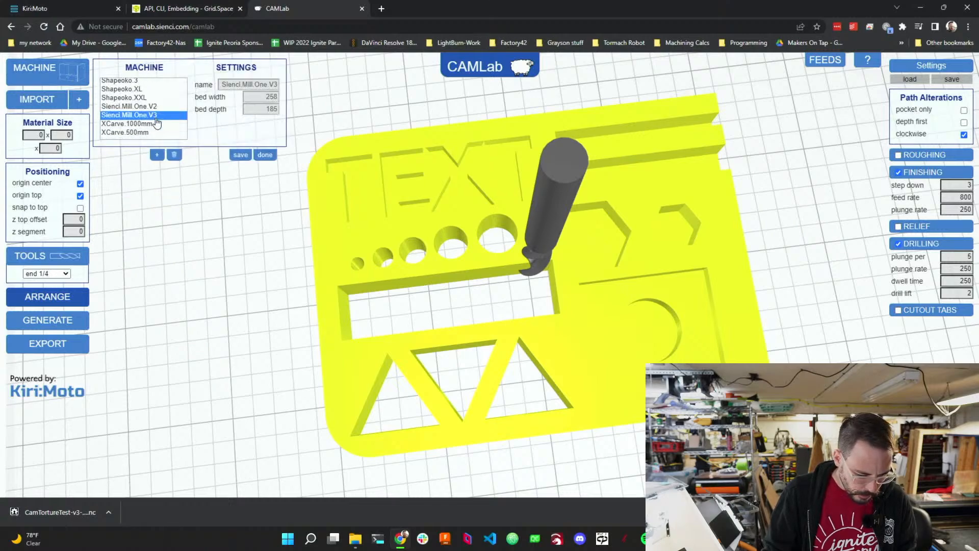
{"action": "left_click", "coordinate": [114, 91]}
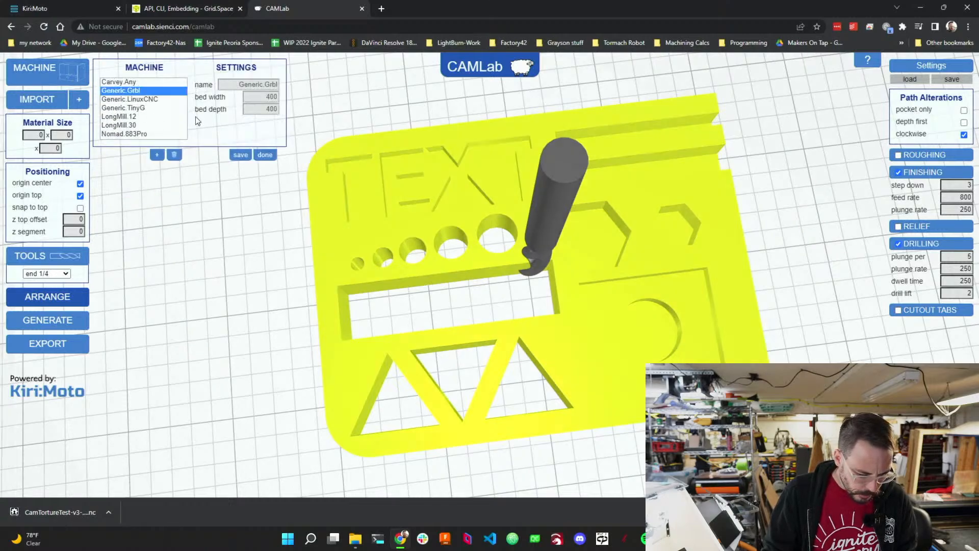
{"action": "left_click", "coordinate": [157, 154]}
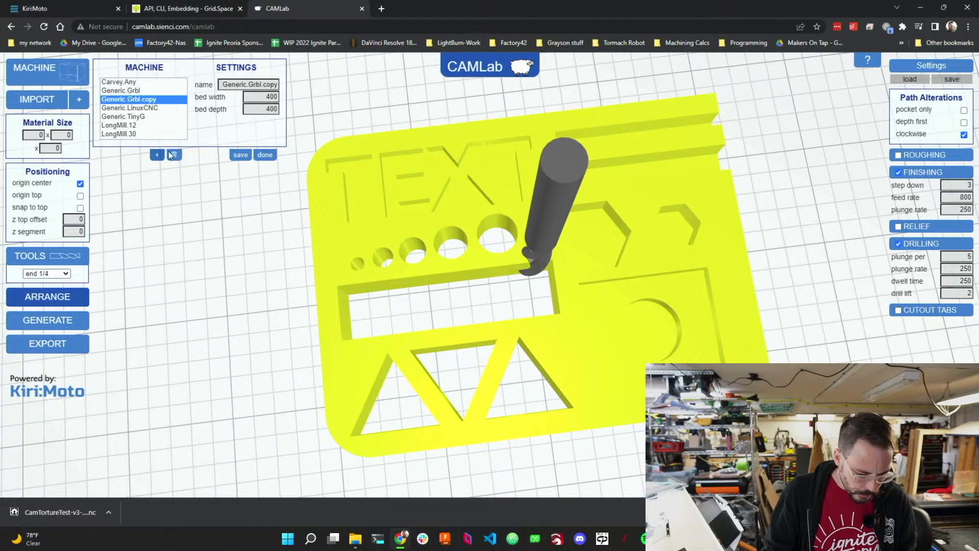
{"action": "double_click", "coordinate": [268, 97]}
{"action": "type", "text": "300"}
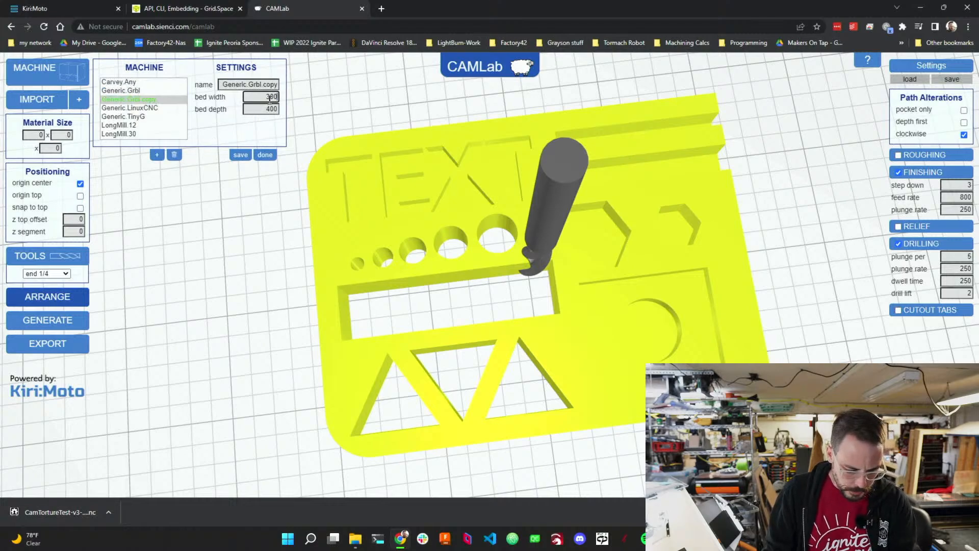
{"action": "double_click", "coordinate": [271, 109]}
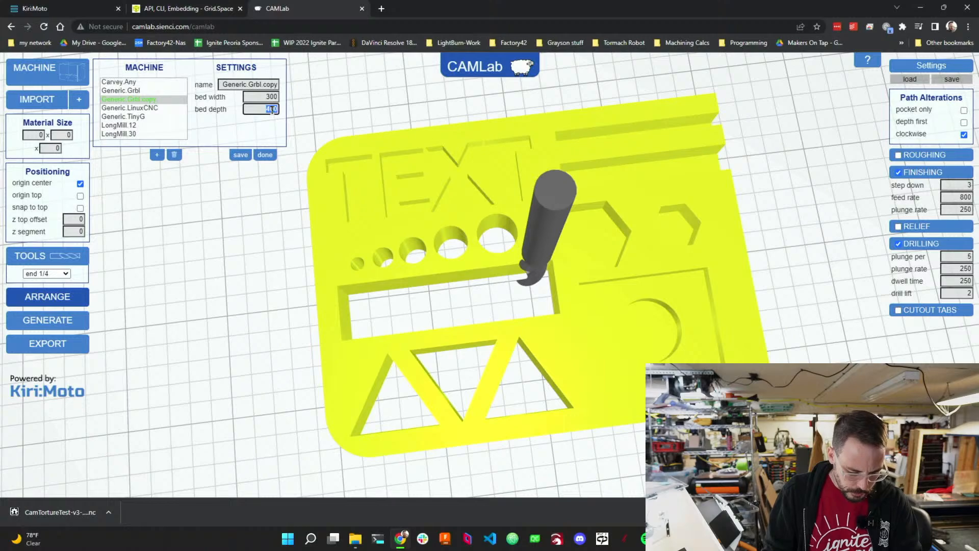
{"action": "type", "text": "200"}
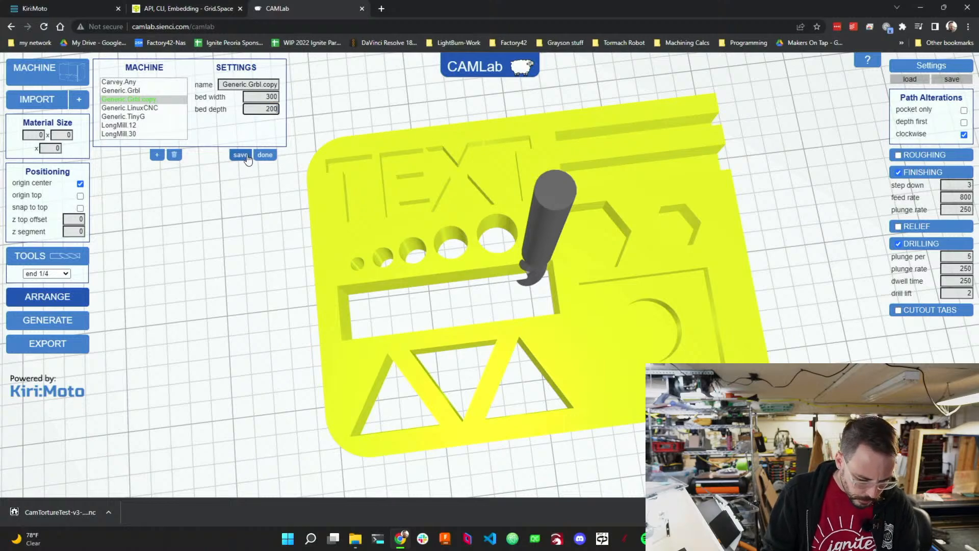
{"action": "left_click", "coordinate": [240, 155]}
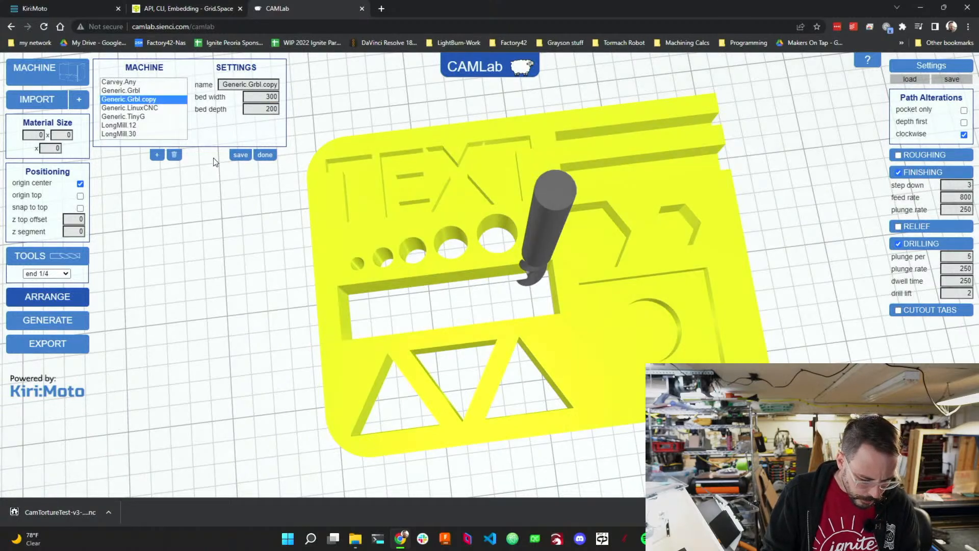
Rename the copied machine profile milkCr8, save it and close the machine settings.
{"action": "double_click", "coordinate": [250, 84]}
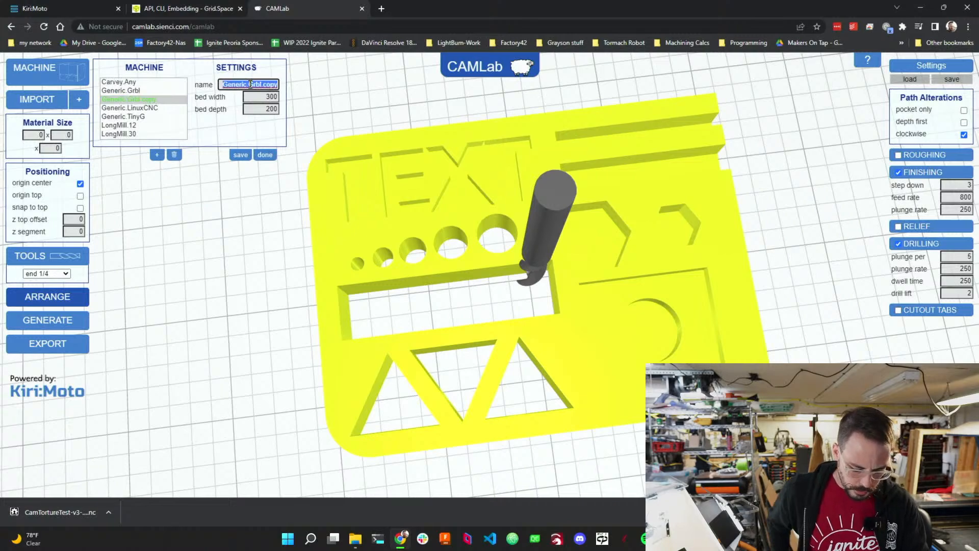
{"action": "type", "text": "mill"}
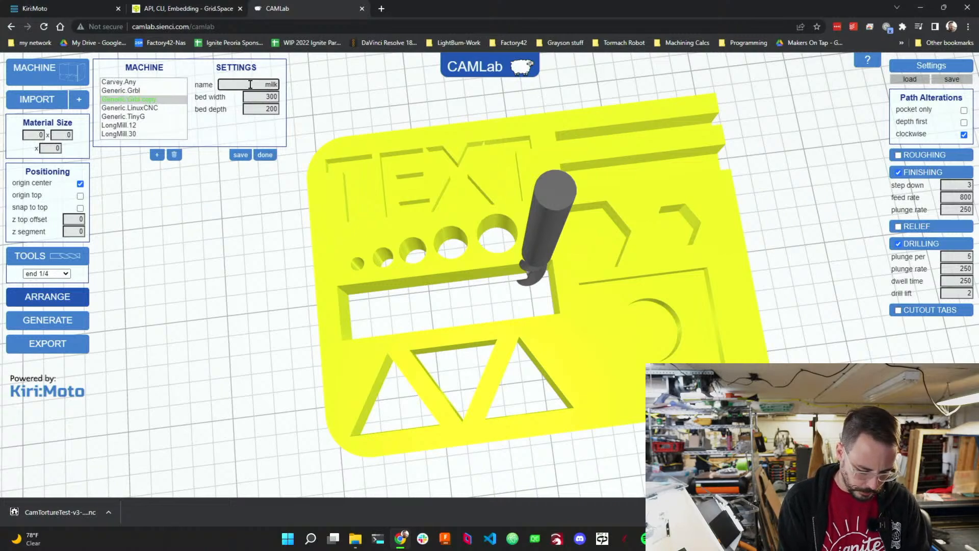
{"action": "type", "text": "Cr8"}
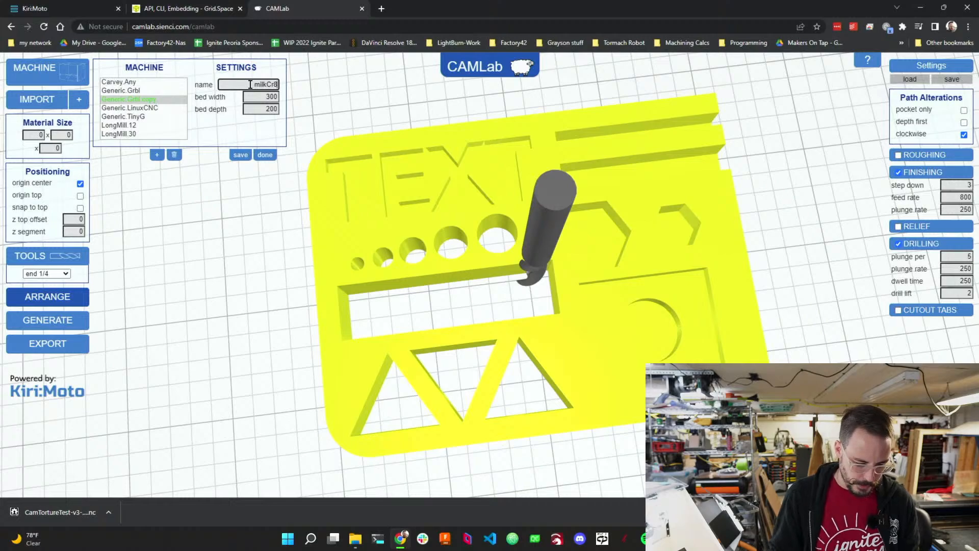
{"action": "left_click", "coordinate": [241, 154]}
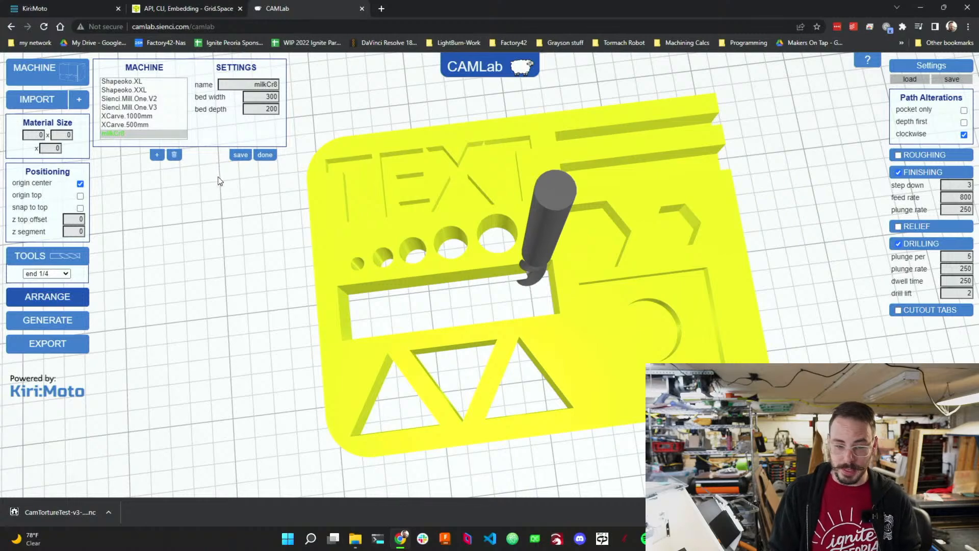
{"action": "left_click", "coordinate": [242, 159]}
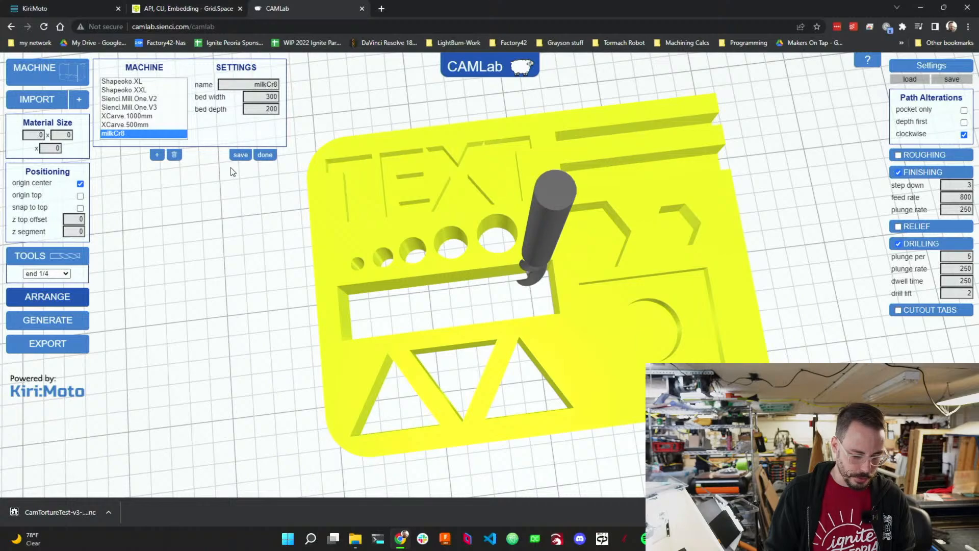
{"action": "left_click", "coordinate": [267, 155]}
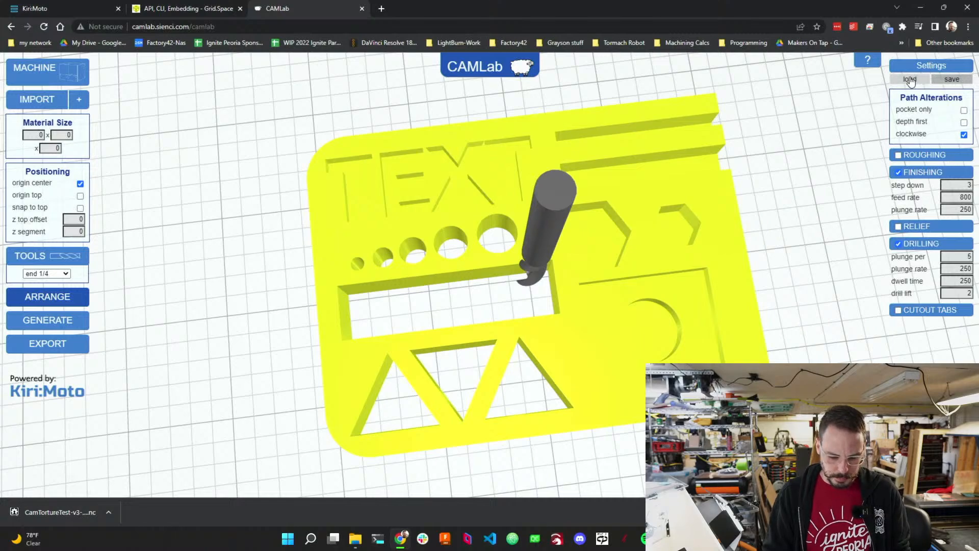
{"action": "left_click", "coordinate": [44, 134]}
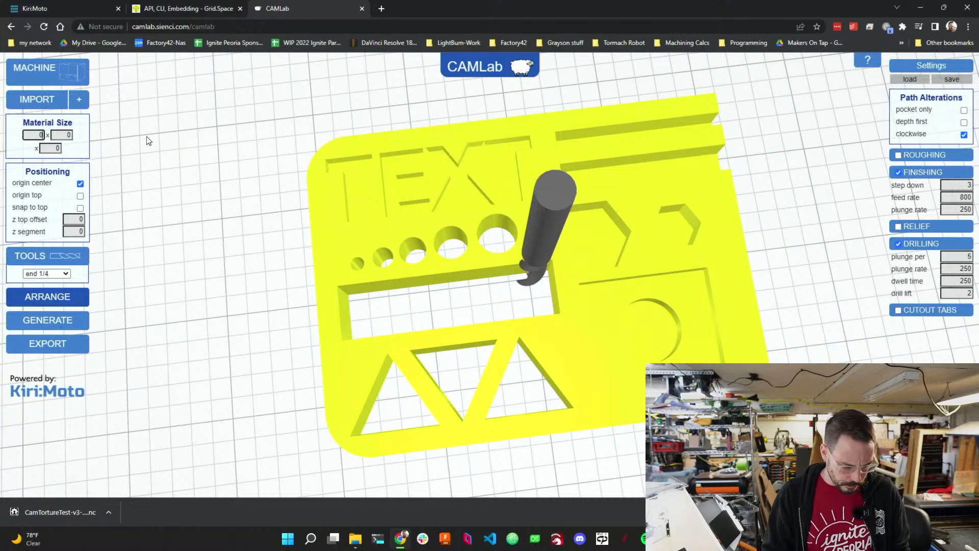
{"action": "key", "text": "Tab"}
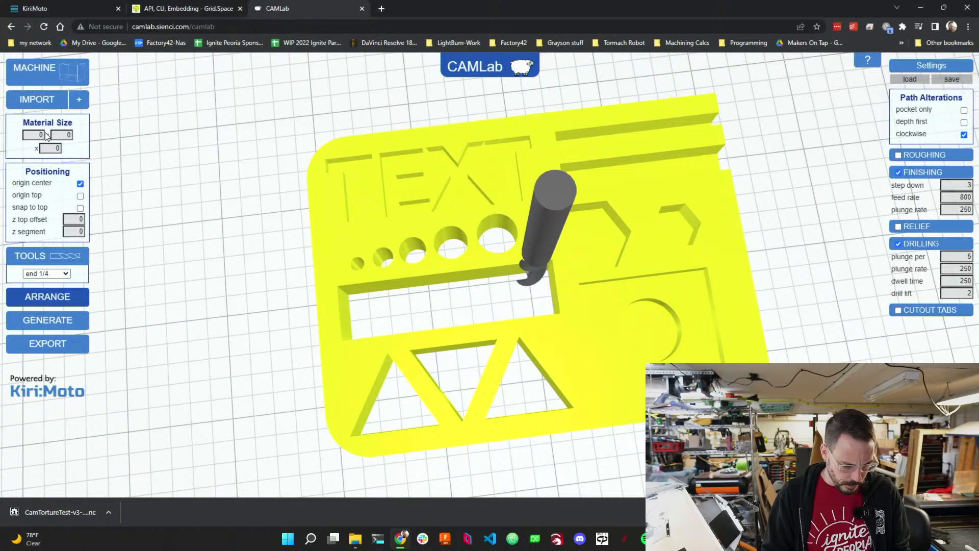
{"action": "key", "text": "shift+Tab"}
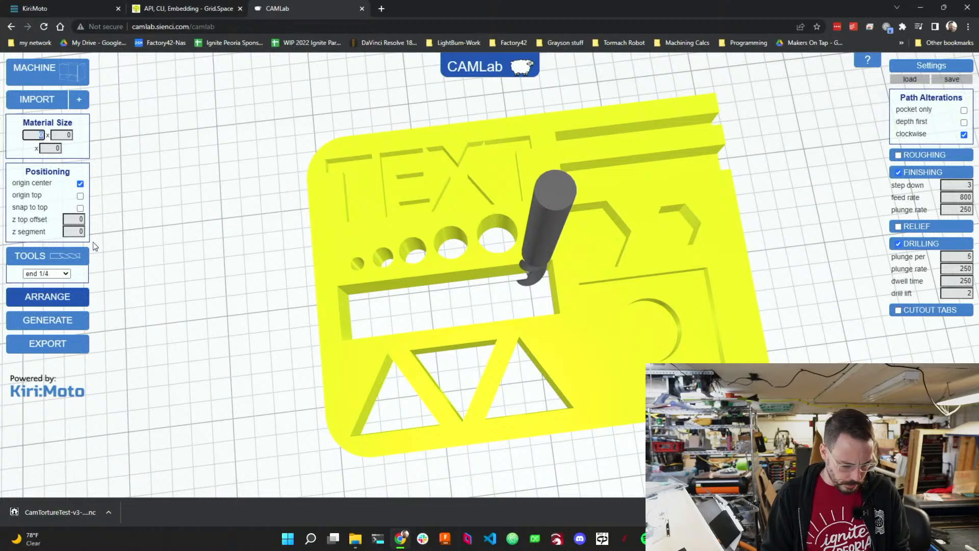
Switch the tool to end 1/8 and review the tool library entries.
{"action": "left_click", "coordinate": [59, 274]}
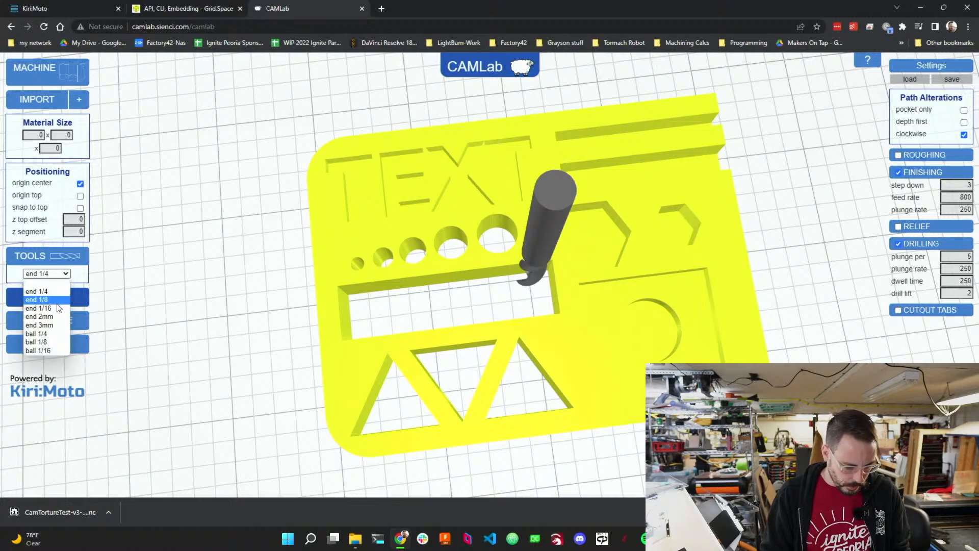
{"action": "left_click", "coordinate": [58, 298]}
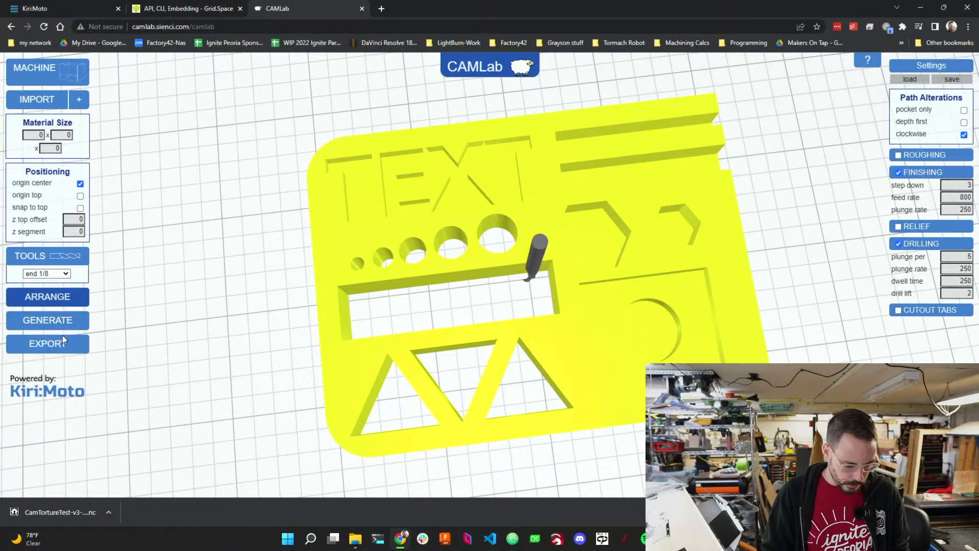
{"action": "left_click", "coordinate": [70, 259]}
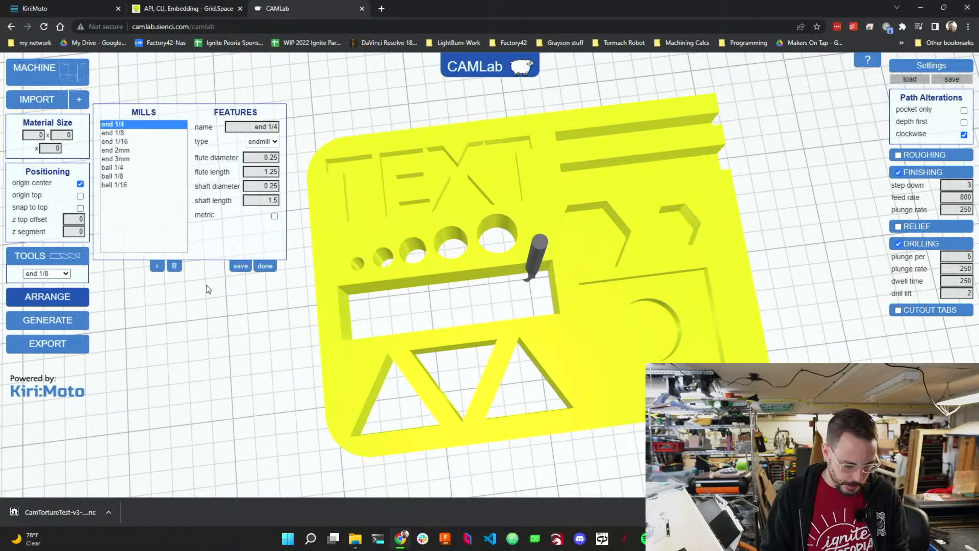
{"action": "left_click", "coordinate": [265, 266]}
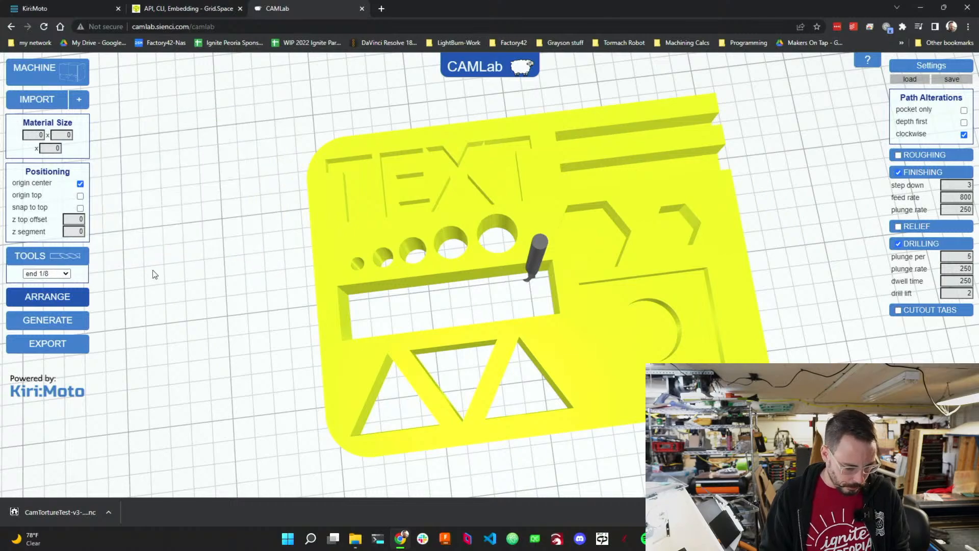
Turn off both the origin center and origin top positioning options.
{"action": "left_click", "coordinate": [80, 197]}
{"action": "left_click", "coordinate": [79, 186]}
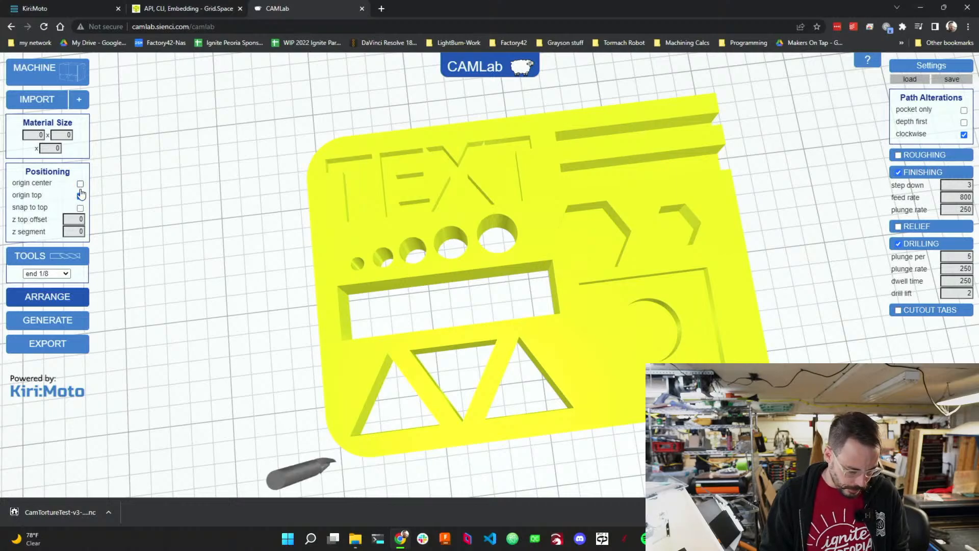
{"action": "right_click_drag", "start_coordinate": [232, 309], "coordinate": [249, 262]}
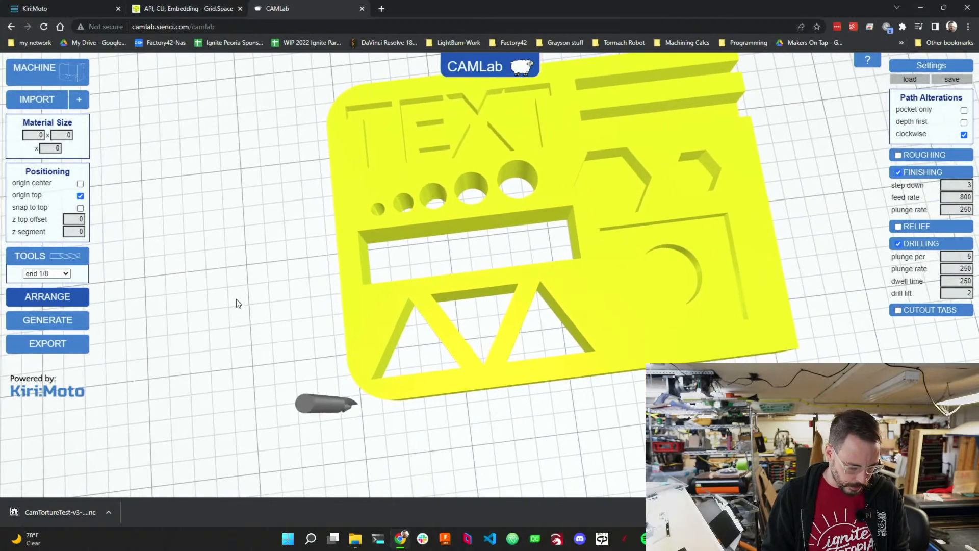
{"action": "left_click_drag", "start_coordinate": [236, 302], "coordinate": [281, 250]}
{"action": "left_click", "coordinate": [80, 197]}
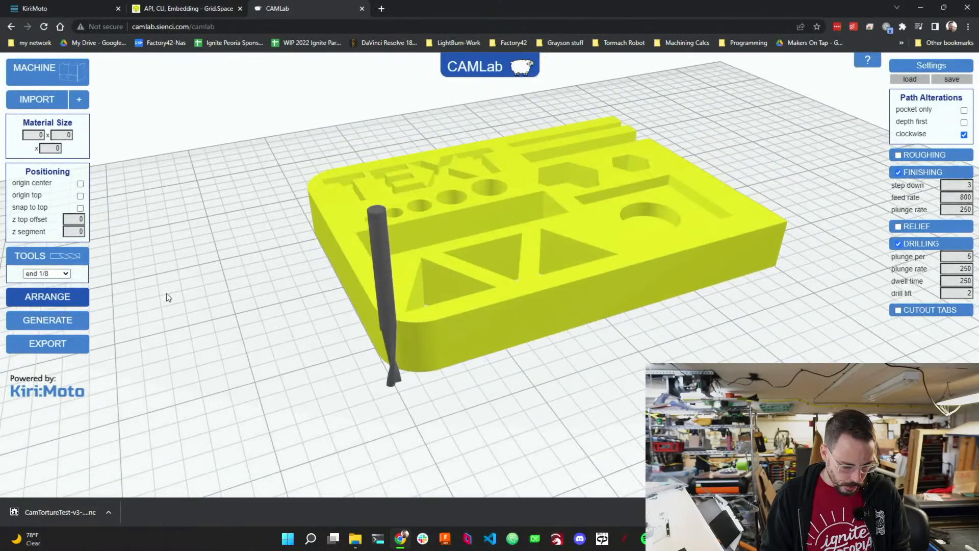
{"action": "mouse_move", "coordinate": [166, 293]}
{"action": "left_mouse_down"}
{"action": "mouse_move", "coordinate": [197, 264]}
{"action": "mouse_move", "coordinate": [115, 259]}
{"action": "mouse_move", "coordinate": [185, 268]}
{"action": "mouse_move", "coordinate": [149, 290]}
{"action": "mouse_move", "coordinate": [174, 306]}
{"action": "left_mouse_up"}
{"action": "left_click_drag", "start_coordinate": [103, 246], "coordinate": [698, 273]}
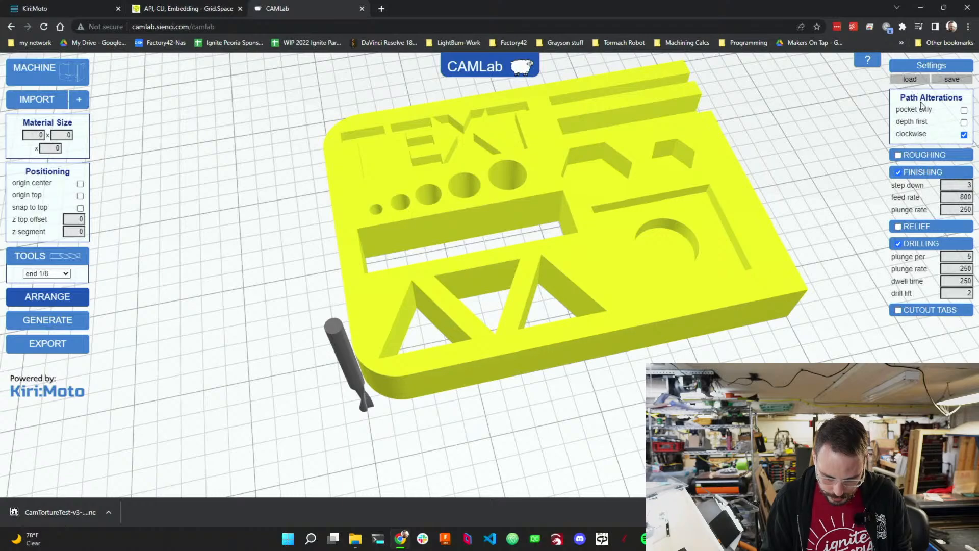
Enable the Roughing operation and generate the toolpaths.
{"action": "left_click", "coordinate": [898, 155]}
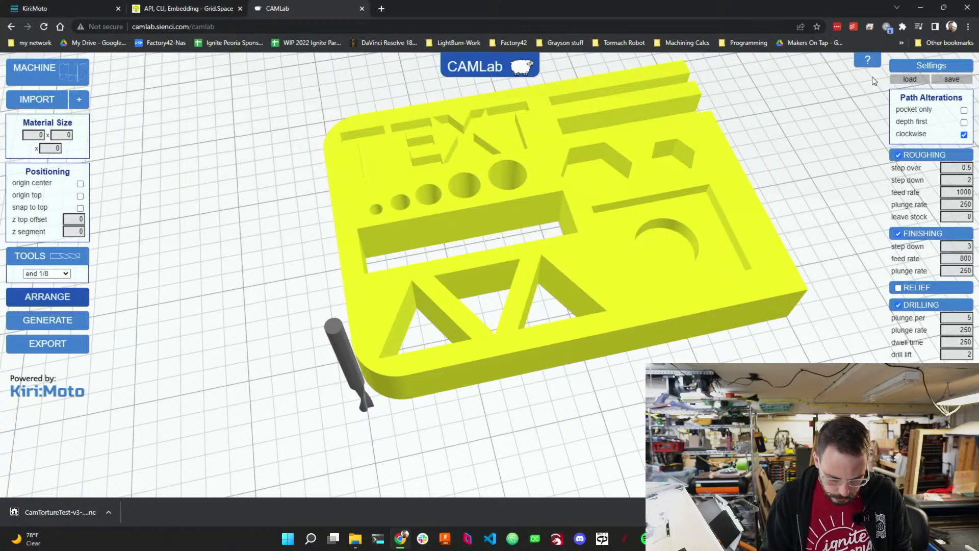
{"action": "left_click", "coordinate": [47, 320]}
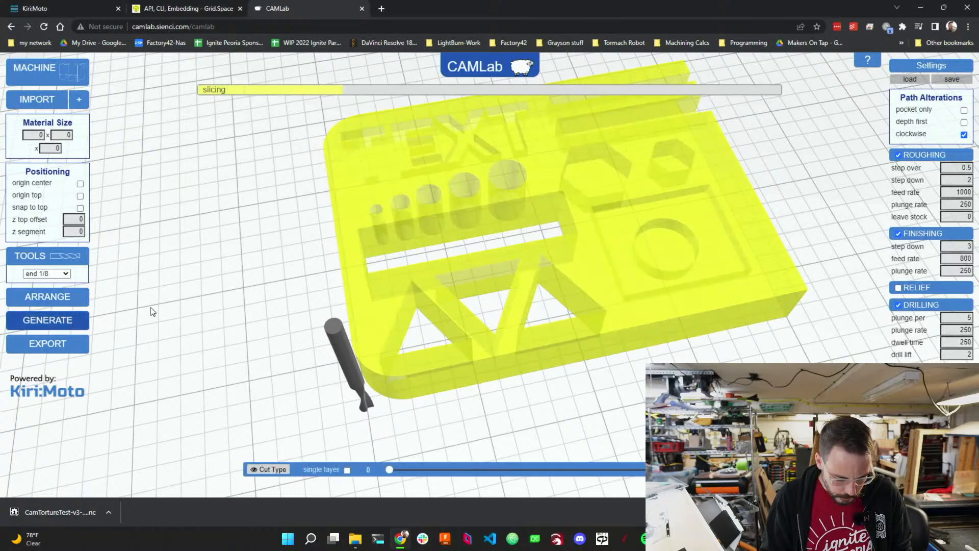
{"action": "left_click_drag", "start_coordinate": [208, 290], "coordinate": [164, 310]}
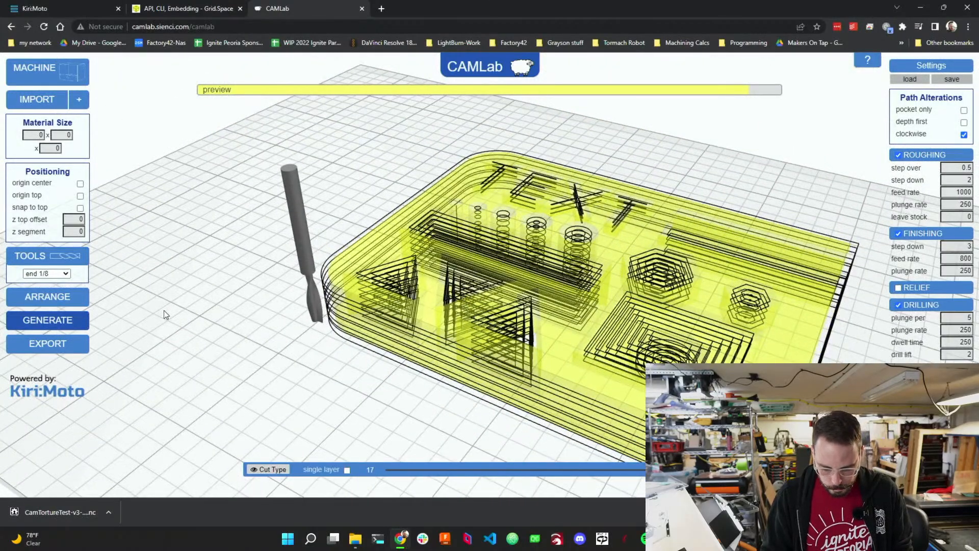
Enable the Relief operation and regenerate the toolpaths.
{"action": "left_click", "coordinate": [897, 288]}
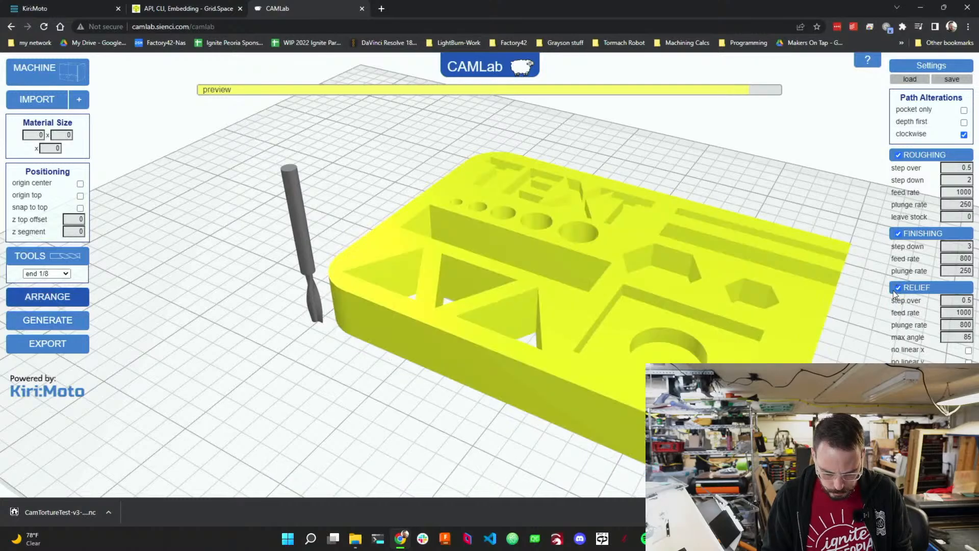
{"action": "left_click", "coordinate": [86, 321]}
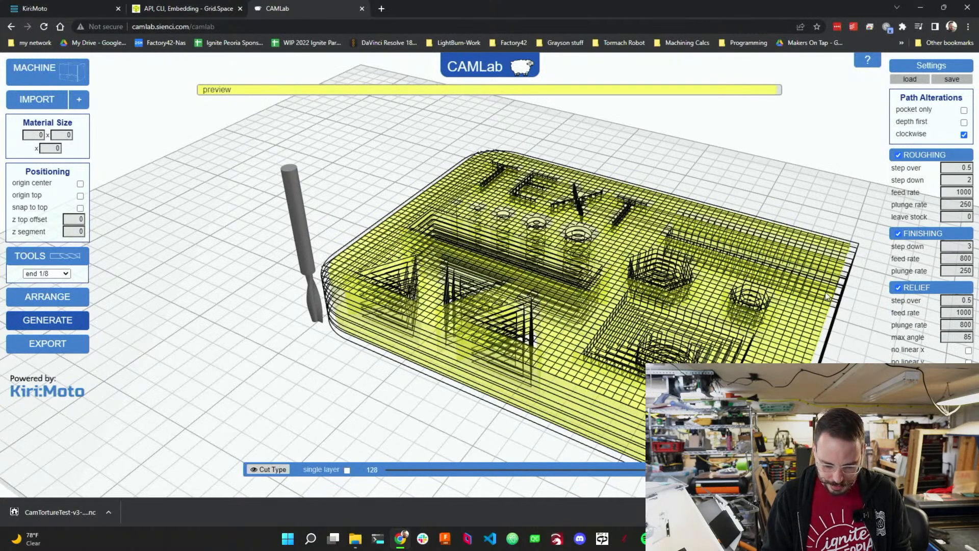
Disable the Relief operation and regenerate the toolpaths.
{"action": "left_click", "coordinate": [897, 289]}
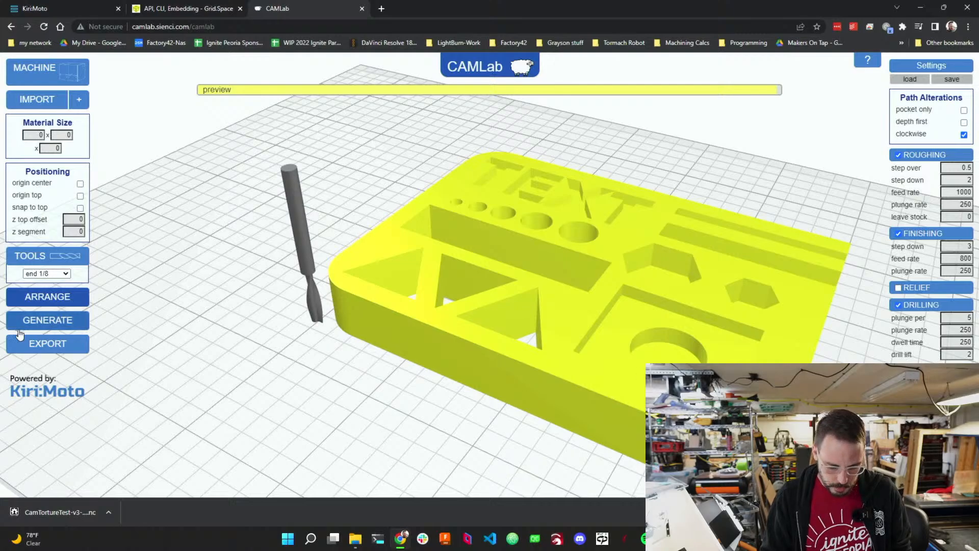
{"action": "left_click", "coordinate": [40, 323]}
{"action": "left_click_drag", "start_coordinate": [166, 330], "coordinate": [387, 388]}
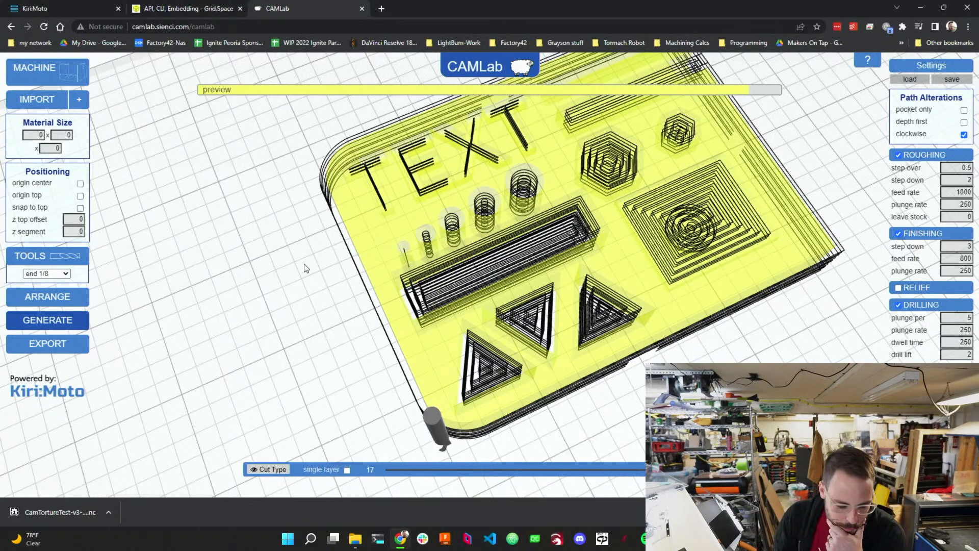
{"action": "left_click_drag", "start_coordinate": [304, 269], "coordinate": [412, 413]}
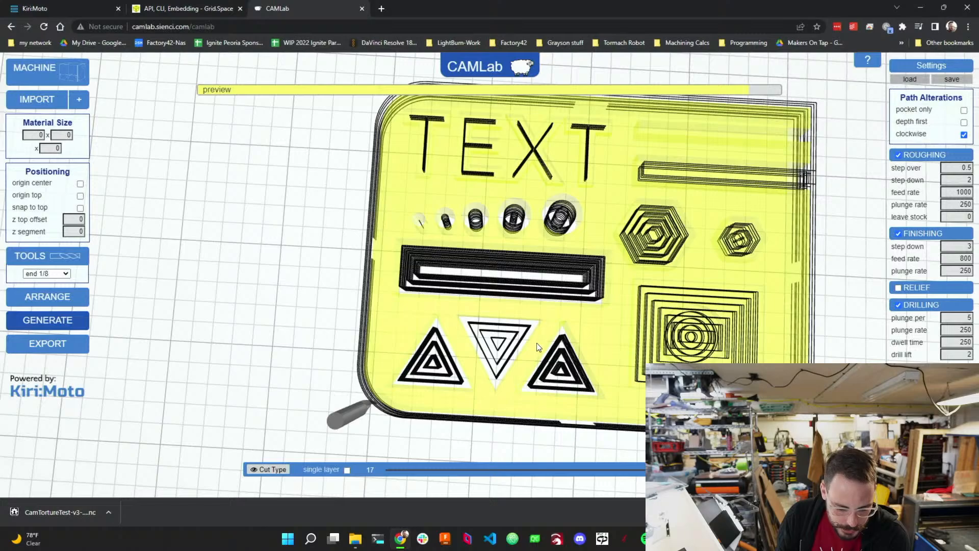
{"action": "left_click_drag", "start_coordinate": [598, 332], "coordinate": [457, 279]}
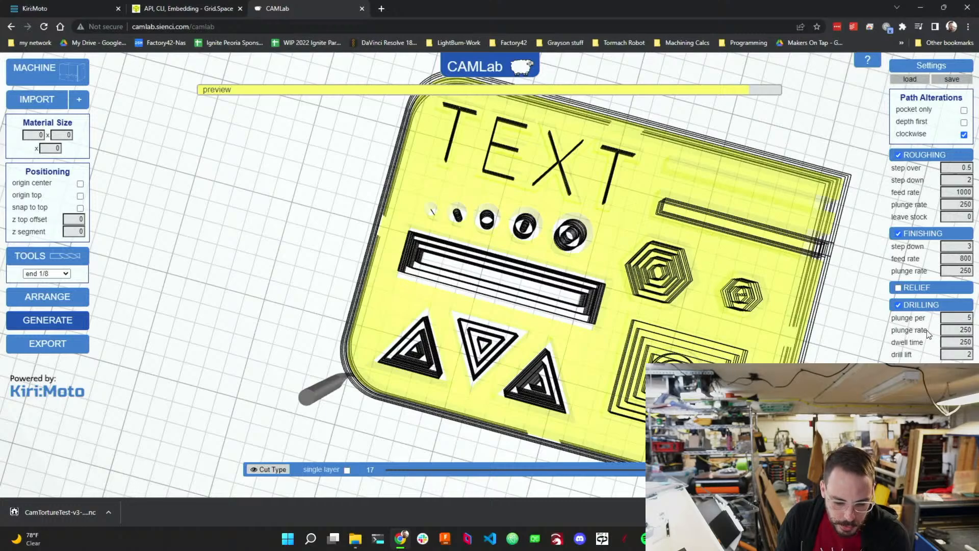
Turn on pocket only and turn off clockwise in the path alterations, regenerating the toolpaths after each change.
{"action": "left_click", "coordinate": [963, 111]}
{"action": "left_click", "coordinate": [62, 321]}
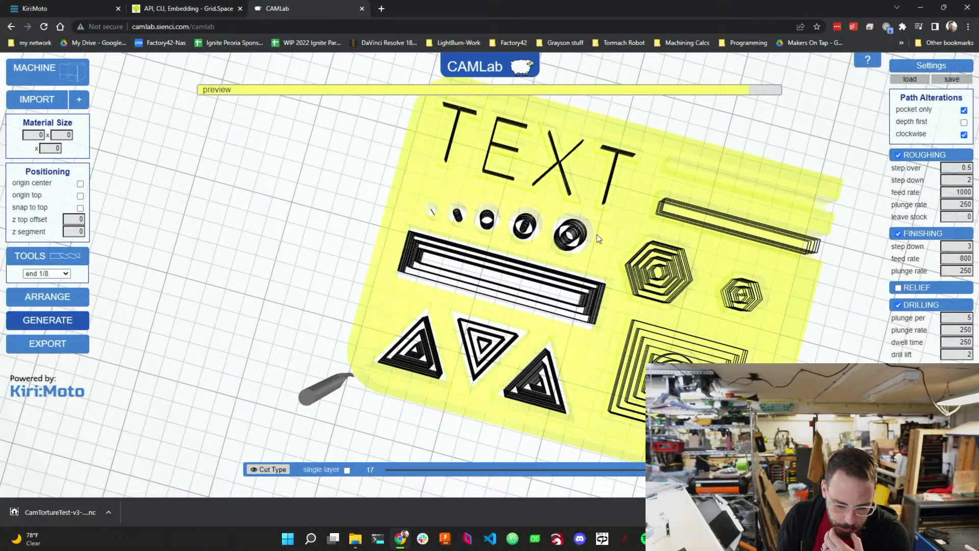
{"action": "left_click", "coordinate": [963, 136]}
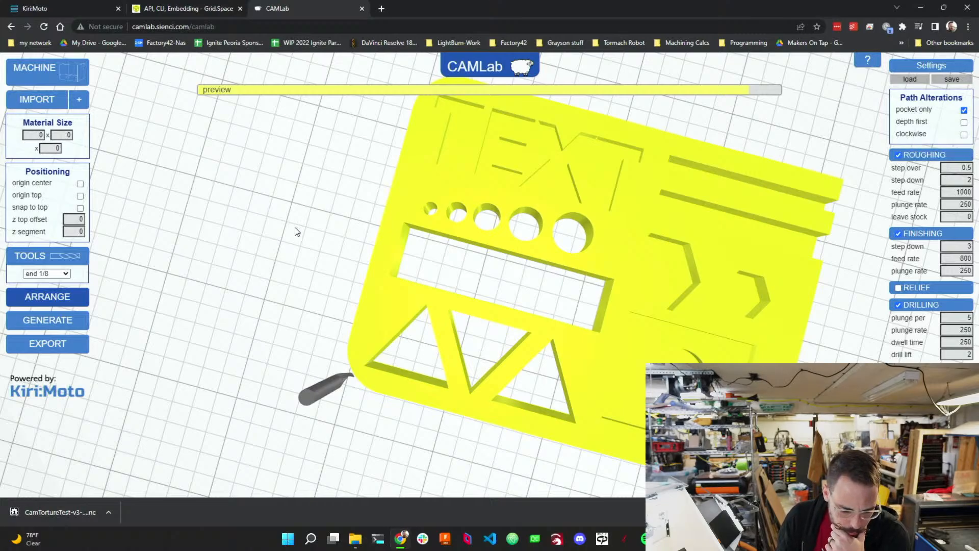
{"action": "left_click", "coordinate": [66, 319]}
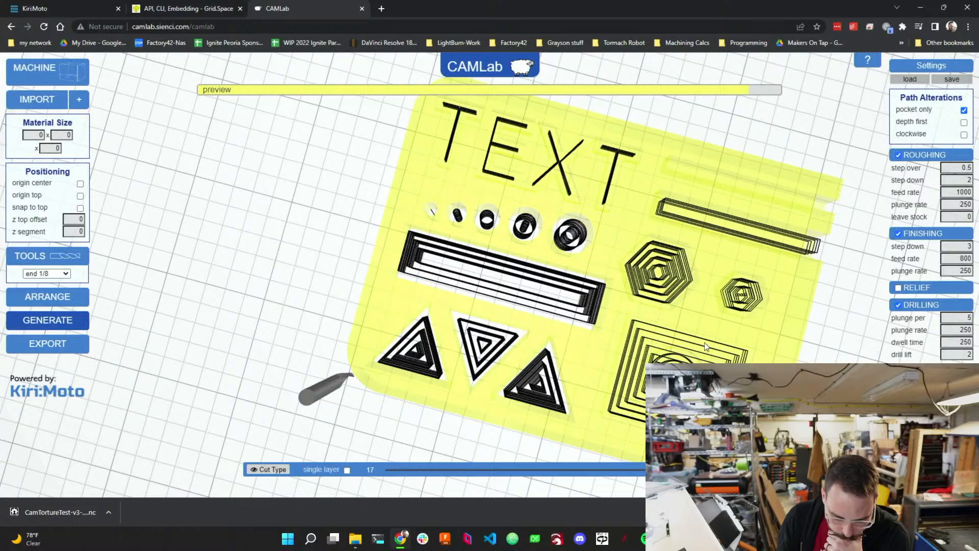
Inspect the generated toolpaths layer by layer using the single-layer view, layer slider and cut type filters.
{"action": "left_click", "coordinate": [347, 470]}
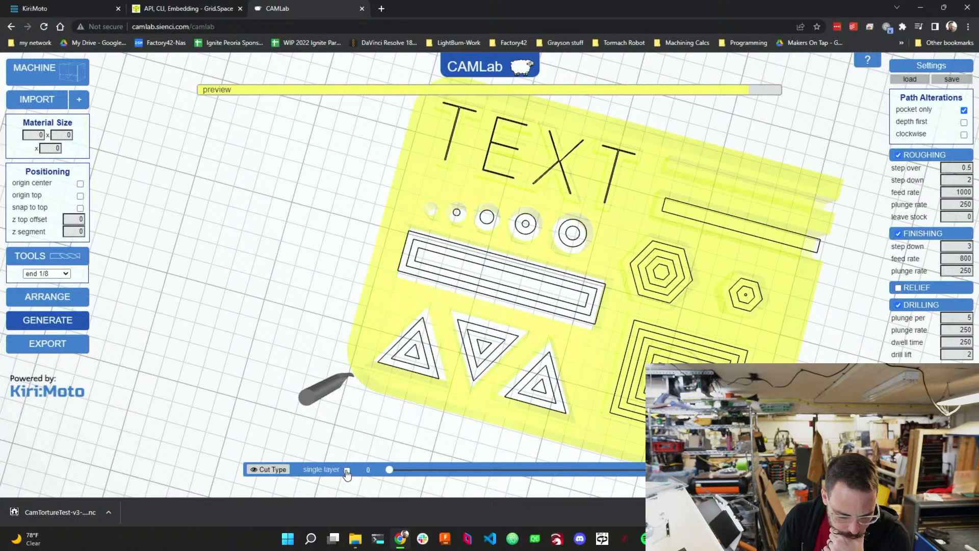
{"action": "left_click_drag", "start_coordinate": [389, 469], "coordinate": [485, 470]}
{"action": "left_click_drag", "start_coordinate": [418, 408], "coordinate": [380, 364]}
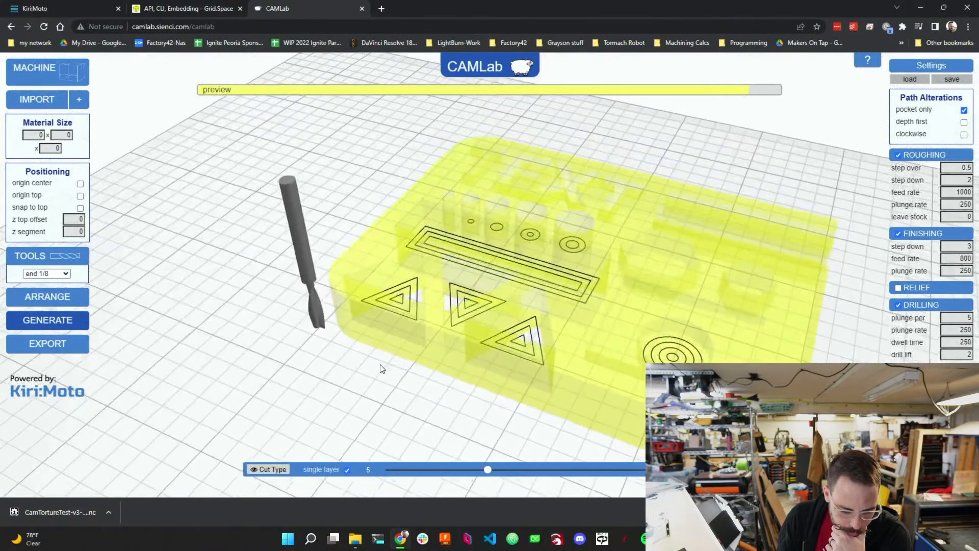
{"action": "left_click_drag", "start_coordinate": [488, 474], "coordinate": [389, 468]}
{"action": "left_click", "coordinate": [346, 469]}
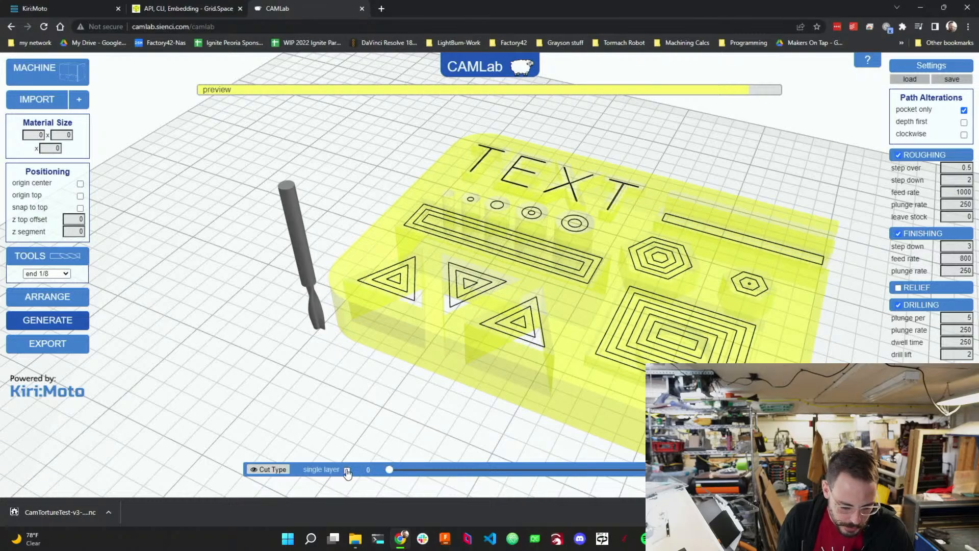
{"action": "left_click", "coordinate": [279, 470]}
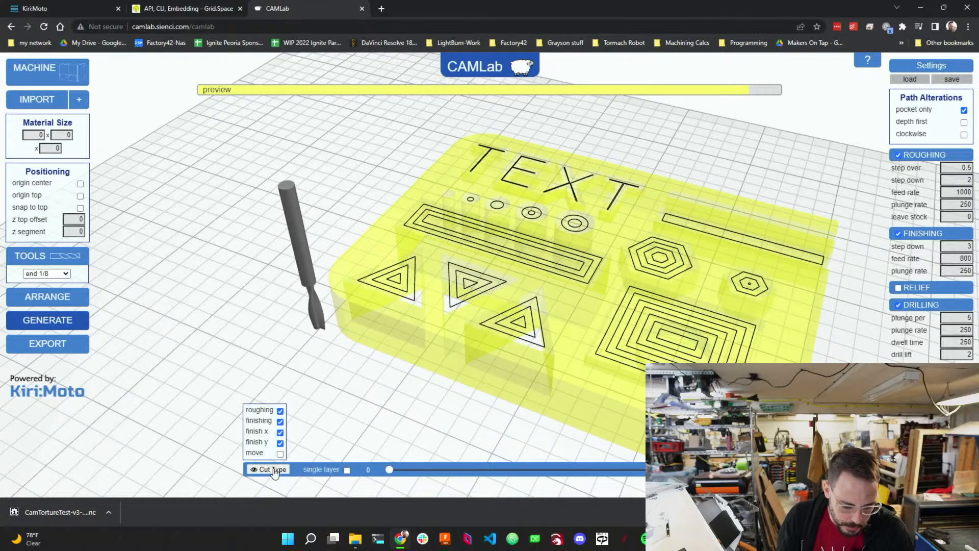
{"action": "left_click_drag", "start_coordinate": [390, 470], "coordinate": [724, 471]}
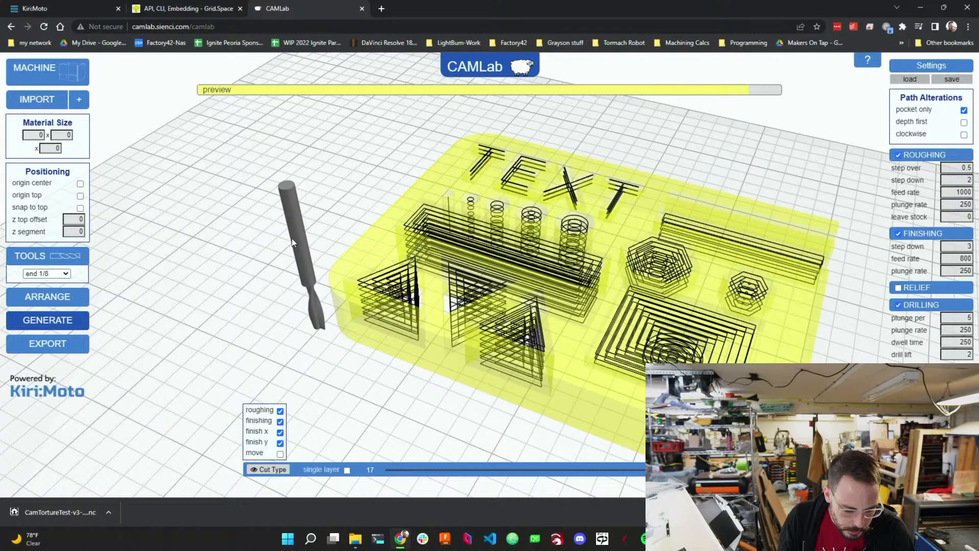
{"action": "left_click_drag", "start_coordinate": [292, 238], "coordinate": [309, 249]}
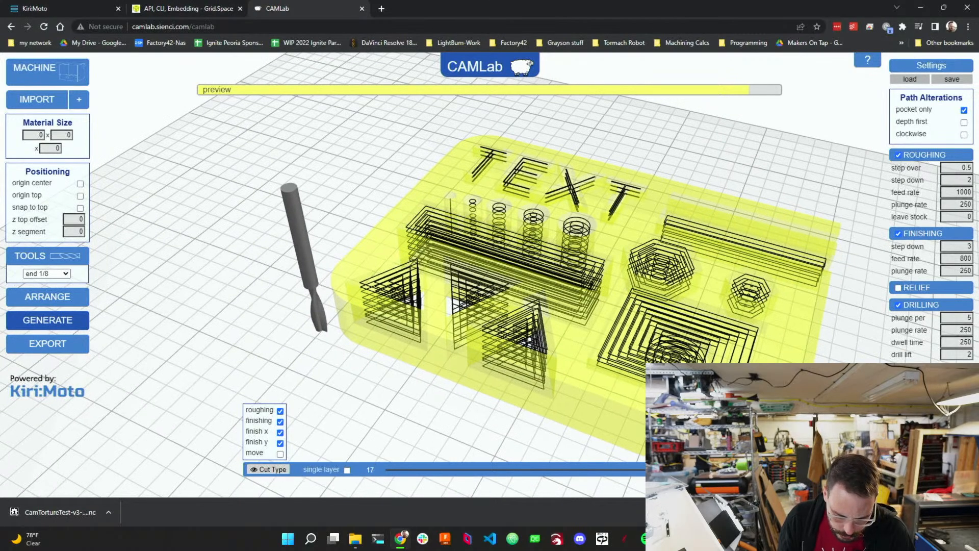
Regenerate the toolpaths and export the G-code as cnc-002.nc.
{"action": "left_click", "coordinate": [65, 304]}
{"action": "left_click", "coordinate": [53, 323]}
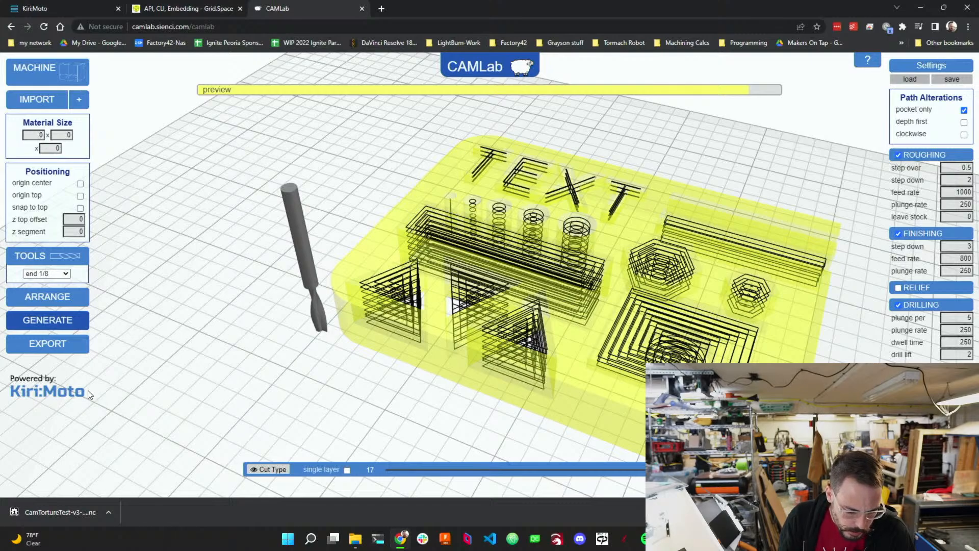
{"action": "left_click", "coordinate": [61, 345]}
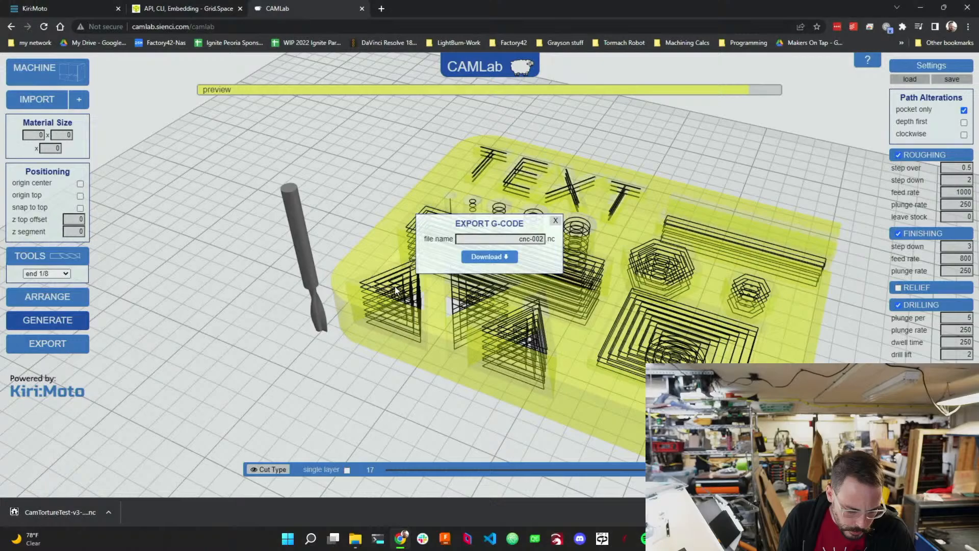
{"action": "left_click", "coordinate": [498, 262]}
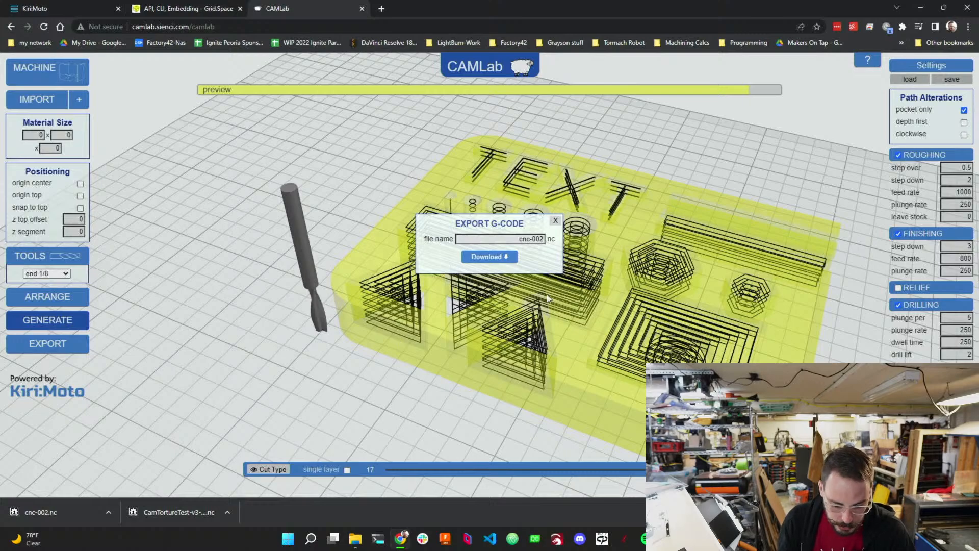
{"action": "left_click", "coordinate": [555, 220]}
Enable Relief and disable Roughing, Finishing, Drilling and Cutout Tabs, then generate the relief-only toolpaths.
{"action": "left_click", "coordinate": [898, 287]}
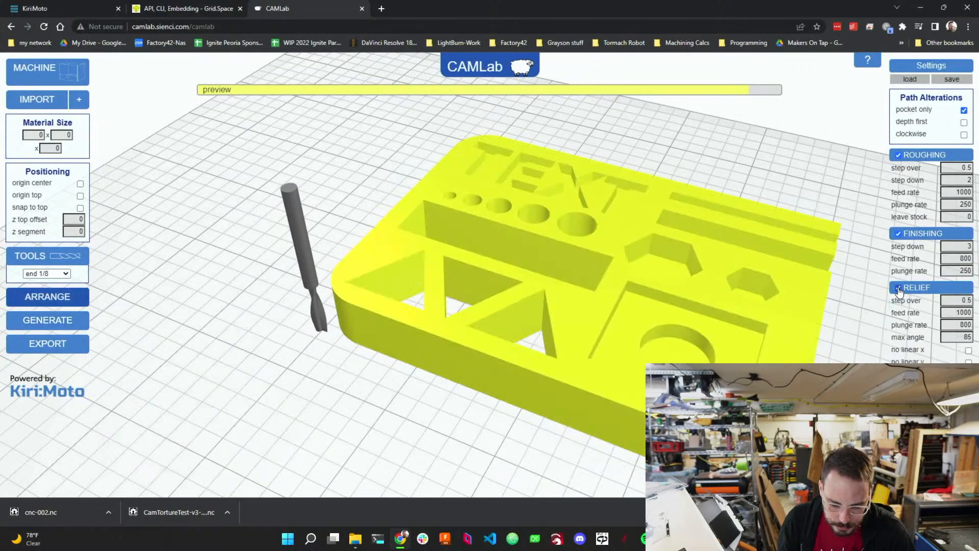
{"action": "left_click", "coordinate": [898, 233]}
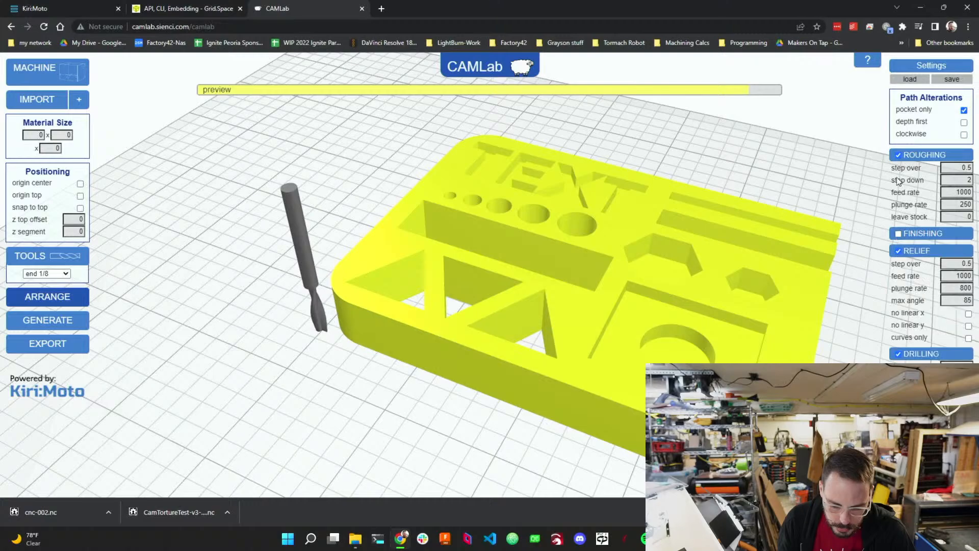
{"action": "left_click", "coordinate": [898, 154]}
{"action": "left_click", "coordinate": [898, 298]}
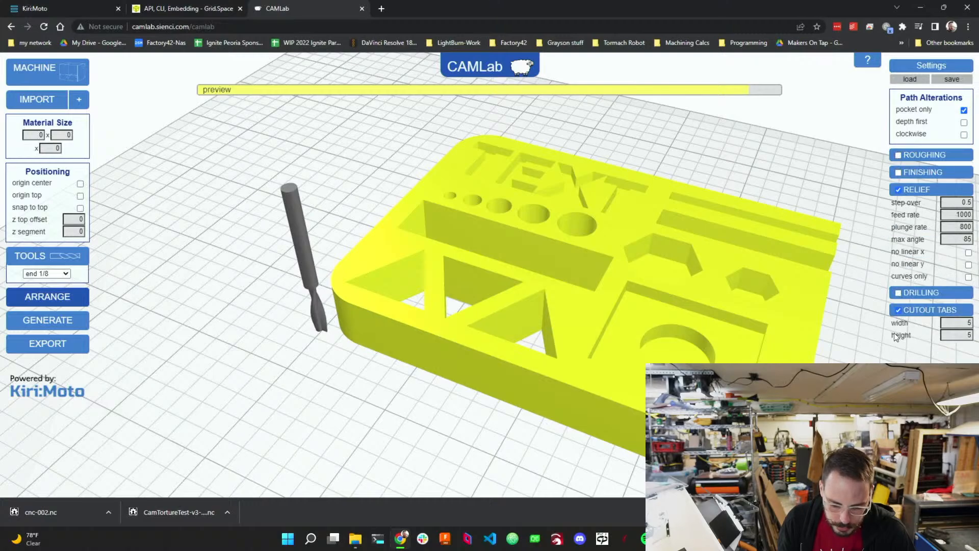
{"action": "left_click", "coordinate": [898, 310]}
{"action": "left_click", "coordinate": [73, 321]}
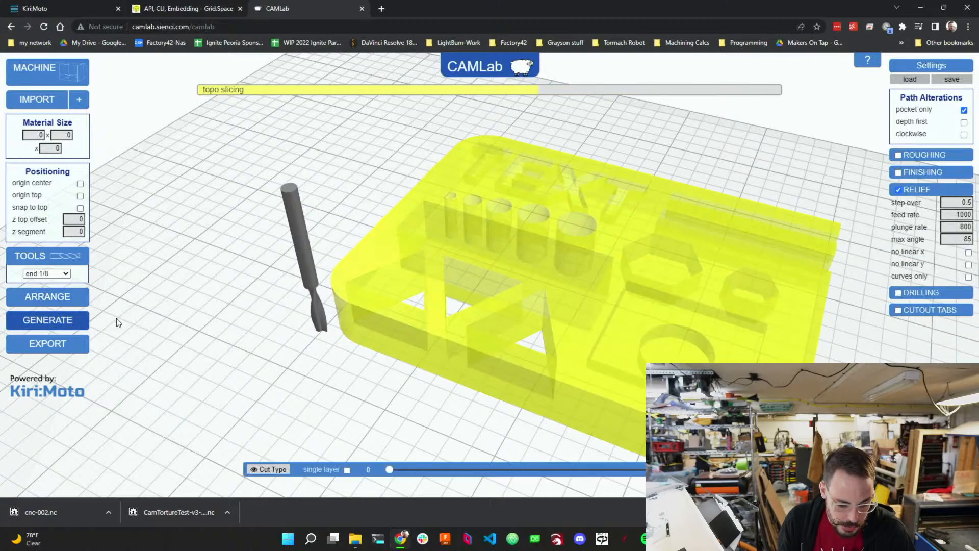
{"action": "left_click_drag", "start_coordinate": [259, 361], "coordinate": [326, 332]}
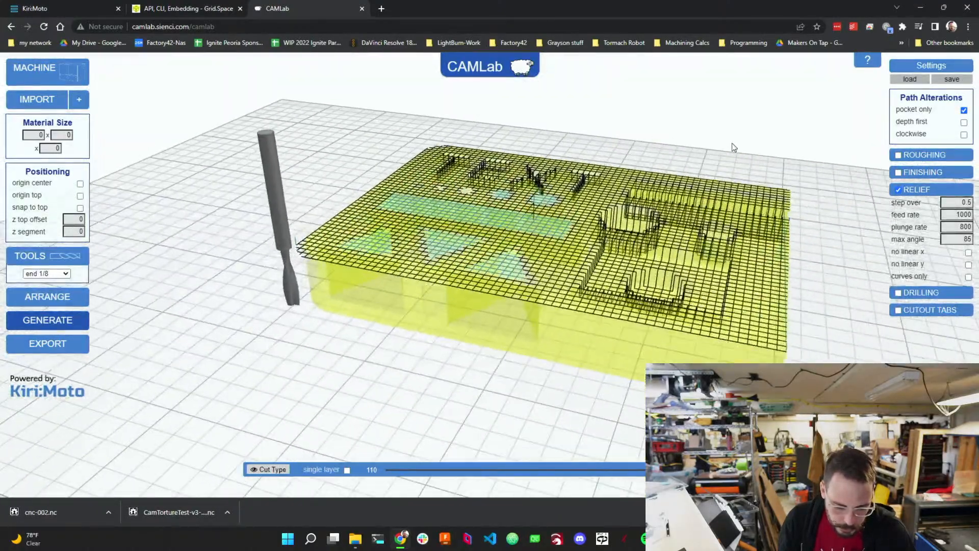
Turn on depth first in the path alterations and regenerate the toolpaths.
{"action": "left_click", "coordinate": [963, 122]}
{"action": "left_click", "coordinate": [56, 322]}
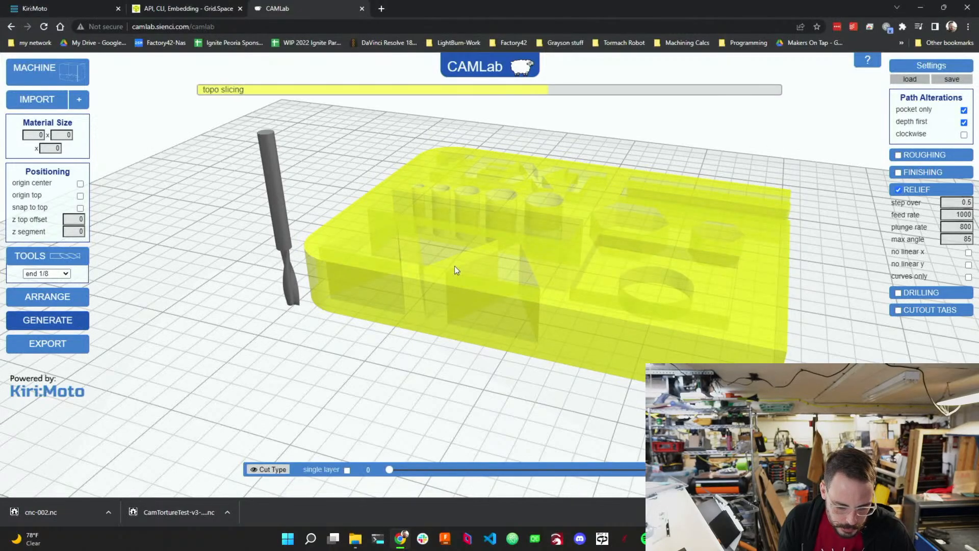
{"action": "right_click_drag", "start_coordinate": [591, 263], "coordinate": [520, 249]}
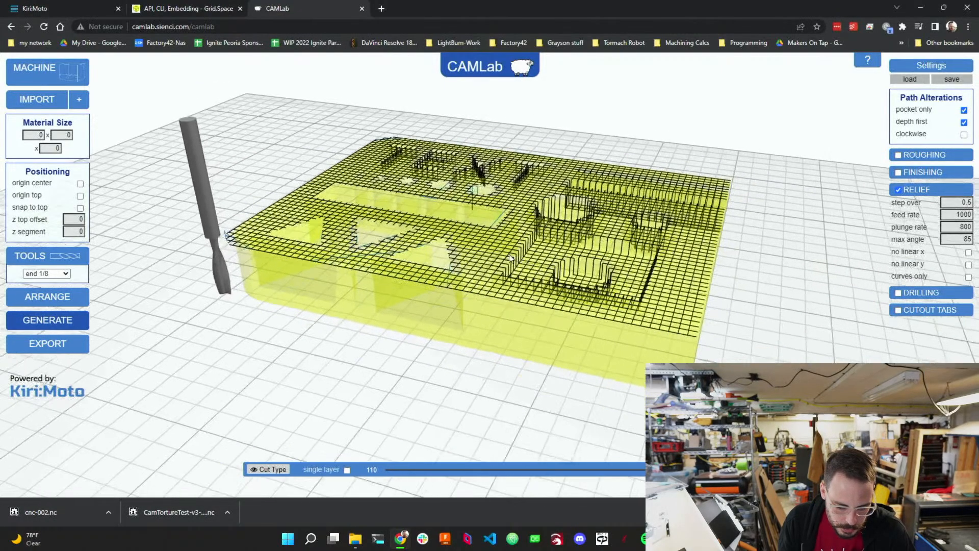
{"action": "left_click_drag", "start_coordinate": [520, 248], "coordinate": [463, 301]}
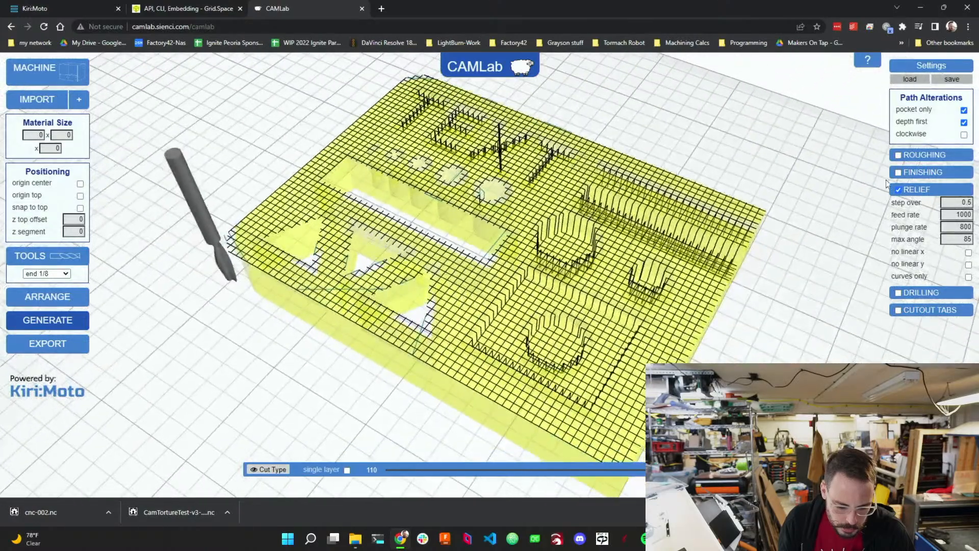
Turn off pocket only in the path alterations and regenerate the relief toolpaths.
{"action": "left_click", "coordinate": [964, 110]}
{"action": "left_click", "coordinate": [56, 320]}
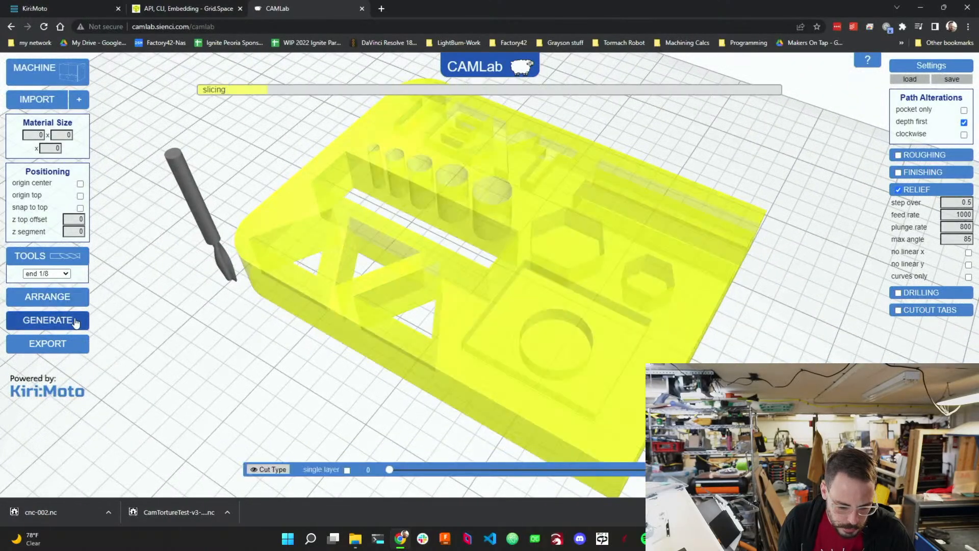
{"action": "mouse_move", "coordinate": [306, 325]}
{"action": "left_mouse_down"}
{"action": "mouse_move", "coordinate": [357, 357]}
{"action": "mouse_move", "coordinate": [316, 357]}
{"action": "mouse_move", "coordinate": [156, 295]}
{"action": "mouse_move", "coordinate": [138, 256]}
{"action": "mouse_move", "coordinate": [252, 253]}
{"action": "mouse_move", "coordinate": [255, 307]}
{"action": "mouse_move", "coordinate": [297, 332]}
{"action": "left_mouse_up"}
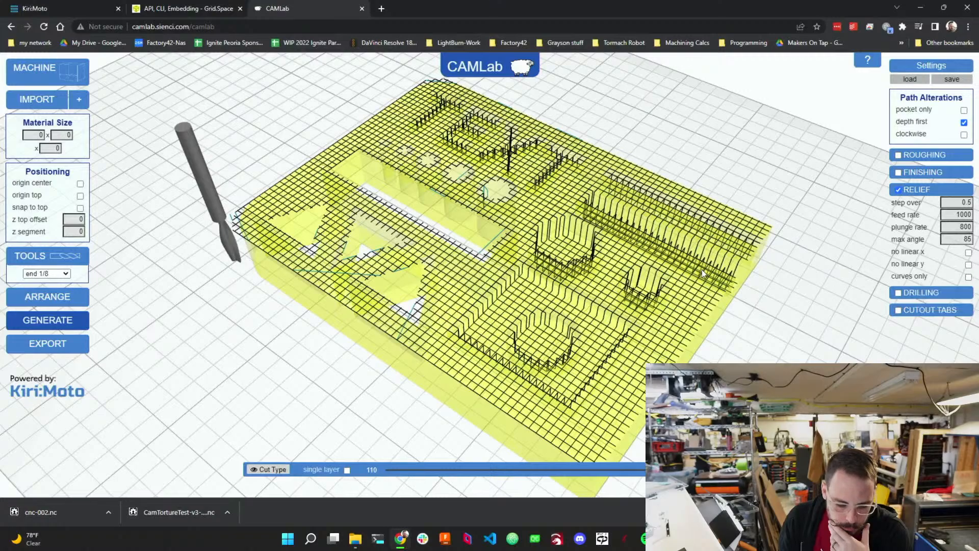
{"action": "left_click_drag", "start_coordinate": [701, 269], "coordinate": [734, 295]}
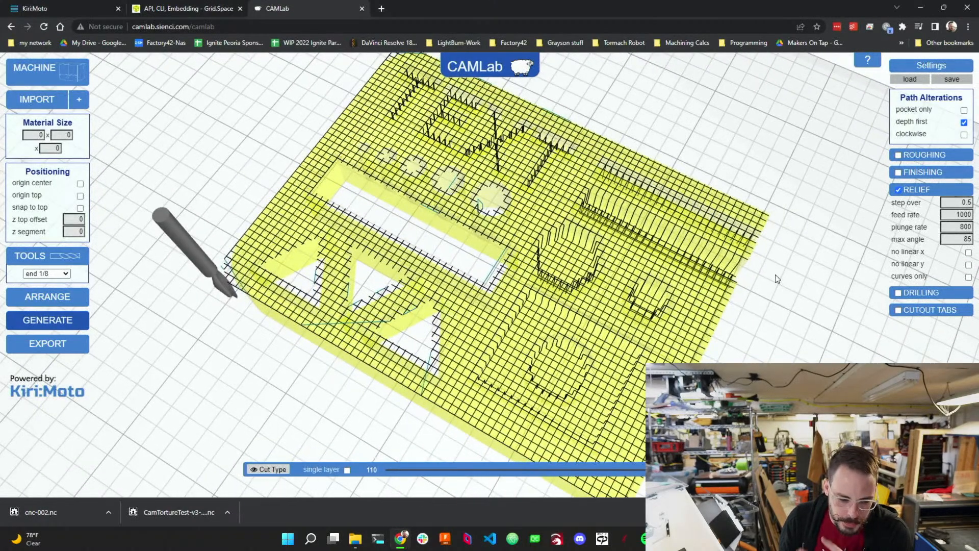
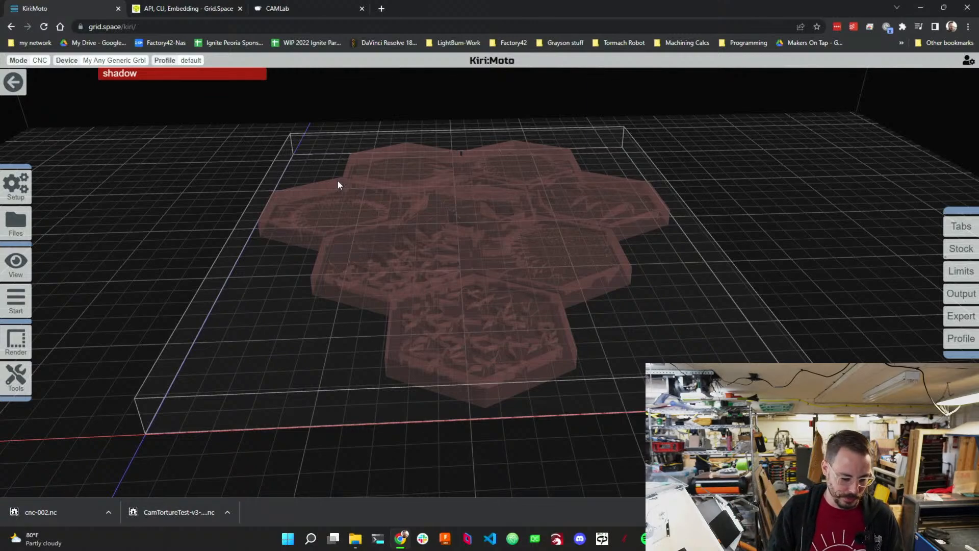
Start slicing the model for the CNC job.
{"action": "mouse_move", "coordinate": [16, 300]}
{"action": "left_click", "coordinate": [57, 300]}
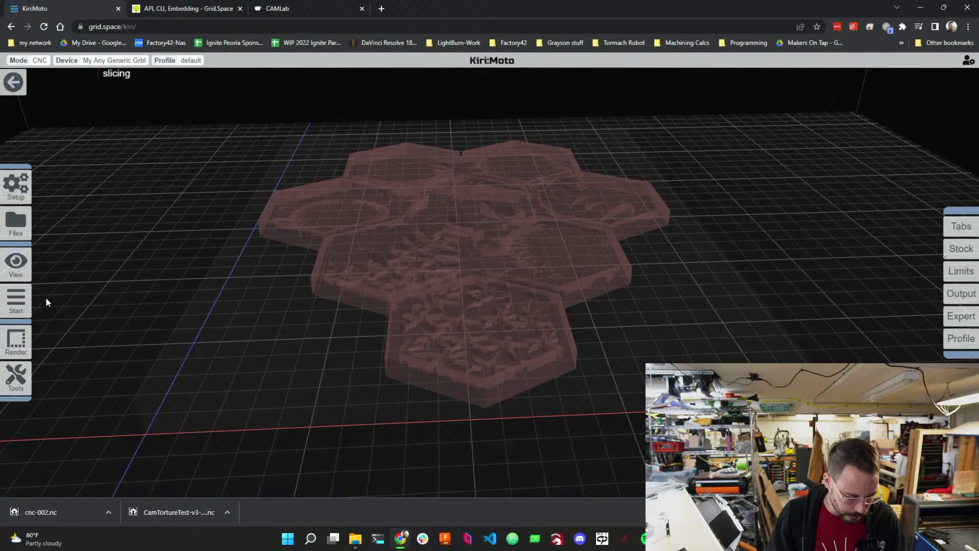
{"action": "mouse_move", "coordinate": [19, 297]}
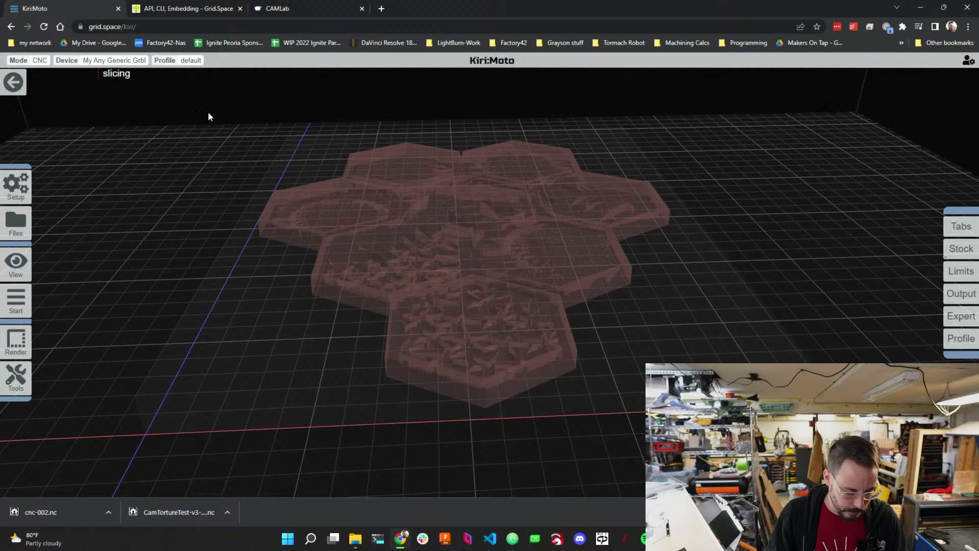
Switch to the CAMLab tab and start exporting the relief toolpaths.
{"action": "left_click", "coordinate": [287, 10]}
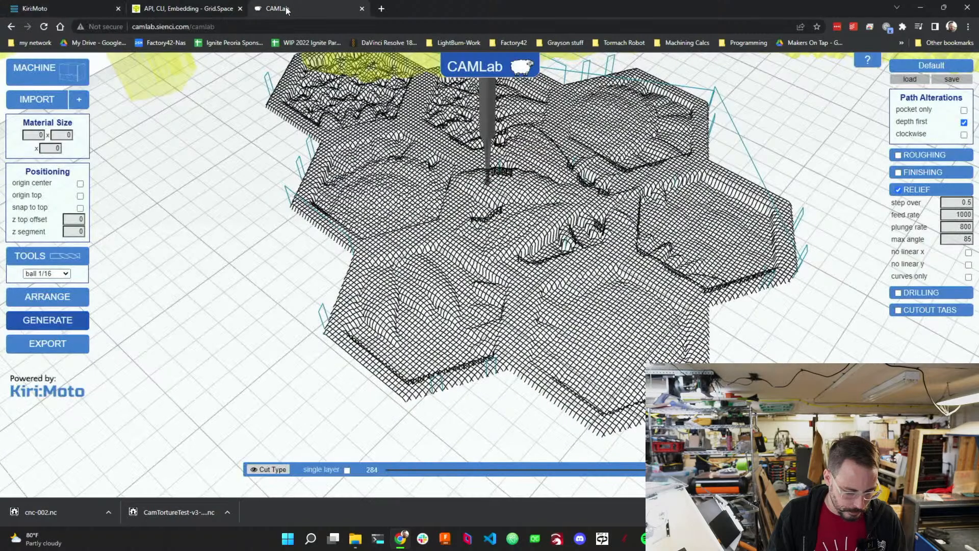
{"action": "left_click", "coordinate": [64, 344]}
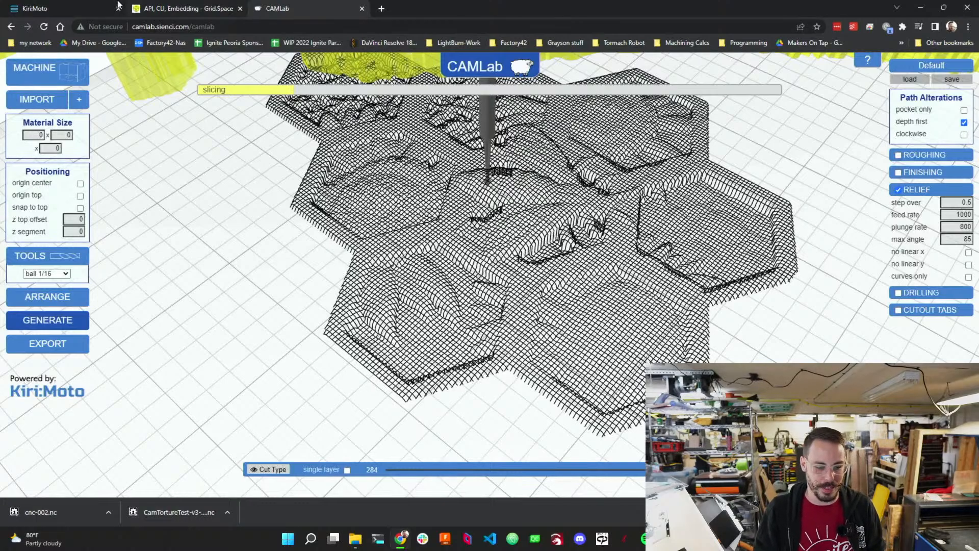
Switch back to the Kiri:Moto tab and inspect the part being sliced up close.
{"action": "left_click", "coordinate": [97, 8]}
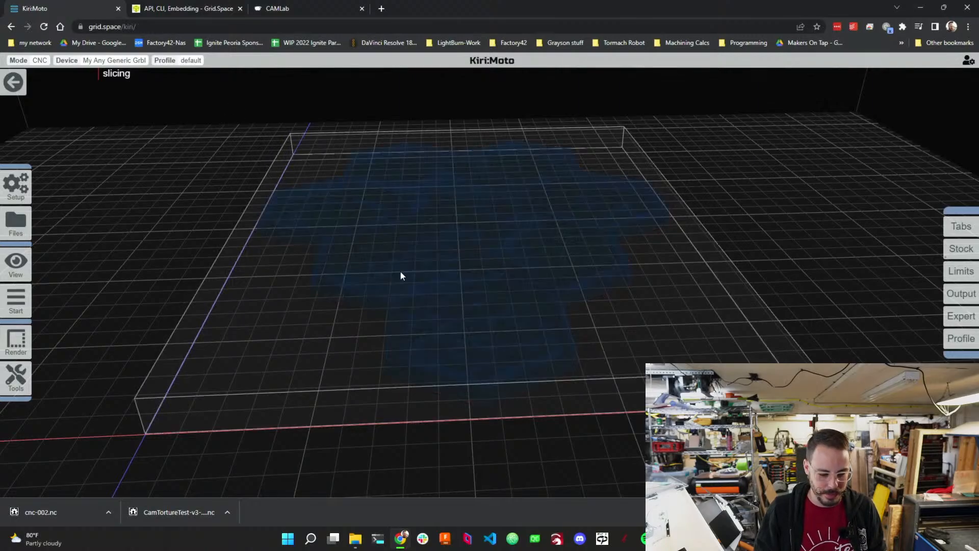
{"action": "left_click_drag", "start_coordinate": [431, 330], "coordinate": [478, 288]}
{"action": "scroll", "coordinate": [556, 393], "scroll_direction": "up", "scroll_amount": 5}
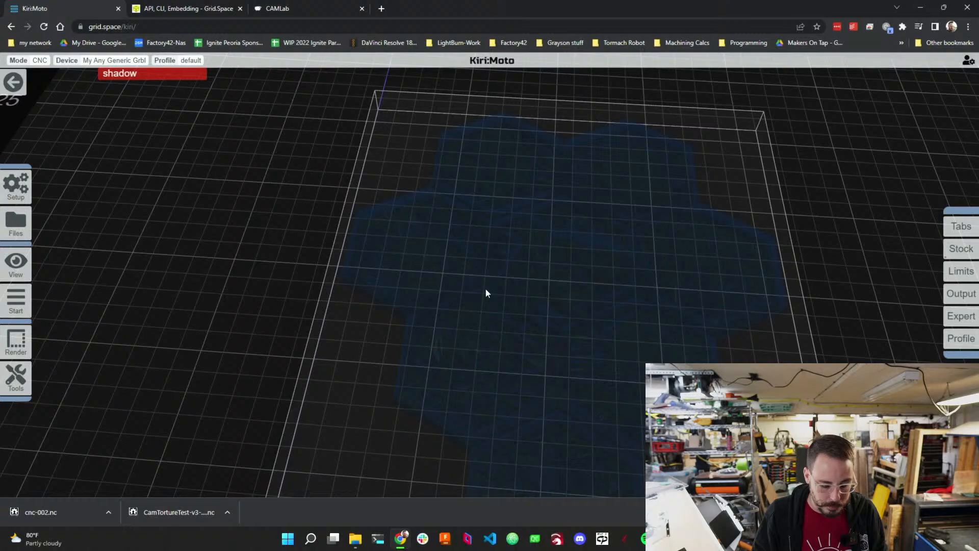